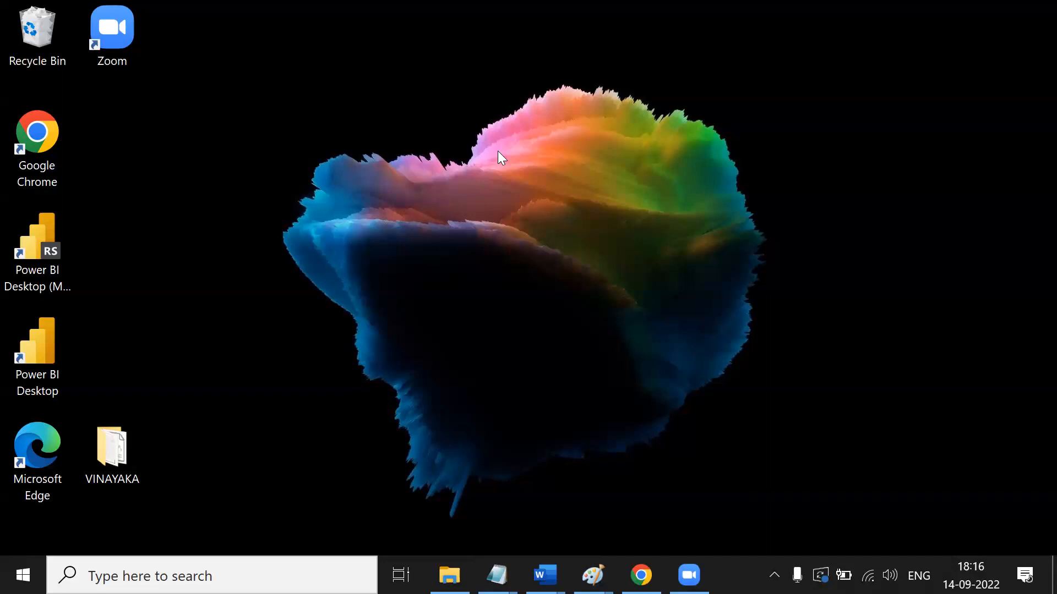
Launch Power BI Desktop and dismiss its start screen to get to the blank report.
double_click(65, 351)
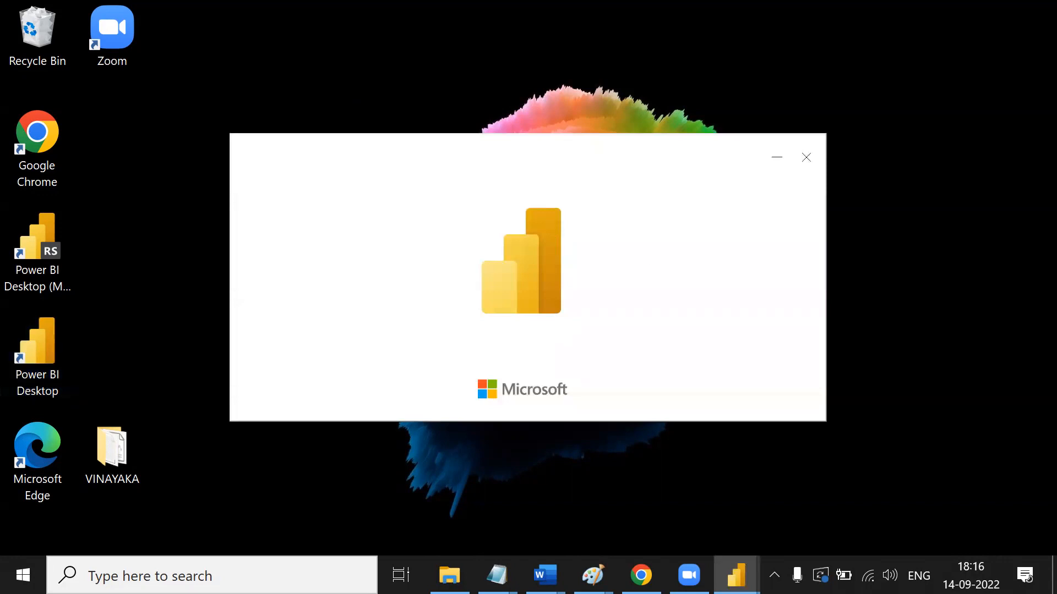
mouse_move(737, 574)
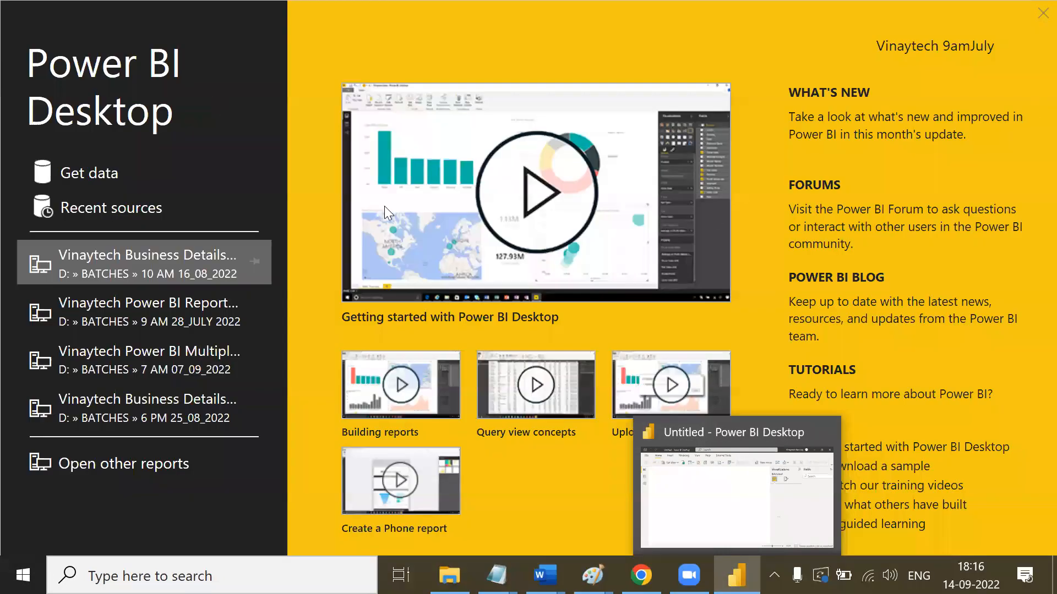
key(Escape)
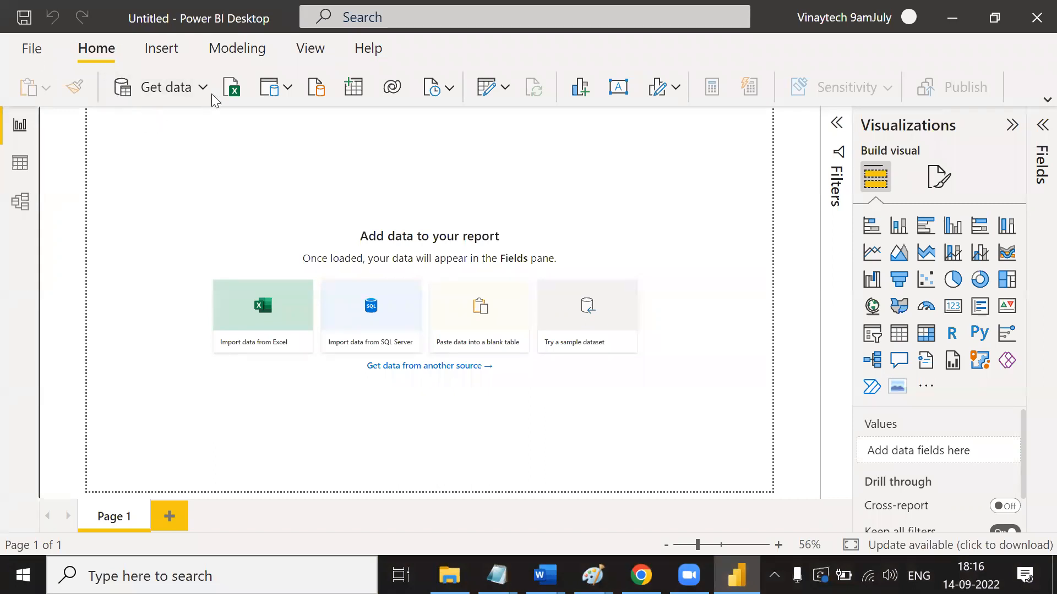
click(30, 49)
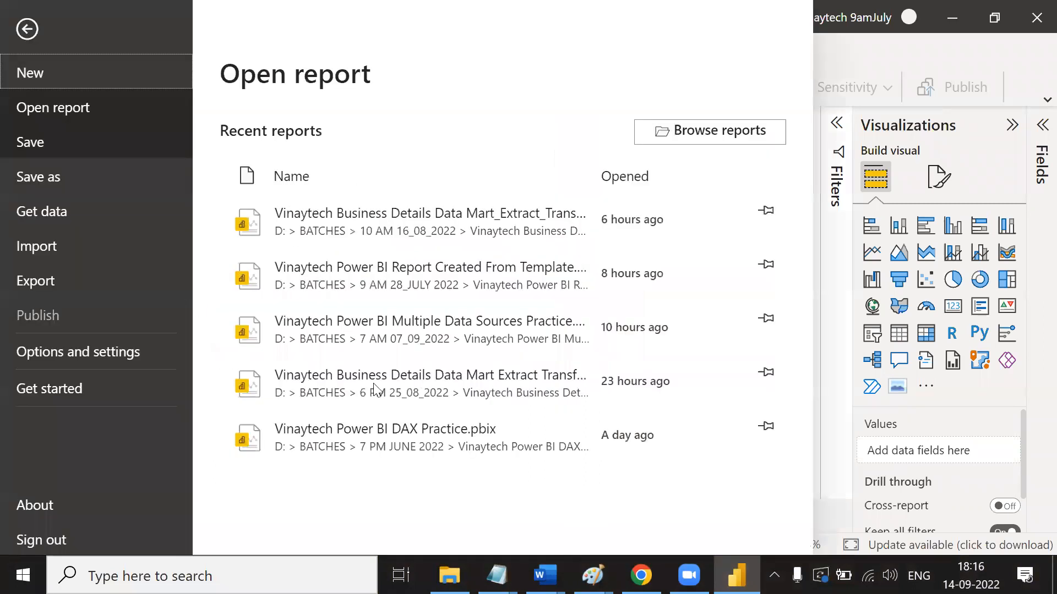
key(Escape)
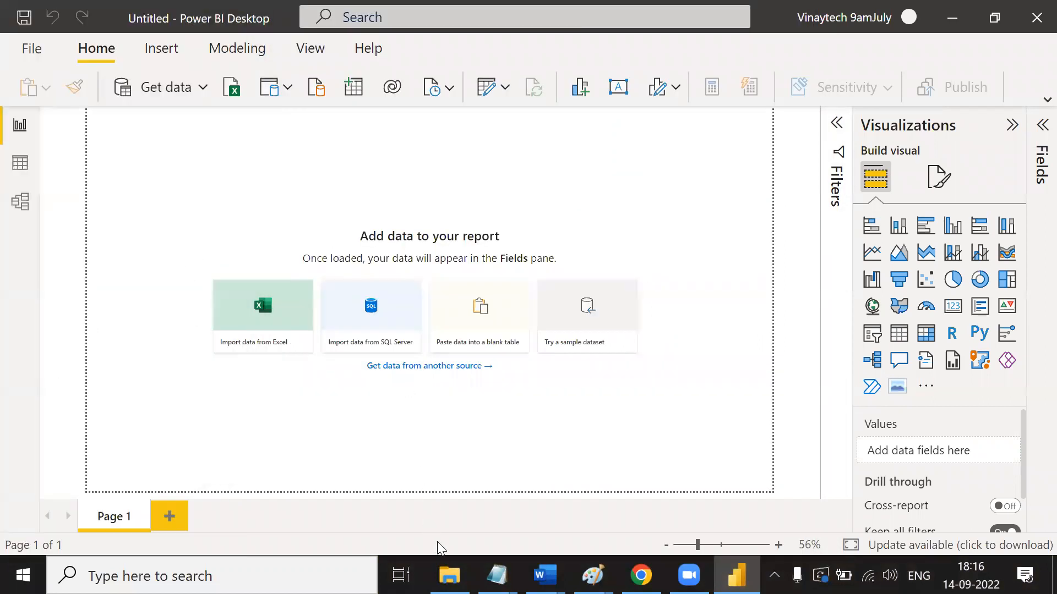
Switch to File Explorer and open the POWER BI DESKTOP MATERIALS [Report Creation Concepts End-End] folder inside VINAYTECH POWER BI DOCS.
click(449, 575)
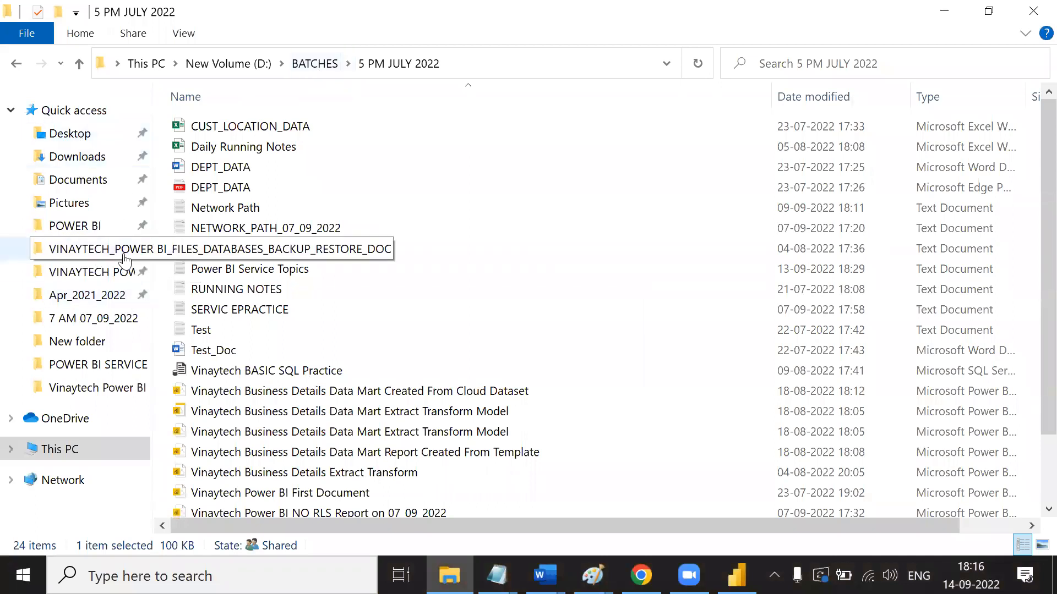
click(122, 271)
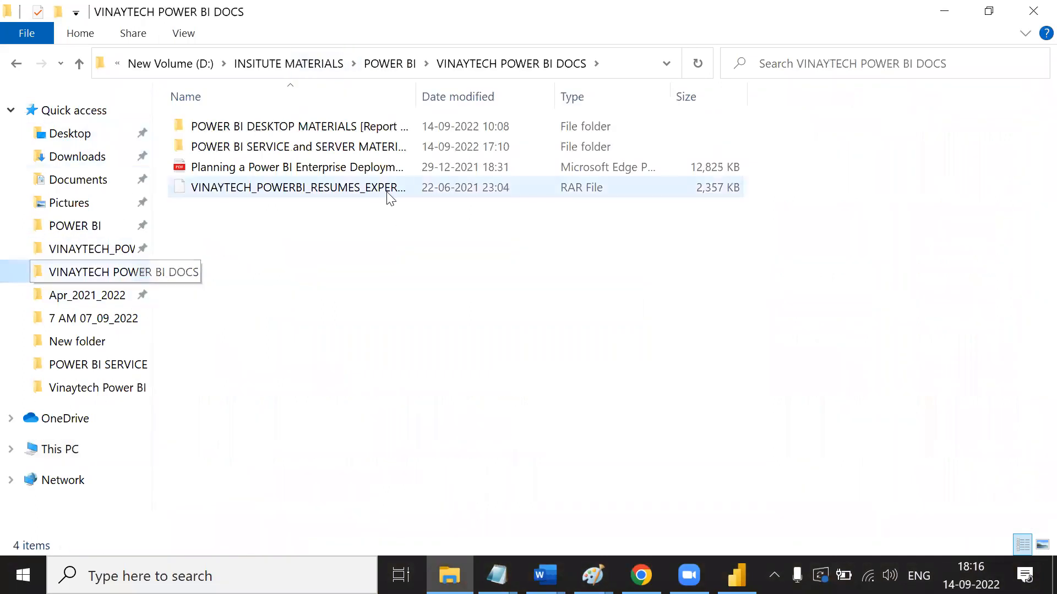
double_click(337, 130)
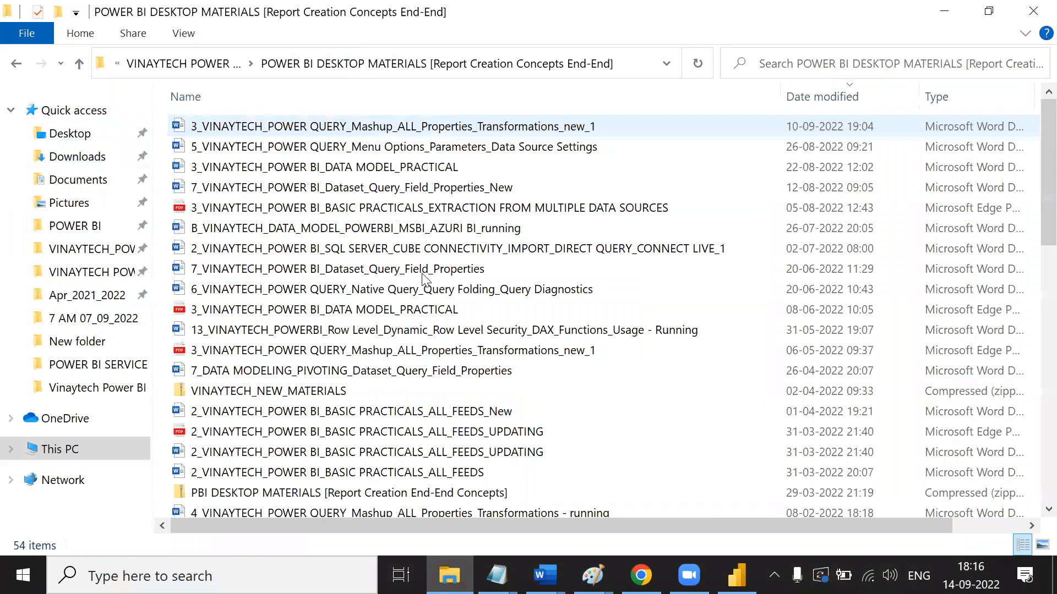
Check the contents of the VINAYTECH_NEW_MATERIALS subfolder and return to the POWER BI DESKTOP MATERIALS folder.
scroll(322, 439, down, 10)
double_click(326, 470)
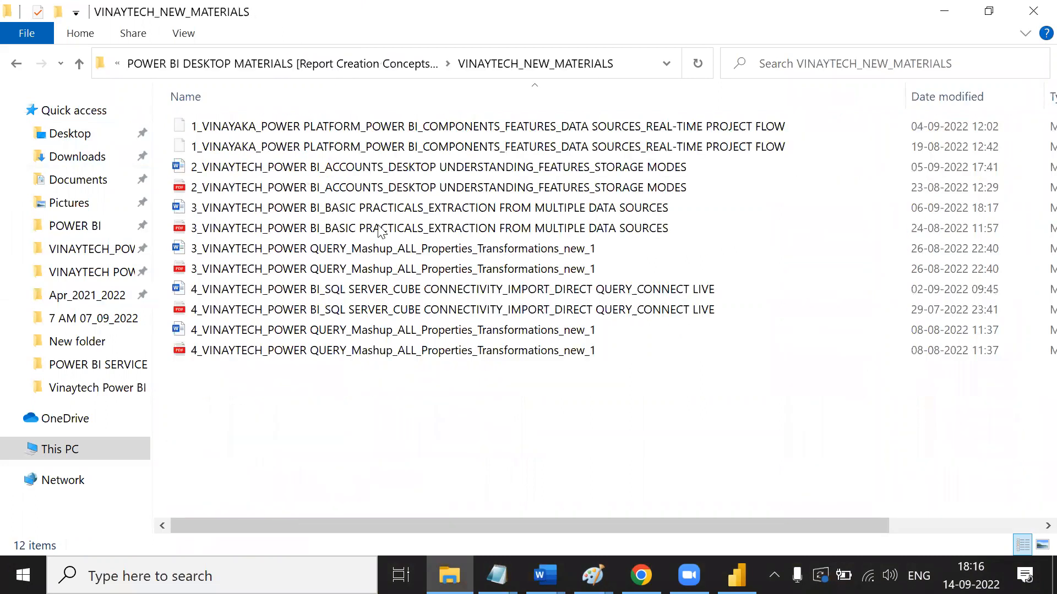
click(375, 64)
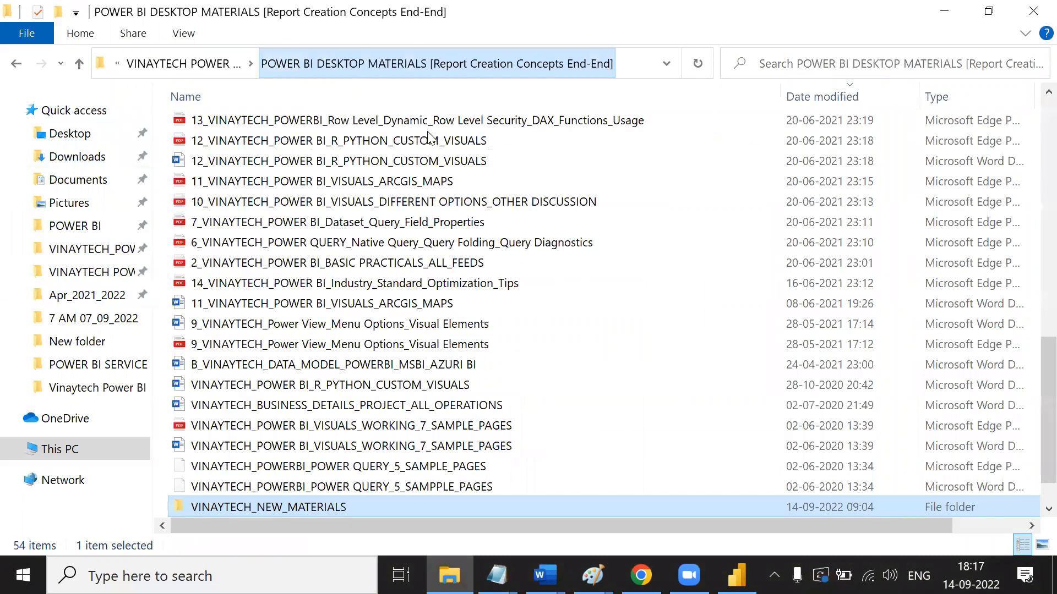
Open the Word document 3_VINAYTECH_POWER QUERY_Mashup_ALL_Properties_Transformations_new_1 and set its ribbon to auto-hide.
scroll(461, 187, up, 11)
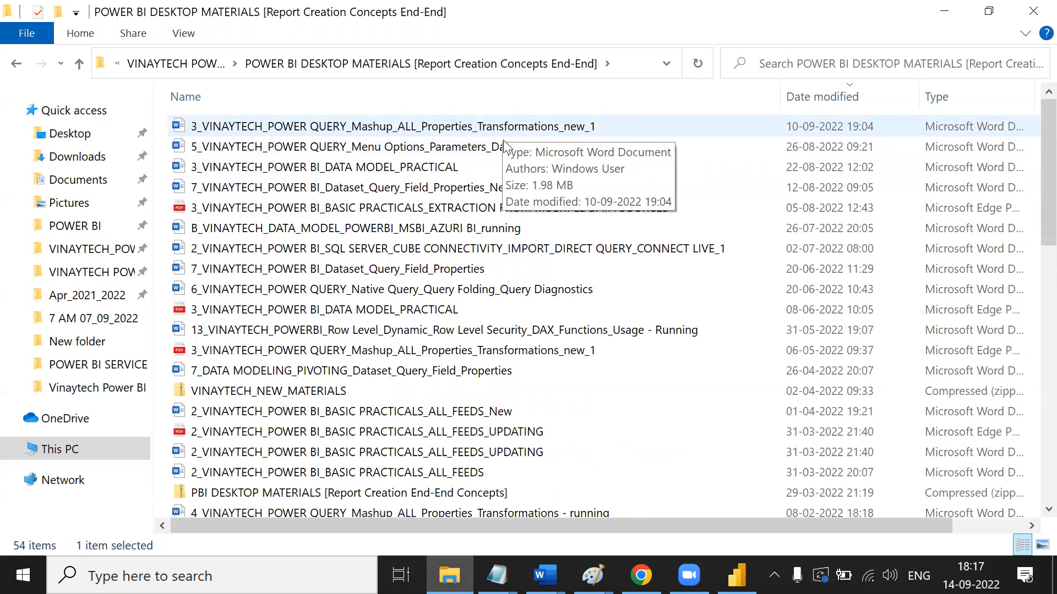
double_click(481, 130)
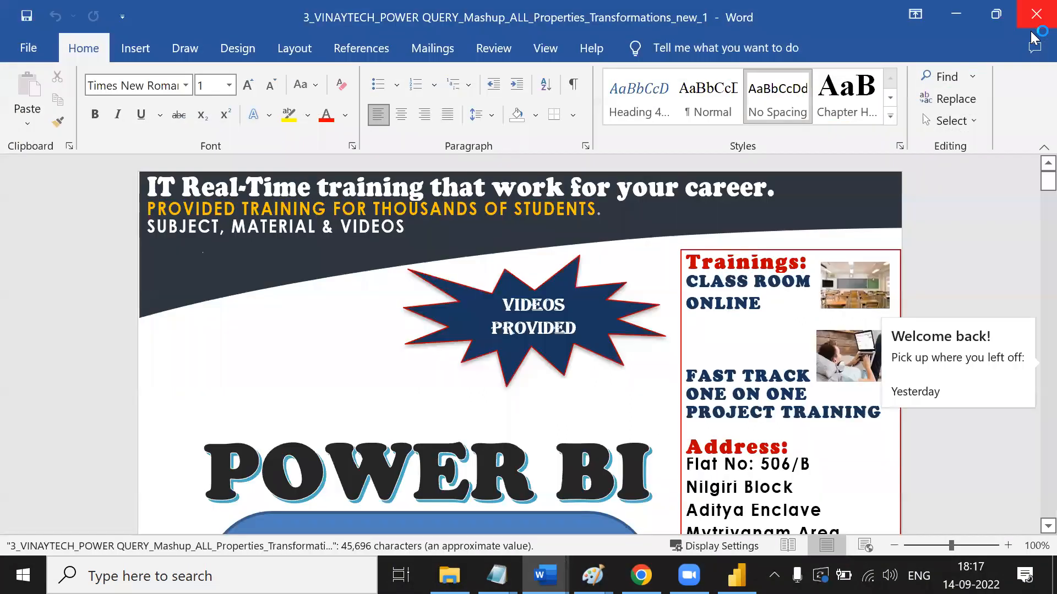
click(915, 14)
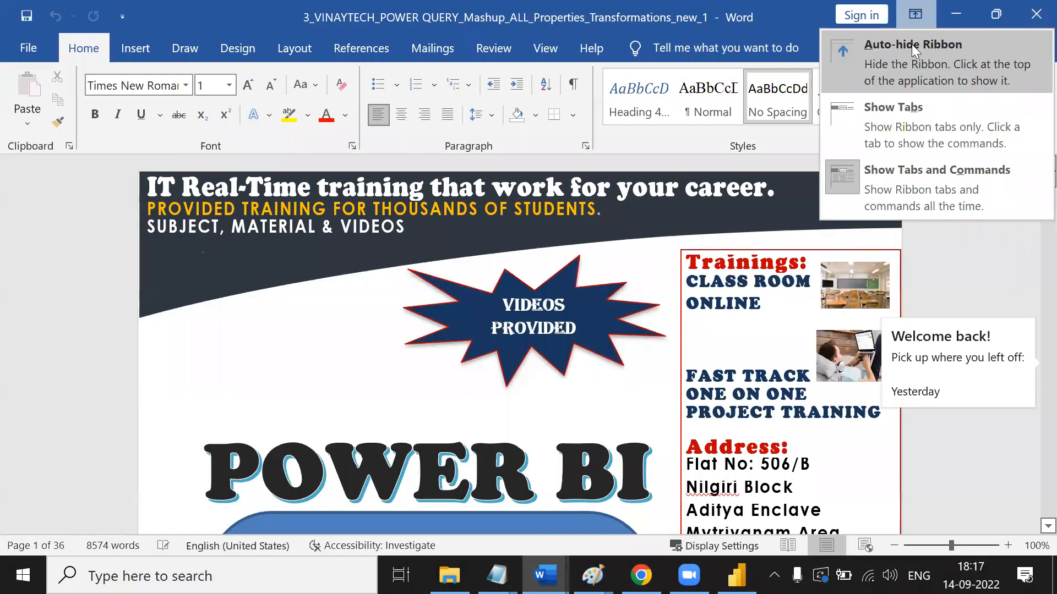
click(911, 44)
Select the "Joins extensions in Power BI" text on pages 43 and 44, from "Power BI added Fuzzy match" through numbered item 3.
scroll(724, 289, down, 10)
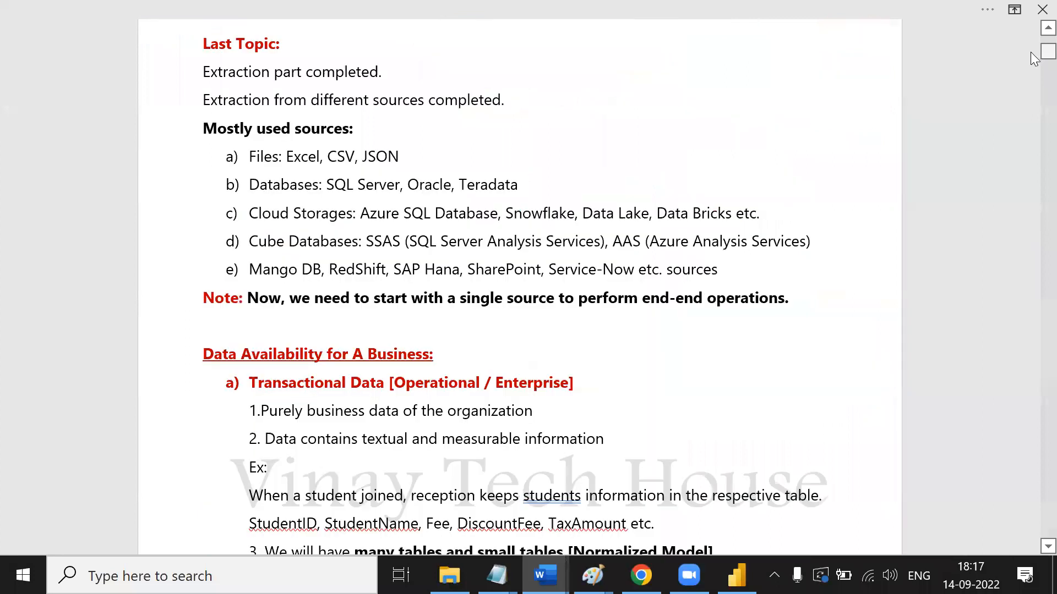
drag(1032, 53, 1031, 324)
scroll(730, 285, up, 5)
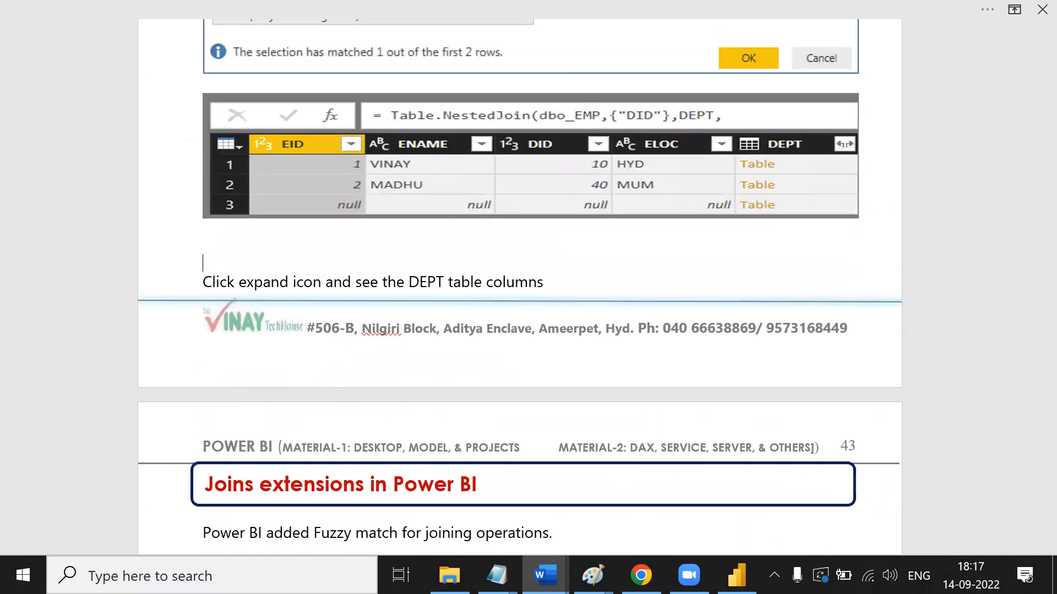
scroll(599, 237, down, 5)
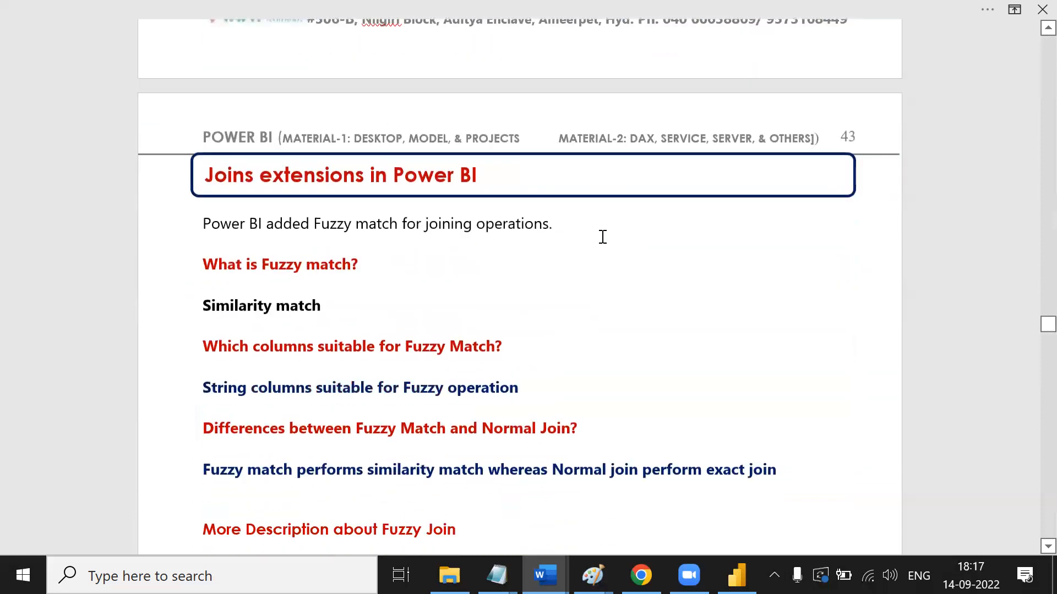
click(204, 210)
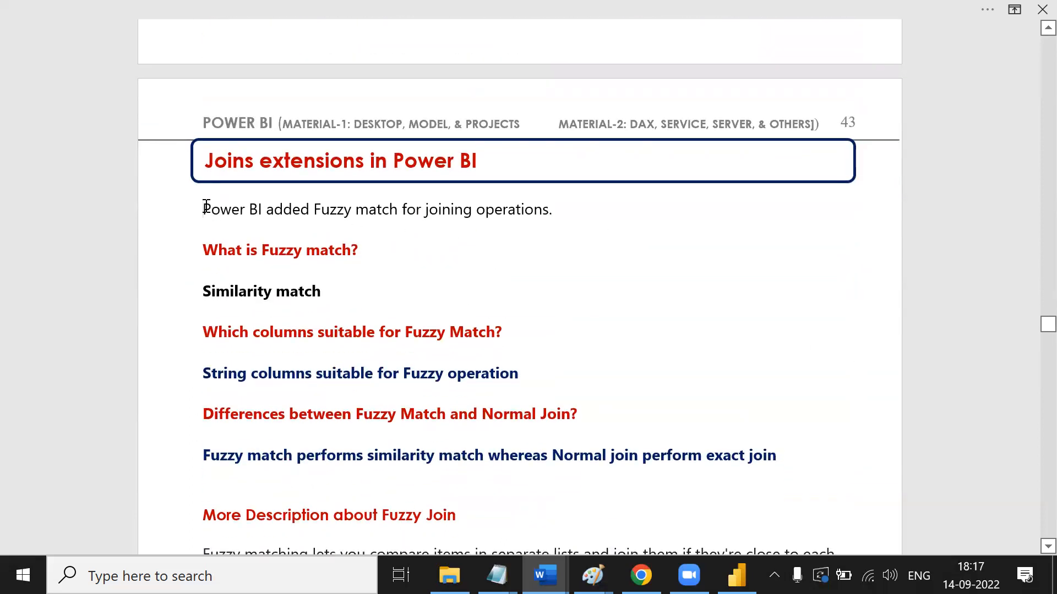
shift+click(427, 365)
scroll(427, 365, down, 2)
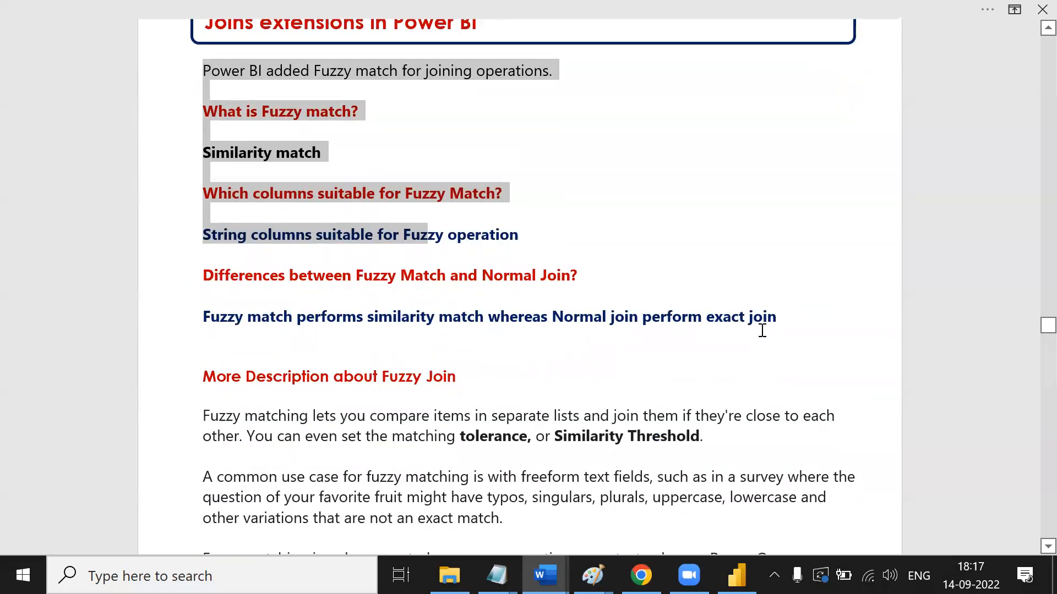
shift+click(767, 324)
scroll(519, 373, down, 5)
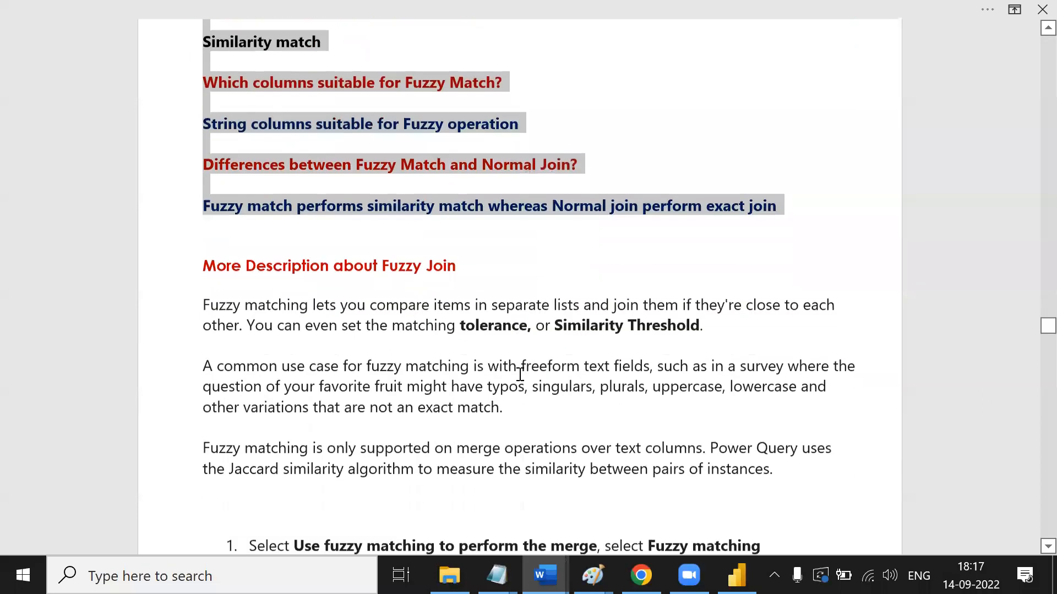
scroll(518, 373, down, 6)
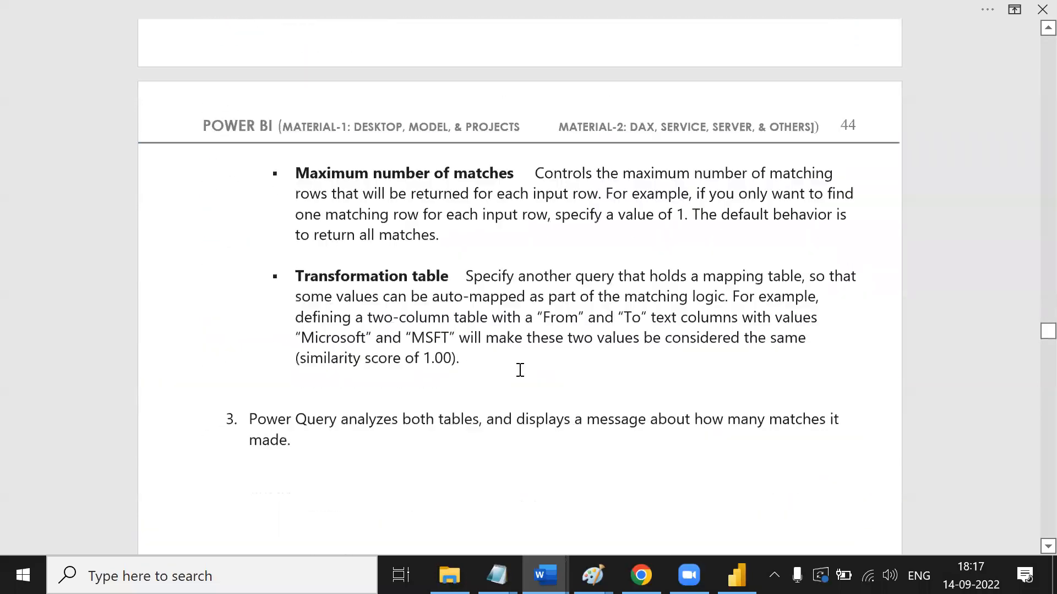
shift+click(288, 377)
Set the line spacing of the selected fuzzy match paragraphs to Exactly 17 pt.
right_click(277, 375)
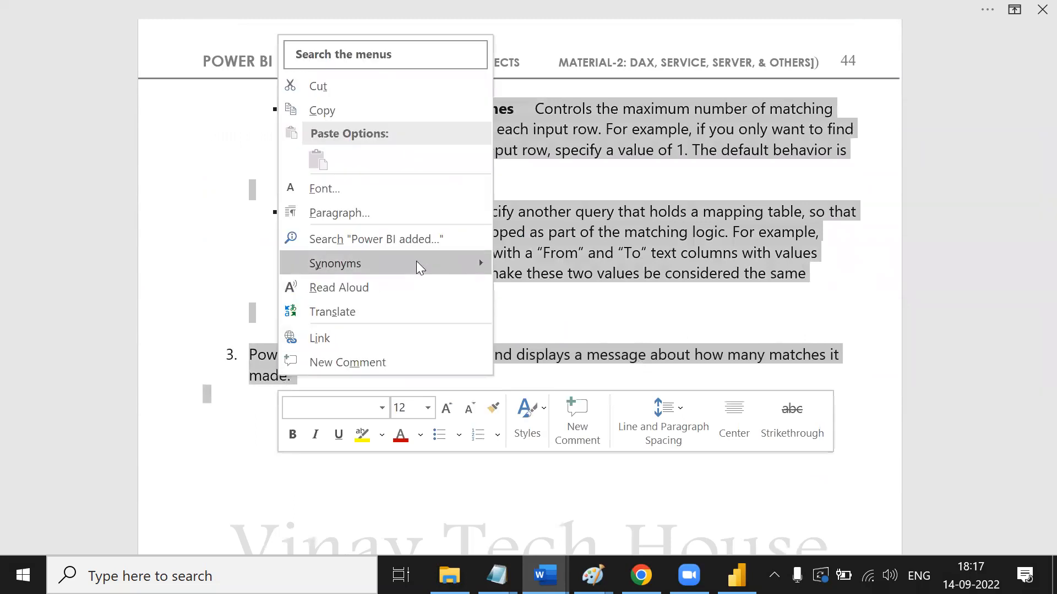
click(415, 215)
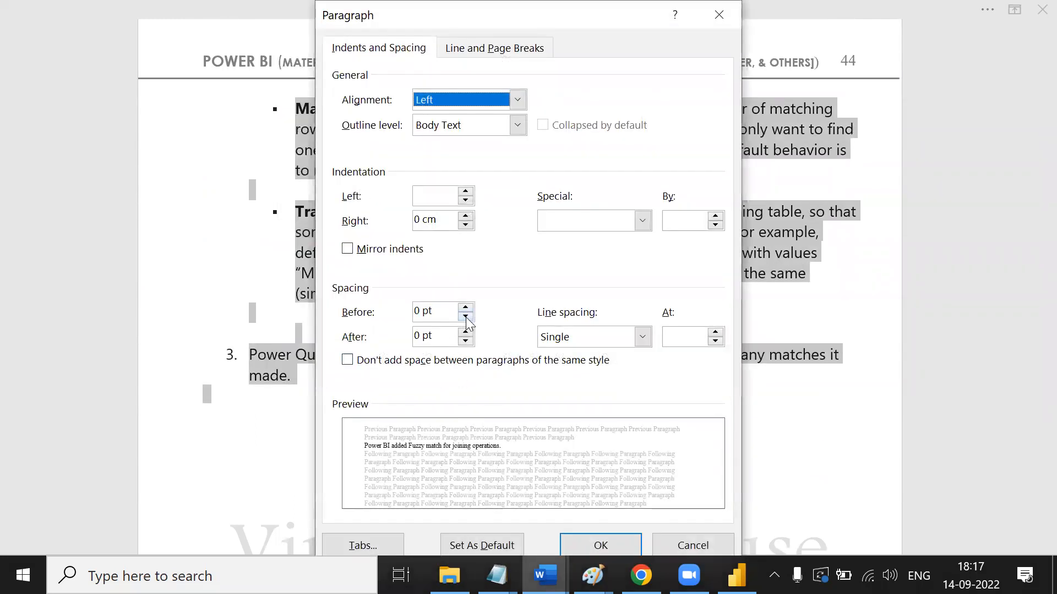
click(642, 337)
click(579, 410)
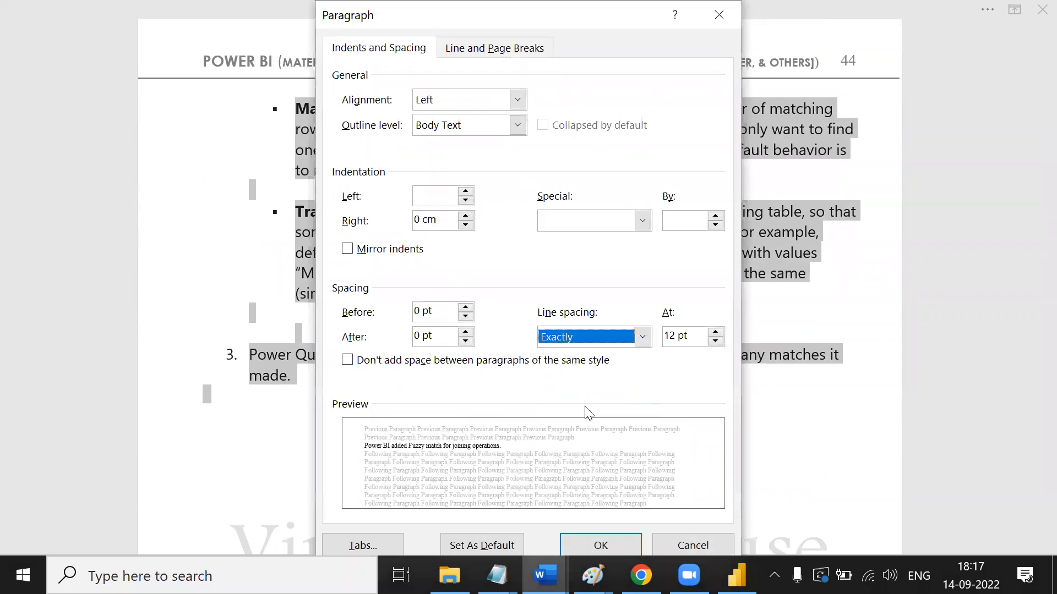
key(Tab)
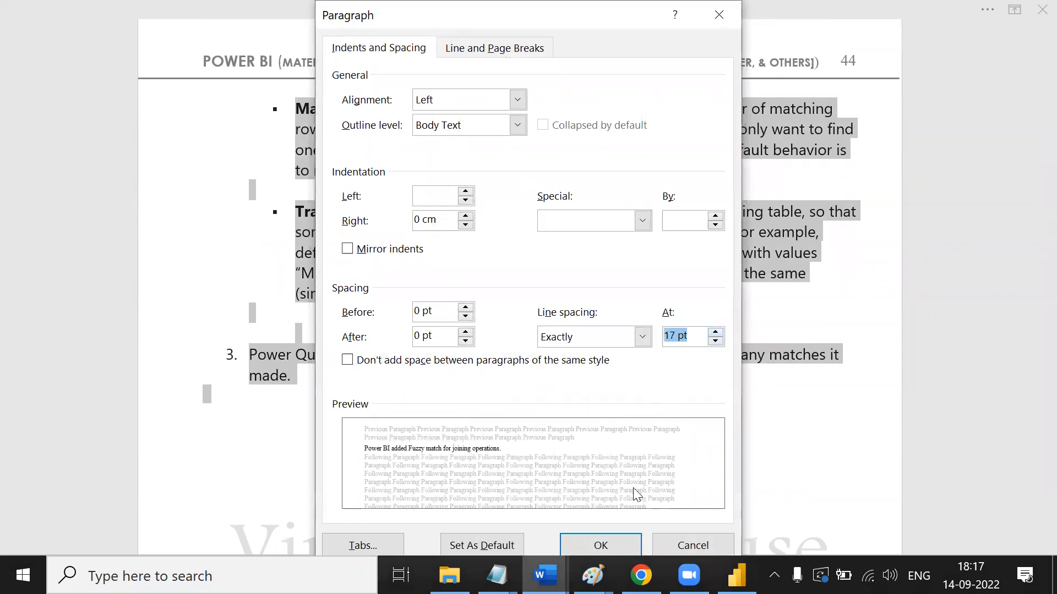
click(615, 543)
Set the spacing before and after the selected fuzzy match paragraphs to Auto.
scroll(647, 357, up, 15)
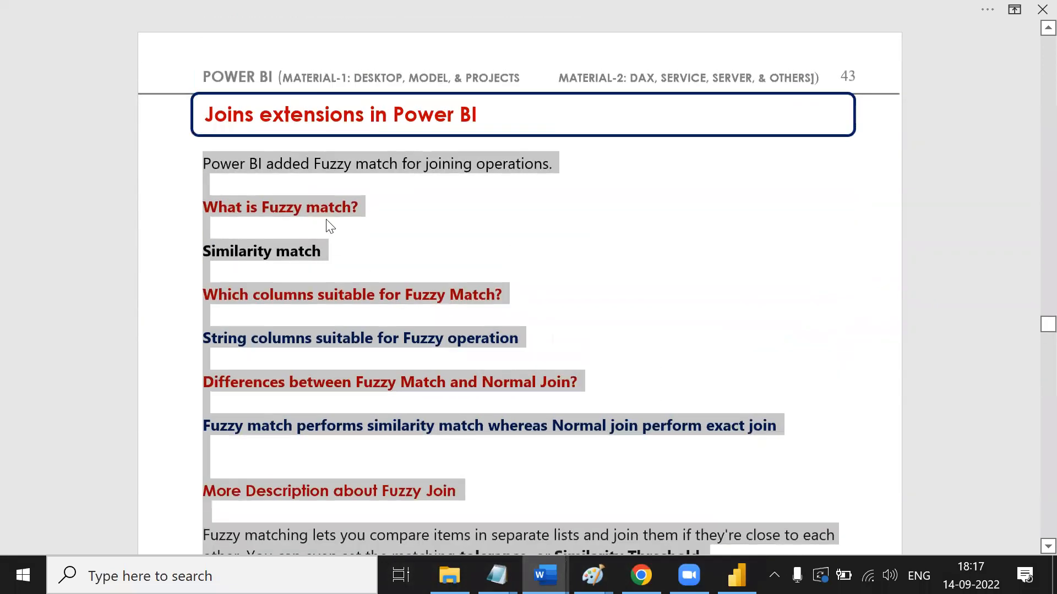
right_click(333, 210)
click(420, 388)
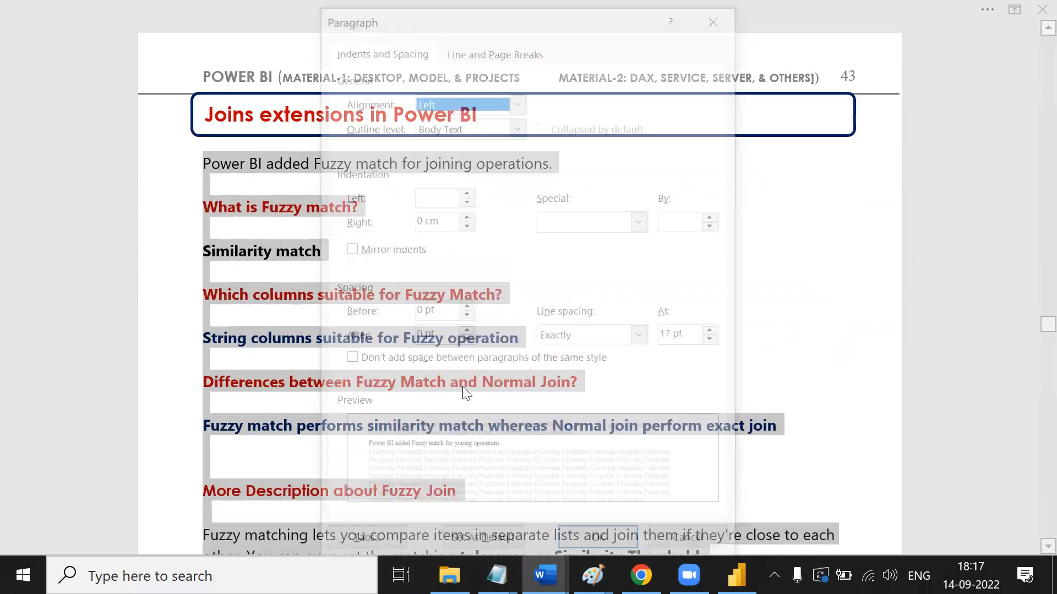
click(468, 317)
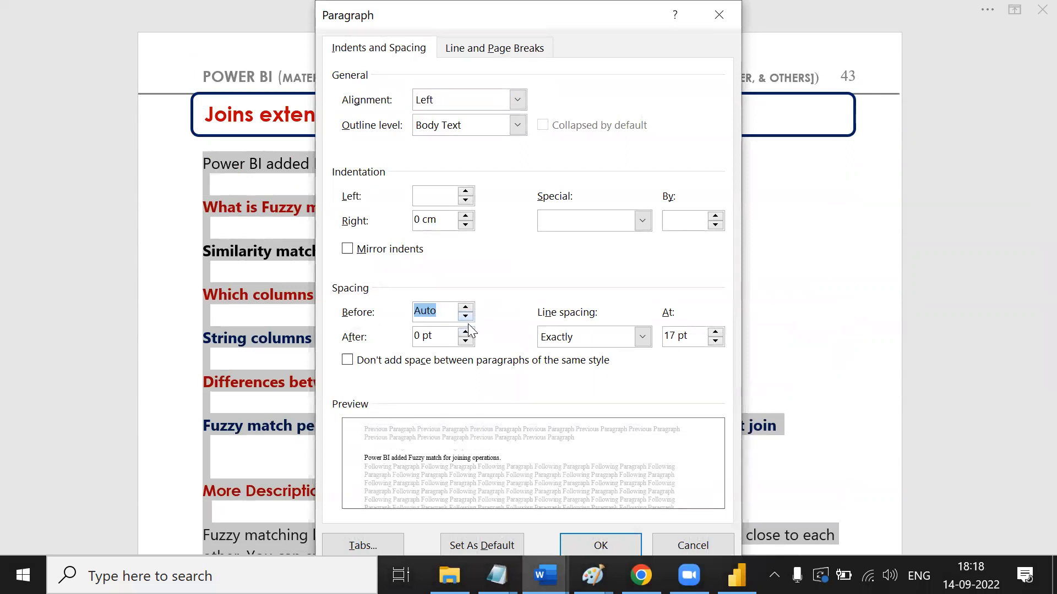
click(466, 341)
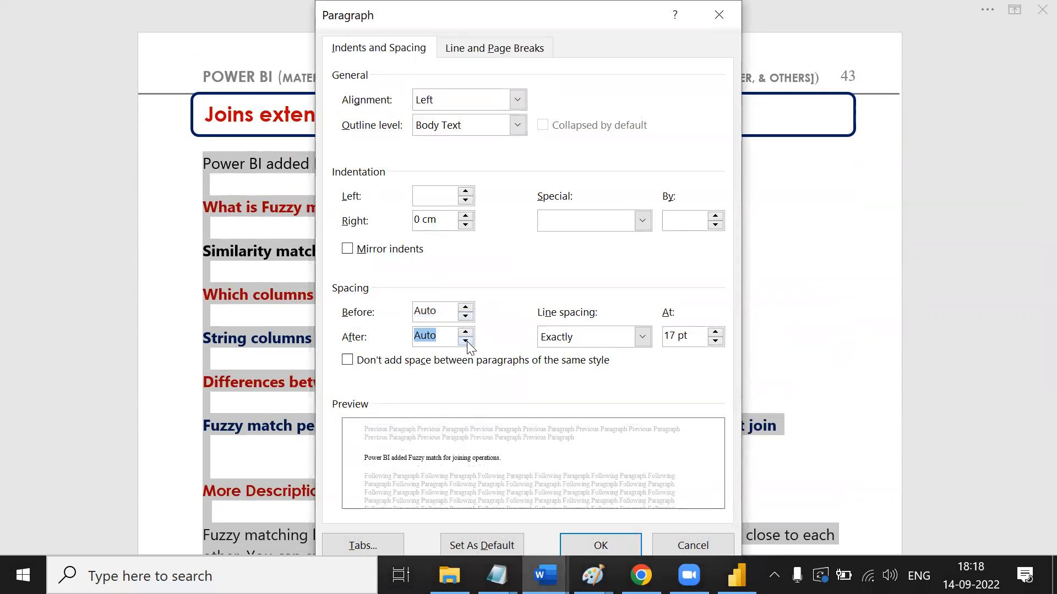
click(614, 548)
Set the spacing before and after the selected fuzzy match paragraphs to 0 pt, keeping line spacing at Exactly 17 pt.
right_click(312, 245)
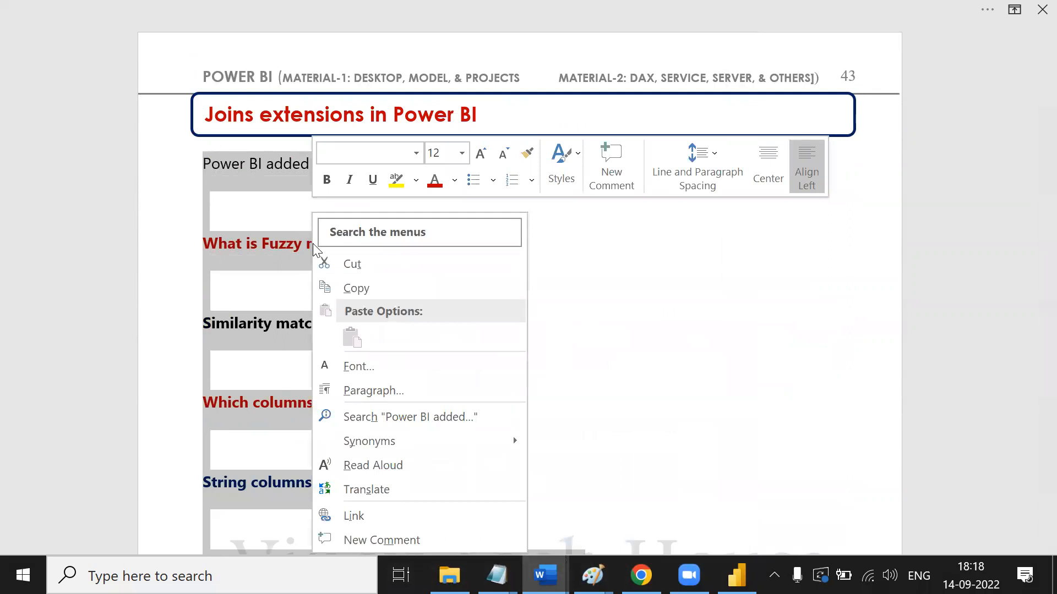
click(404, 387)
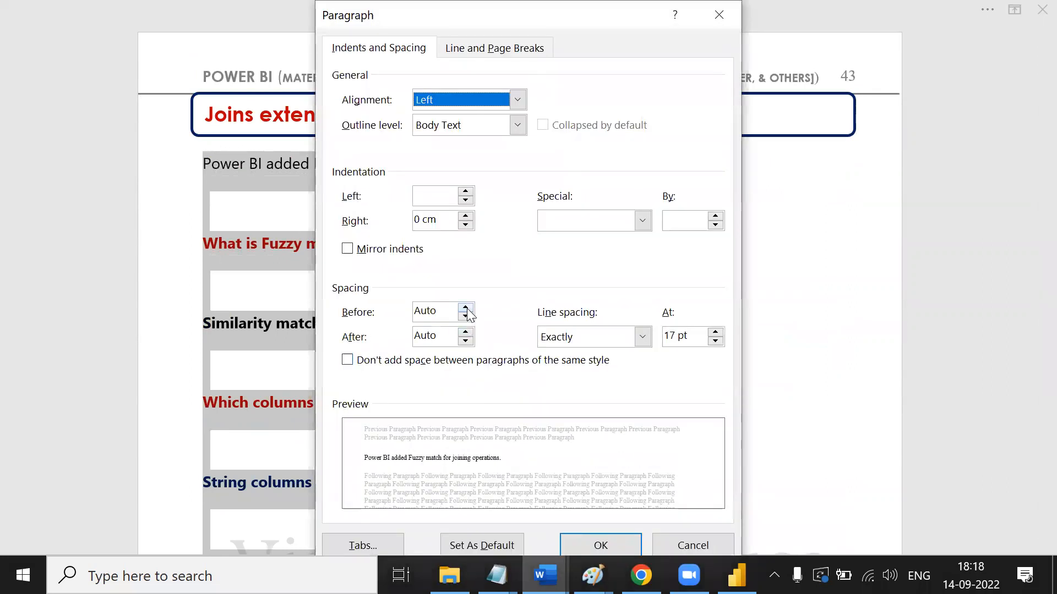
click(466, 309)
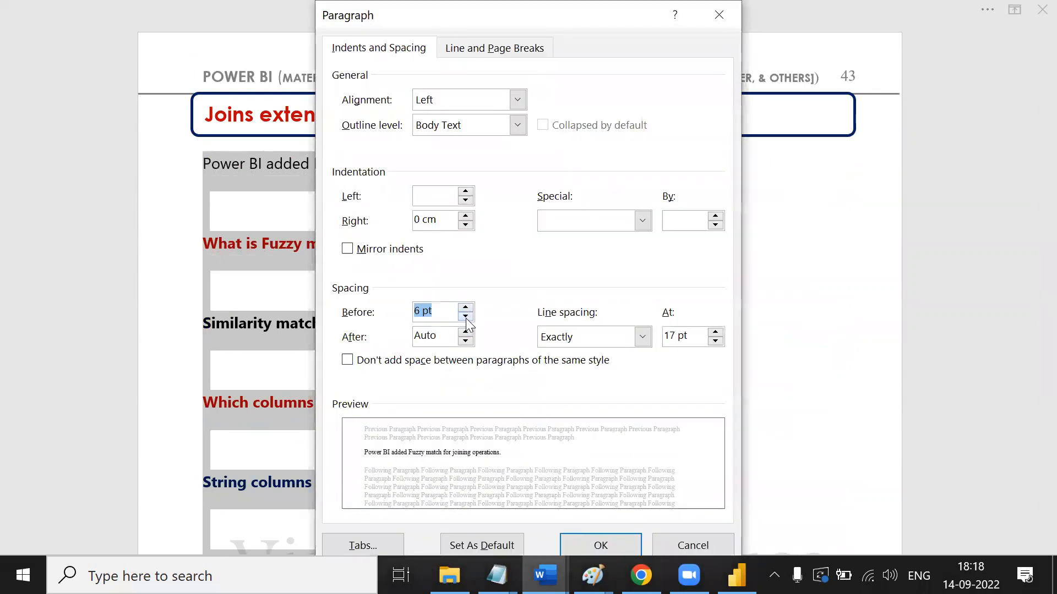
click(466, 317)
click(466, 318)
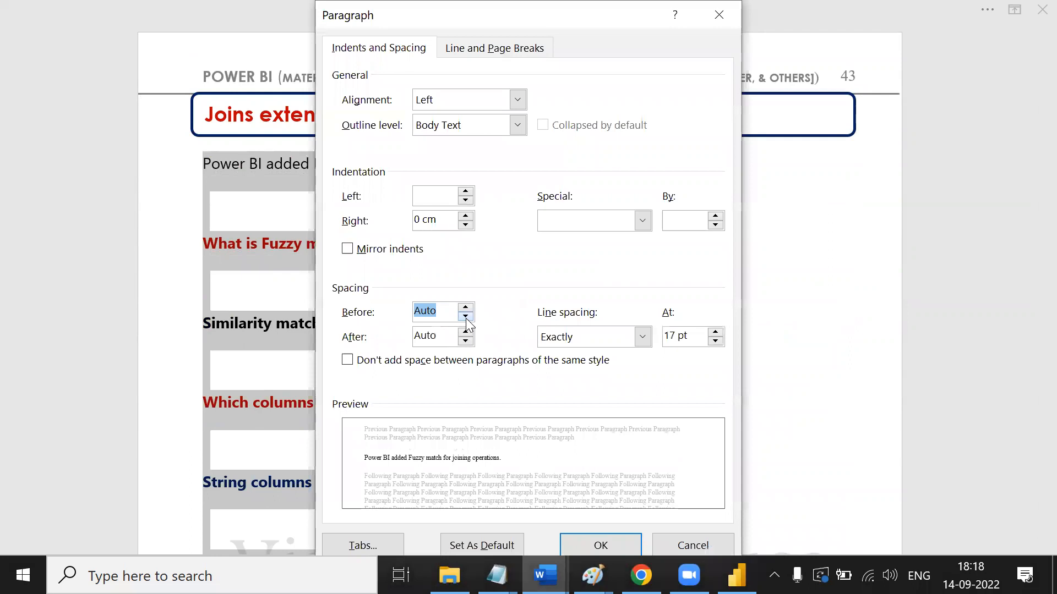
click(466, 340)
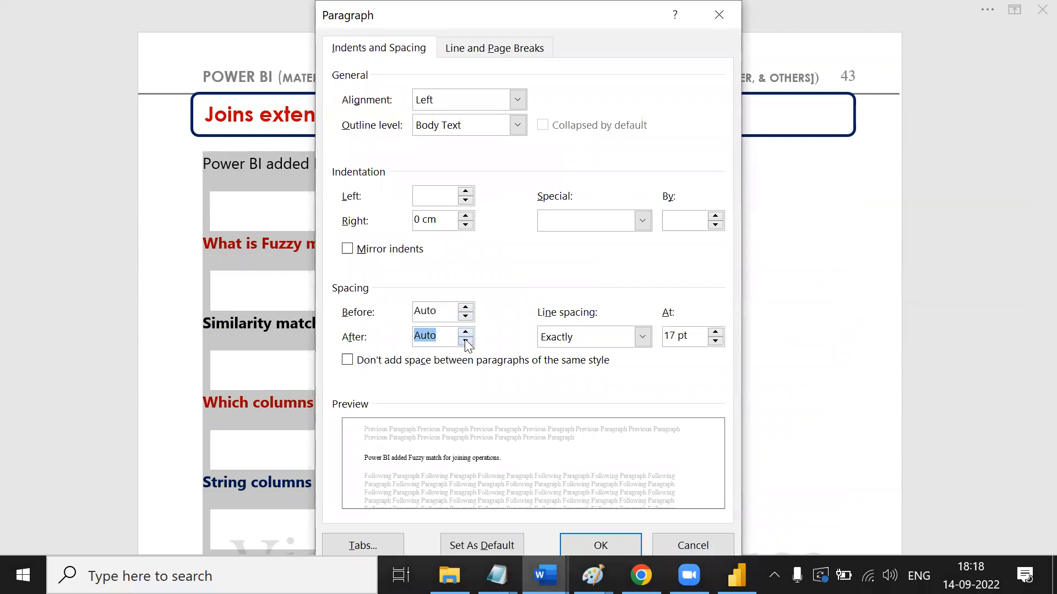
click(466, 308)
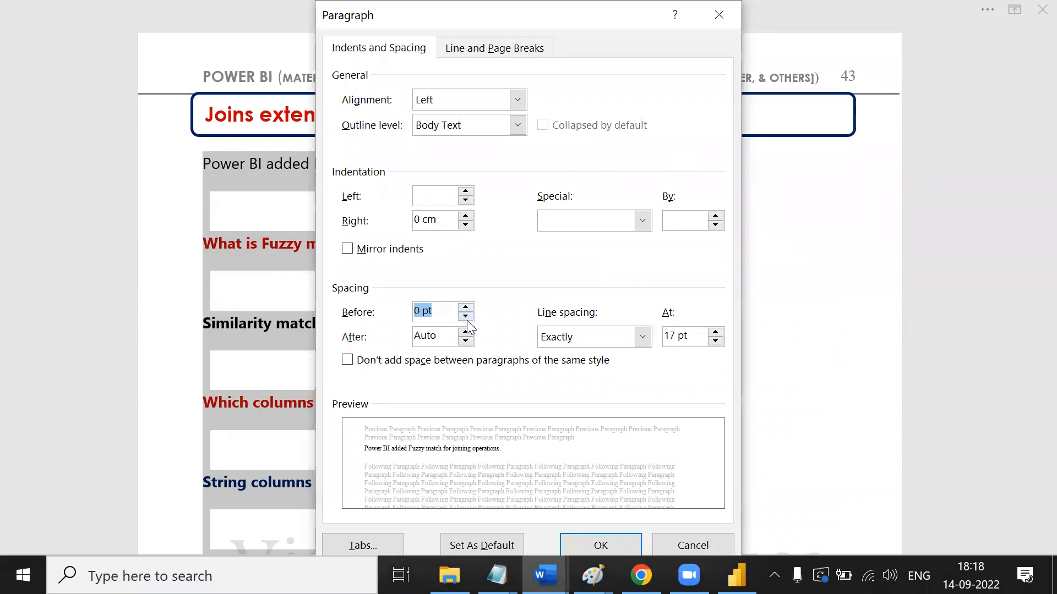
click(465, 333)
click(643, 337)
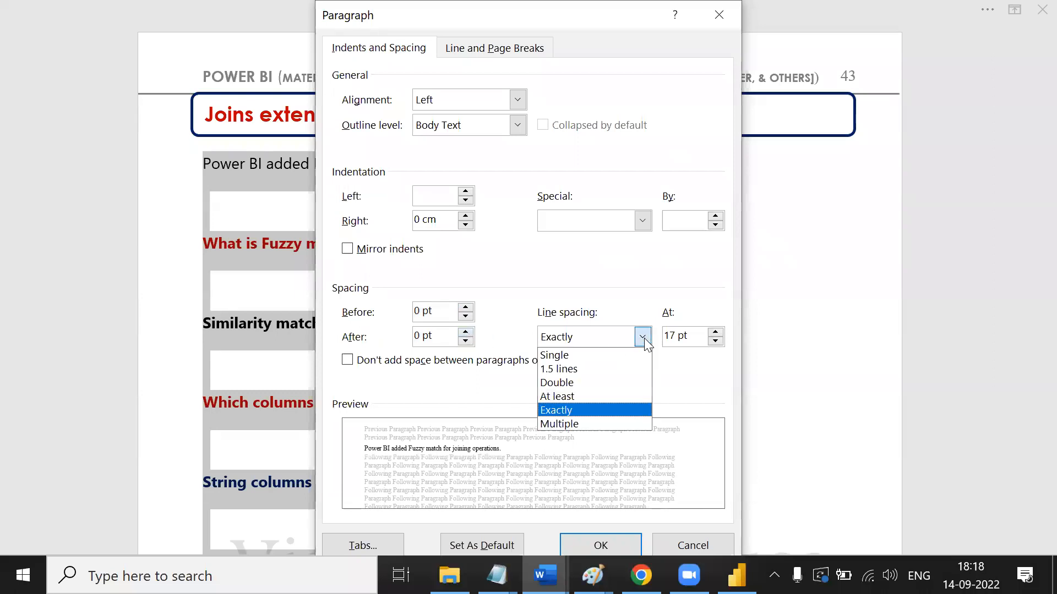
click(643, 337)
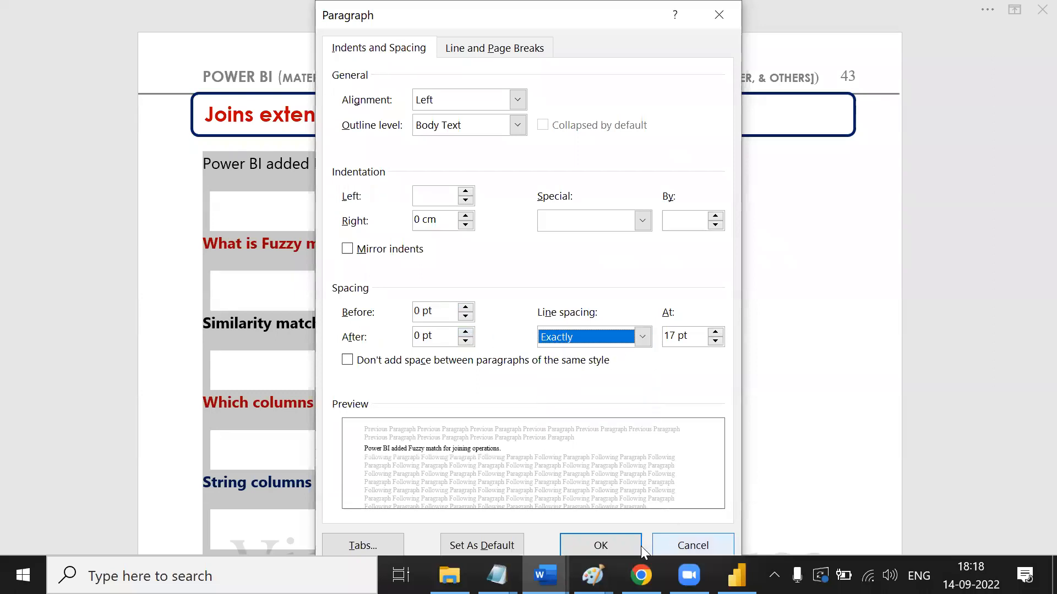
click(599, 542)
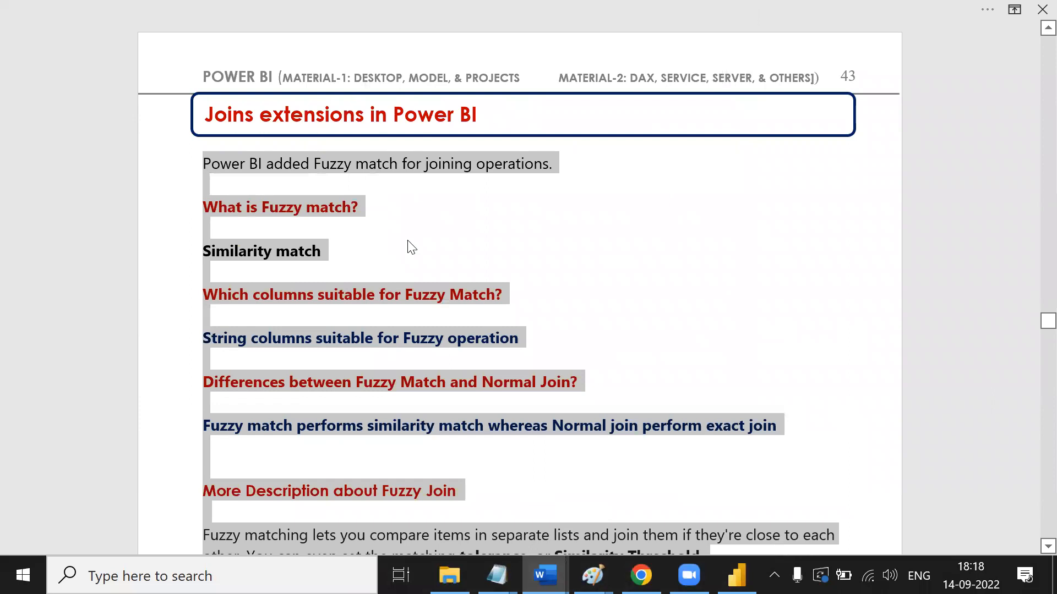
Remove the blank lines above and below the "What is Fuzzy match?" heading and reinsert one after the opening sentence.
click(409, 245)
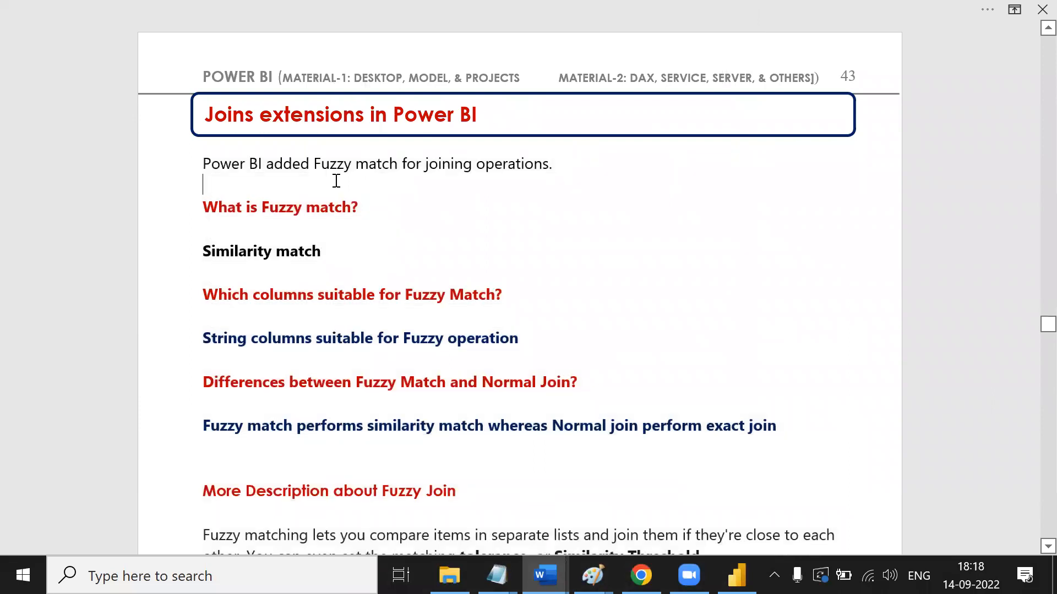
key(Delete)
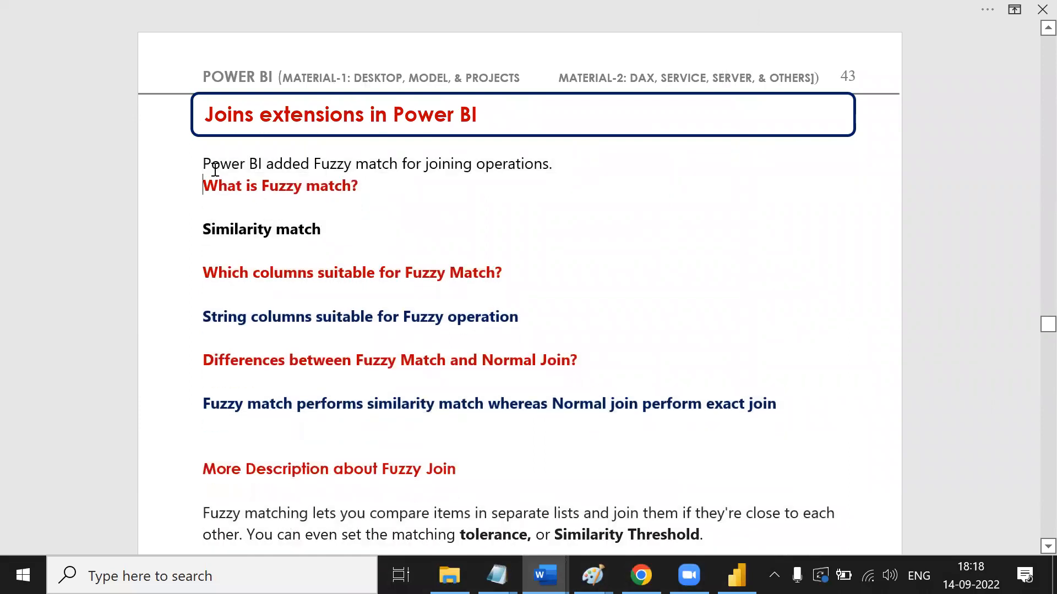
click(241, 212)
key(Delete)
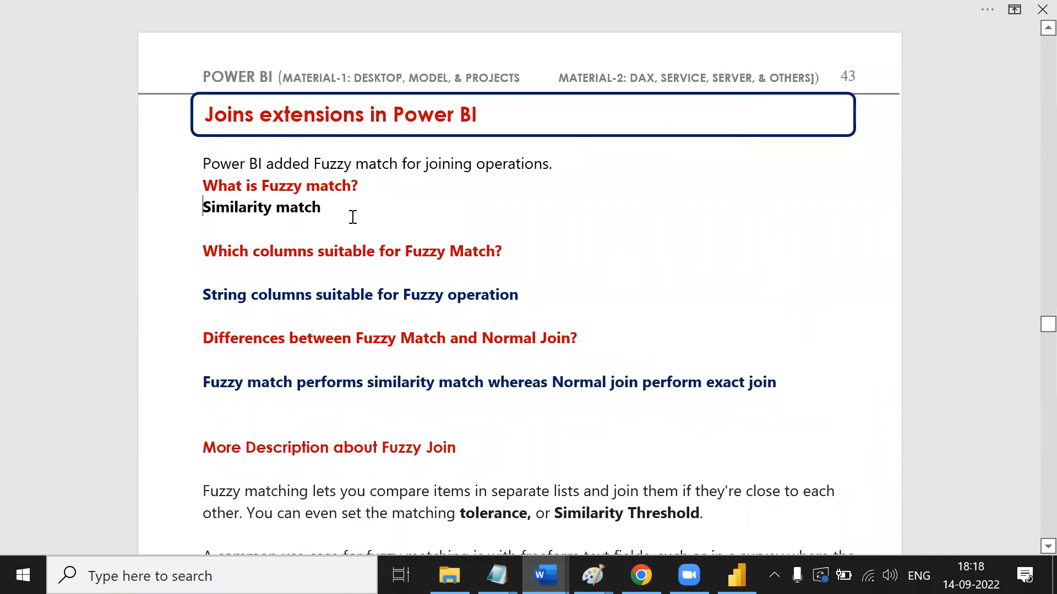
click(555, 164)
key(Return)
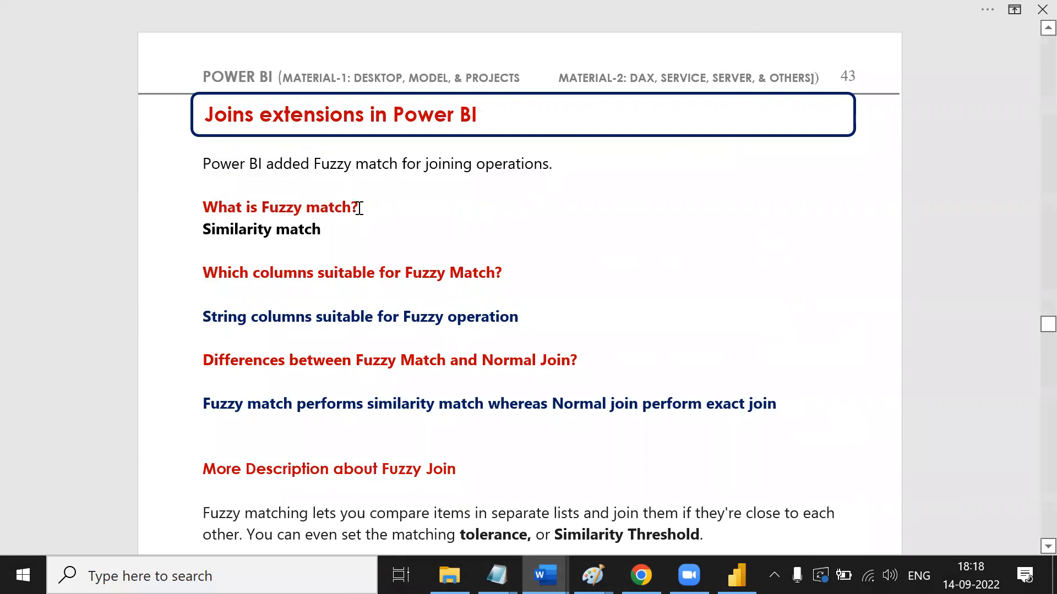
Select the text from "Power BI added Fuzzy match" through numbered item 3 and suppress space between paragraphs of the same style.
drag(202, 163, 451, 410)
scroll(452, 405, down, 12)
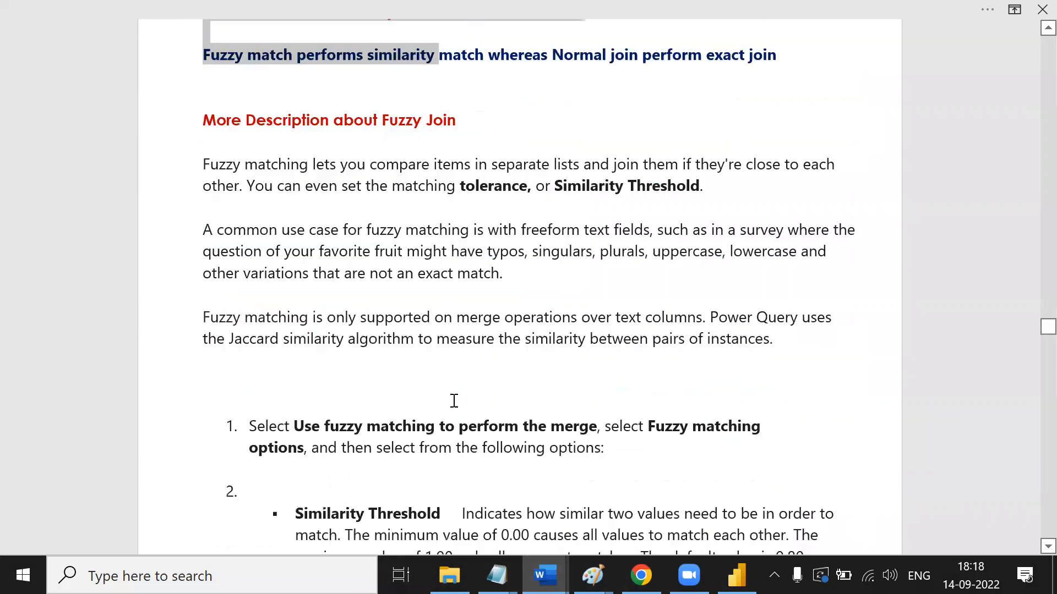
scroll(559, 420, down, 3)
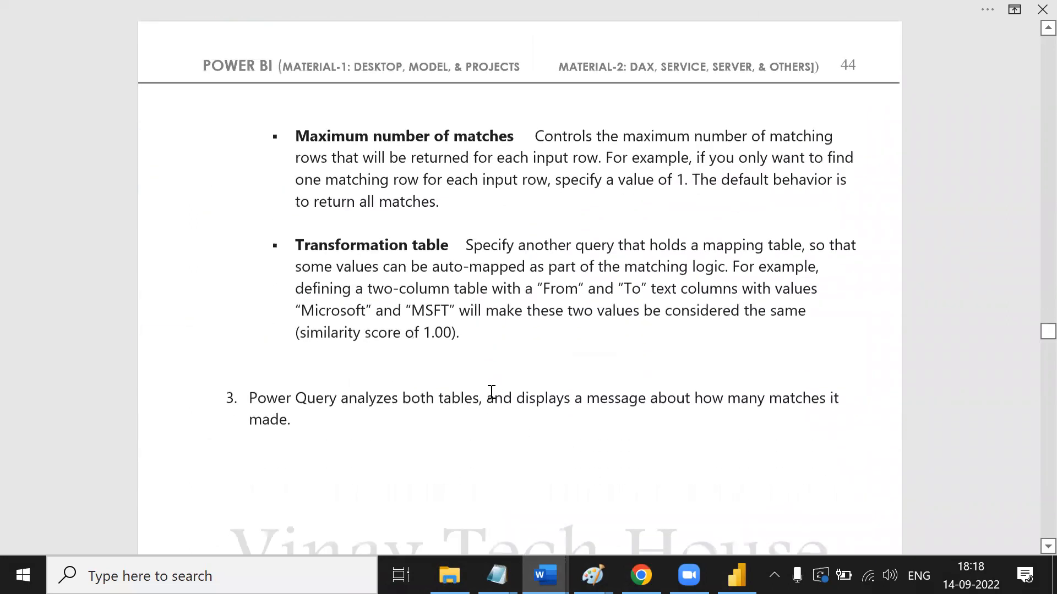
shift+click(283, 415)
right_click(283, 415)
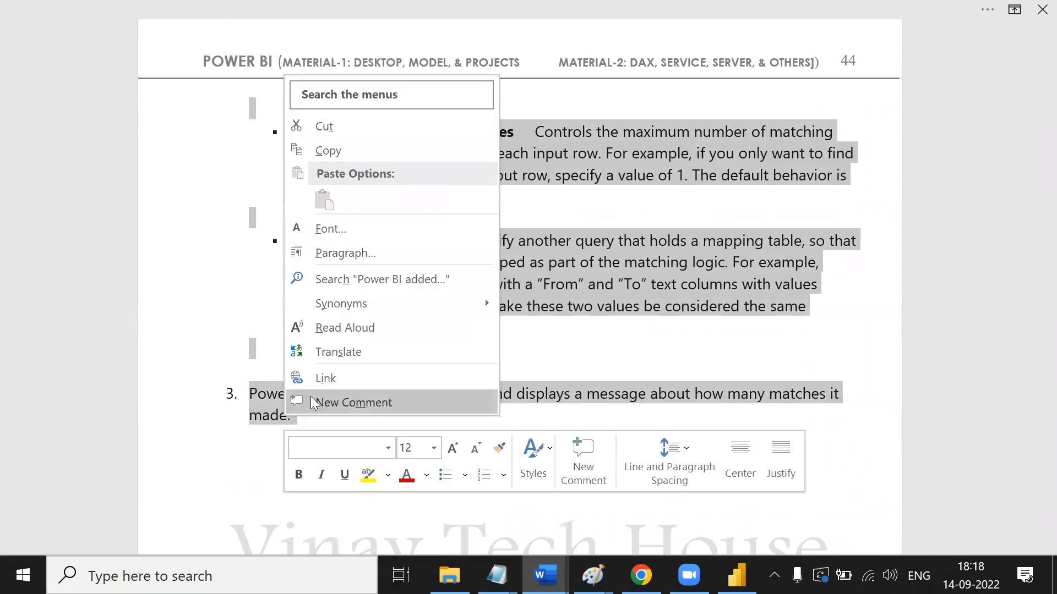
click(374, 255)
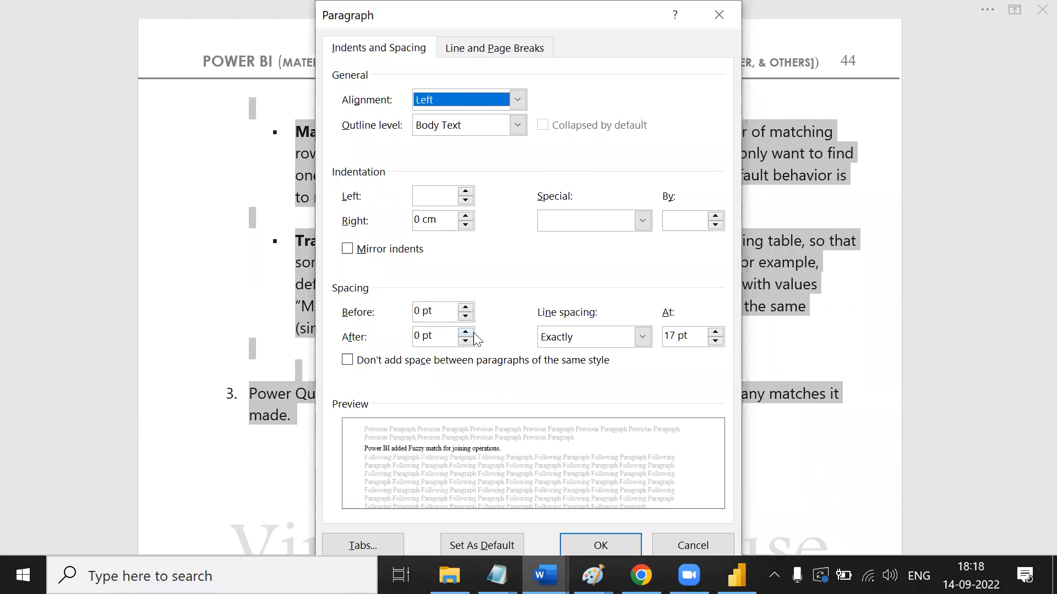
click(348, 361)
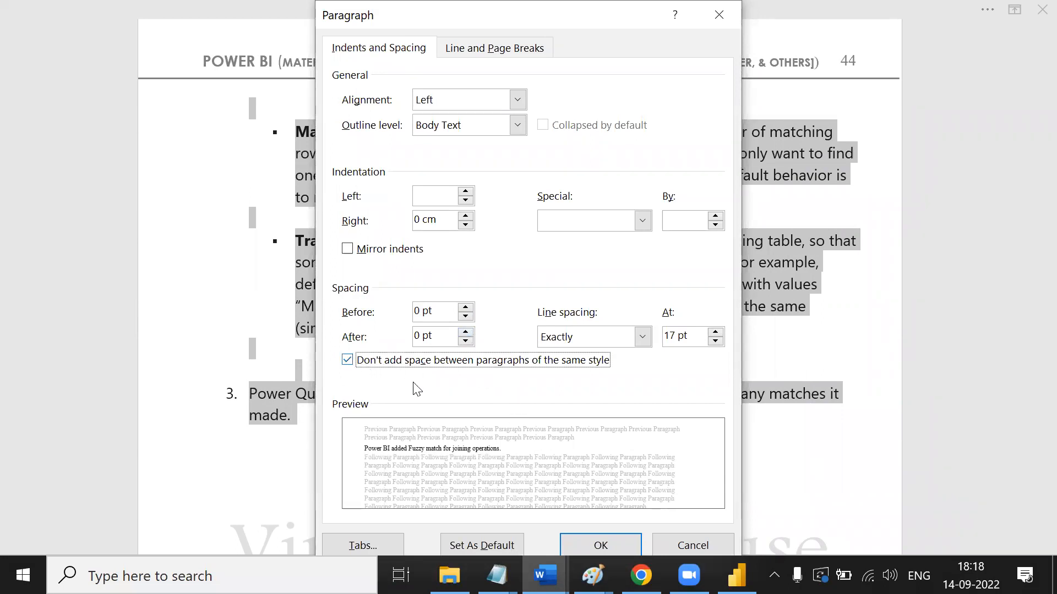
click(598, 542)
Reopen the paragraph settings for the selected fuzzy match text on page 43.
scroll(588, 325, up, 15)
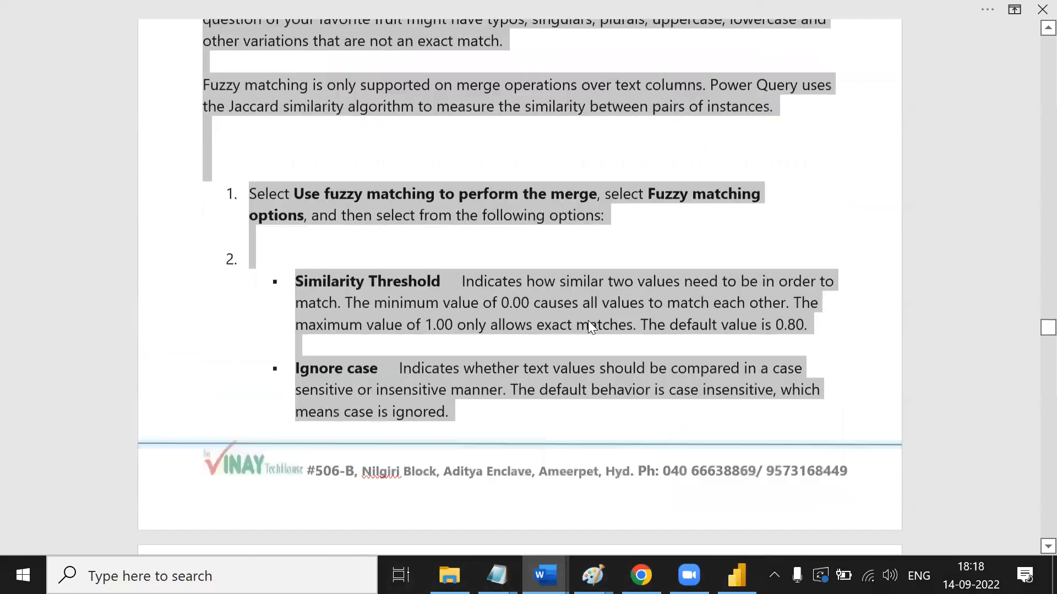
scroll(563, 319, up, 3)
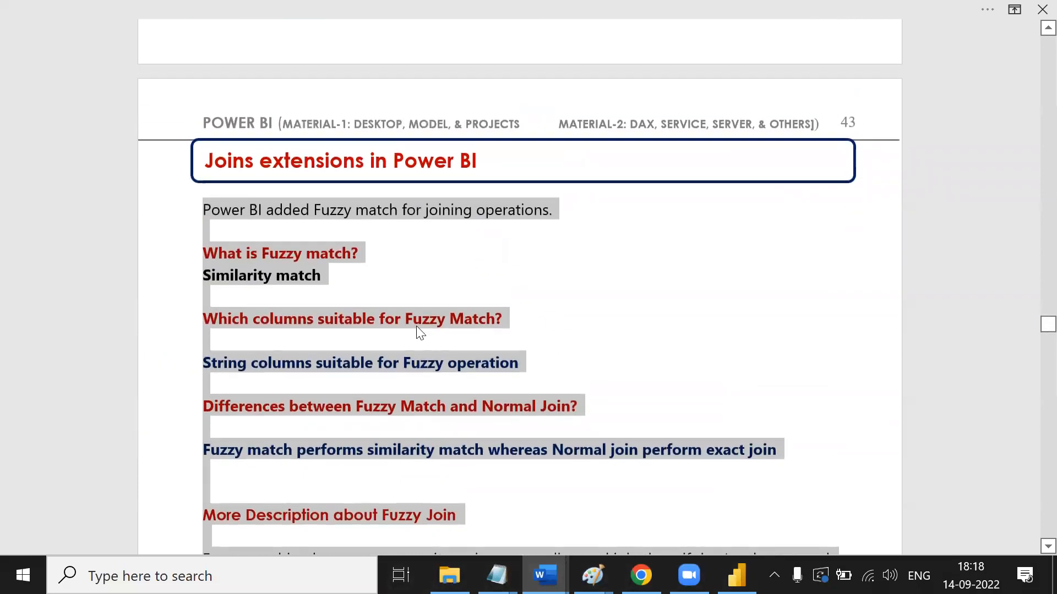
right_click(401, 318)
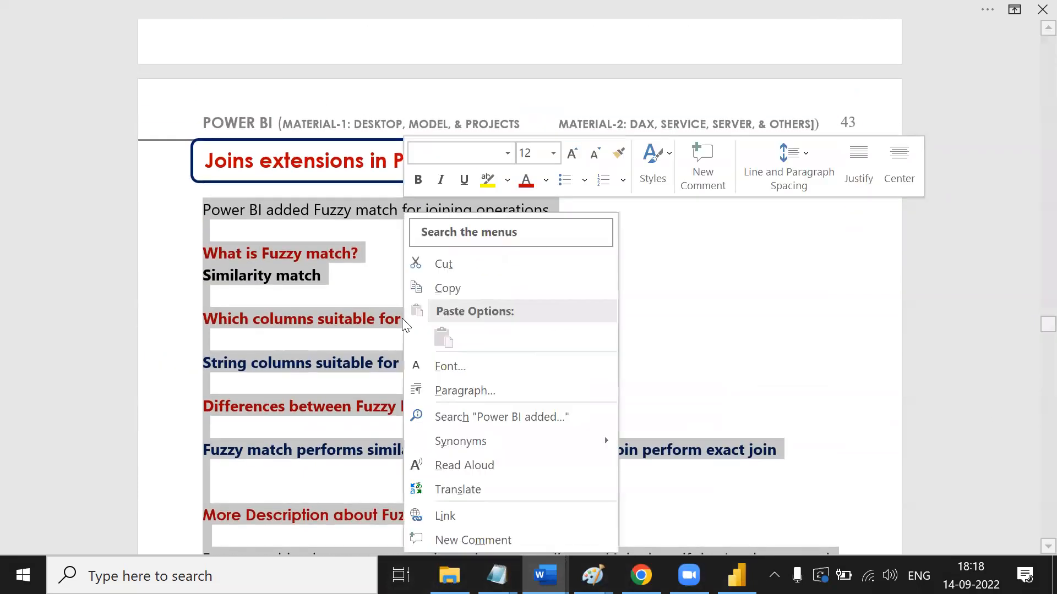
click(505, 391)
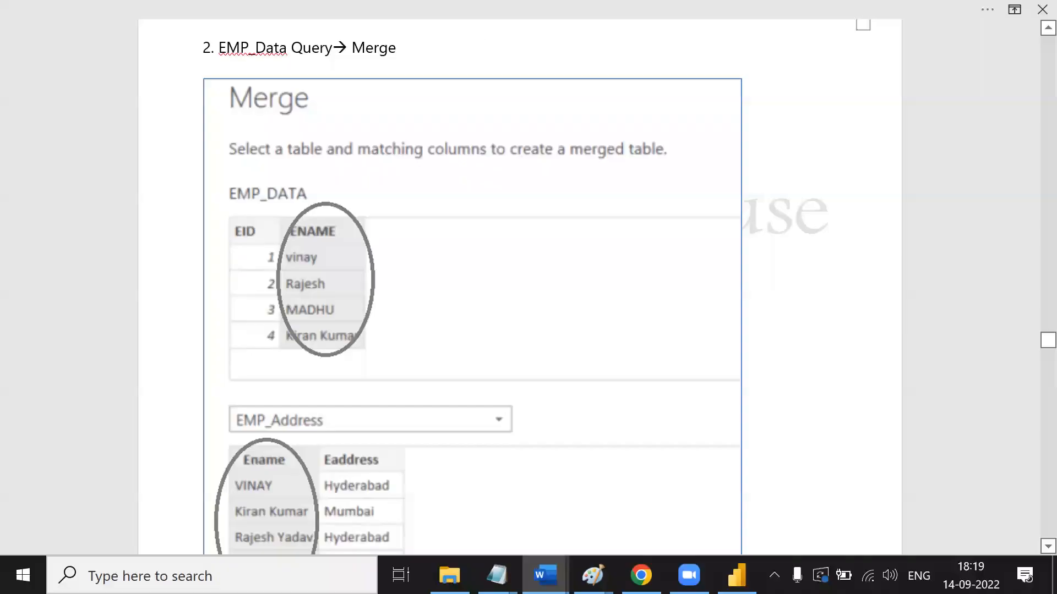
Switch to Power BI Desktop, open the Power Query Editor and dismiss its data preview notice.
key(alt+Tab)
click(505, 90)
click(524, 127)
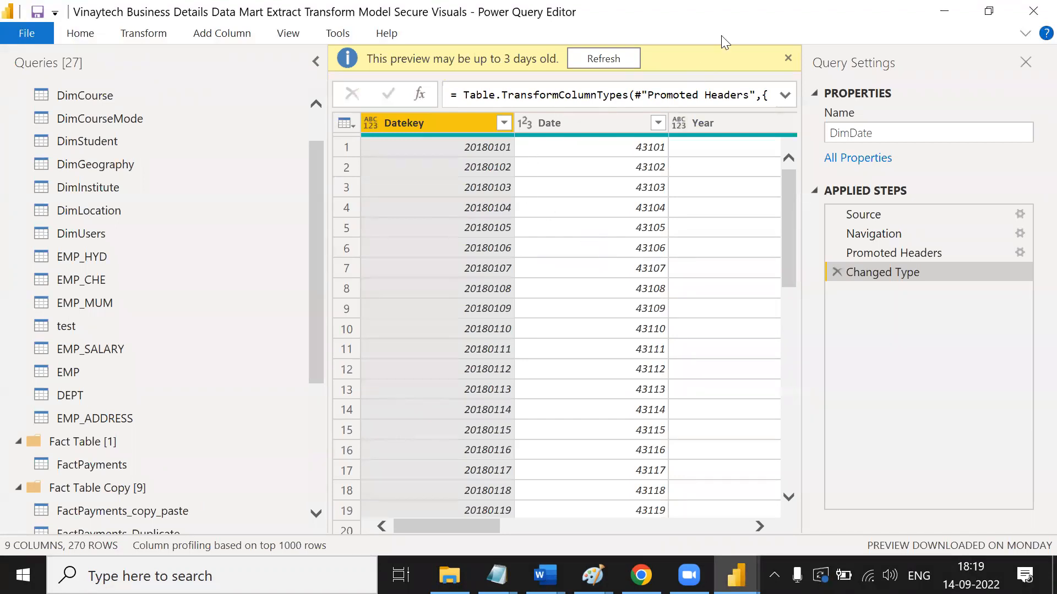
click(788, 58)
Look through the query groups from Dimensions to Other Queries.
scroll(176, 324, up, 2)
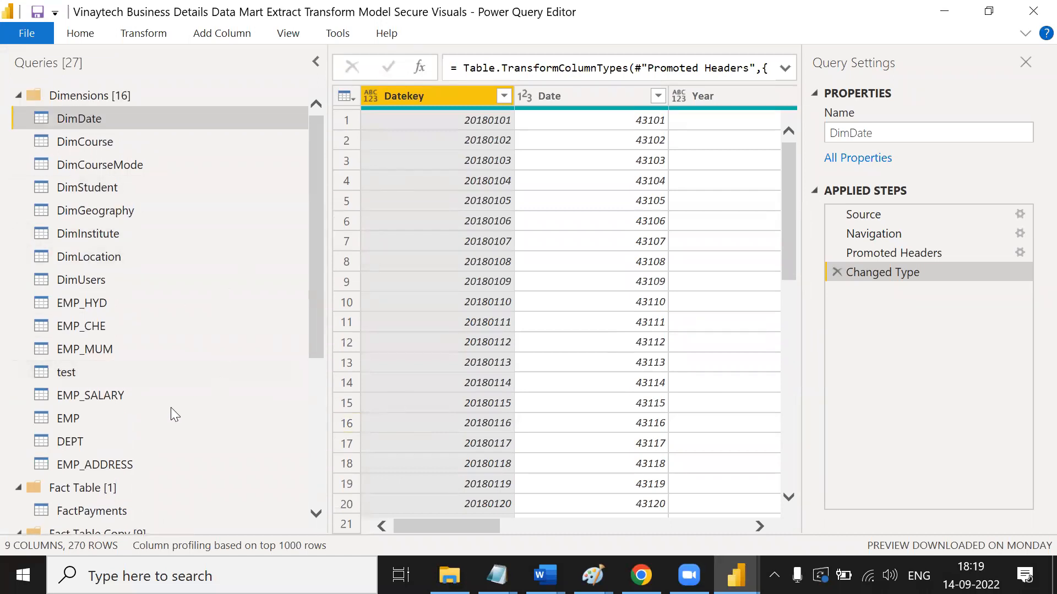
scroll(198, 397, down, 4)
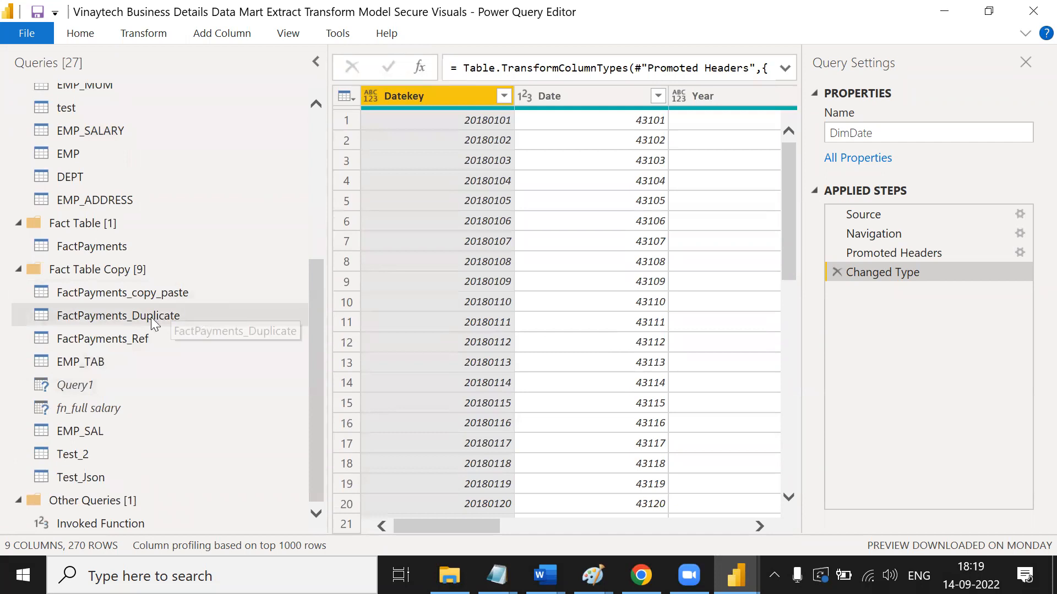
scroll(188, 275, up, 4)
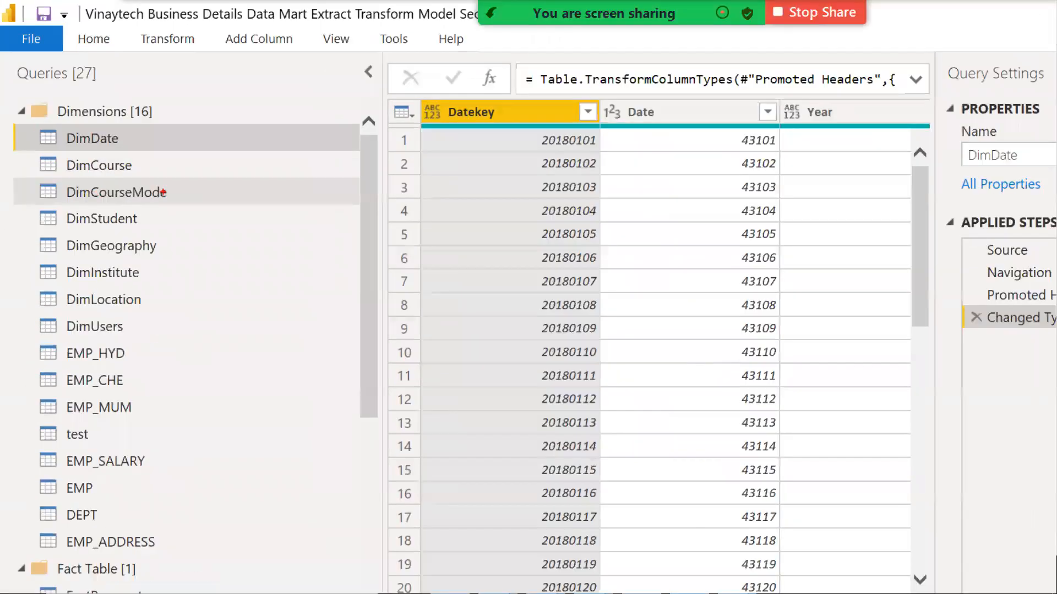
mouse_move(137, 163)
mouse_down()
mouse_move(184, 197)
mouse_move(139, 281)
mouse_up()
drag(193, 116, 202, 152)
mouse_move(158, 91)
mouse_down()
mouse_move(131, 179)
mouse_move(239, 64)
mouse_up()
mouse_move(427, 80)
mouse_down()
mouse_move(385, 152)
mouse_move(396, 209)
mouse_move(553, 192)
mouse_up()
mouse_move(512, 83)
mouse_down()
mouse_move(517, 170)
mouse_move(558, 183)
mouse_up()
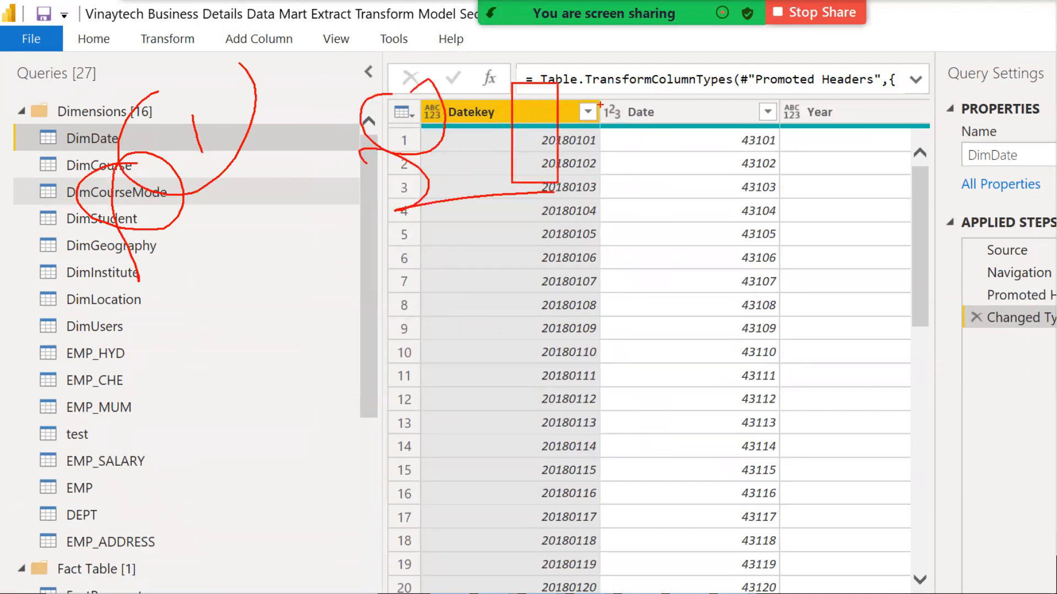
mouse_move(567, 88)
mouse_down()
mouse_move(564, 154)
mouse_move(900, 83)
mouse_move(798, 94)
mouse_move(792, 110)
mouse_up()
key(Escape)
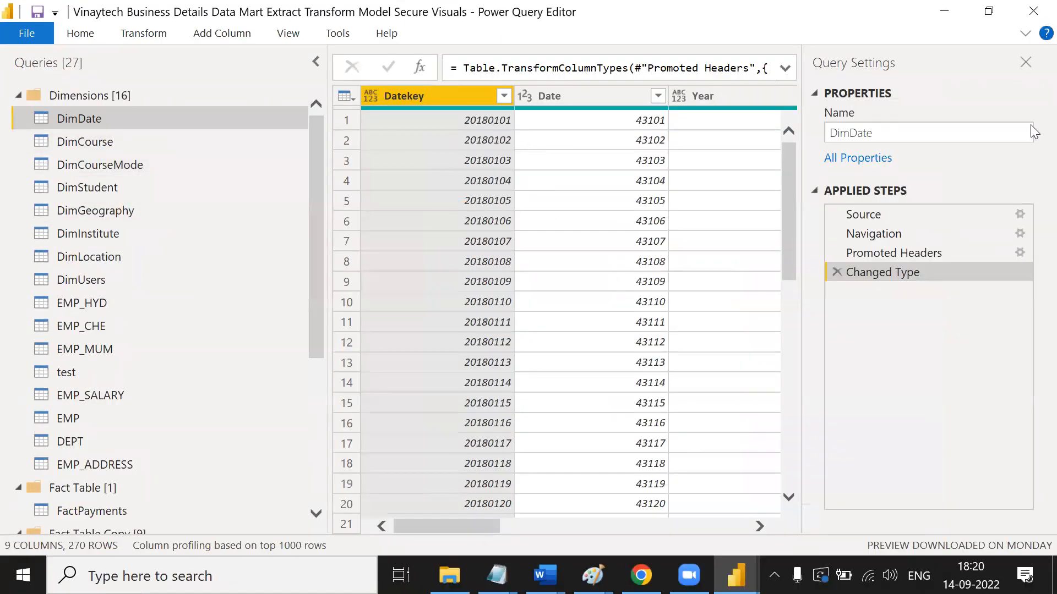
Expand the ribbon and review the Transform and Add Column commands.
click(1025, 33)
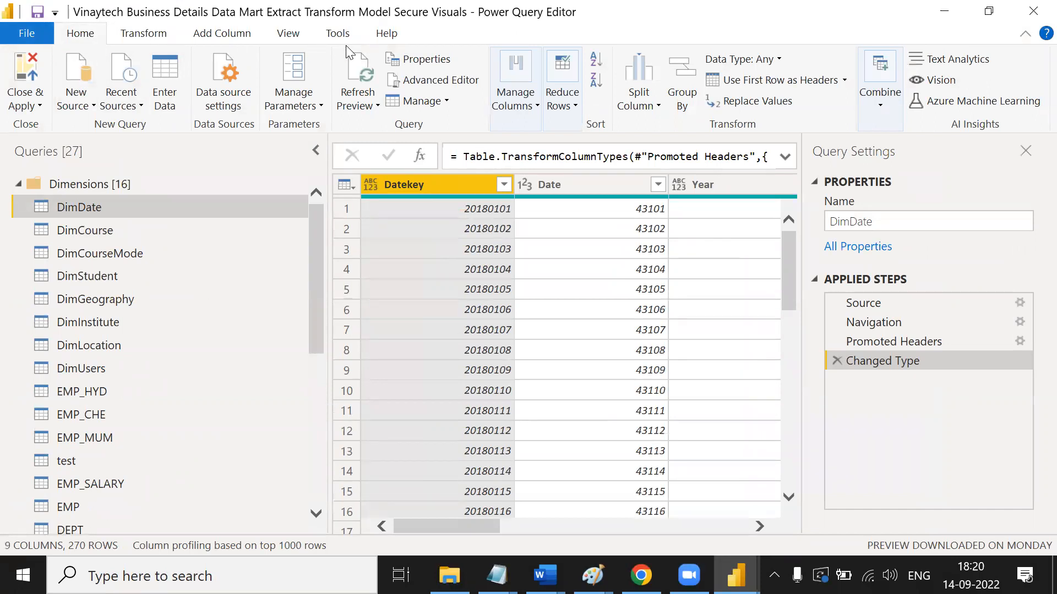
click(175, 36)
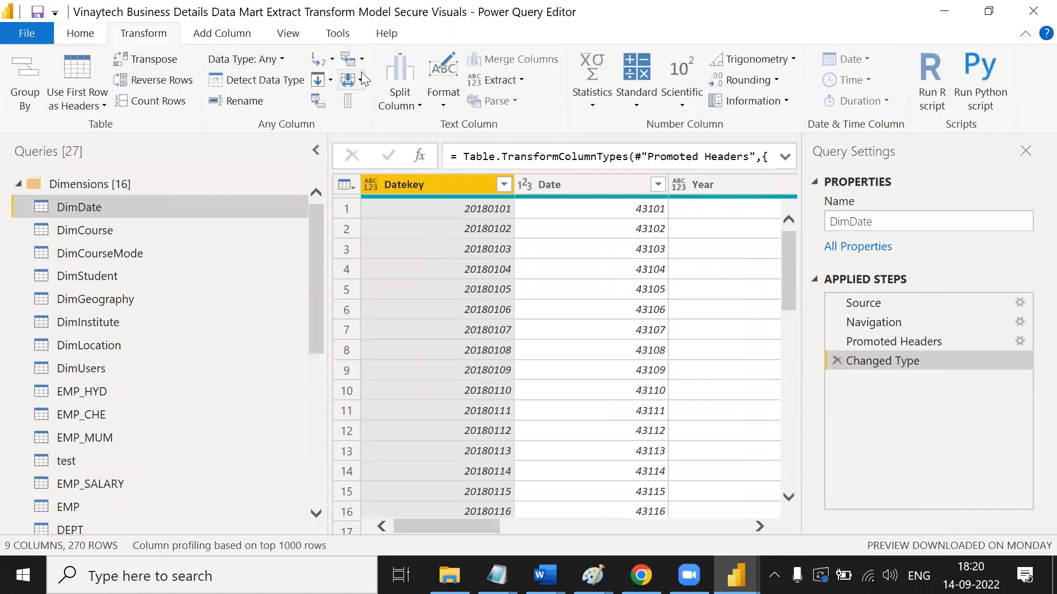
click(222, 34)
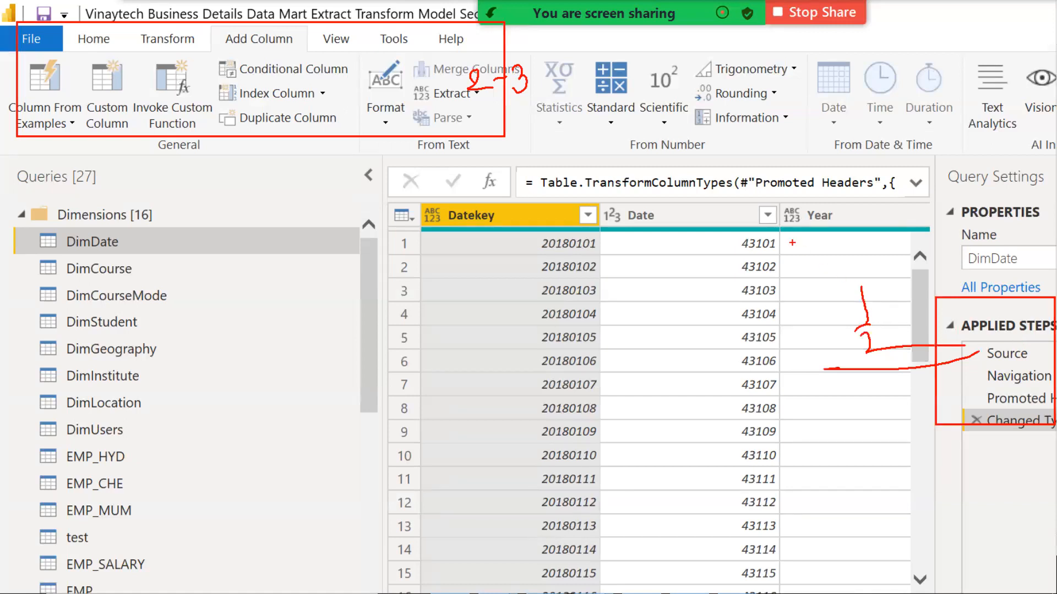
drag(721, 316, 685, 314)
mouse_move(577, 155)
mouse_down()
mouse_move(558, 156)
mouse_move(589, 254)
mouse_up()
drag(749, 372, 648, 441)
drag(452, 403, 452, 449)
mouse_move(442, 390)
mouse_down()
mouse_move(485, 454)
mouse_move(495, 441)
mouse_move(507, 459)
mouse_up()
drag(551, 402, 533, 464)
drag(490, 488, 642, 488)
drag(532, 502, 651, 494)
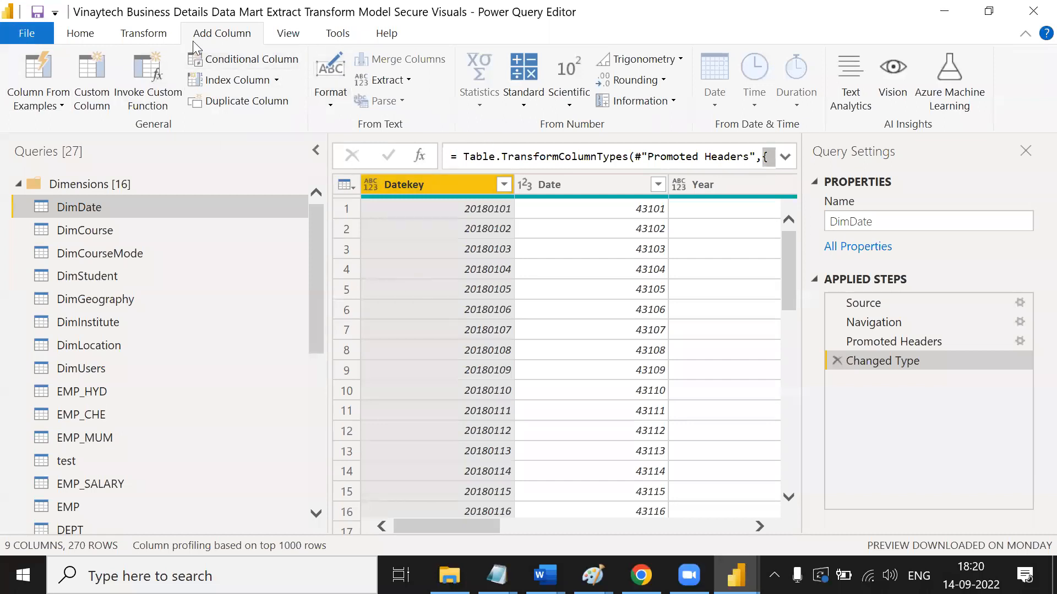
Open the Power BI support web page from the editor's help resources and dismiss the browser's data import notice.
click(387, 36)
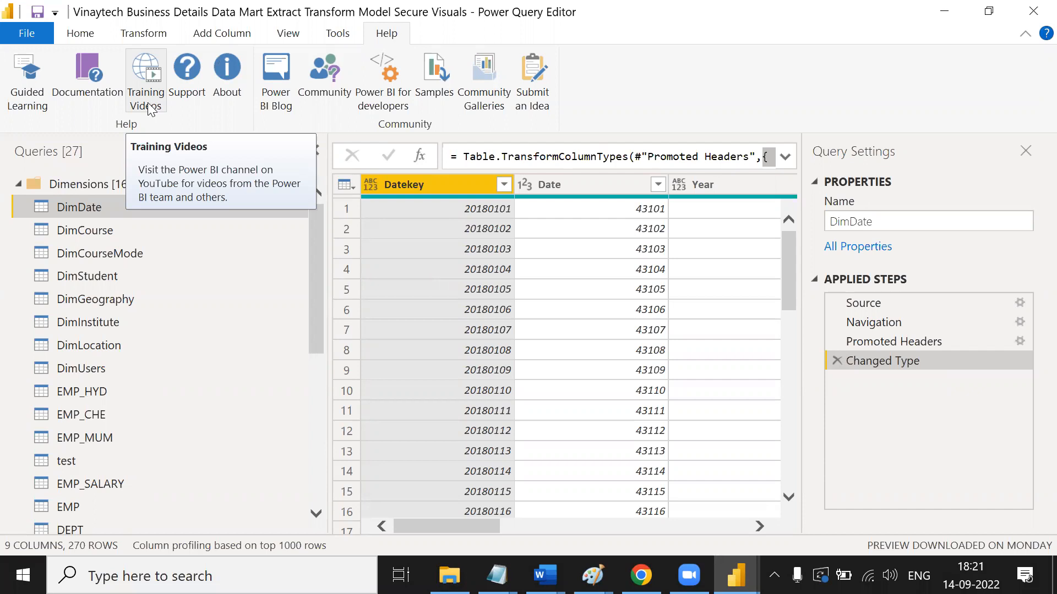
click(185, 98)
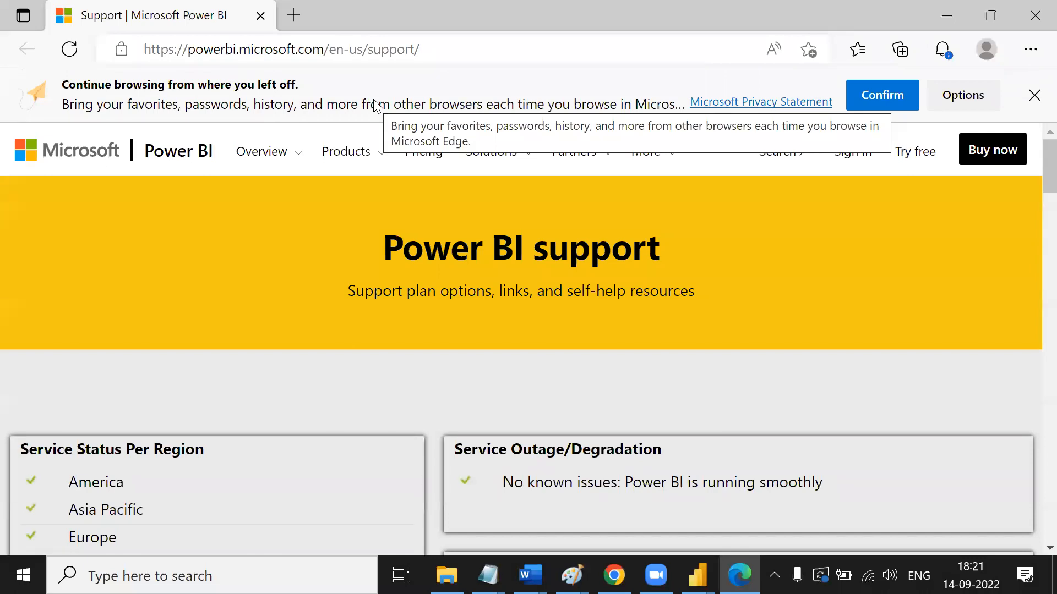
click(1034, 95)
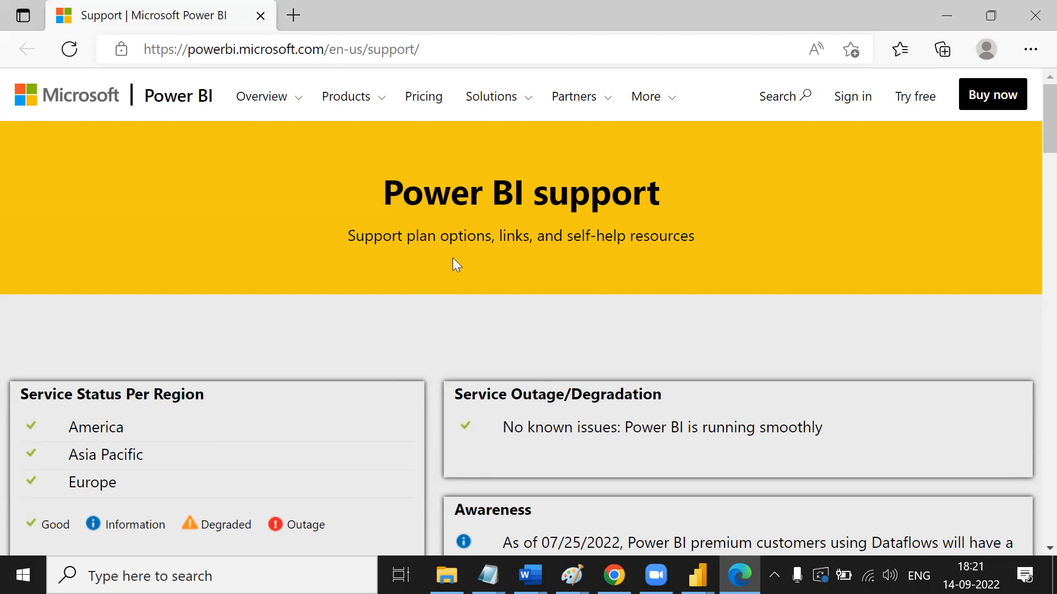
Read the support page's introduction and its service status, outage and awareness notices.
drag(361, 240, 704, 257)
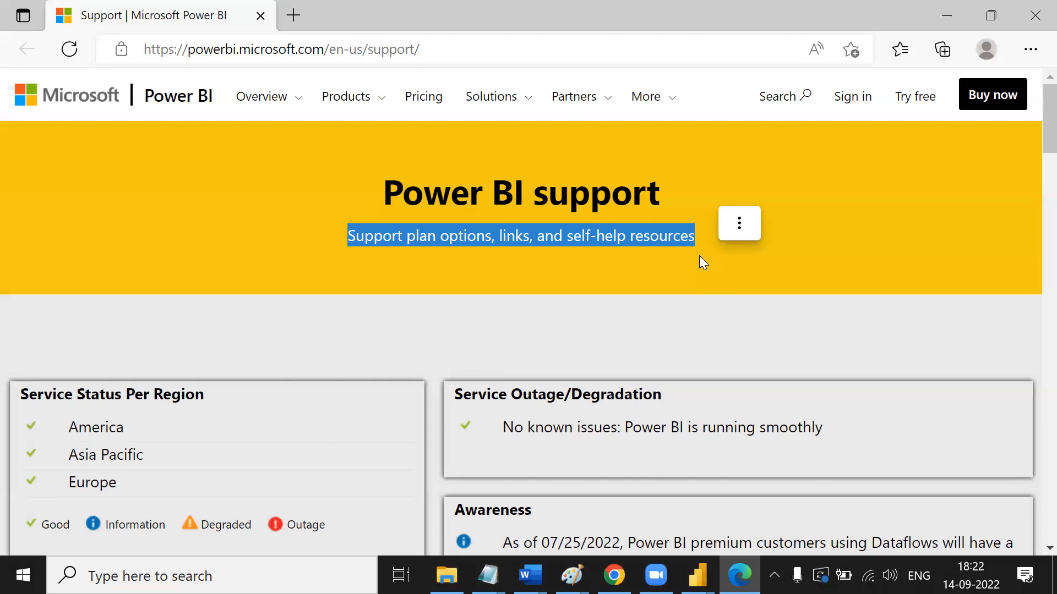
scroll(696, 259, down, 2)
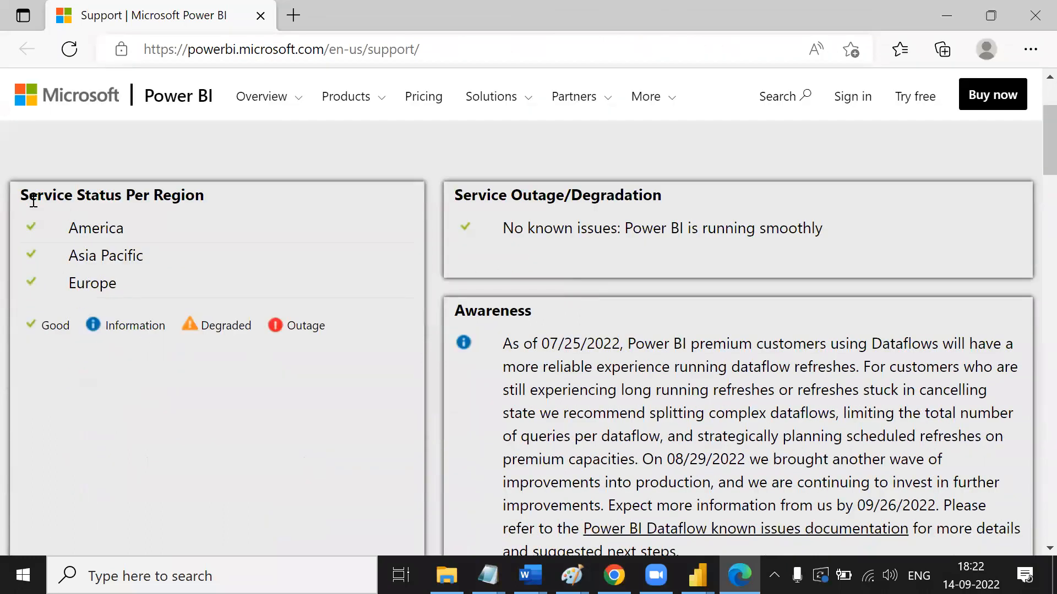
drag(28, 198, 118, 199)
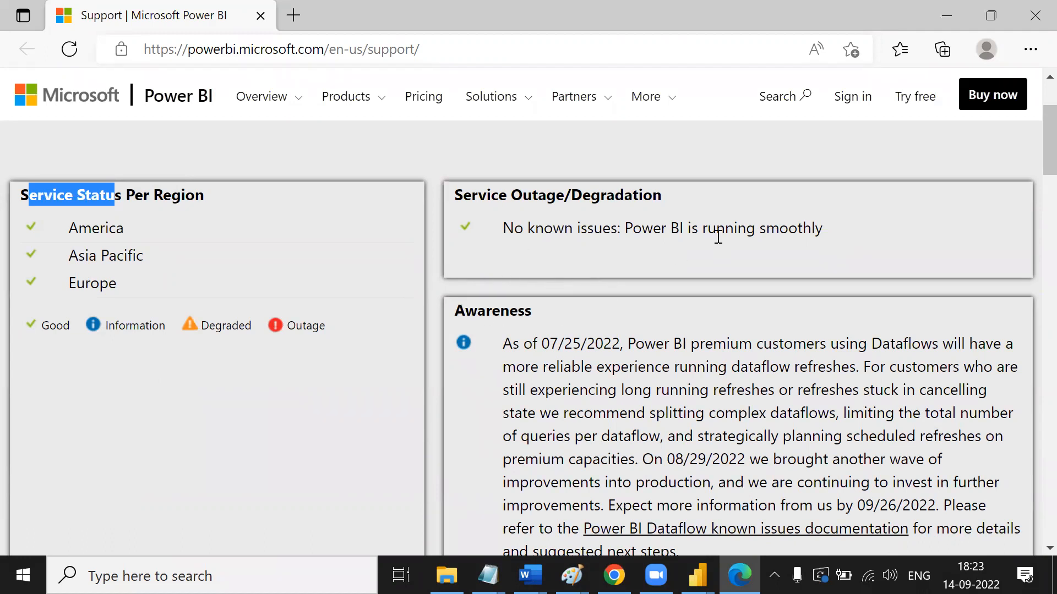
drag(716, 228, 502, 228)
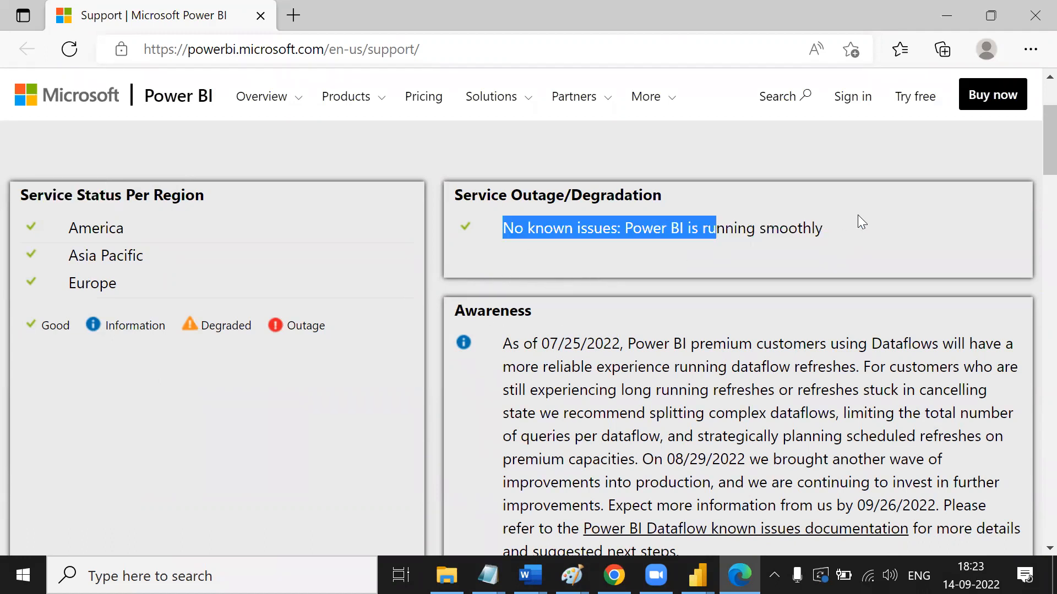
drag(540, 345, 604, 345)
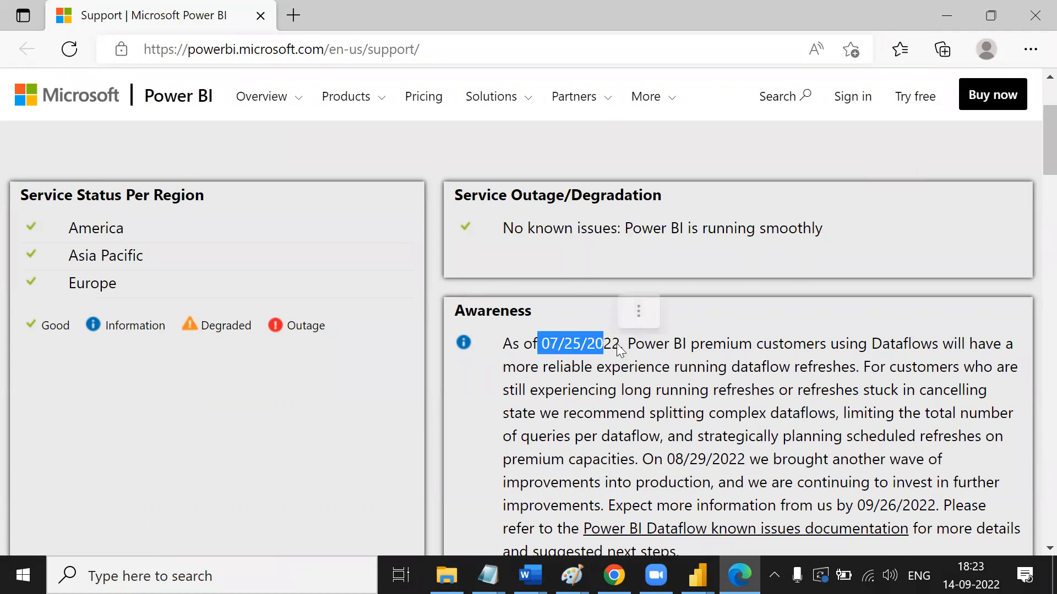
scroll(863, 342, down, 1)
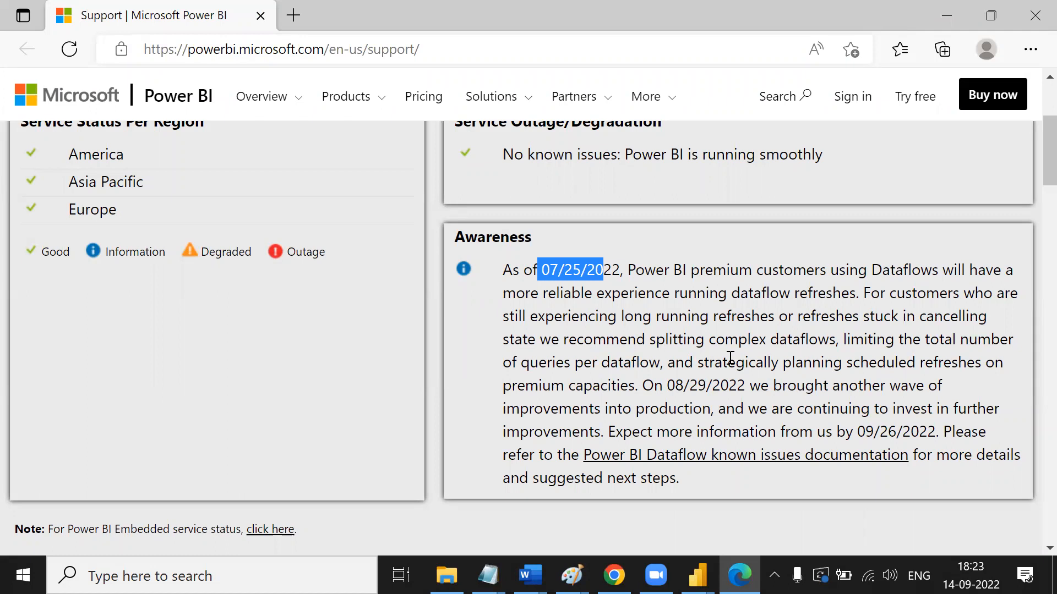
scroll(730, 358, down, 1)
Expand the frequently asked question "Why isn't my data up to date?" and read its answer.
scroll(729, 368, down, 6)
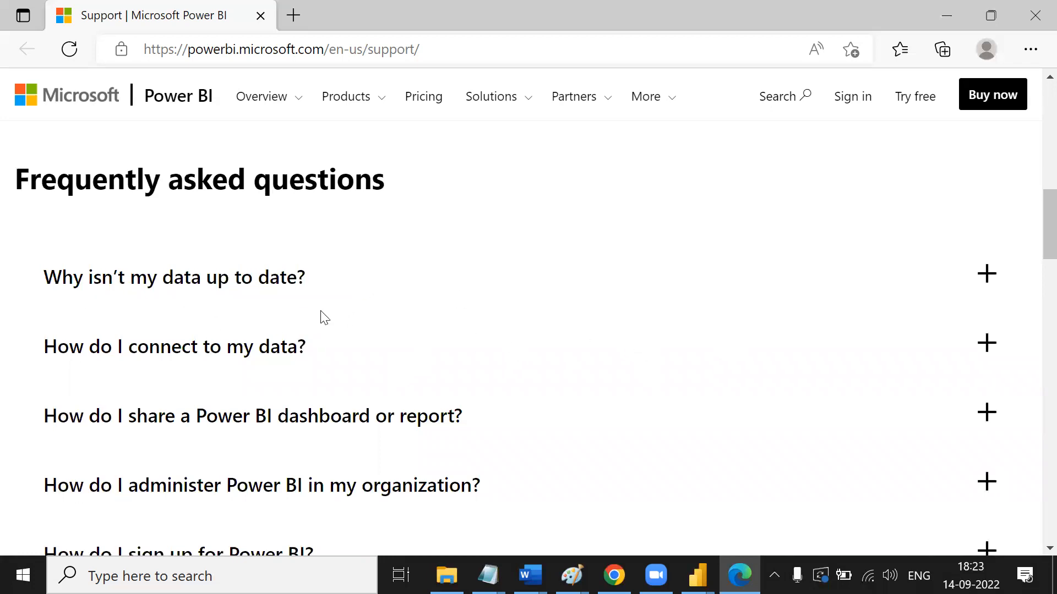
scroll(331, 302, down, 1)
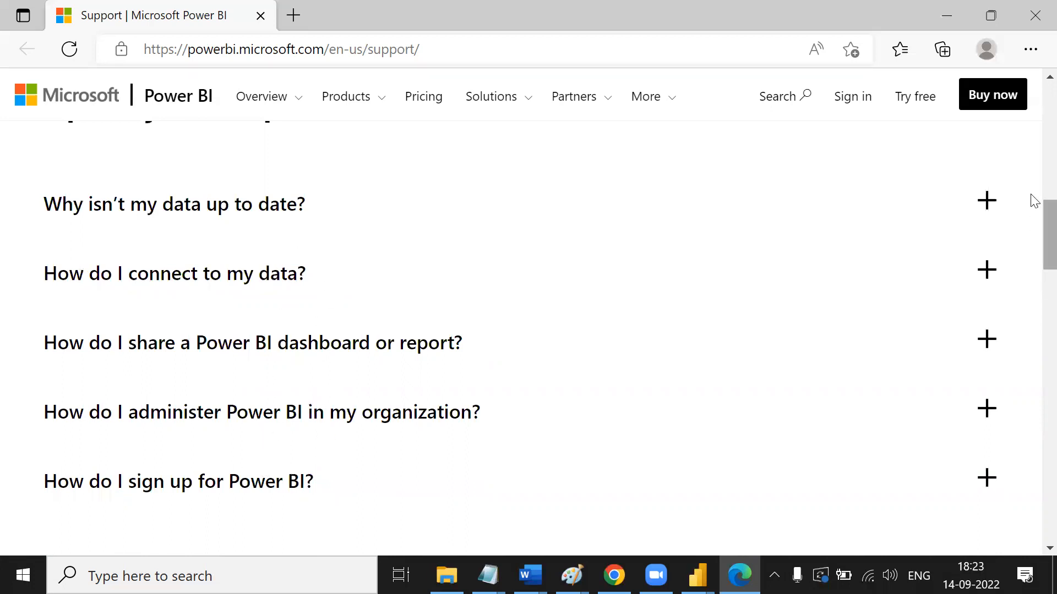
click(1000, 208)
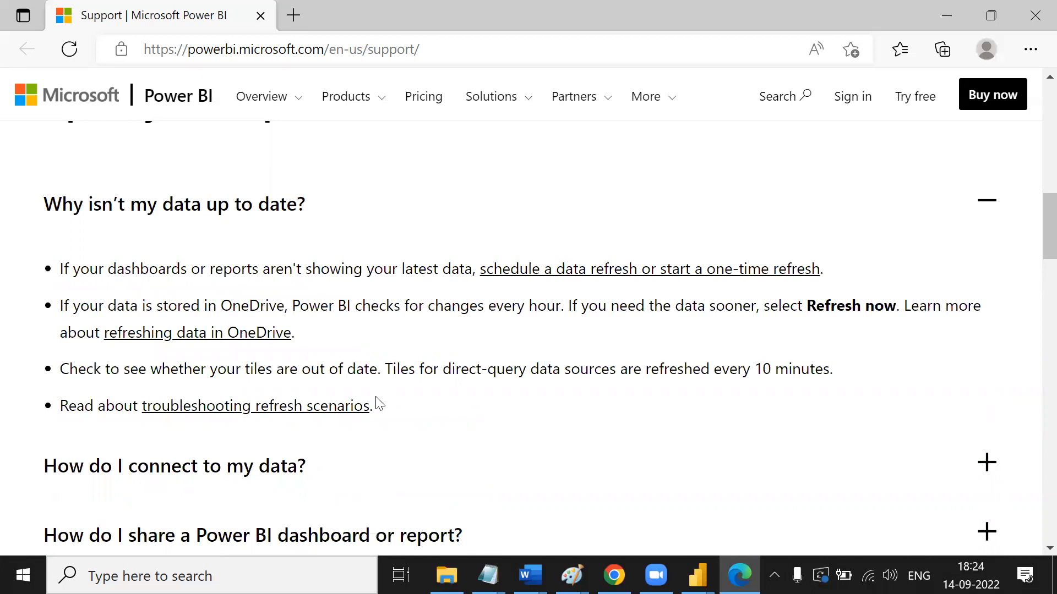
Examine the additional resources and the Power BI Pro support and admin ticket information.
scroll(407, 366, down, 10)
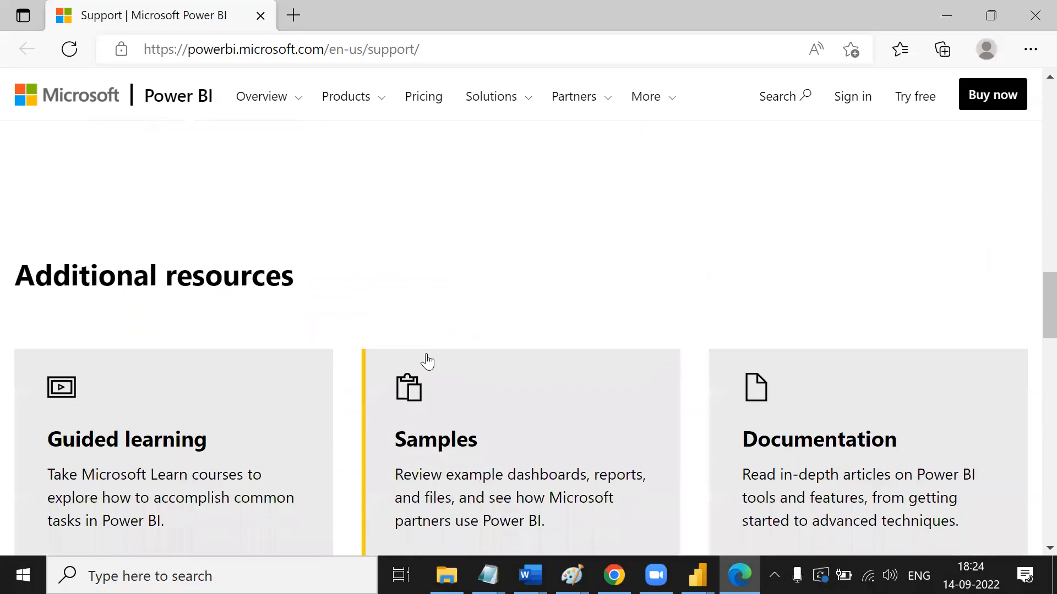
scroll(427, 360, down, 8)
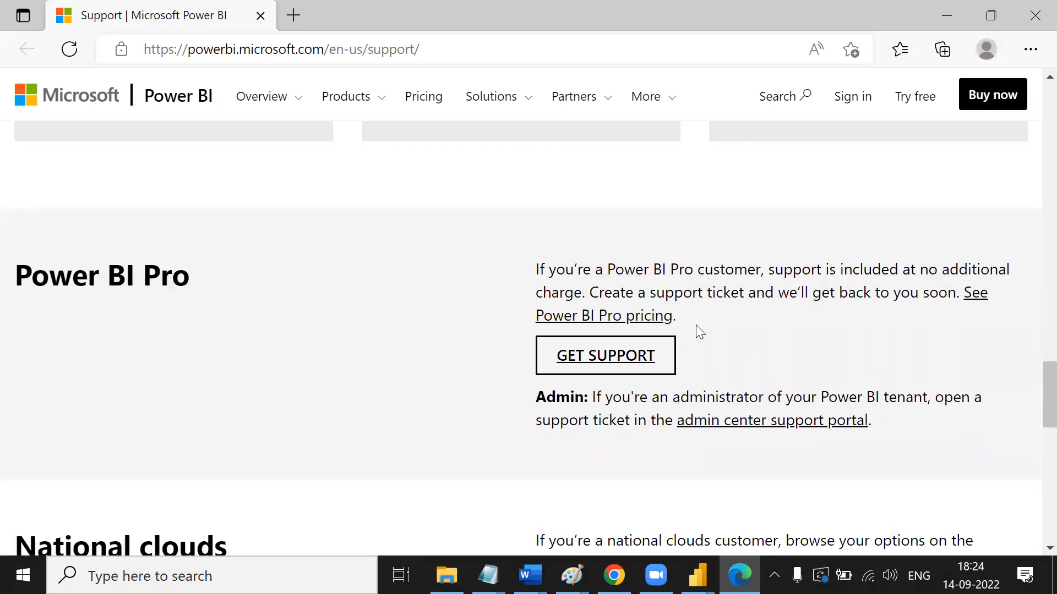
drag(773, 271, 678, 301)
click(684, 315)
drag(599, 287, 827, 321)
click(712, 366)
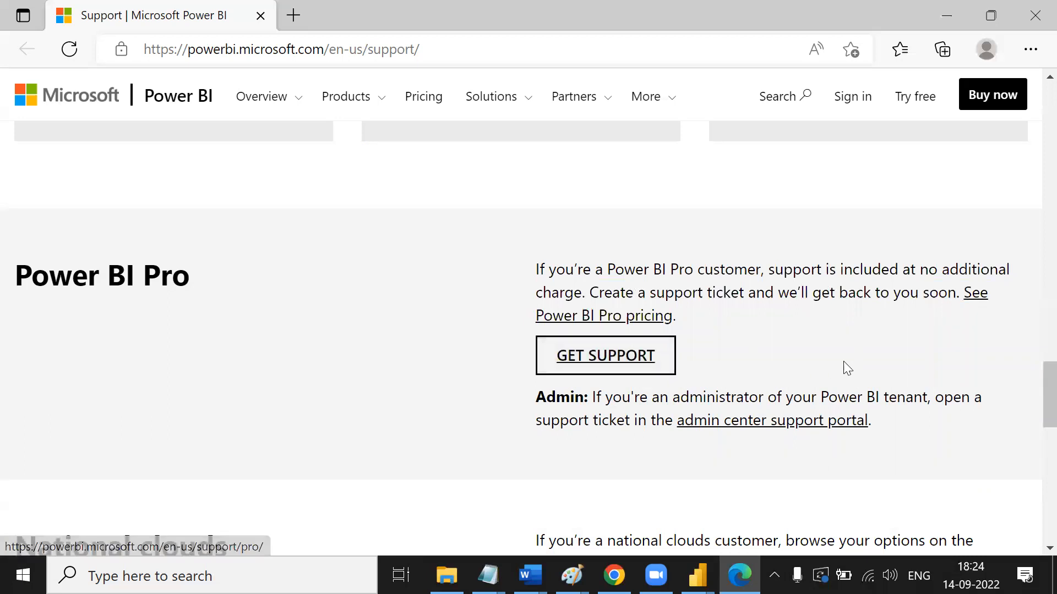
scroll(883, 344, down, 1)
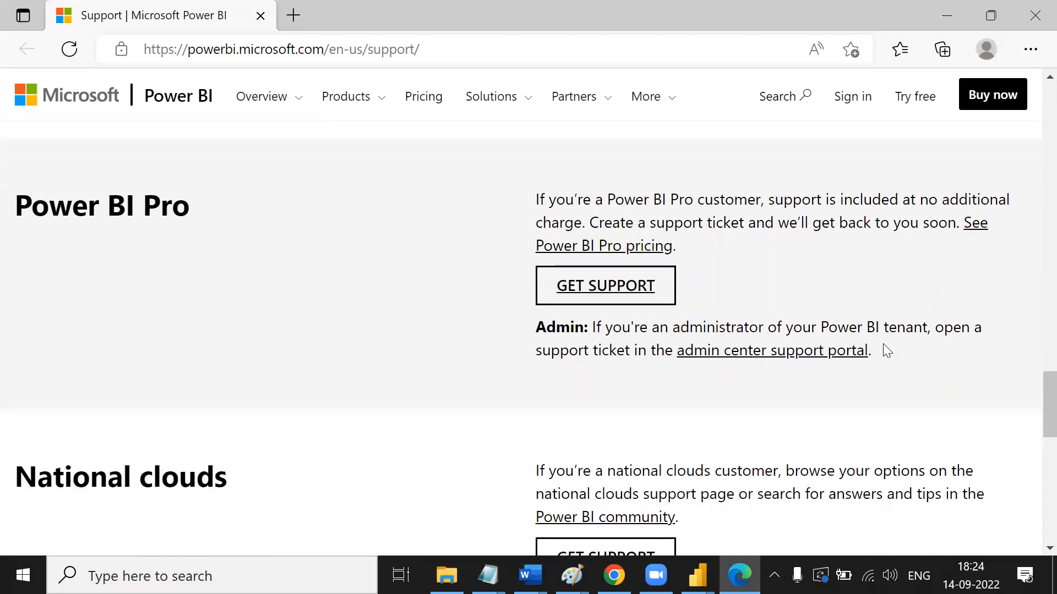
scroll(886, 341, up, 1)
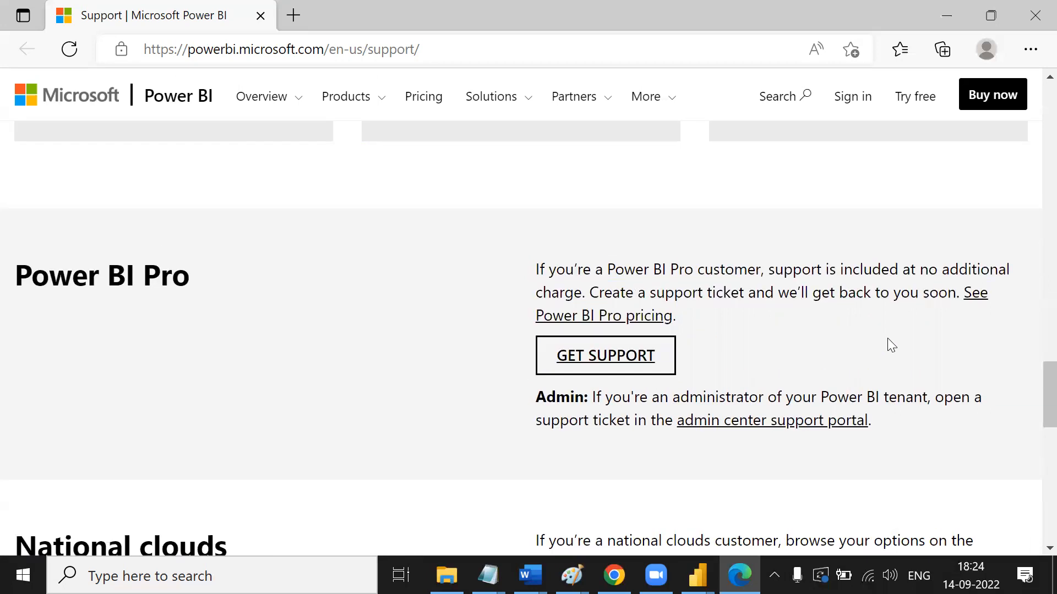
Look over the National clouds support options, the get-started section and the Community and Report an issue resources.
scroll(888, 339, down, 5)
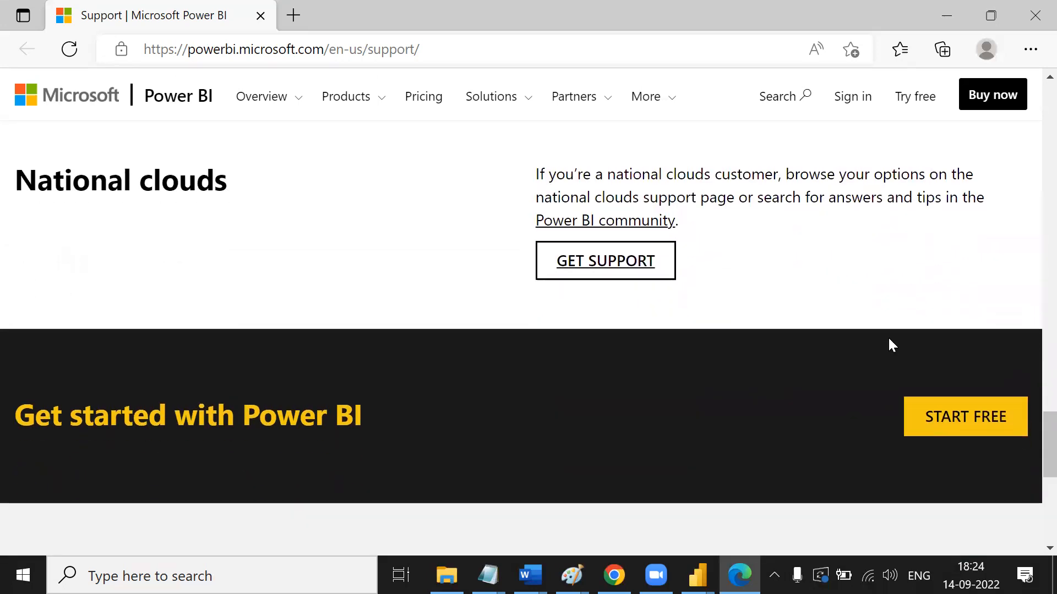
scroll(889, 339, down, 2)
scroll(887, 336, up, 6)
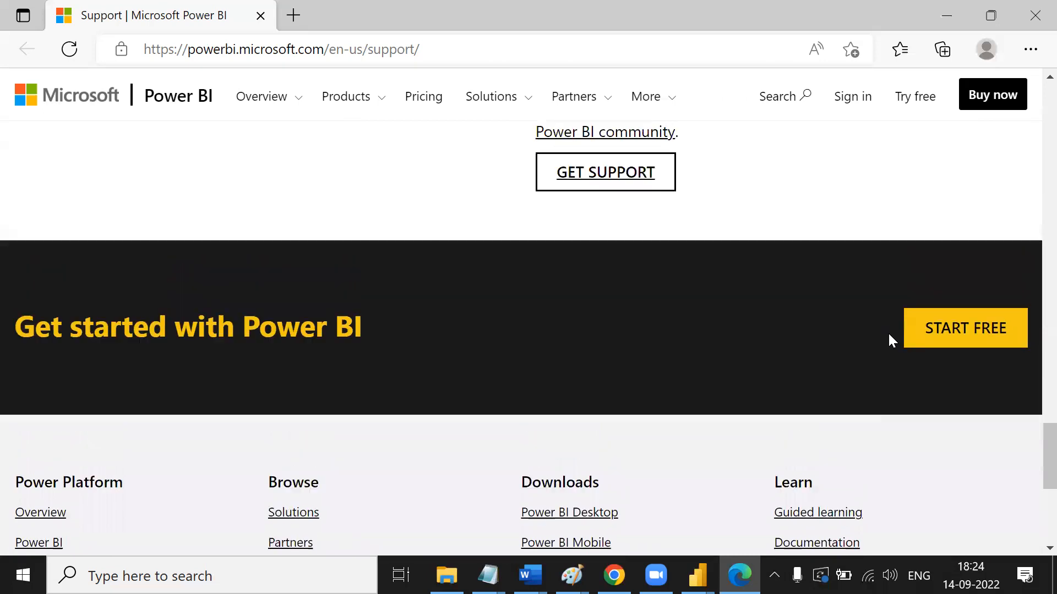
scroll(435, 282, up, 20)
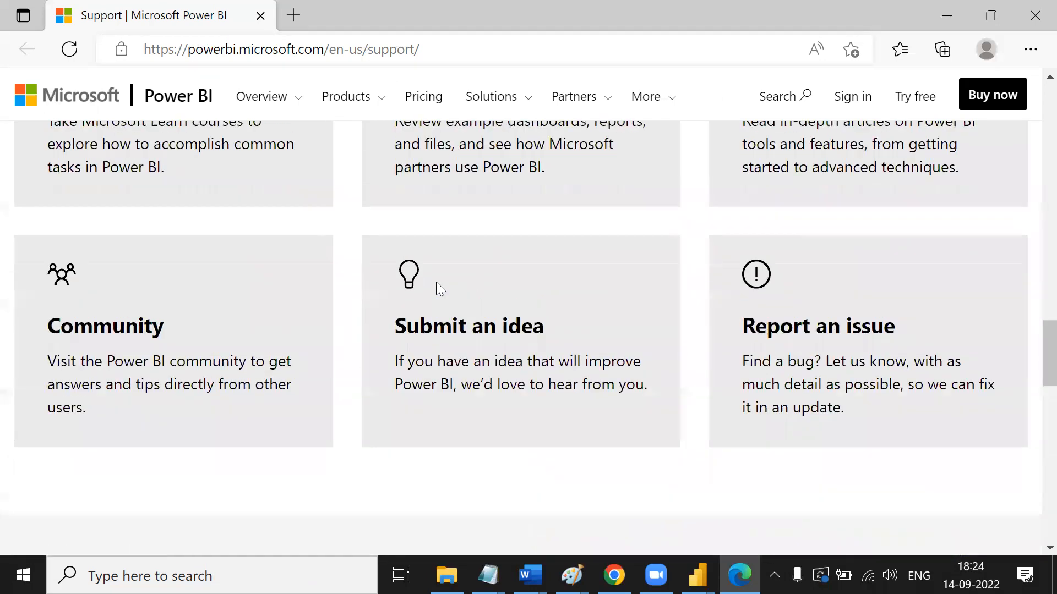
scroll(435, 282, up, 8)
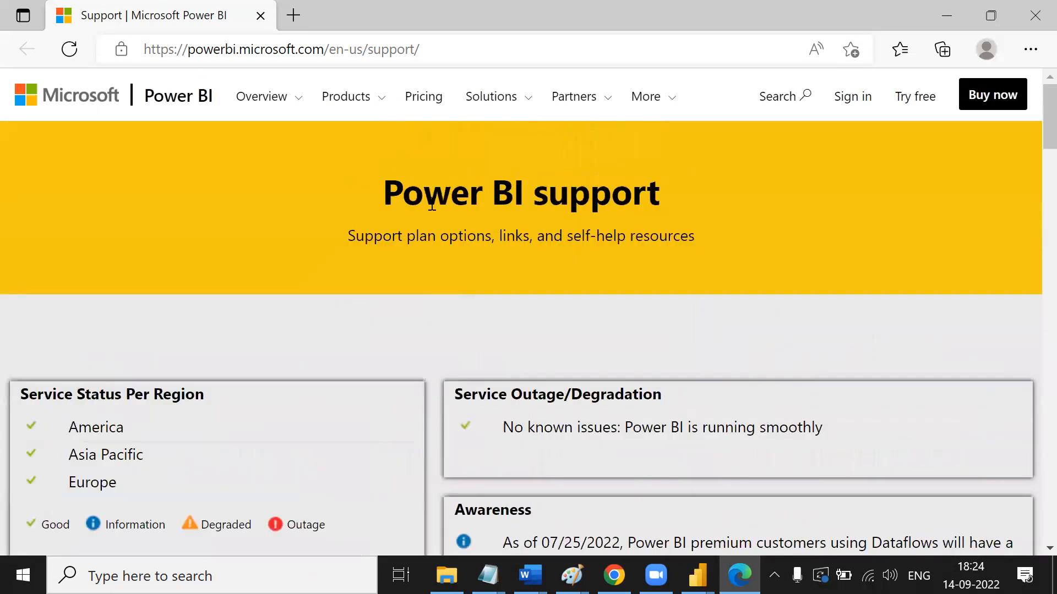
Recheck the Power BI support heading and service status, and close the browser to return to the Power Query Editor.
drag(384, 190, 659, 190)
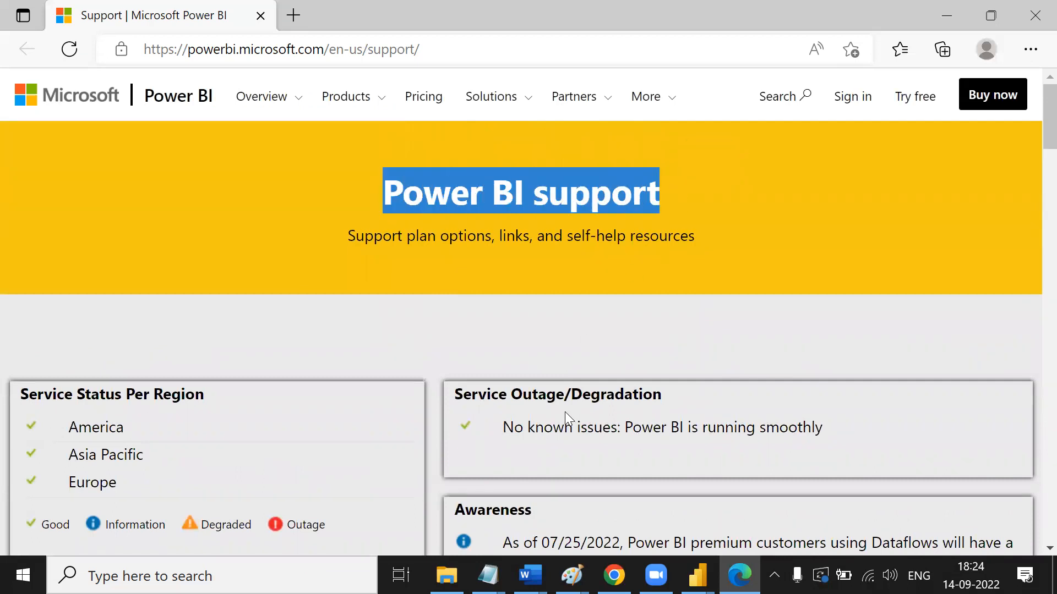
scroll(562, 409, down, 3)
scroll(562, 408, down, 2)
scroll(561, 406, up, 1)
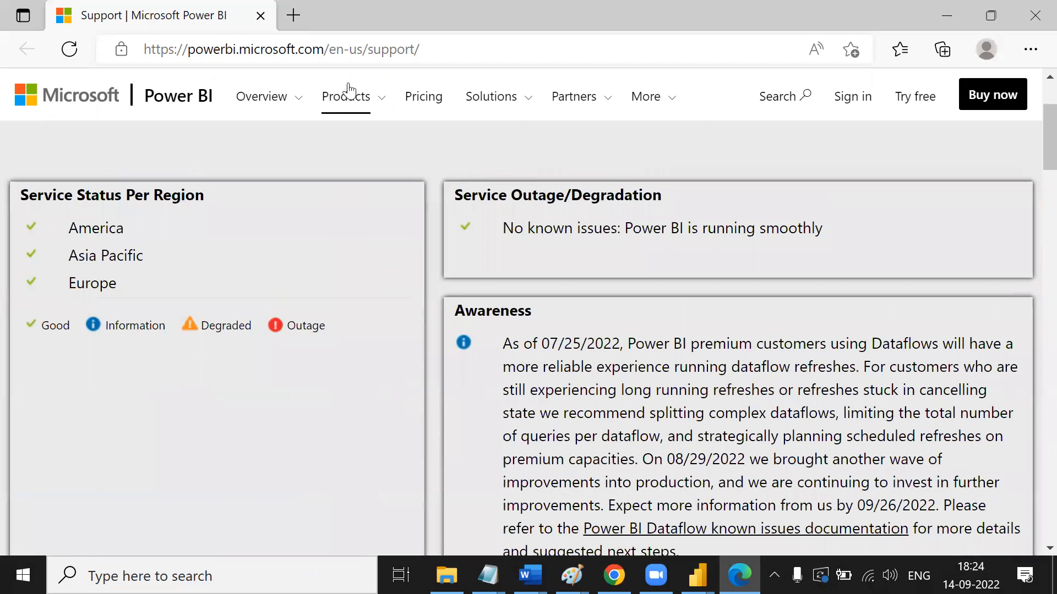
click(1035, 15)
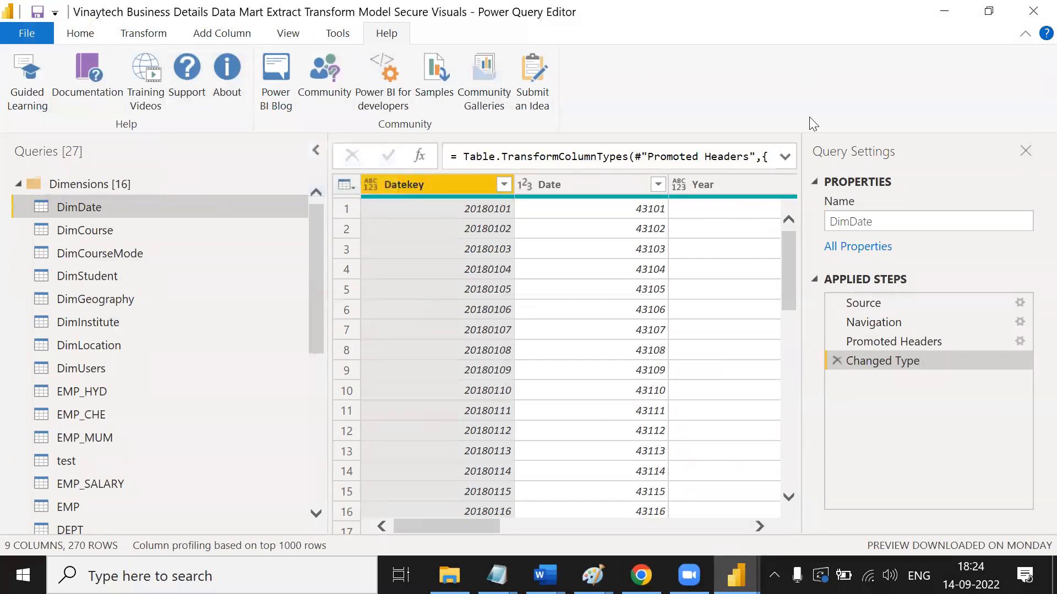
Open the About information and outline the version, user ID and session ID with red boxes.
click(225, 82)
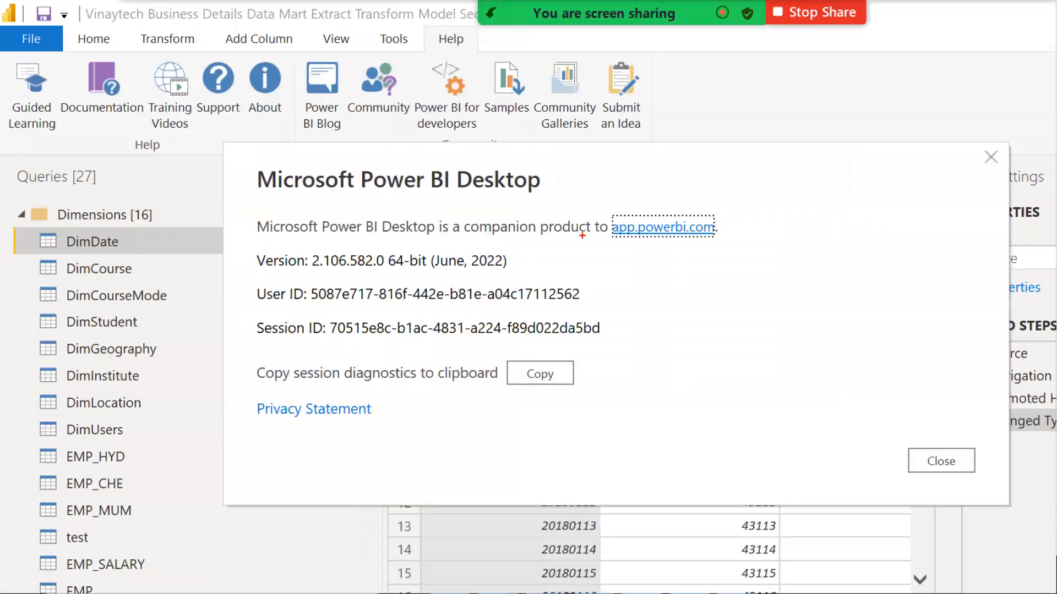
mouse_move(306, 255)
mouse_down()
mouse_move(383, 268)
mouse_move(534, 267)
mouse_up()
mouse_move(301, 281)
mouse_down()
mouse_move(324, 306)
mouse_move(641, 307)
mouse_up()
drag(309, 313, 672, 352)
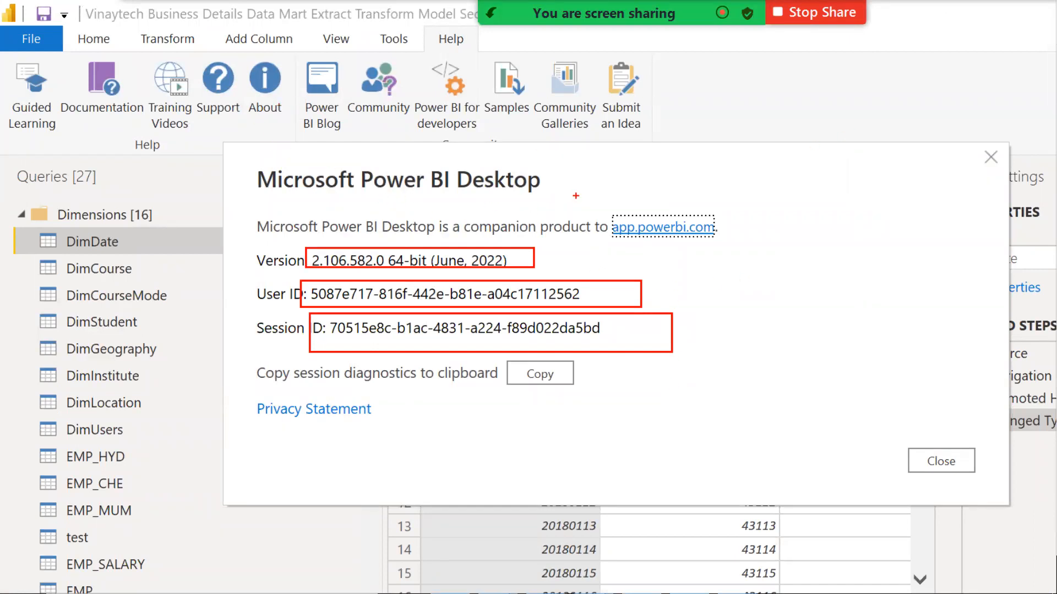
Draw an arrow to the Support command, tick the three outlined details, and close the About dialog.
mouse_move(480, 188)
mouse_down()
mouse_move(279, 116)
mouse_move(248, 123)
mouse_move(275, 99)
mouse_up()
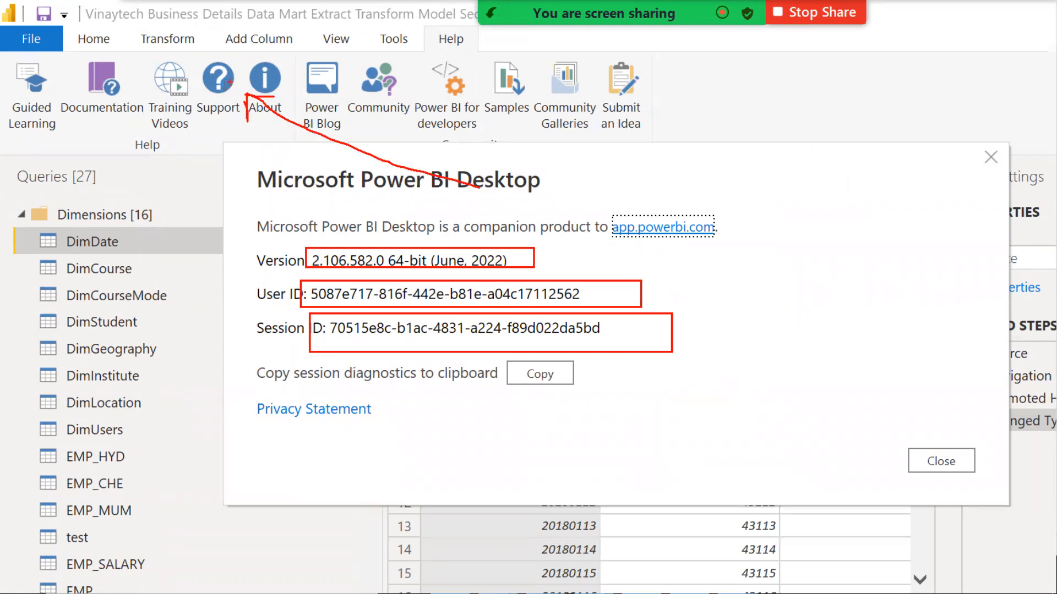
drag(411, 242, 482, 229)
drag(524, 286, 584, 275)
drag(466, 328, 605, 318)
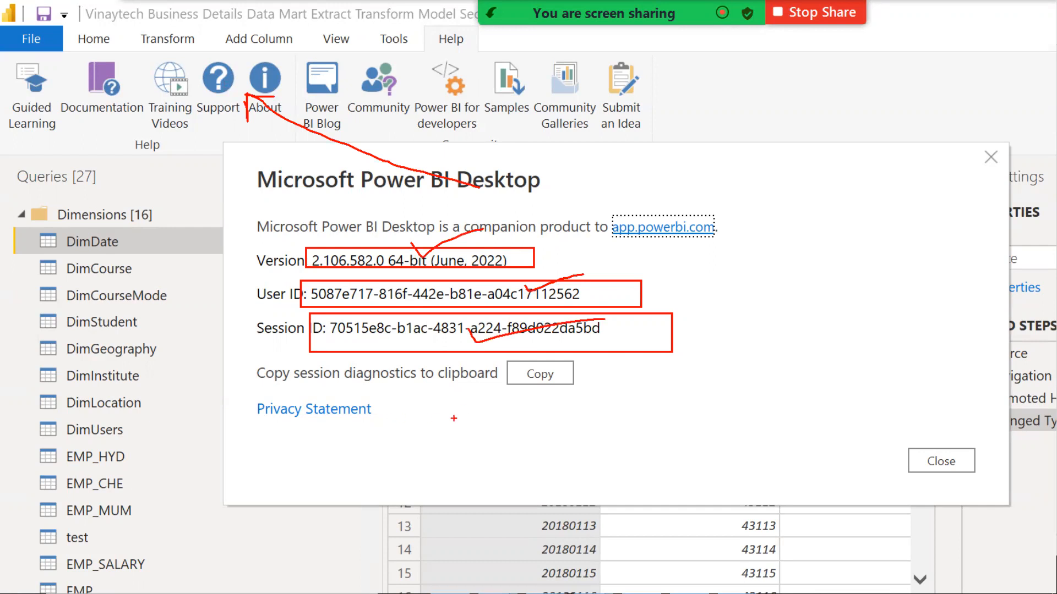
mouse_move(604, 373)
mouse_down()
mouse_move(495, 368)
mouse_move(583, 370)
mouse_up()
mouse_move(630, 228)
mouse_down()
mouse_move(658, 307)
mouse_move(644, 366)
mouse_up()
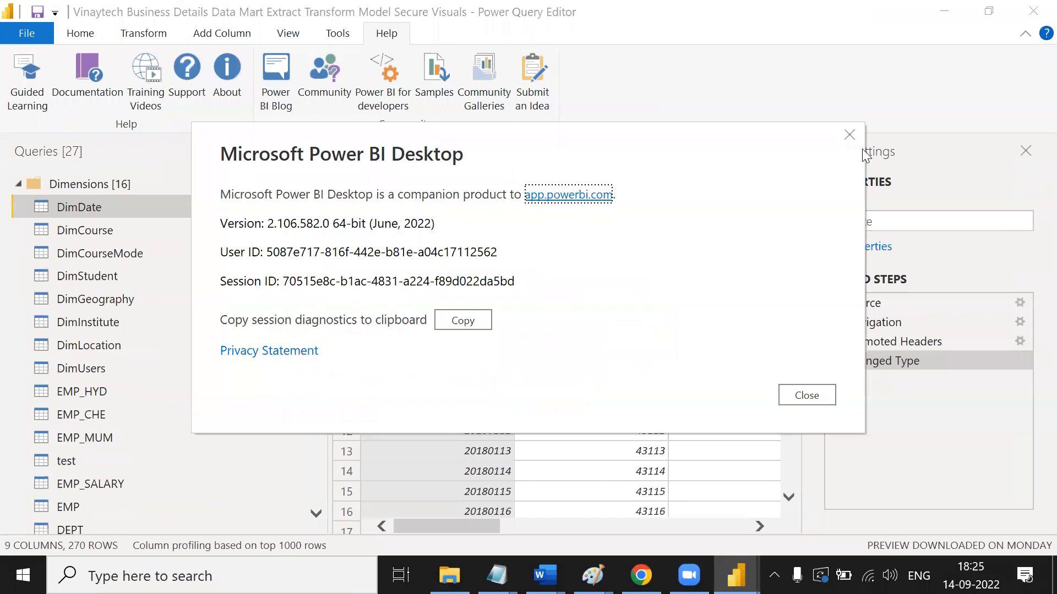
click(849, 135)
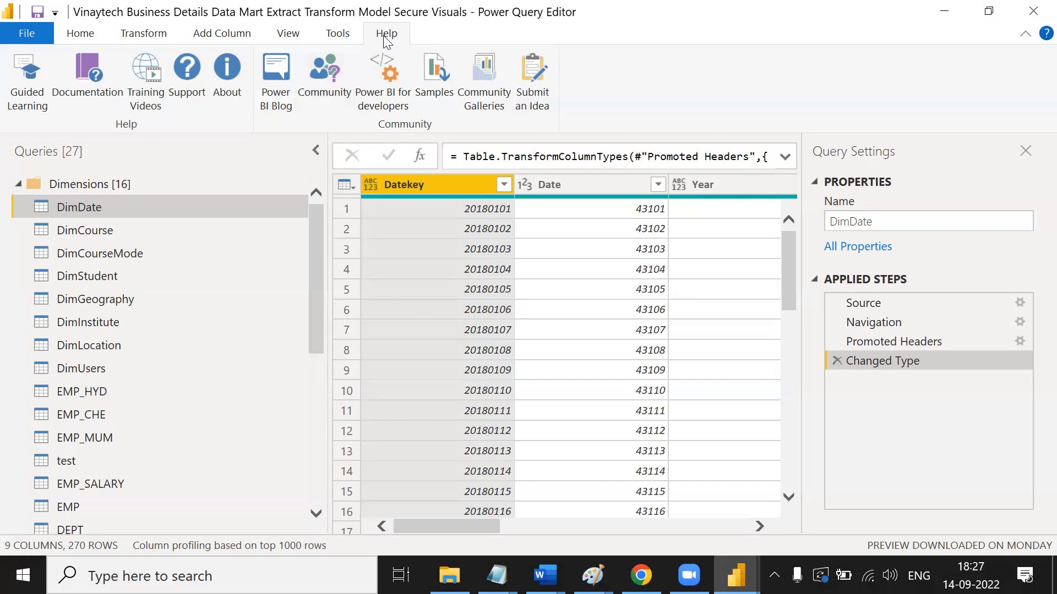
Review the editor's query diagnostics tools and its layout and data preview display options.
click(337, 43)
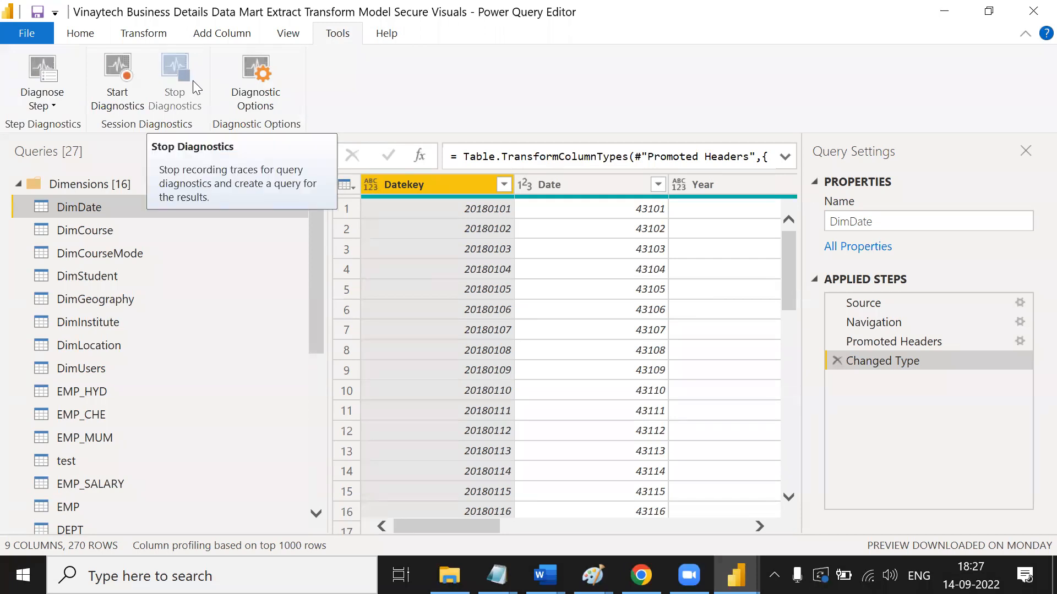
click(285, 38)
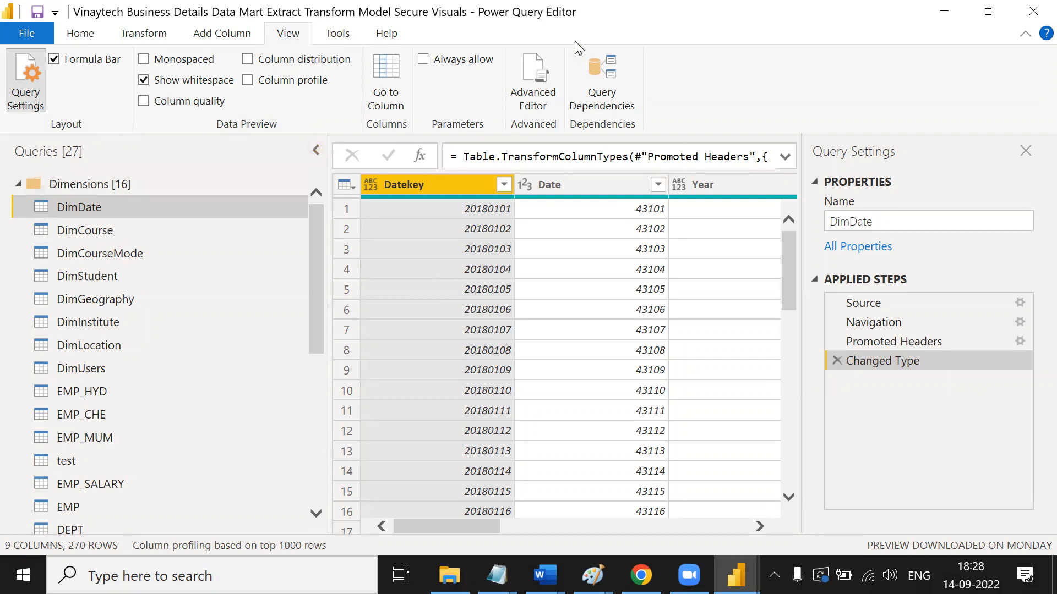
Mark the Query Settings pane with an arrow and demonstrate hiding and restoring that pane and the formula bar.
mouse_move(49, 106)
mouse_down()
mouse_move(787, 228)
mouse_move(790, 261)
mouse_up()
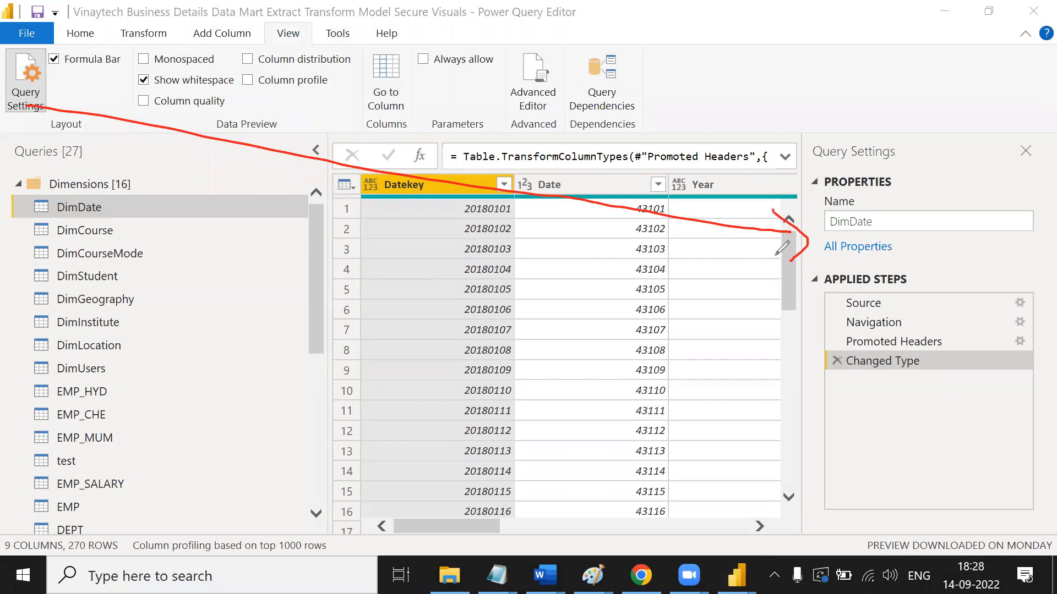
click(1025, 150)
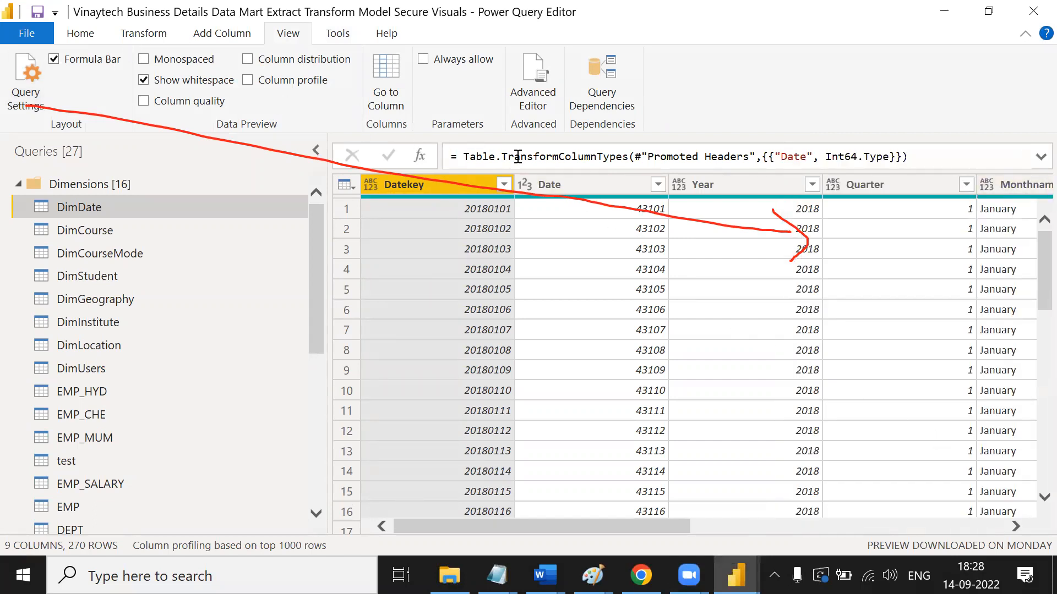
click(54, 59)
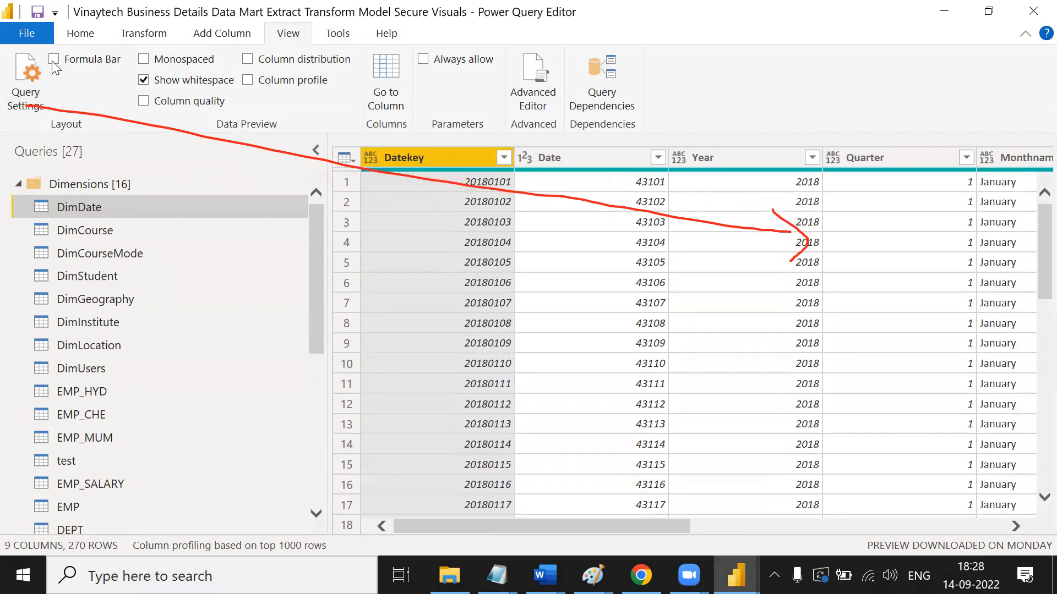
click(54, 62)
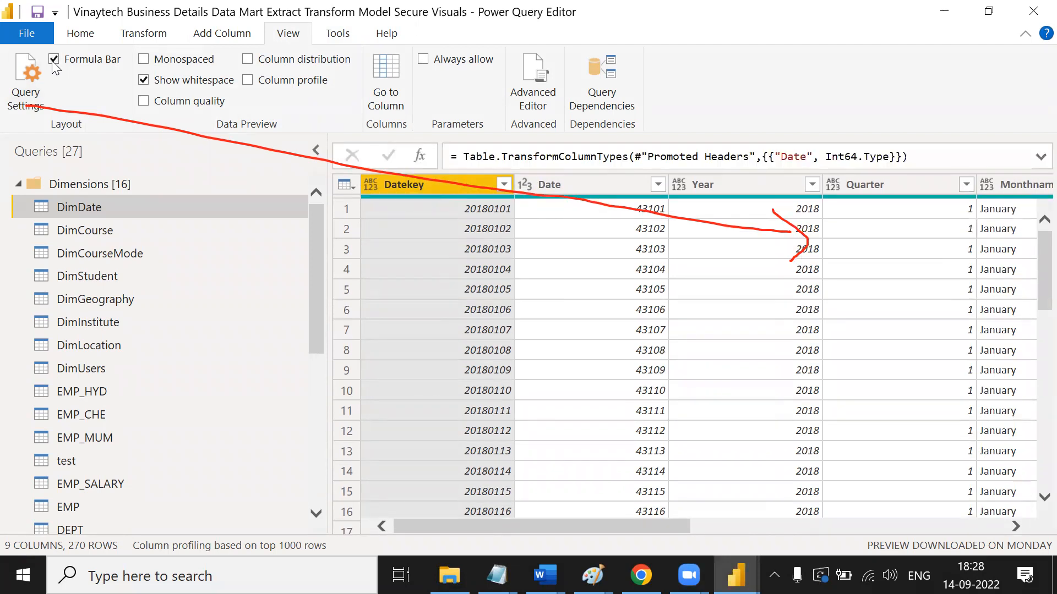
click(32, 98)
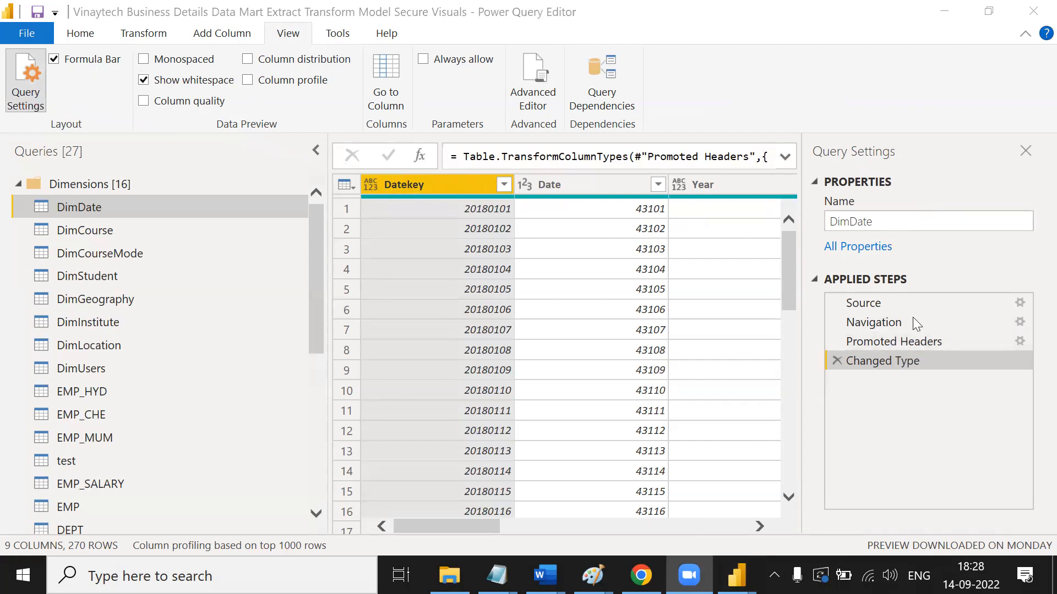
Narrow the Queries pane to give the DimDate data preview more room.
click(325, 288)
drag(326, 288, 185, 273)
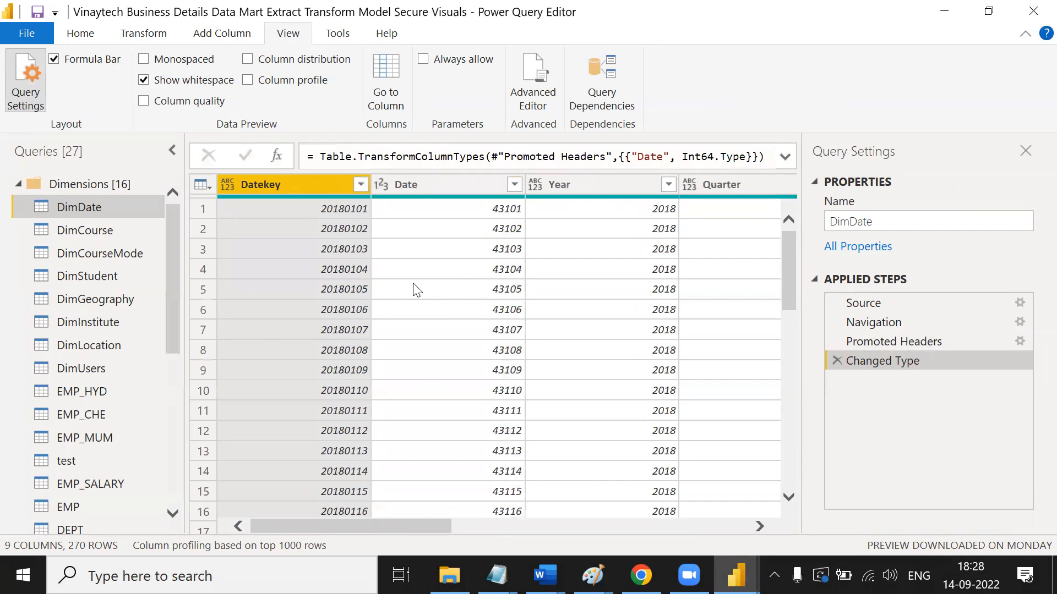
Demonstrate the monospaced font in the DimDate preview, restore the normal font, and turn off whitespace display.
click(143, 59)
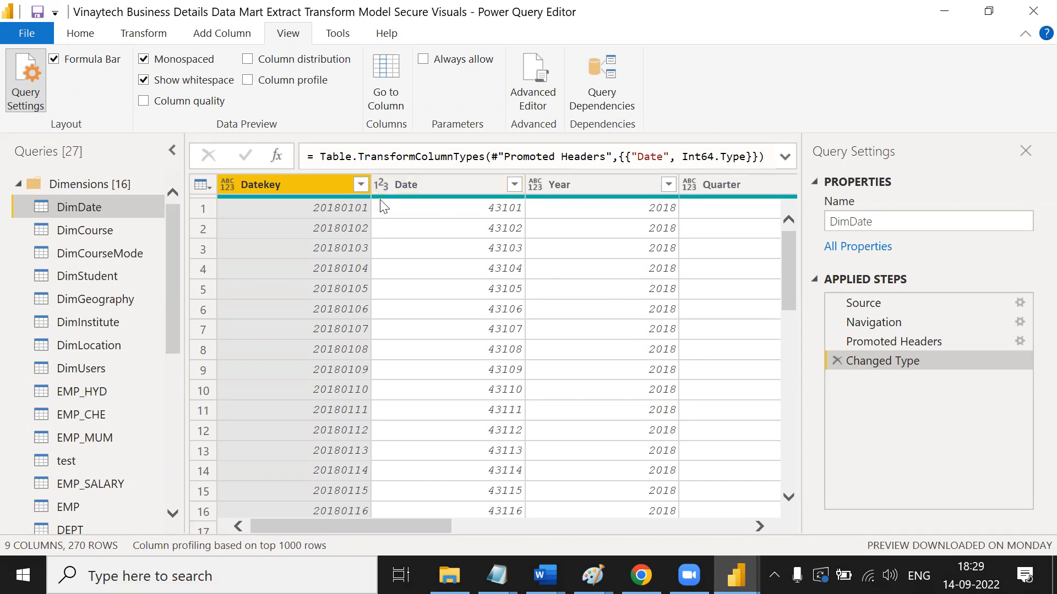
click(145, 60)
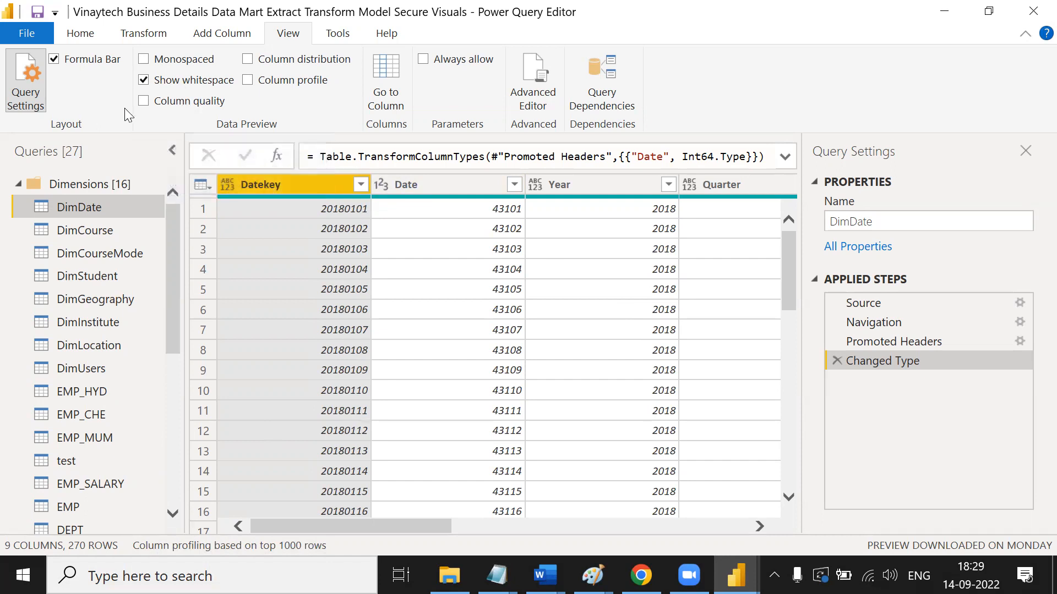
click(154, 82)
Start a manually entered table with the two columns EID and ENM.
click(86, 33)
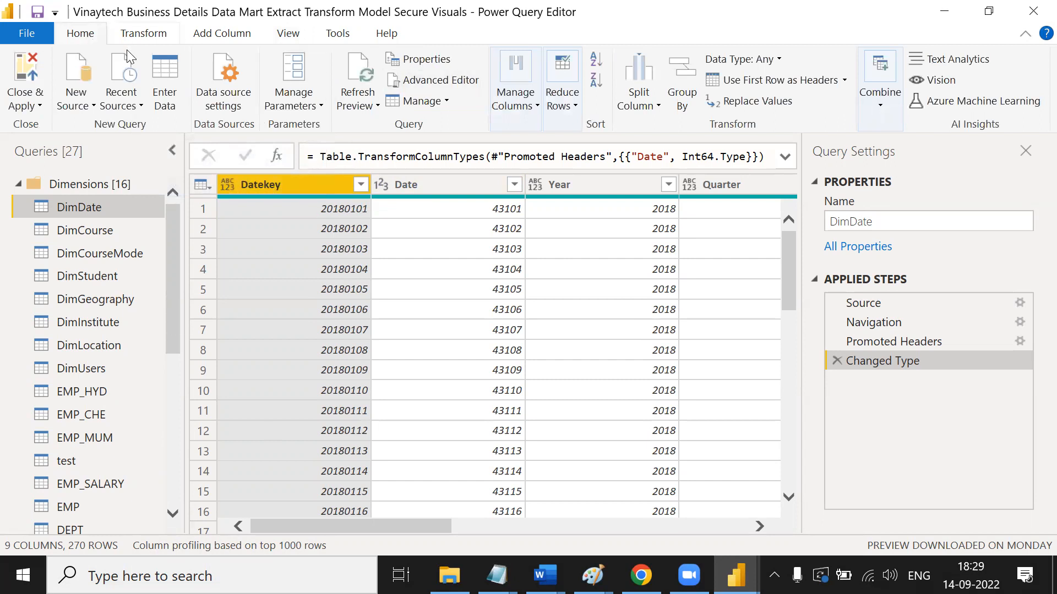
click(160, 83)
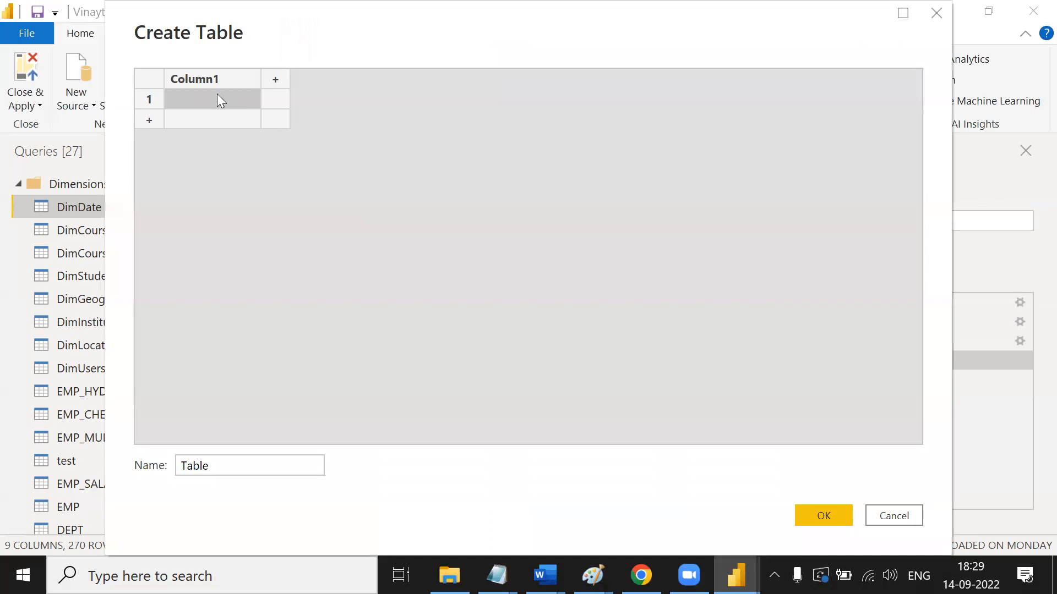
double_click(220, 80)
text(EID)
key(Tab)
text(ENM)
key(Return)
key(Left)
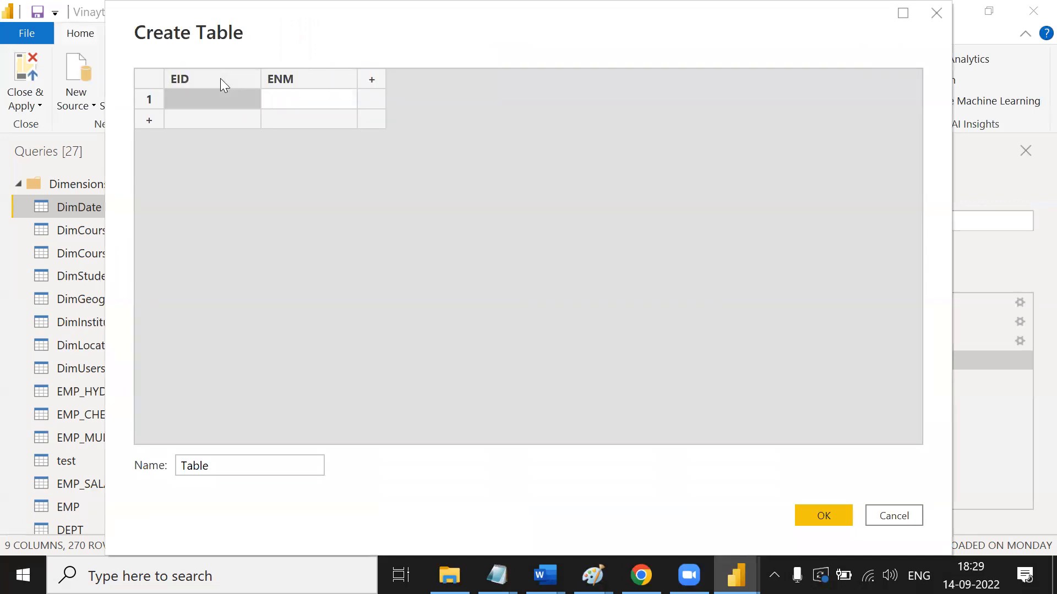
Fill the EID column with the values 1, 2 and 3.
text(1)
key(Return)
text(2)
key(Return)
text(3)
key(Tab)
Fill ENM with TEST HHJK TYUI, GJJSDF DSF SFD S SFSFSF SDF and TEST GTTK, with extra spaces between words and before the last entry.
key(Up)
key(Up)
text(TEST HH)
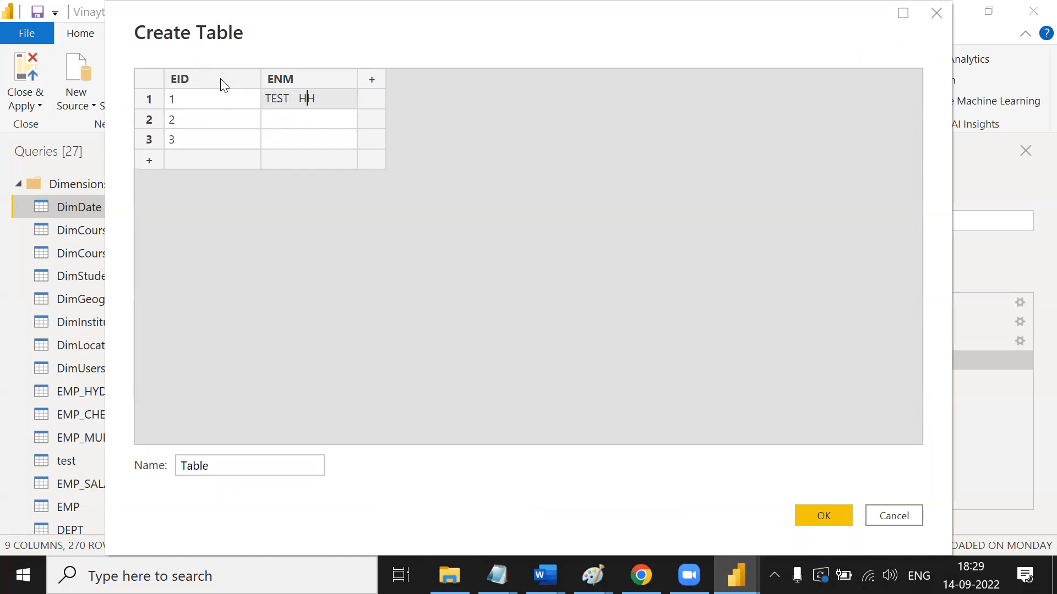
text(JK           TYUI)
key(Return)
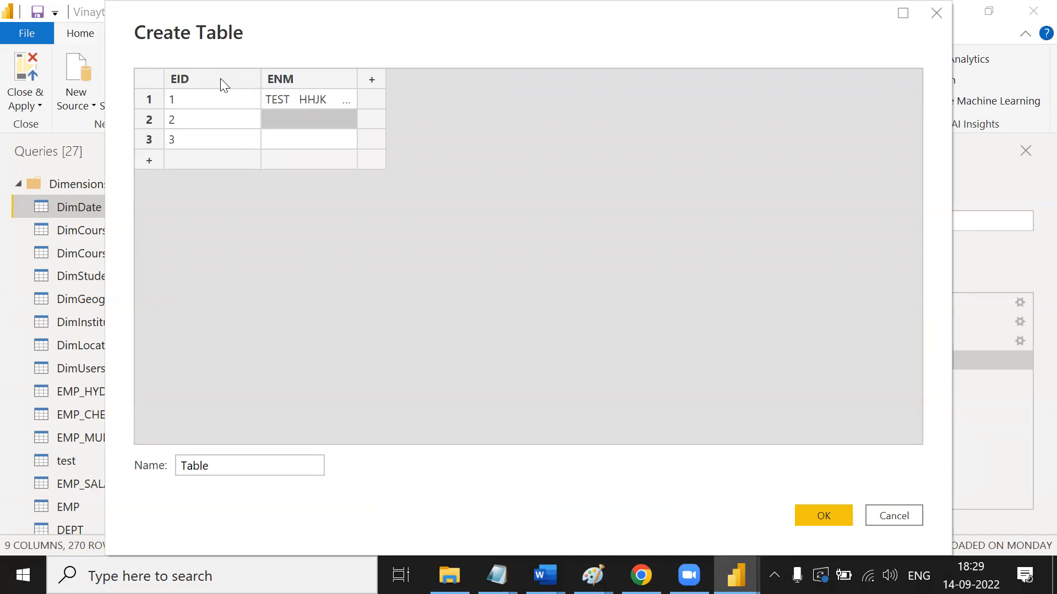
text(GJJSDF  DSF)
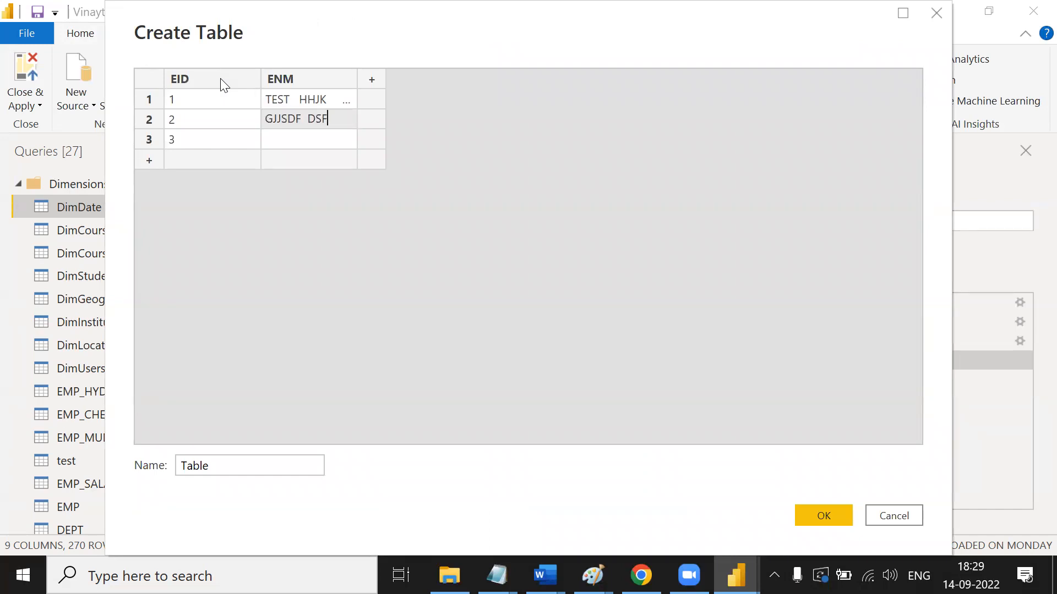
text(       SFD)
text(S SFSFSF  )
text( SDF)
key(Return)
text(TEST)
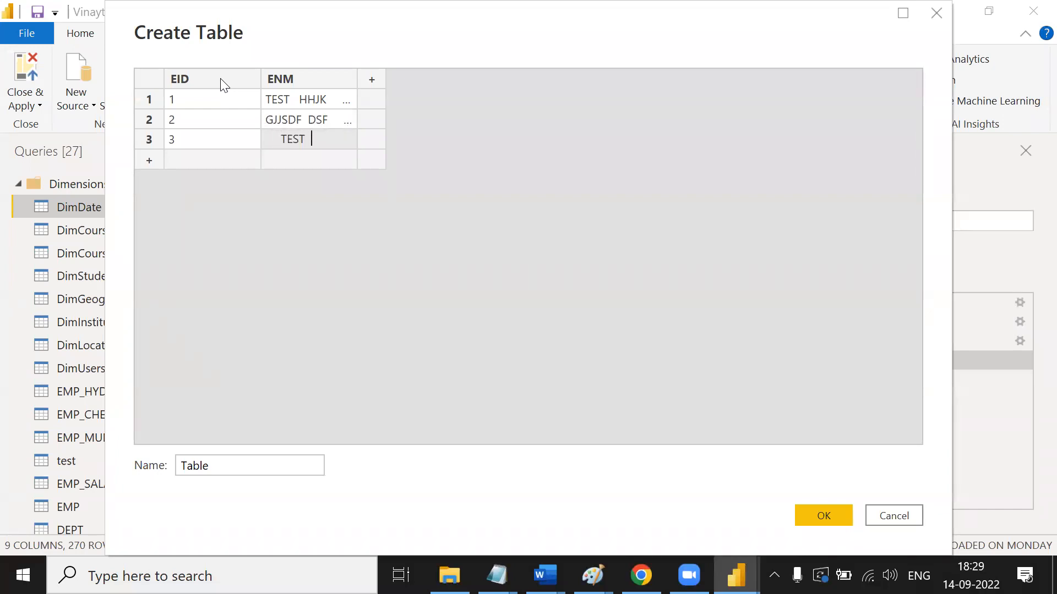
text( GTTK)
Name the new table TEST2 and create it.
drag(224, 465, 134, 462)
text(TEST2)
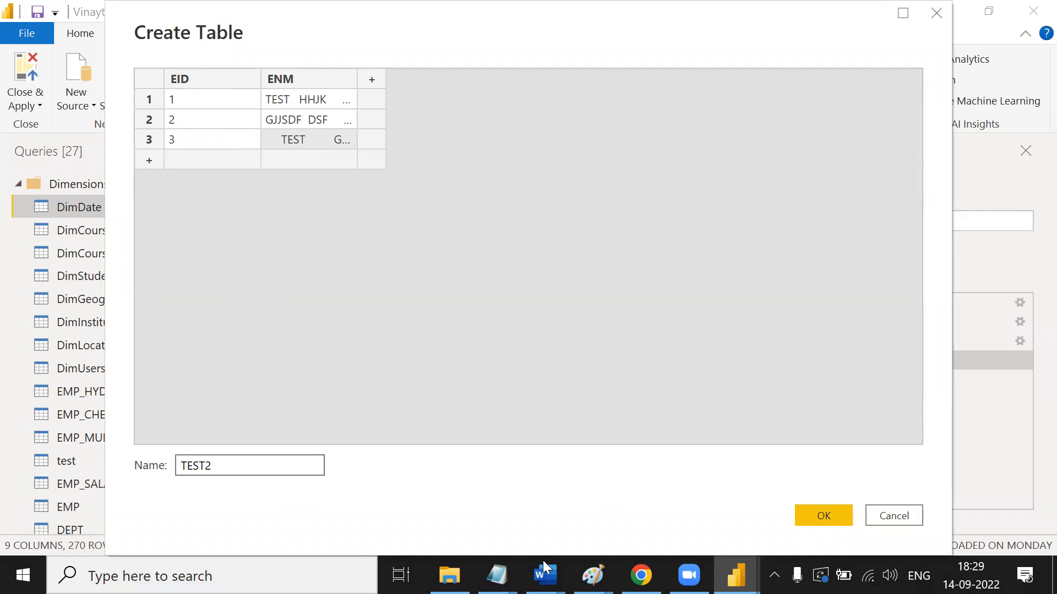
click(811, 514)
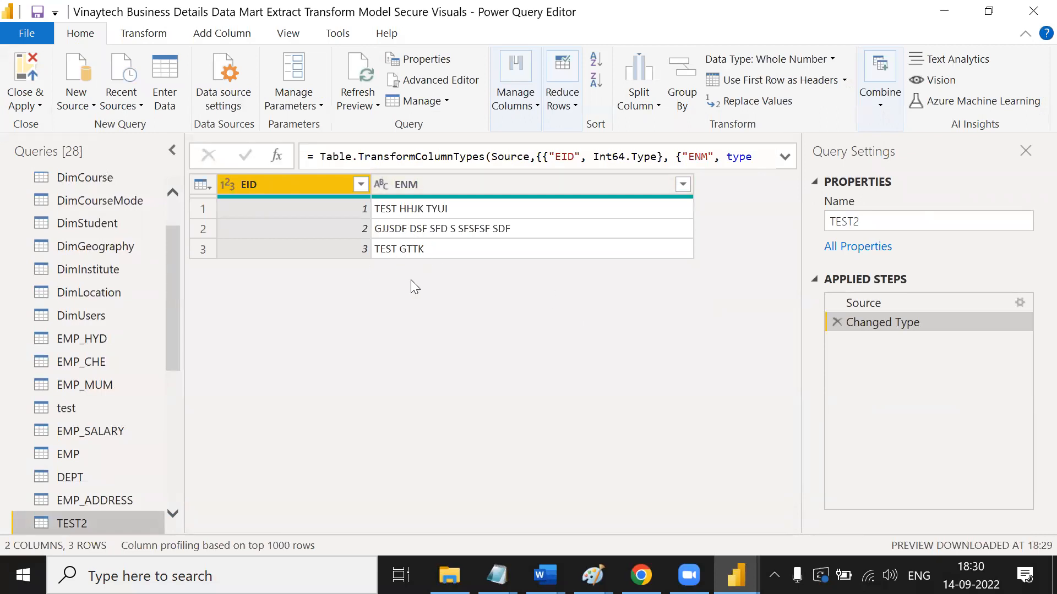
Compare the ENM column of TEST2 with whitespace shown and hidden.
click(435, 186)
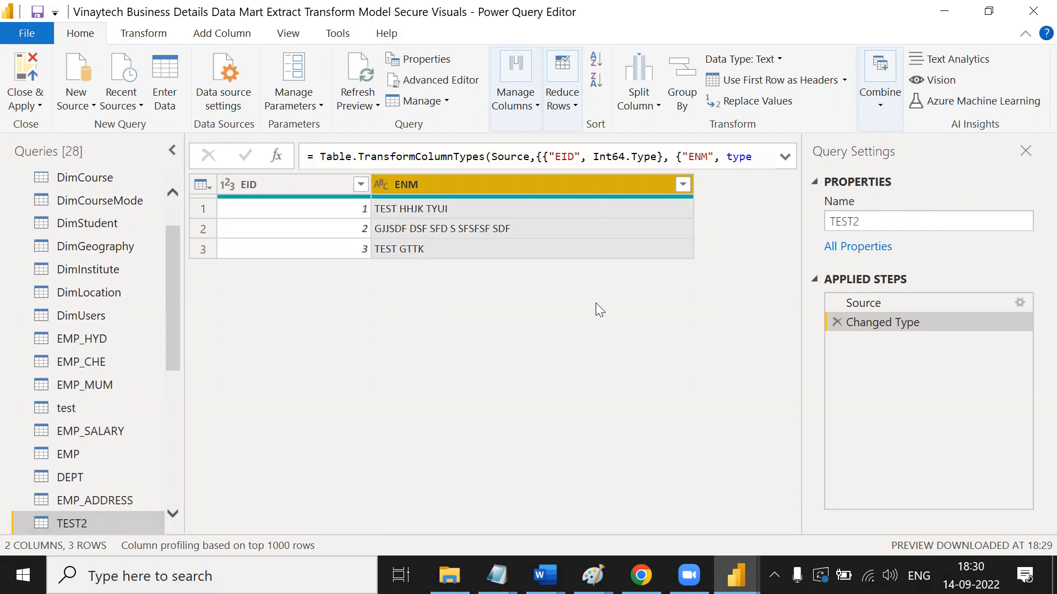
click(300, 34)
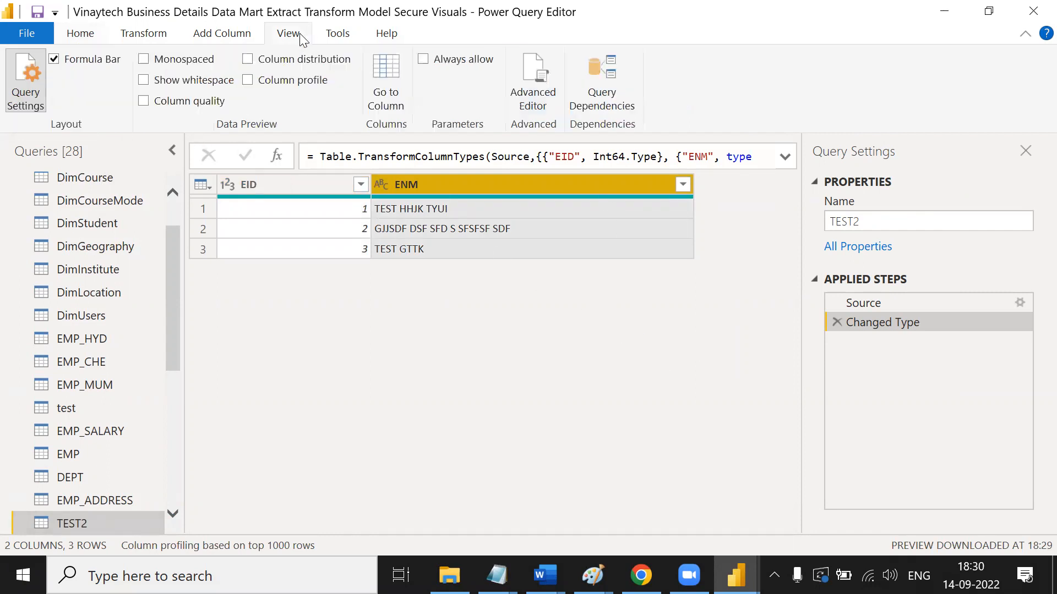
click(144, 80)
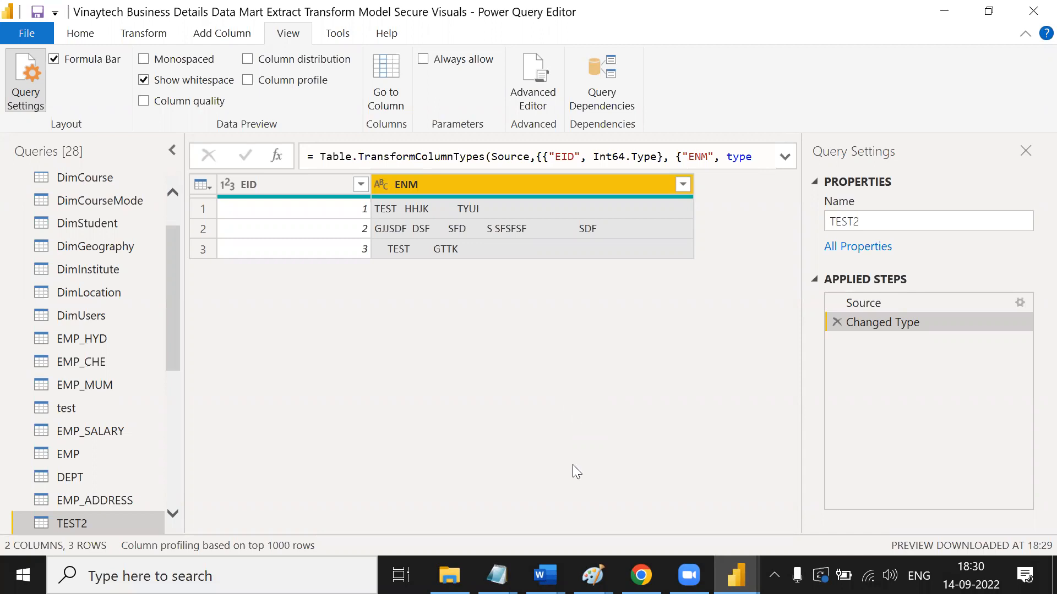
click(158, 82)
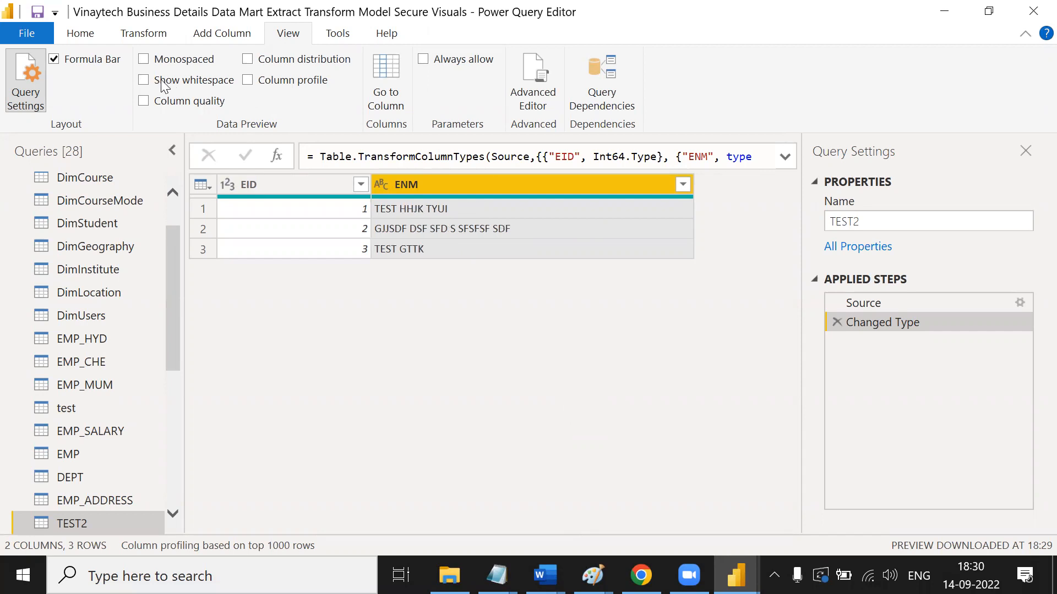
Open the EMP_SALARY query and show column quality to inspect each column's valid, error and empty percentages.
scroll(147, 273, up, 2)
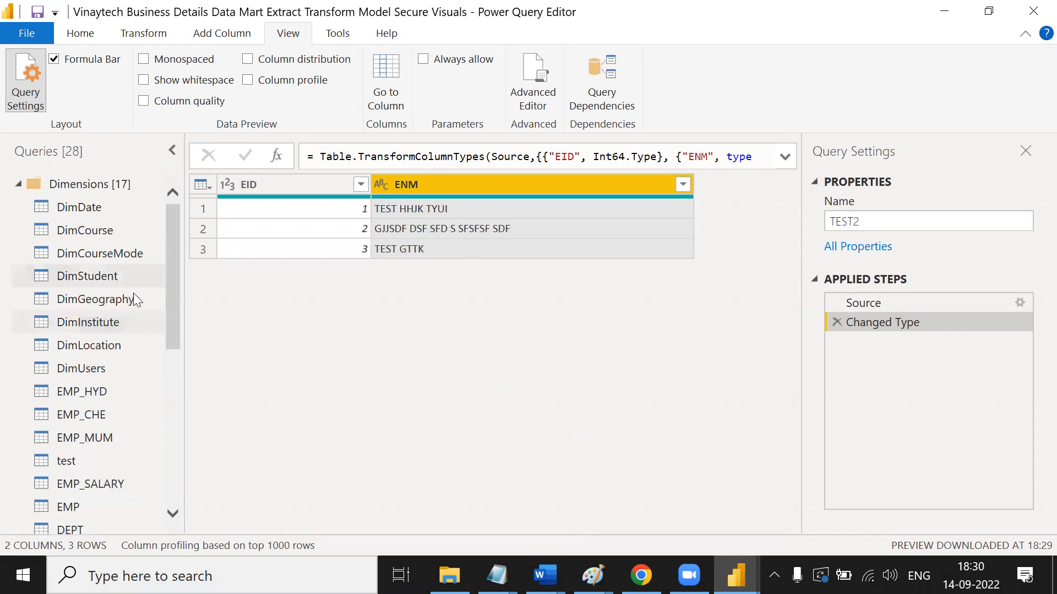
click(92, 225)
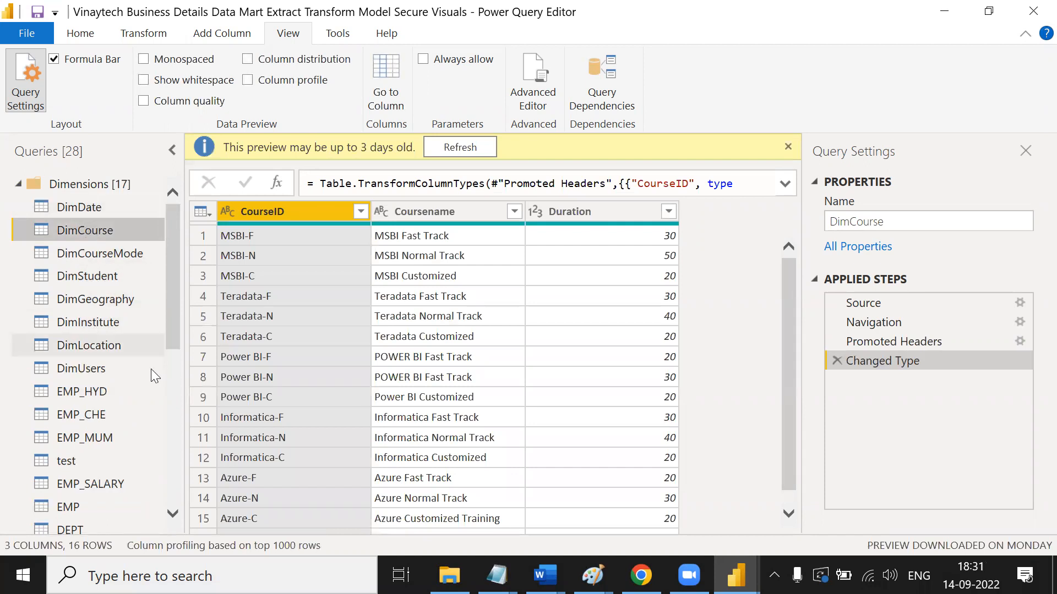
click(102, 483)
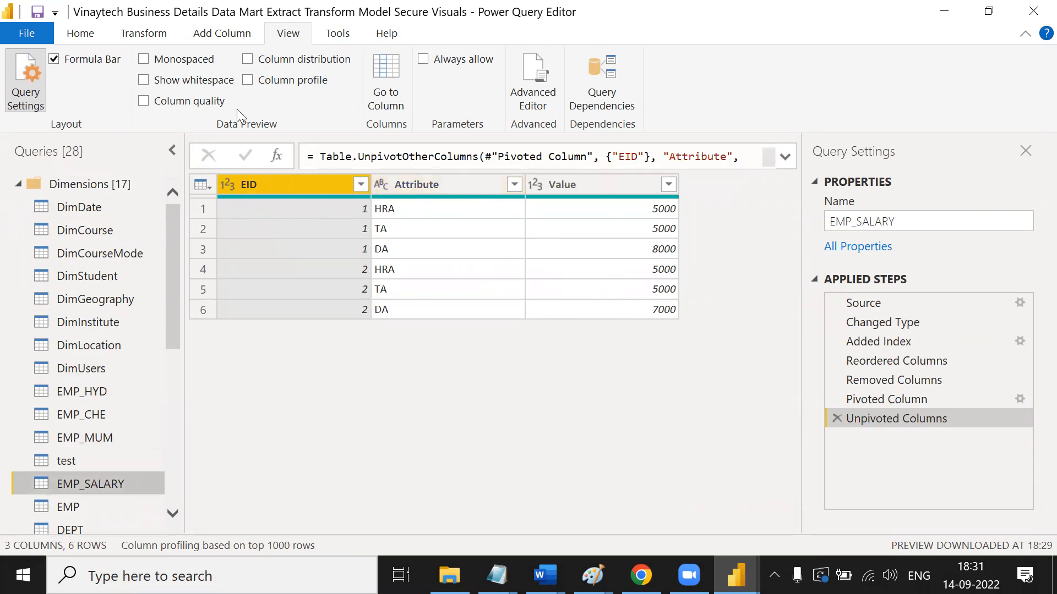
click(147, 102)
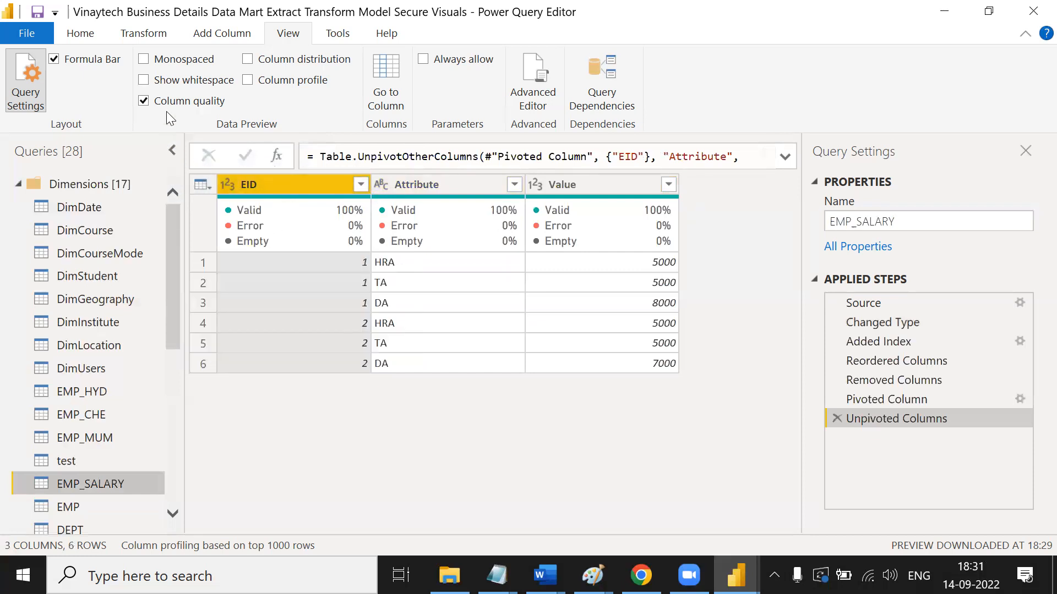
mouse_move(334, 245)
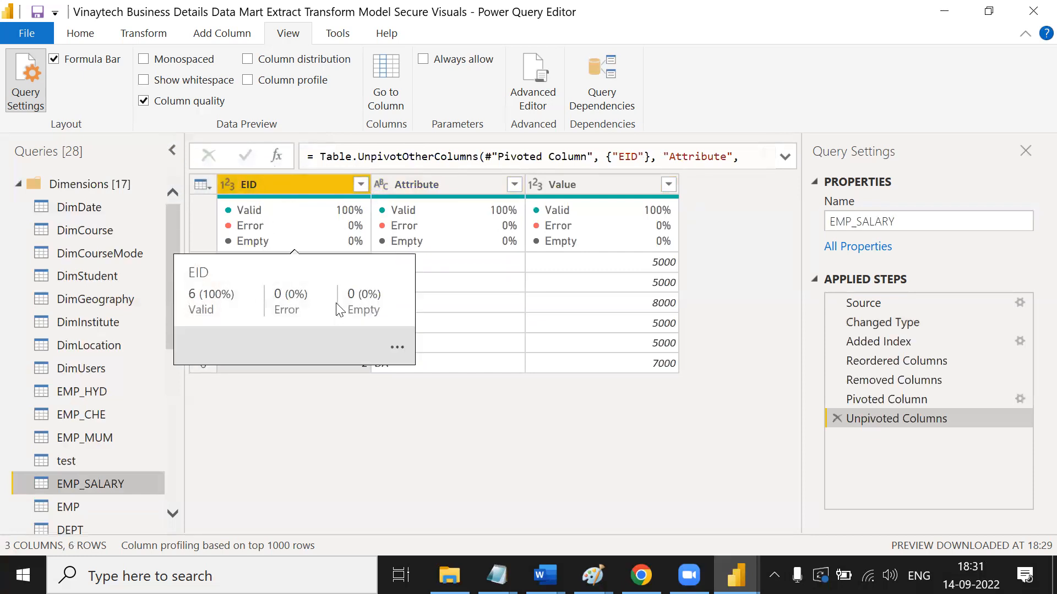
mouse_move(281, 234)
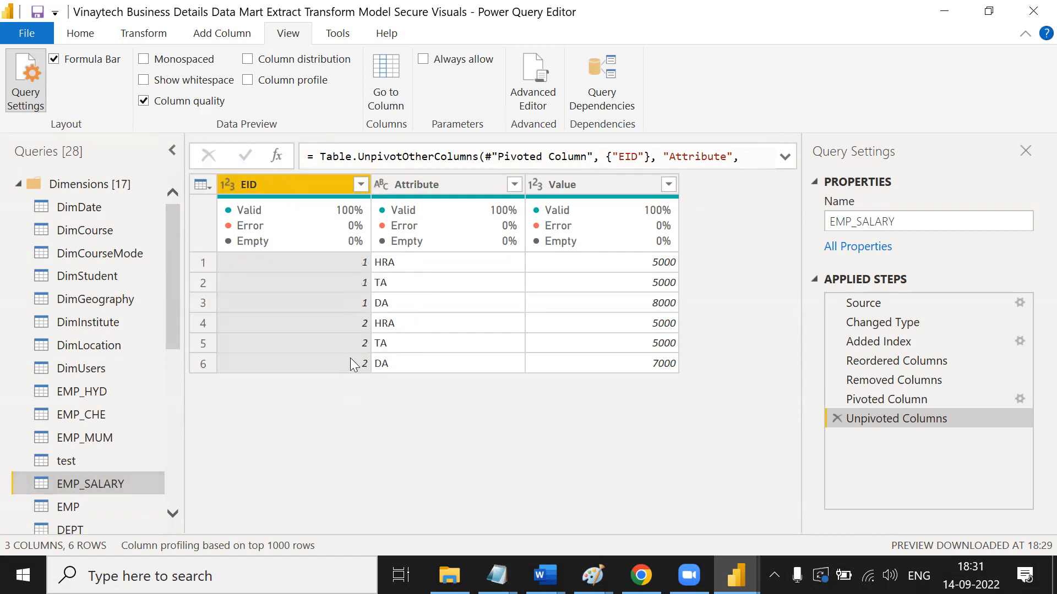
mouse_move(329, 215)
mouse_move(418, 226)
mouse_move(642, 226)
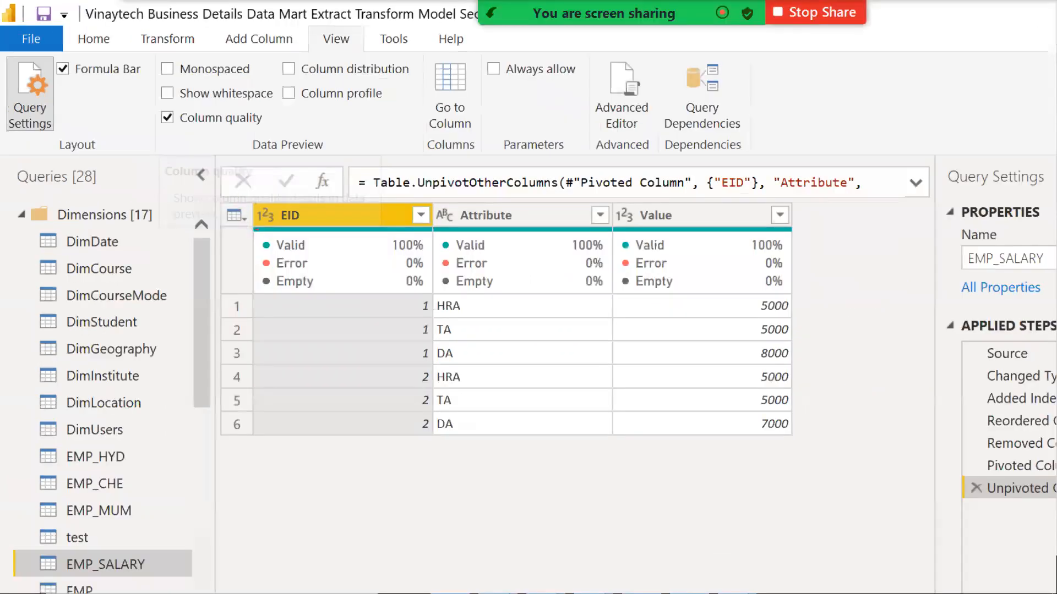
mouse_move(221, 185)
mouse_down()
mouse_move(203, 218)
mouse_move(214, 252)
mouse_move(190, 117)
mouse_move(245, 140)
mouse_up()
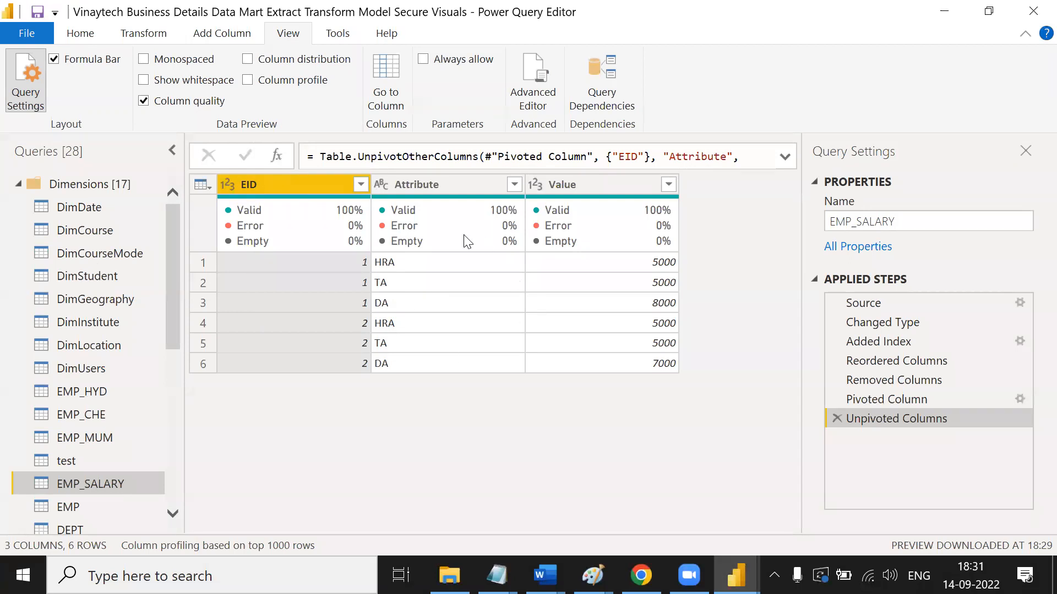
mouse_move(467, 242)
Replace column quality with column distribution for EMP_SALARY and bring up the EID distribution details.
click(153, 100)
click(249, 60)
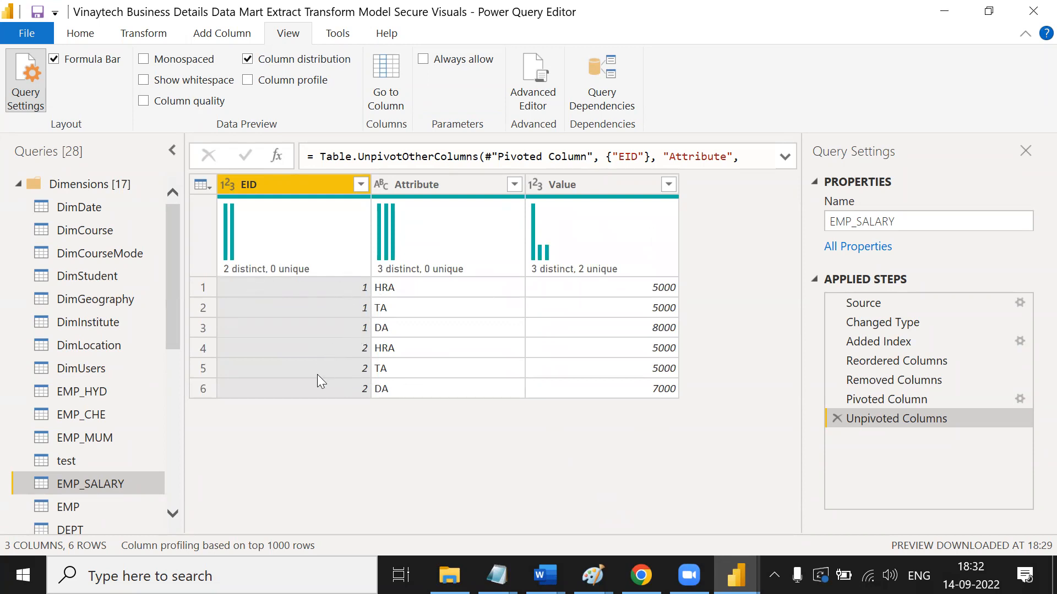
mouse_move(313, 275)
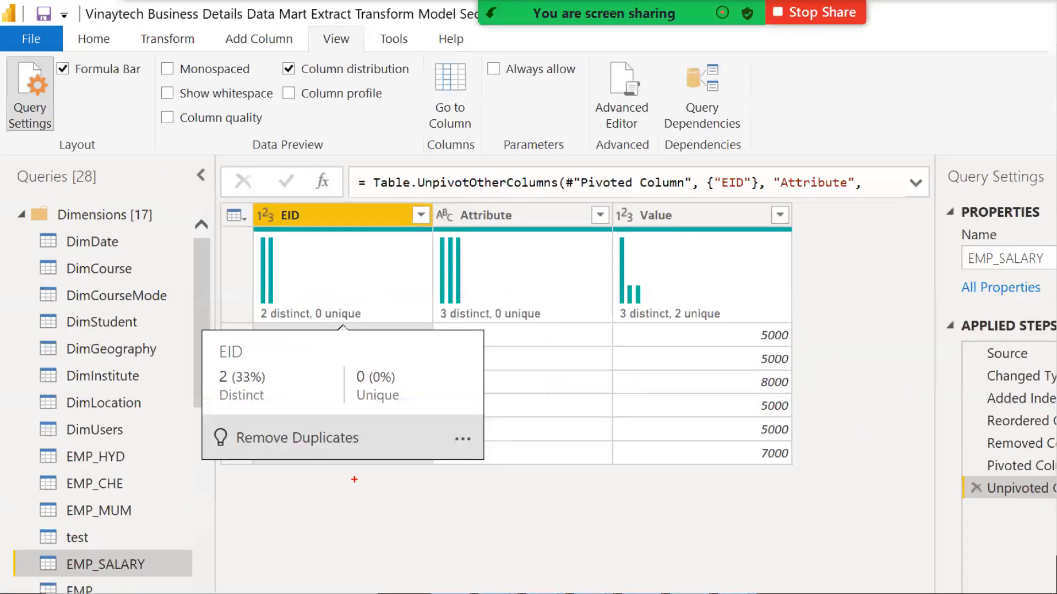
Annotate the screen with "distinct--one or more time available" and, on a second line, "Unique--Only one time avialble".
text(tdistinct)
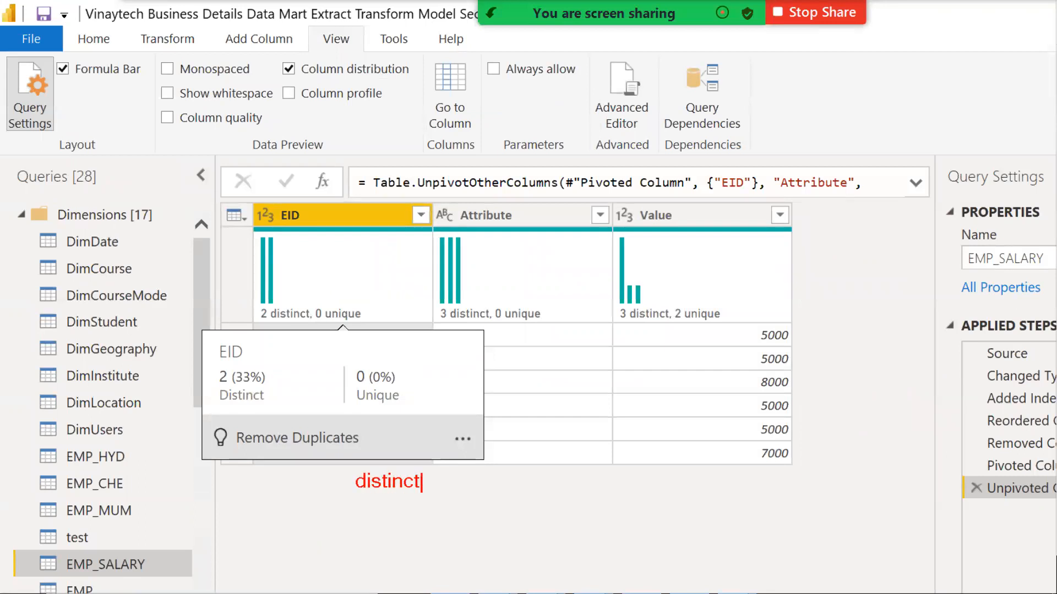
text(--one or mor)
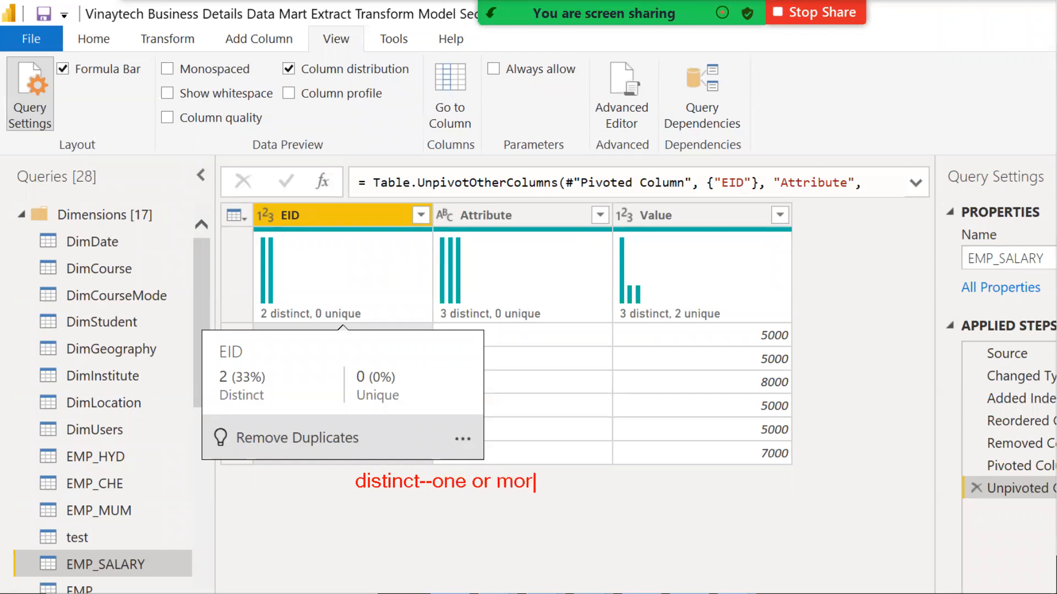
text(e time availa)
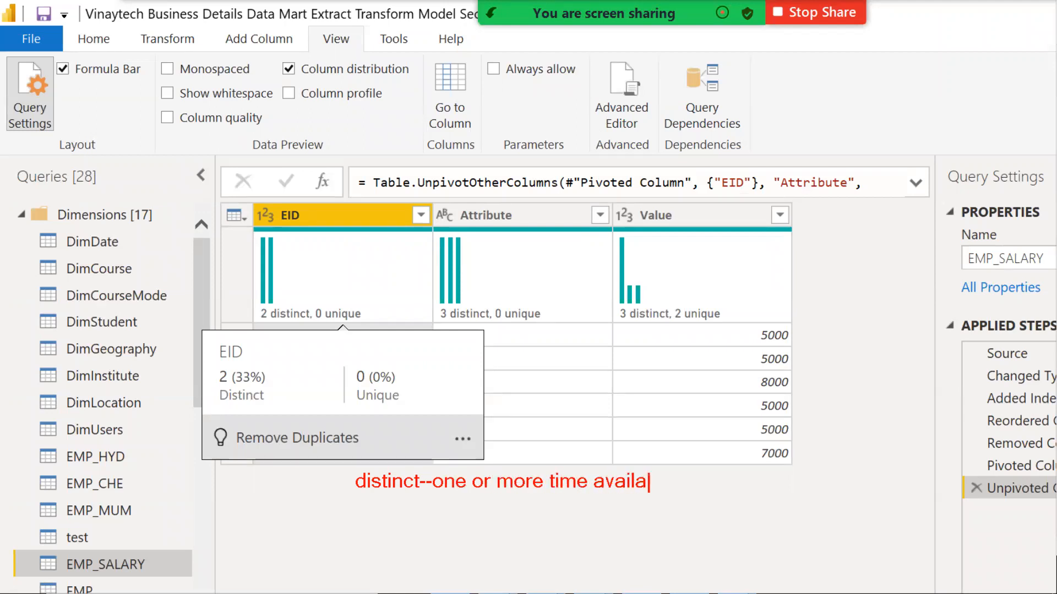
text(ble)
key(Return)
text(Unique--Only ont)
key(BackSpace)
key(BackSpace)
text(e time avialble)
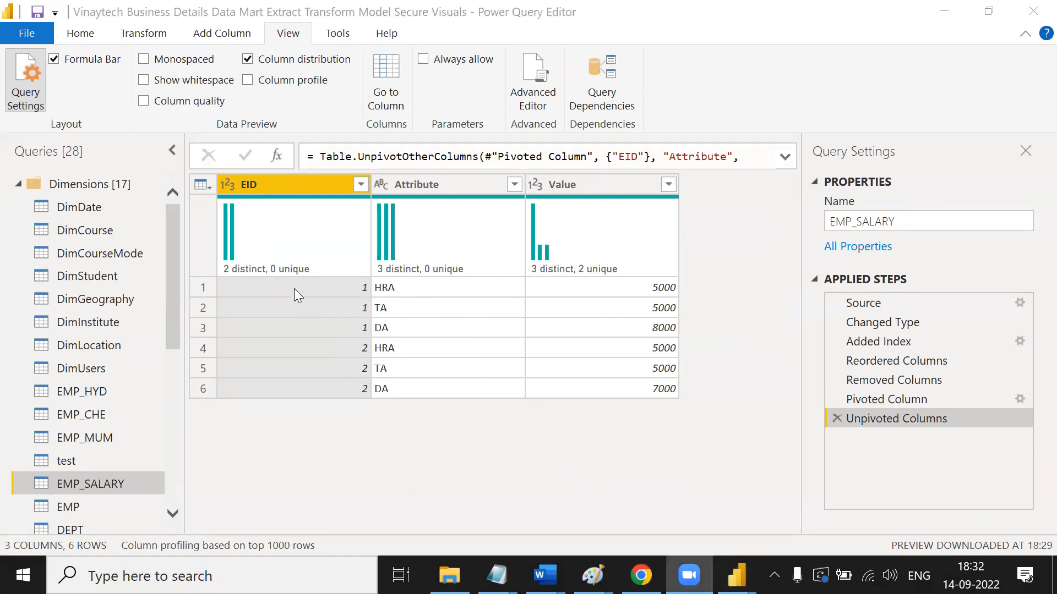
Mark the unique values 8000 and 7000 in the Value column with red crosses and link them with lines.
mouse_move(239, 270)
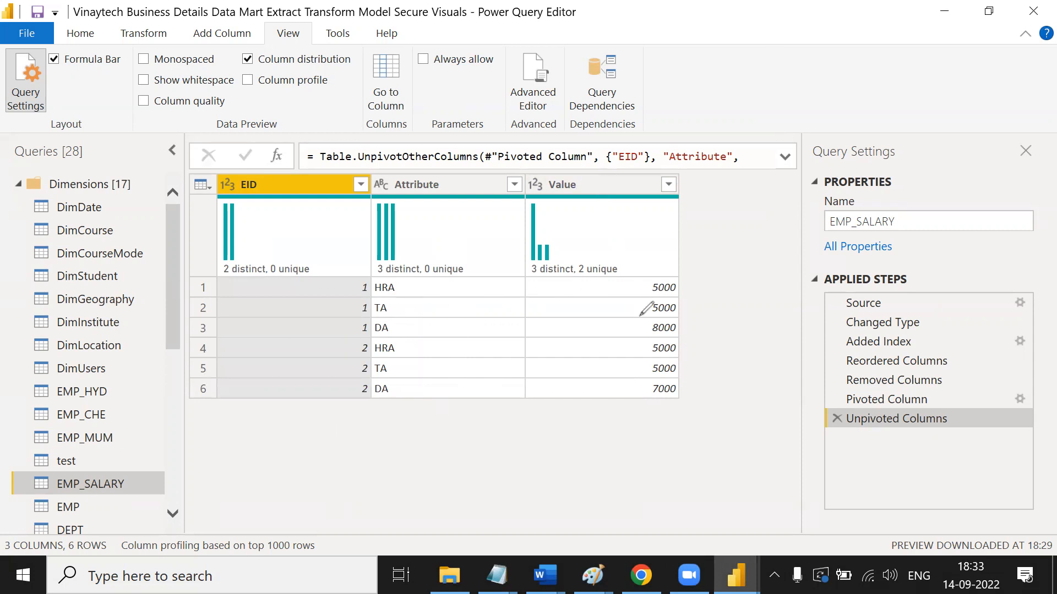
mouse_move(673, 384)
mouse_down()
mouse_move(696, 397)
mouse_move(667, 406)
mouse_up()
mouse_move(671, 319)
mouse_down()
mouse_move(689, 328)
mouse_move(671, 336)
mouse_move(731, 319)
mouse_up()
drag(699, 390, 734, 320)
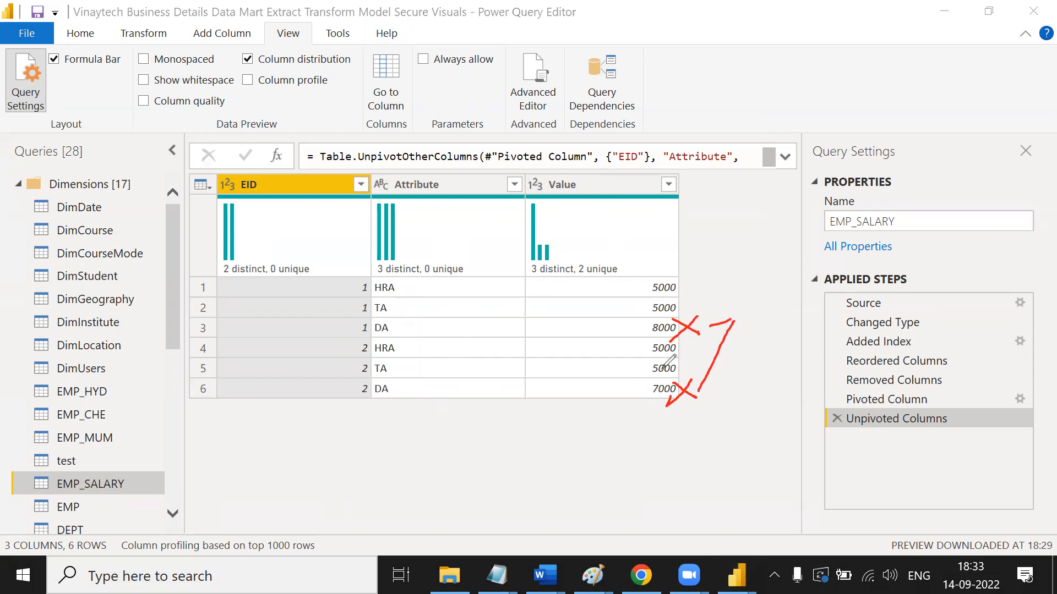
Circle and number the distinct values 5000, 8000 and 7000, circle Value's distinct and unique counts, and clear the annotations.
mouse_move(679, 269)
mouse_down()
mouse_move(636, 285)
mouse_move(687, 275)
mouse_up()
drag(711, 240, 711, 270)
mouse_move(682, 306)
mouse_down()
mouse_move(642, 331)
mouse_move(691, 316)
mouse_move(716, 295)
mouse_up()
drag(723, 286, 741, 295)
drag(647, 380, 690, 380)
mouse_move(686, 391)
mouse_down()
mouse_move(743, 417)
mouse_move(727, 415)
mouse_up()
drag(532, 281, 588, 277)
mouse_move(621, 261)
mouse_down()
mouse_move(582, 263)
mouse_move(620, 262)
mouse_move(599, 258)
mouse_up()
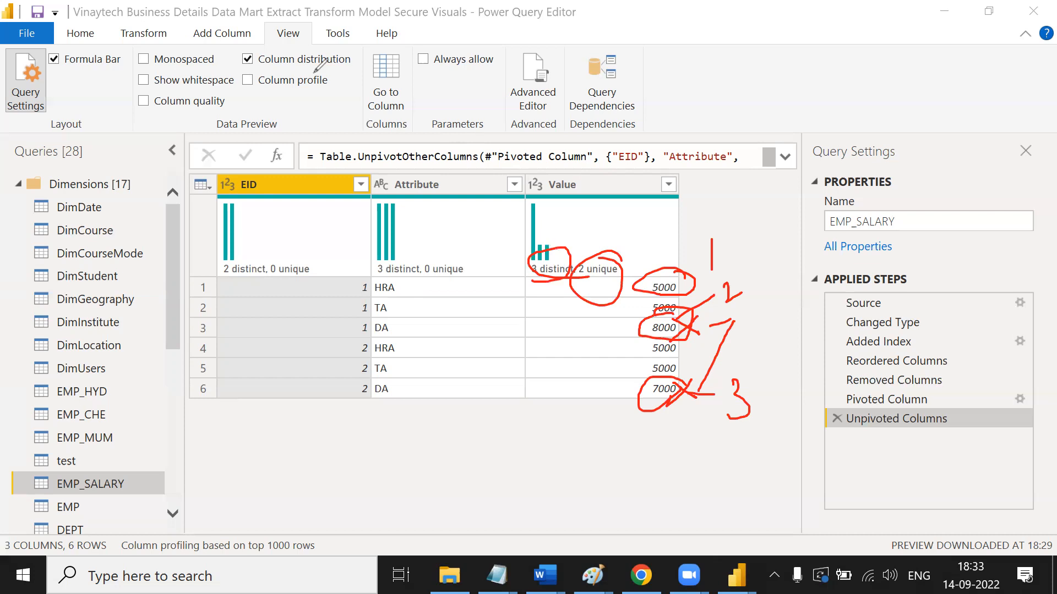
click(898, 69)
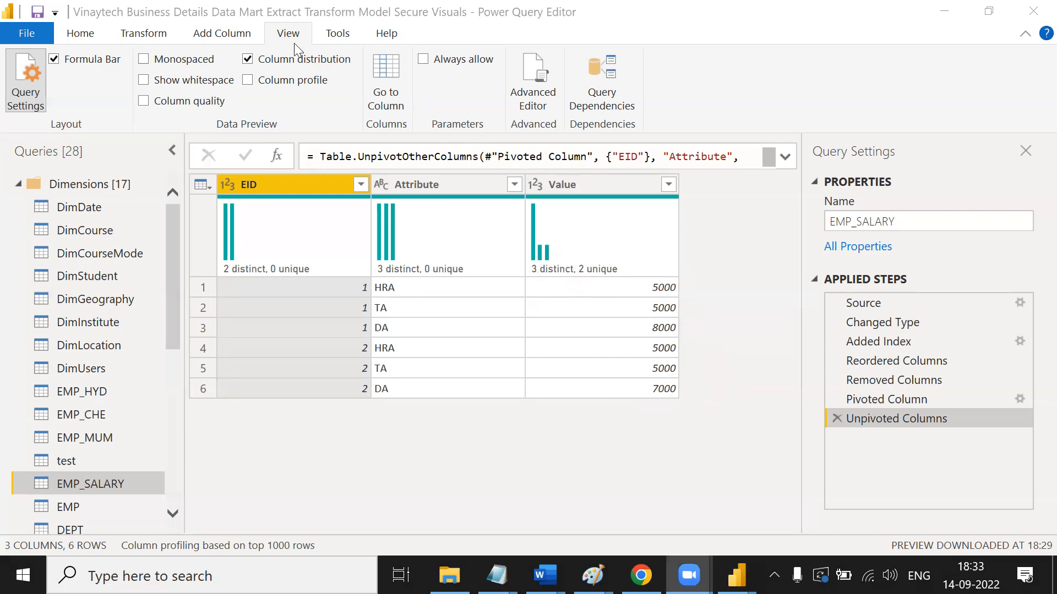
Replace column distribution with the column profile for the EID column of EMP_SALARY.
click(257, 61)
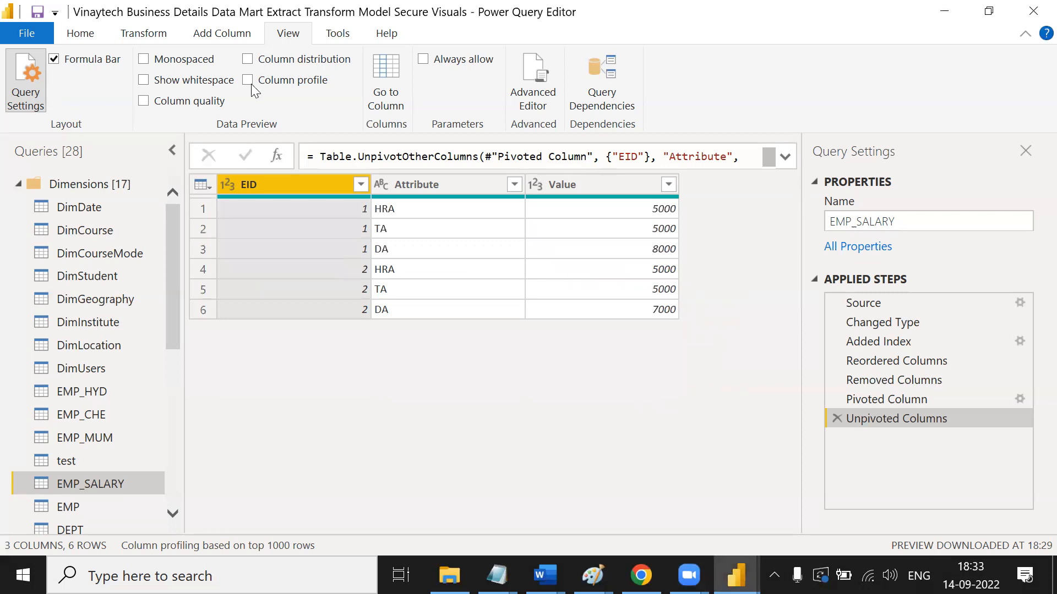
click(249, 80)
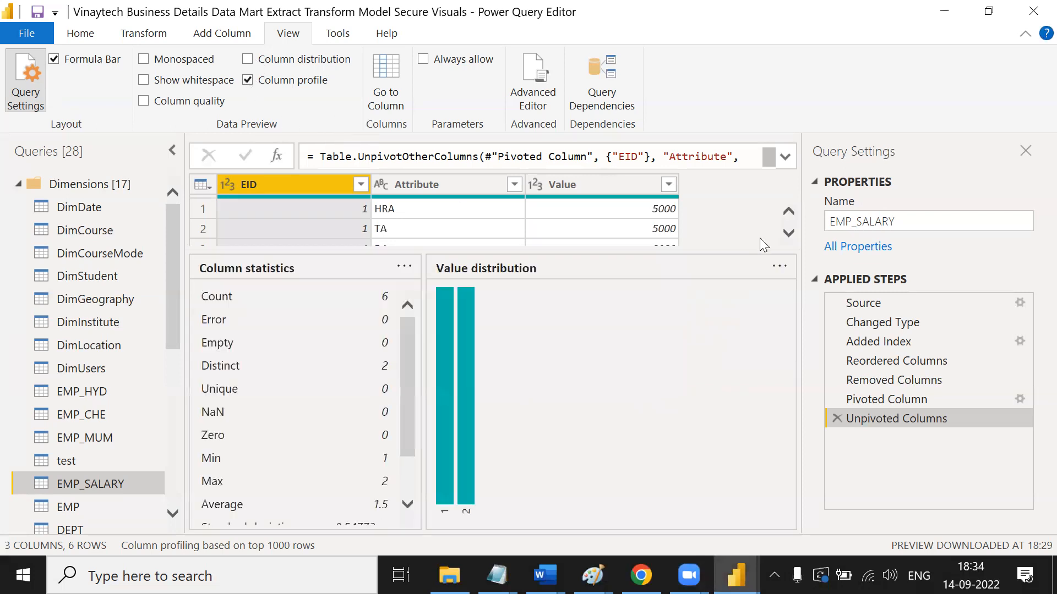
Shrink the profile pane until all EMP_SALARY rows show and examine the EID column's statistics from Count to Standard deviation.
drag(753, 248, 739, 403)
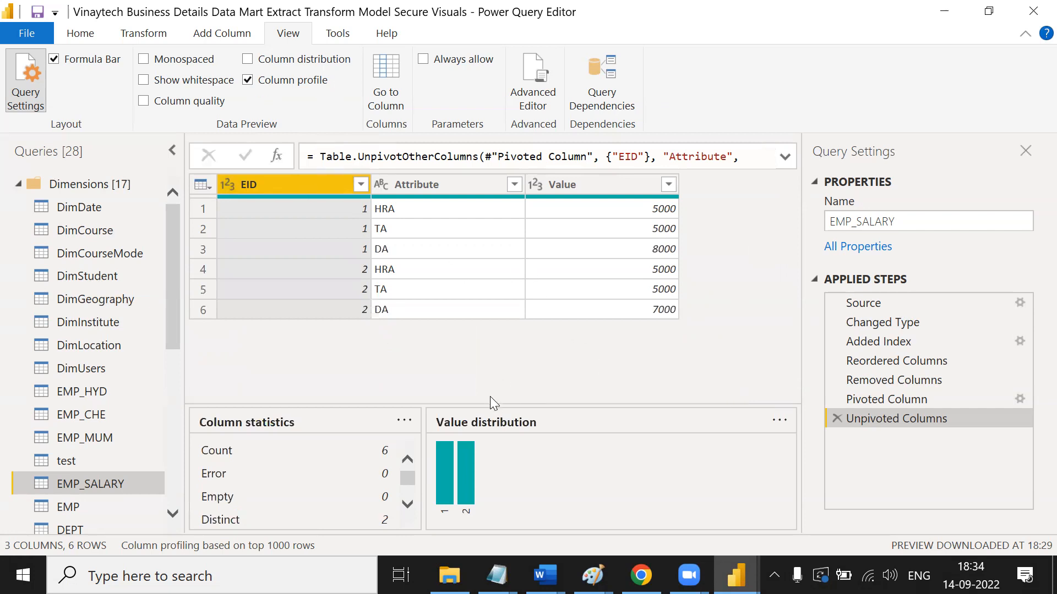
drag(489, 406, 495, 358)
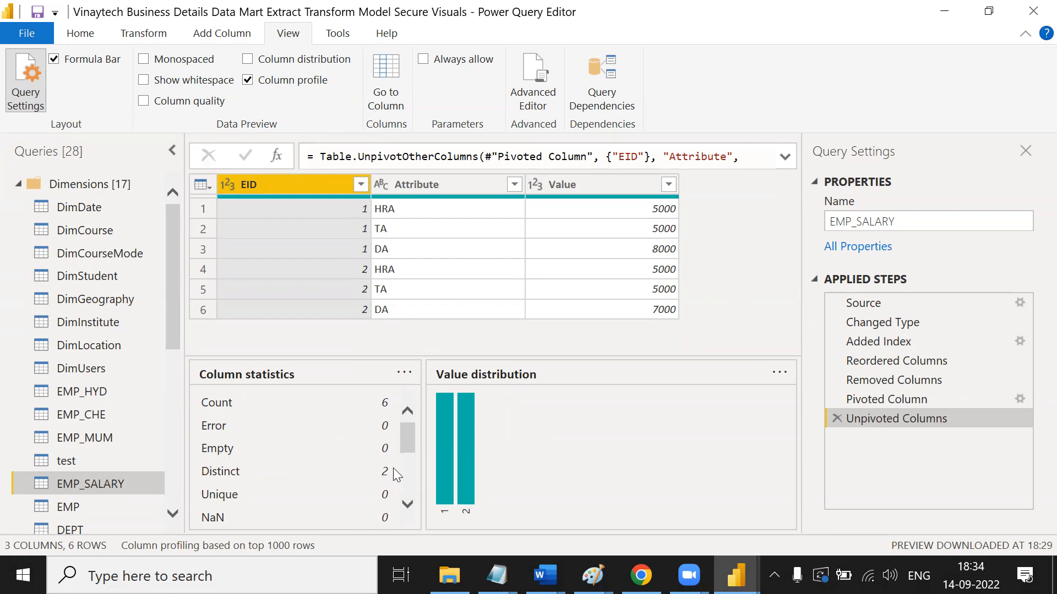
scroll(393, 468, down, 3)
scroll(297, 485, down, 1)
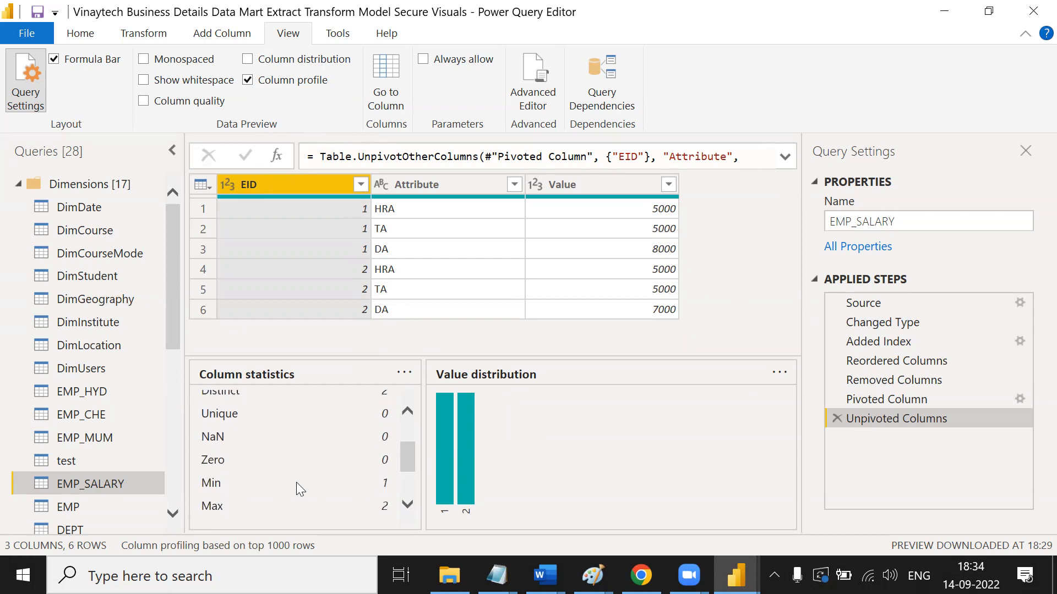
scroll(360, 465, up, 3)
scroll(359, 460, up, 1)
scroll(360, 467, down, 6)
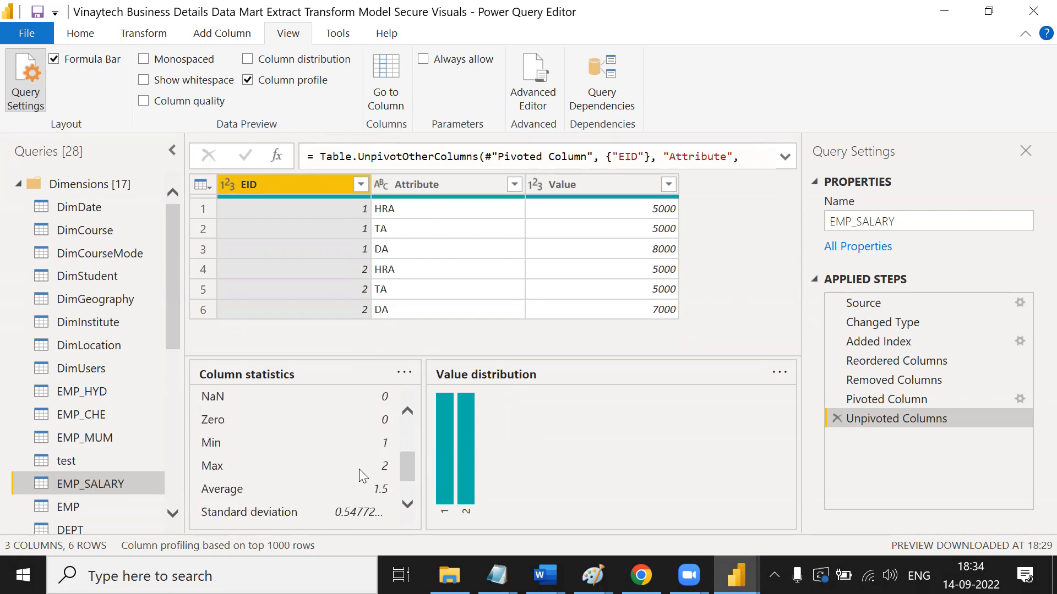
scroll(359, 469, up, 6)
scroll(366, 433, down, 1)
scroll(363, 436, up, 1)
scroll(362, 441, down, 3)
scroll(362, 443, up, 3)
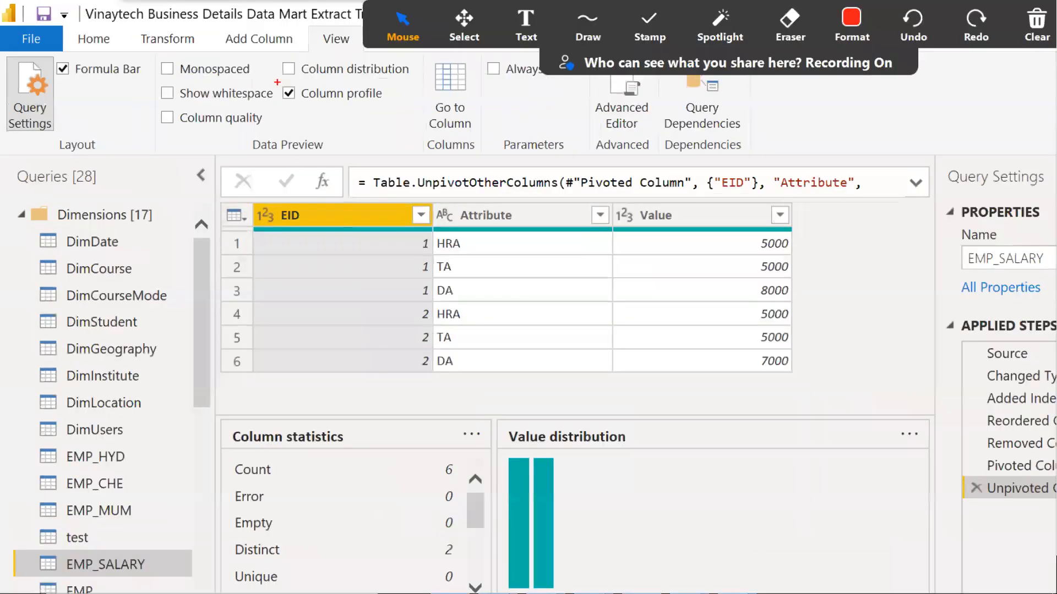
Circle the column quality, distribution and profile options and link them by a line to the annotation heading "Quality Protocols".
mouse_move(243, 46)
mouse_down()
mouse_move(198, 75)
mouse_move(233, 105)
mouse_move(425, 72)
mouse_move(277, 55)
mouse_up()
mouse_move(352, 114)
mouse_down()
mouse_move(683, 442)
mouse_move(660, 445)
mouse_move(660, 457)
mouse_up()
text(Quality )
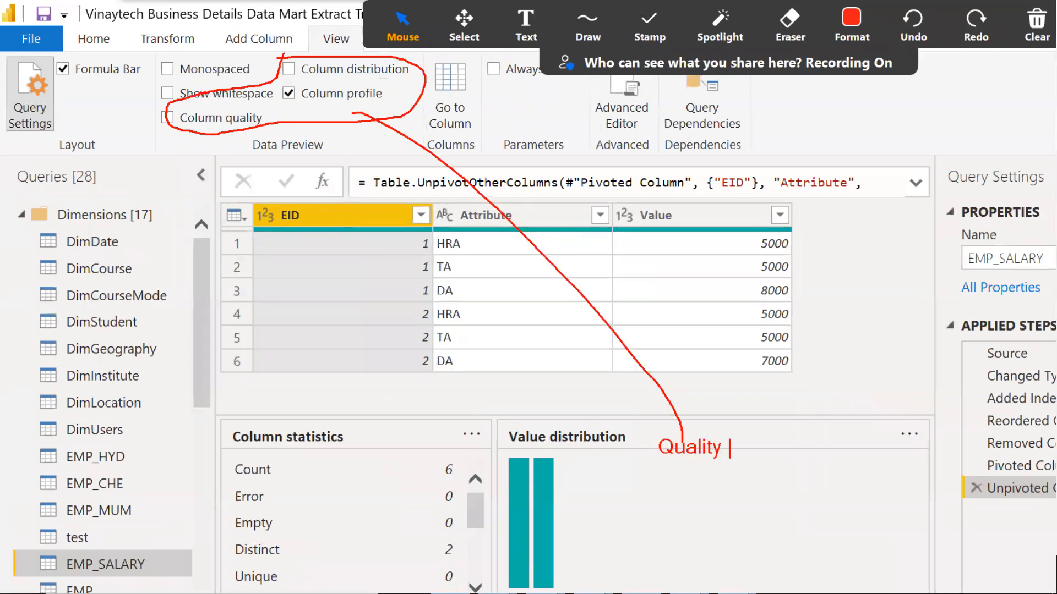
text(Protocols)
key(Return)
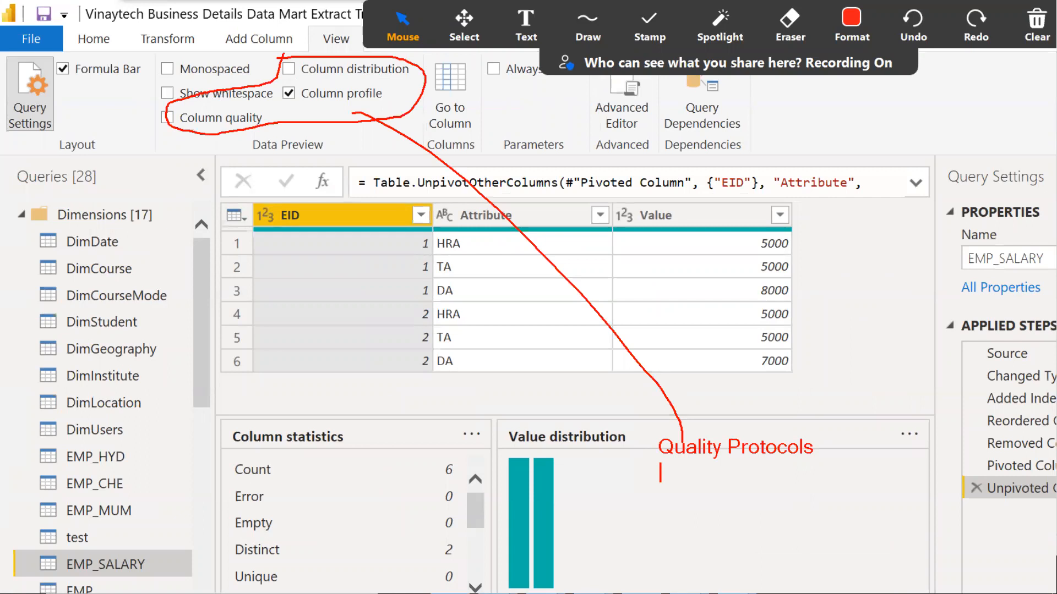
Add the annotation lines "Your customer said...", "verify the unqiueness of the column," and "verify nullability .." under the heading.
text(Your customer said...)
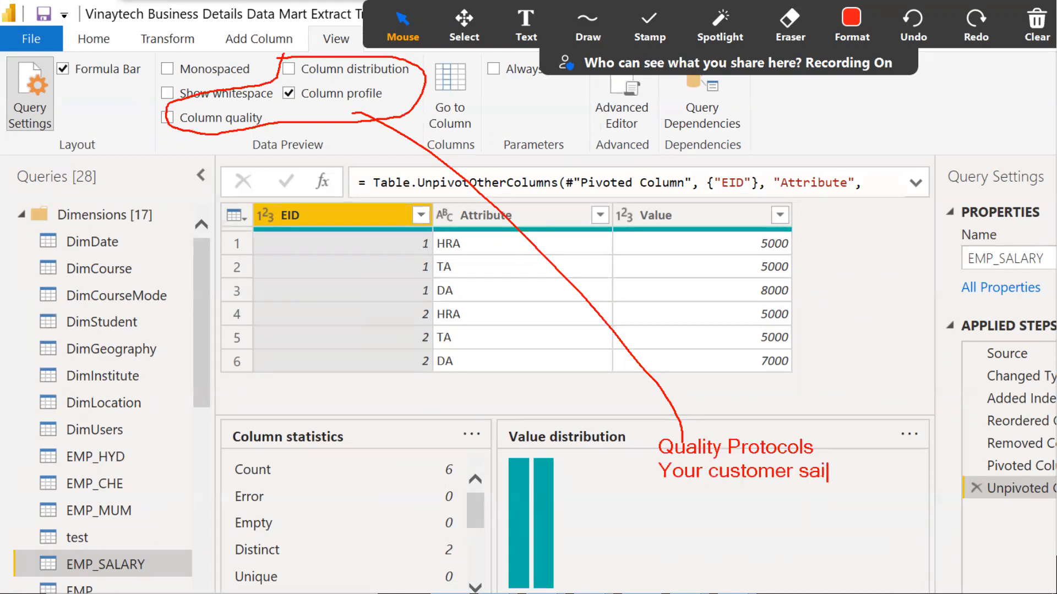
key(Return)
text(verify the unqi)
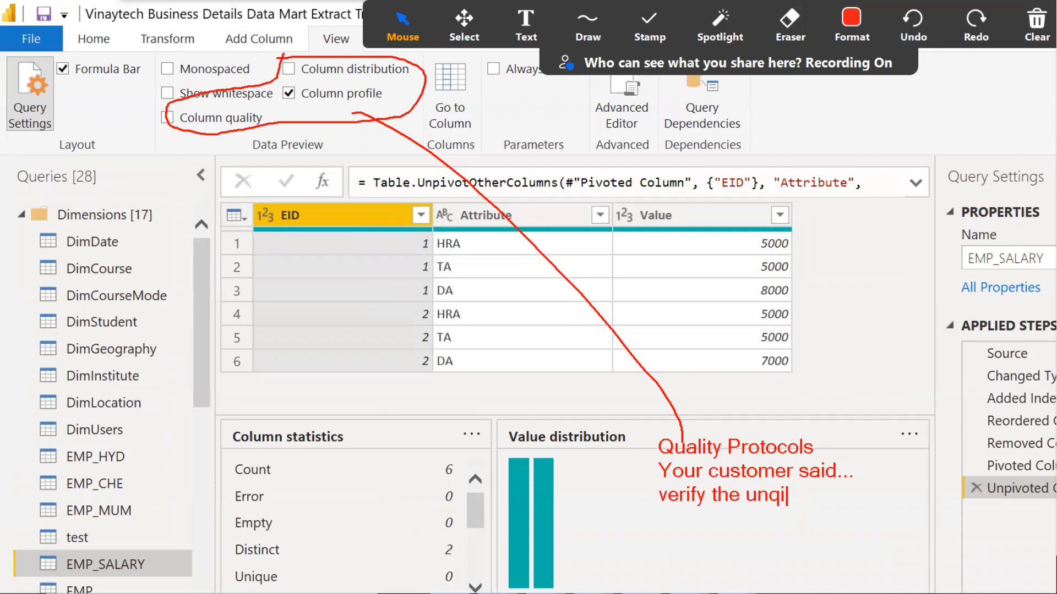
text(ueness of the column,)
key(Return)
text(vero)
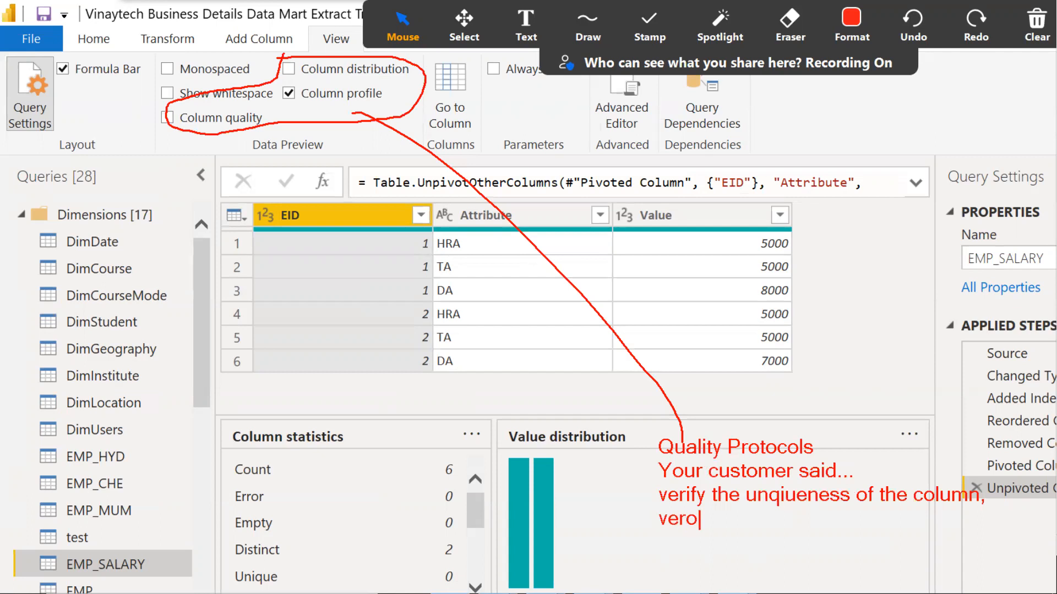
key(BackSpace)
text(ify mu)
key(BackSpace)
key(BackSpace)
text(nulla)
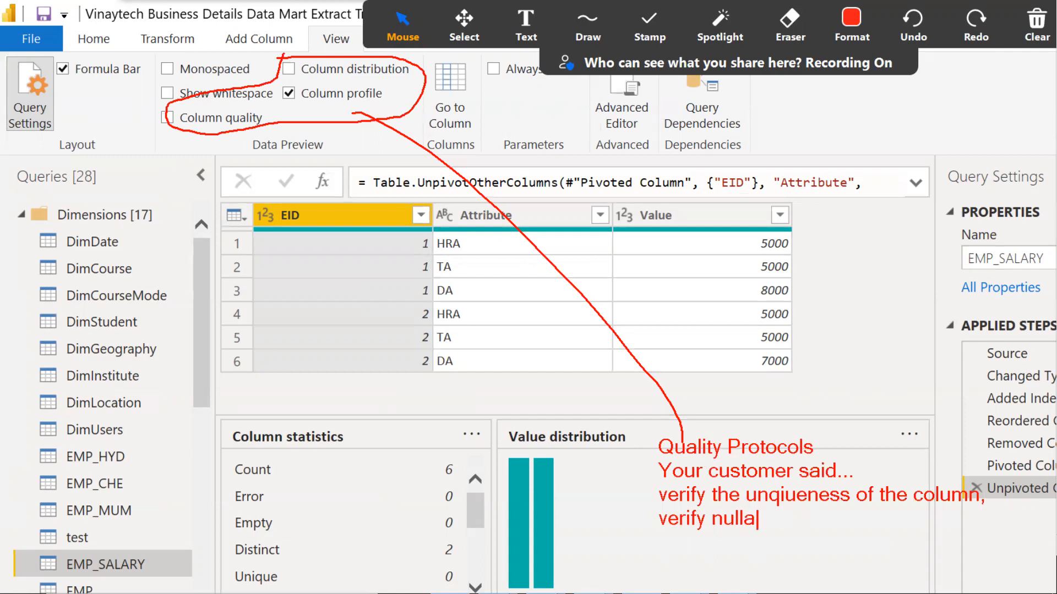
text(bility ..)
key(Return)
Add the annotation lines "salary should be more than 30000" and "dept code bet 10 and 100".
text(salary should)
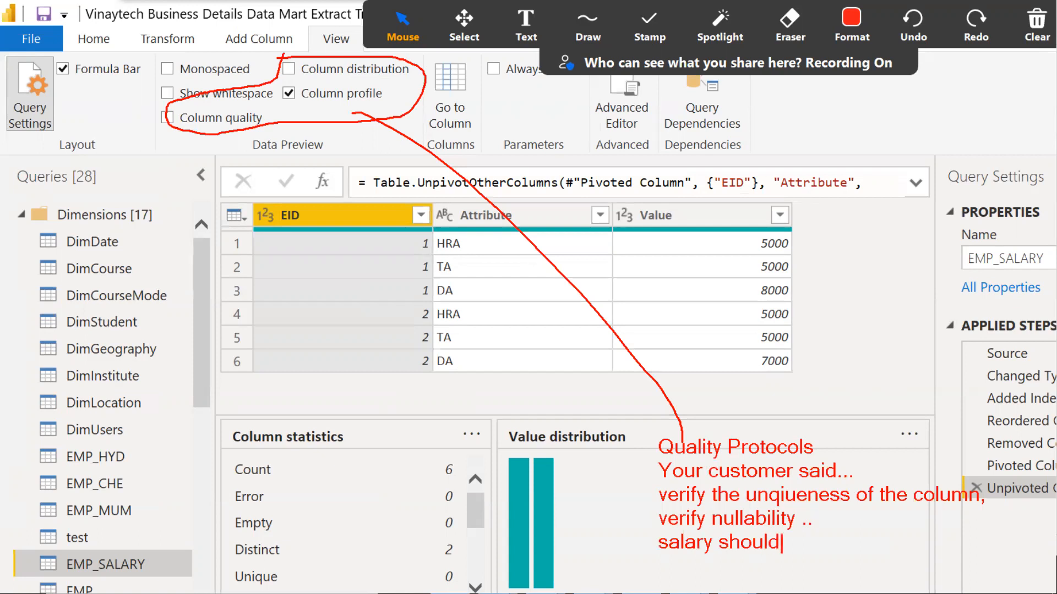
text( be more tha)
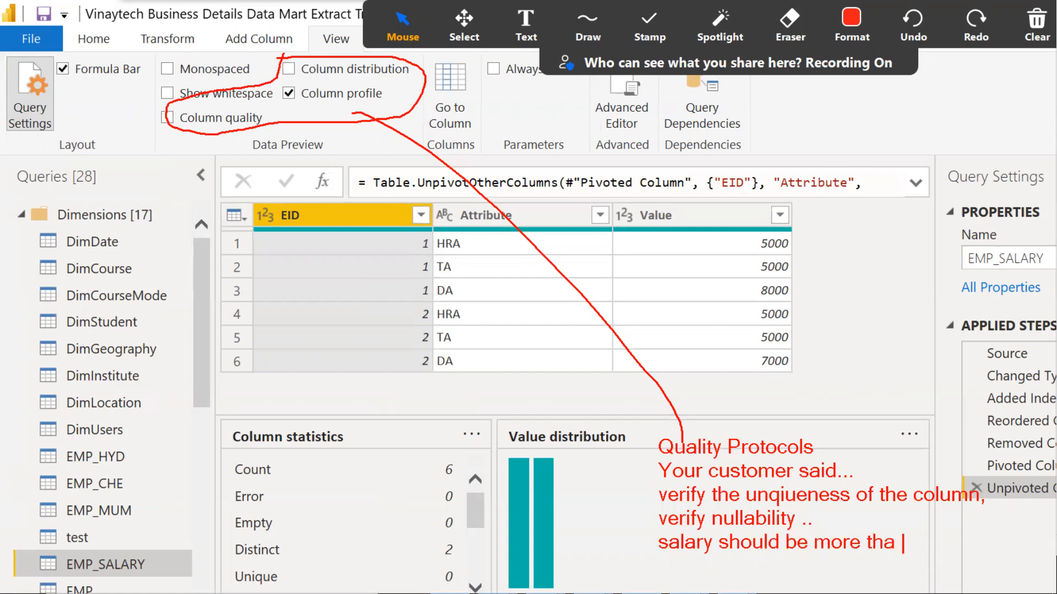
text(n 3000)
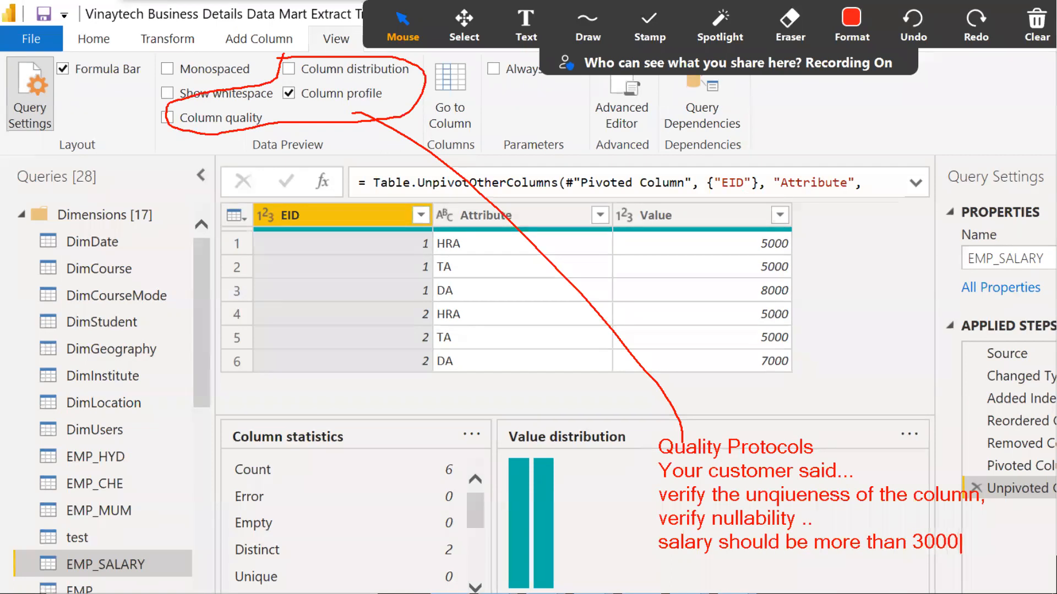
text(0)
key(Return)
text(dept code )
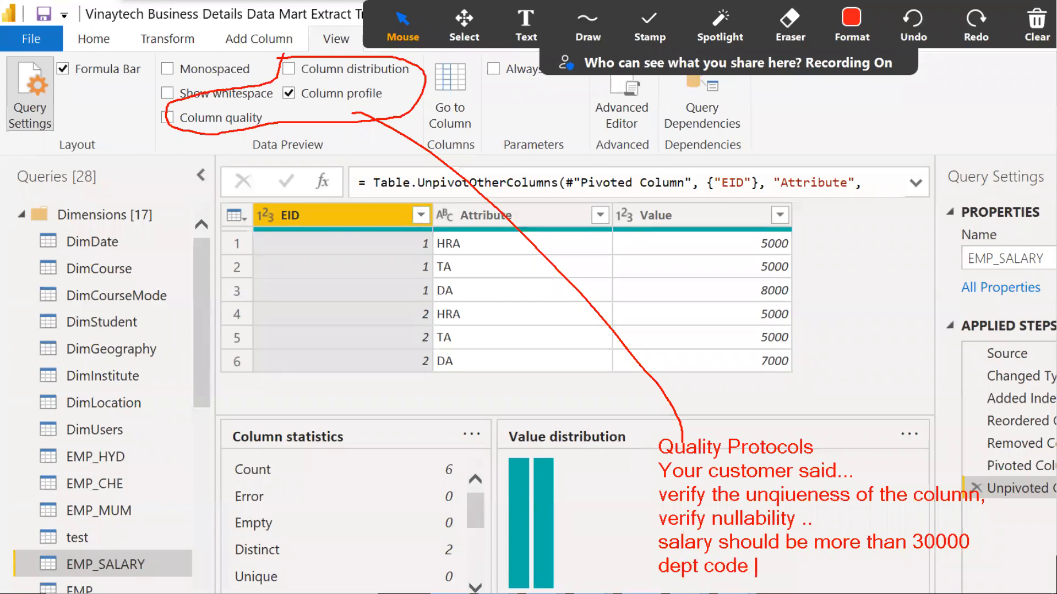
text(bet 10 and 100)
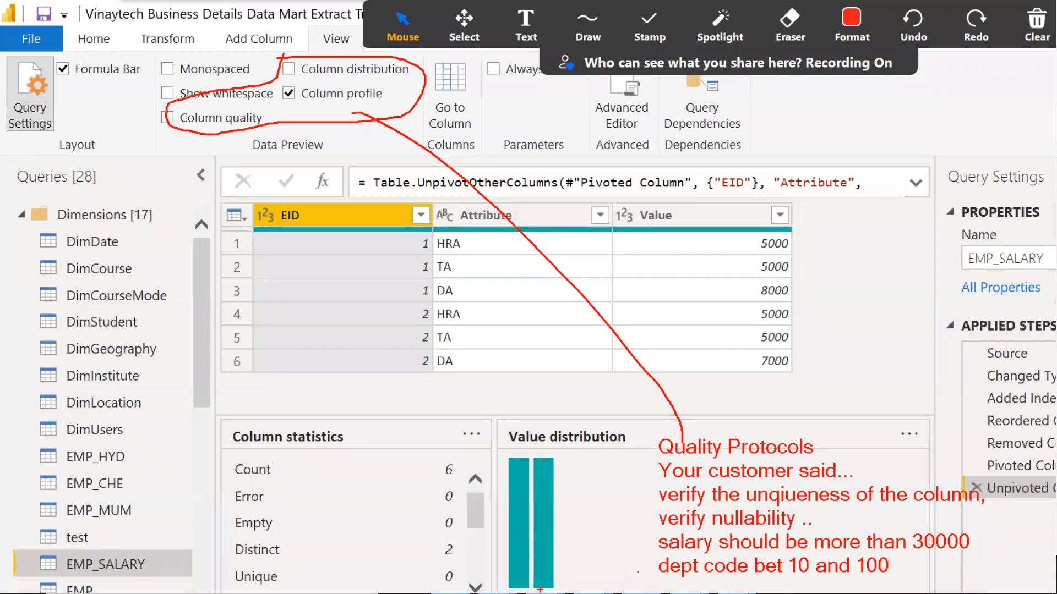
Draw an arrowhead at the circled data preview options and underline the Count and Empty statistics.
mouse_move(345, 115)
mouse_down()
mouse_move(350, 125)
mouse_move(410, 103)
mouse_up()
drag(378, 471, 427, 458)
drag(357, 534, 475, 523)
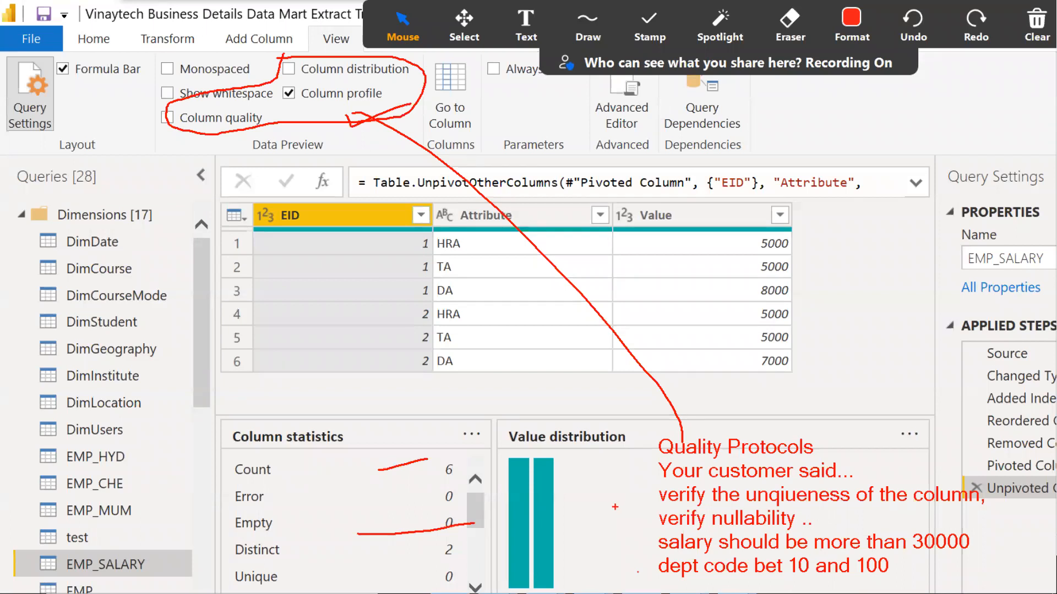
Mark the quality protocols with a cross on uniqueness, a tick on nullability, a circle around 10 and 100, and a mark beside salary.
drag(874, 471, 908, 495)
drag(908, 464, 882, 490)
mouse_move(749, 506)
mouse_down()
mouse_move(763, 523)
mouse_move(851, 484)
mouse_up()
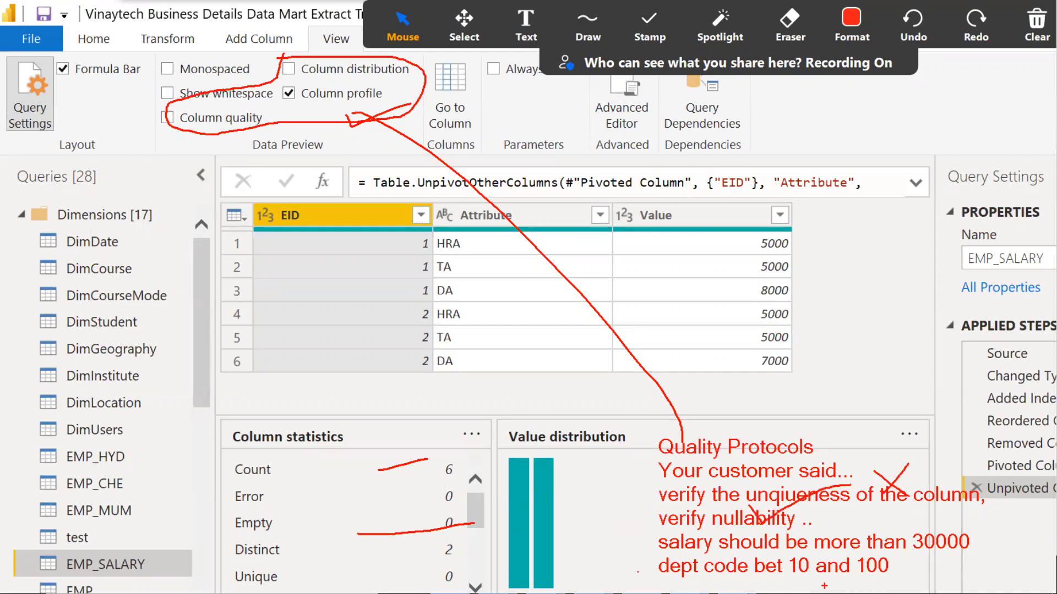
mouse_move(789, 582)
mouse_down()
mouse_move(876, 572)
mouse_move(826, 593)
mouse_up()
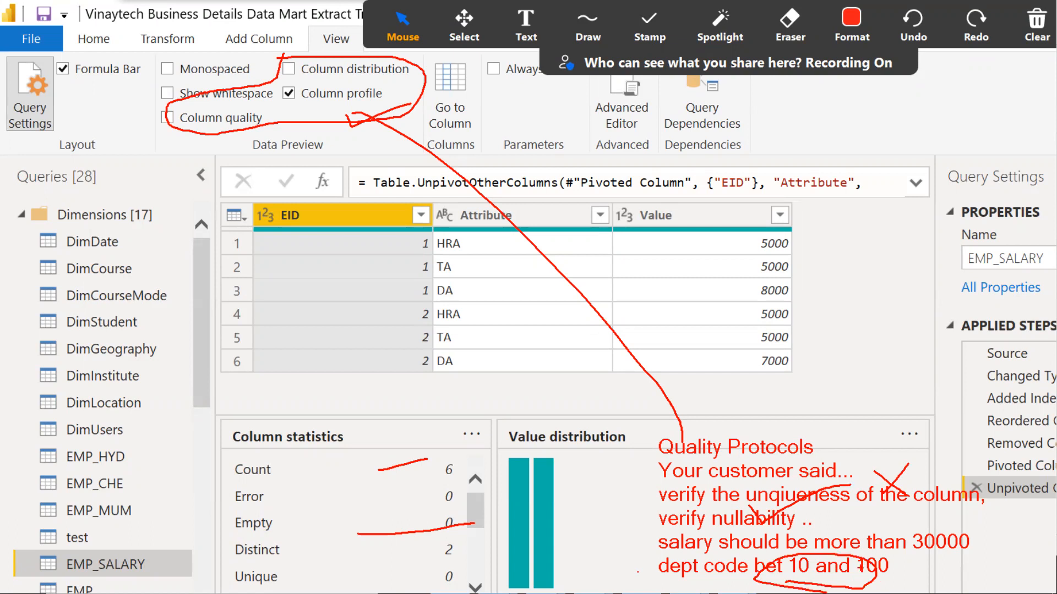
mouse_move(903, 532)
mouse_down()
mouse_move(913, 546)
mouse_move(1002, 511)
mouse_up()
Draw freehand marks across the query list and column statistics, with a line up to the data preview options.
mouse_move(75, 384)
mouse_down()
mouse_move(146, 502)
mouse_move(138, 494)
mouse_up()
drag(69, 443, 171, 418)
drag(64, 464, 158, 464)
mouse_move(159, 429)
mouse_down()
mouse_move(204, 429)
mouse_move(258, 500)
mouse_up()
mouse_move(258, 434)
mouse_down()
mouse_move(457, 440)
mouse_move(498, 471)
mouse_up()
mouse_move(305, 405)
mouse_down()
mouse_move(348, 396)
mouse_move(367, 188)
mouse_move(330, 170)
mouse_up()
drag(358, 126, 452, 155)
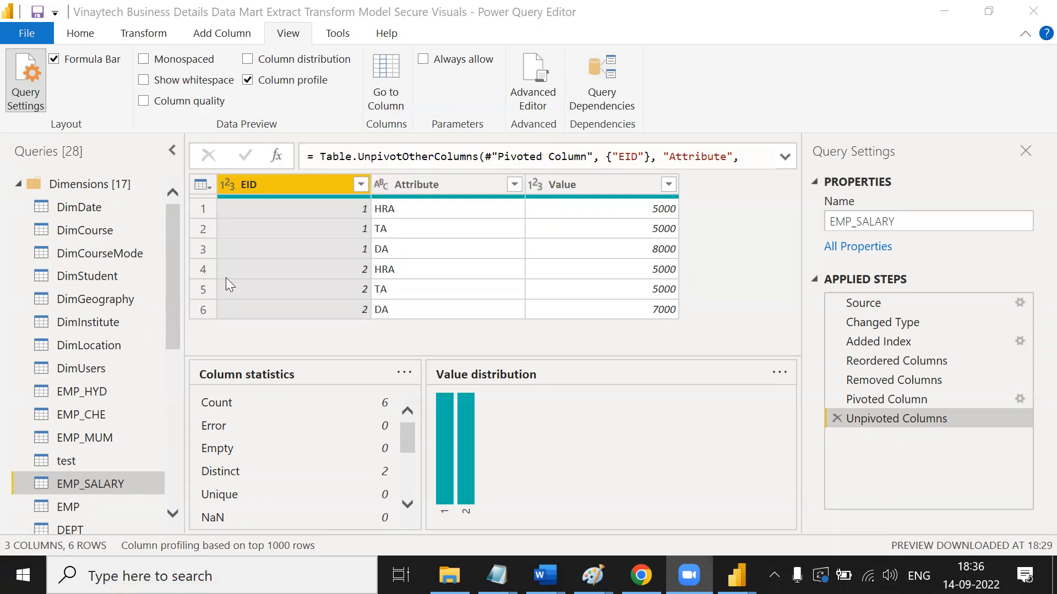
Open the FactPayments_copy_paste query and use Go to Column to jump to Join_Date.
scroll(113, 323, down, 3)
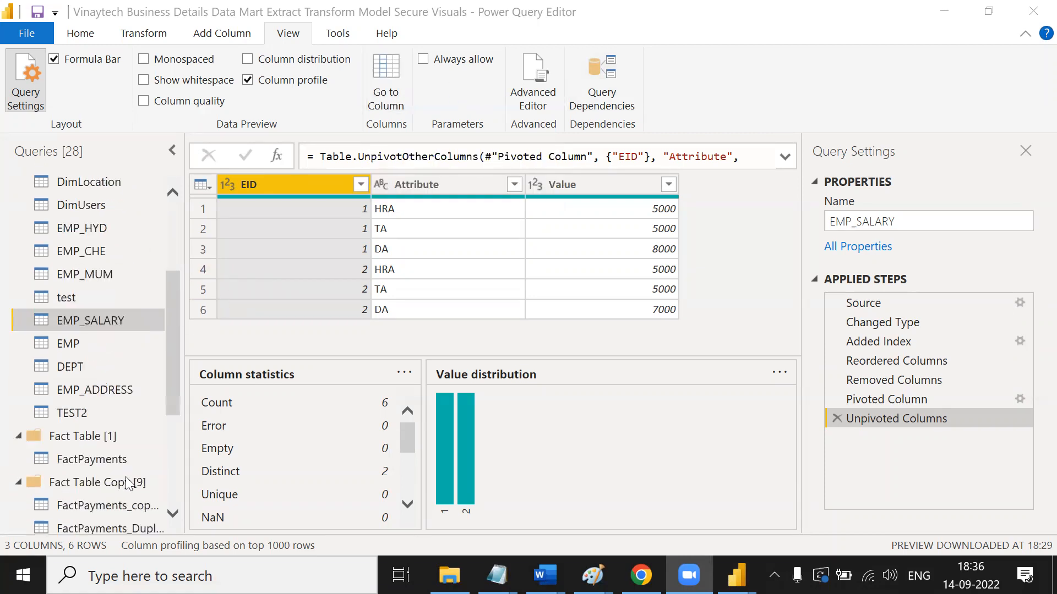
click(110, 505)
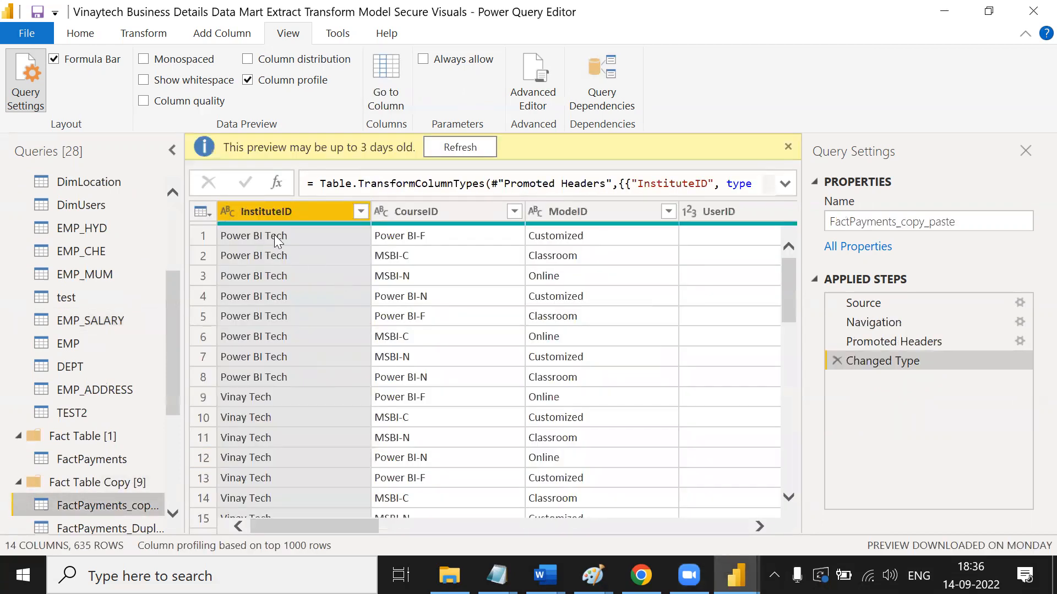
drag(343, 527, 271, 505)
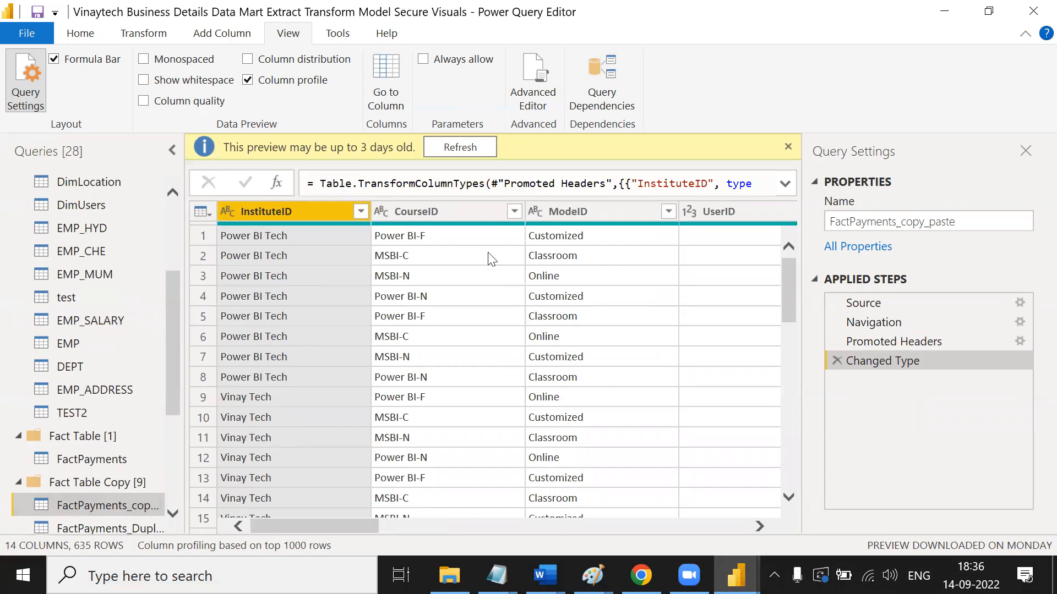
click(381, 102)
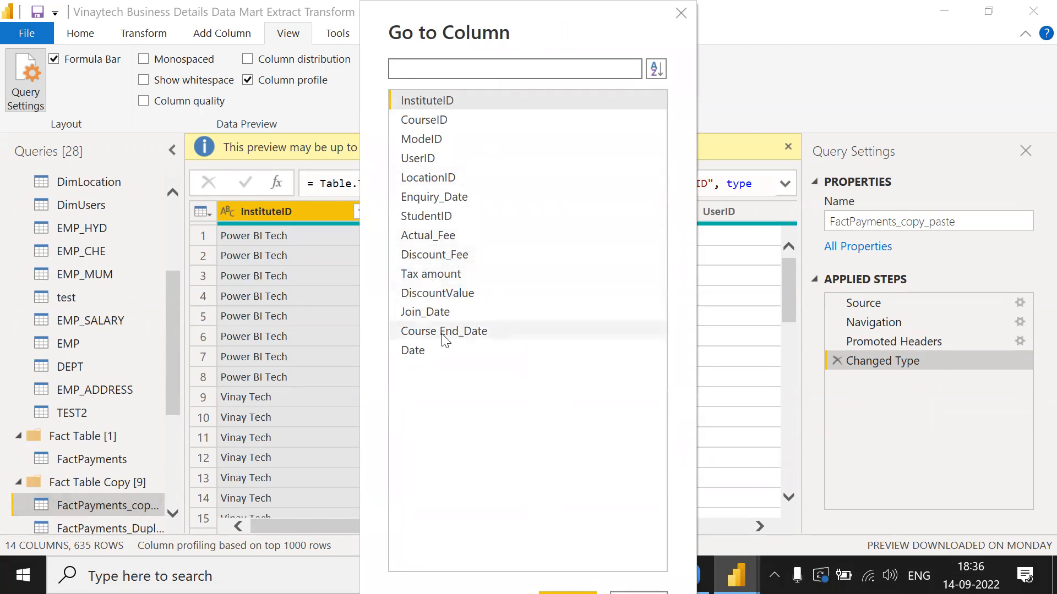
double_click(431, 316)
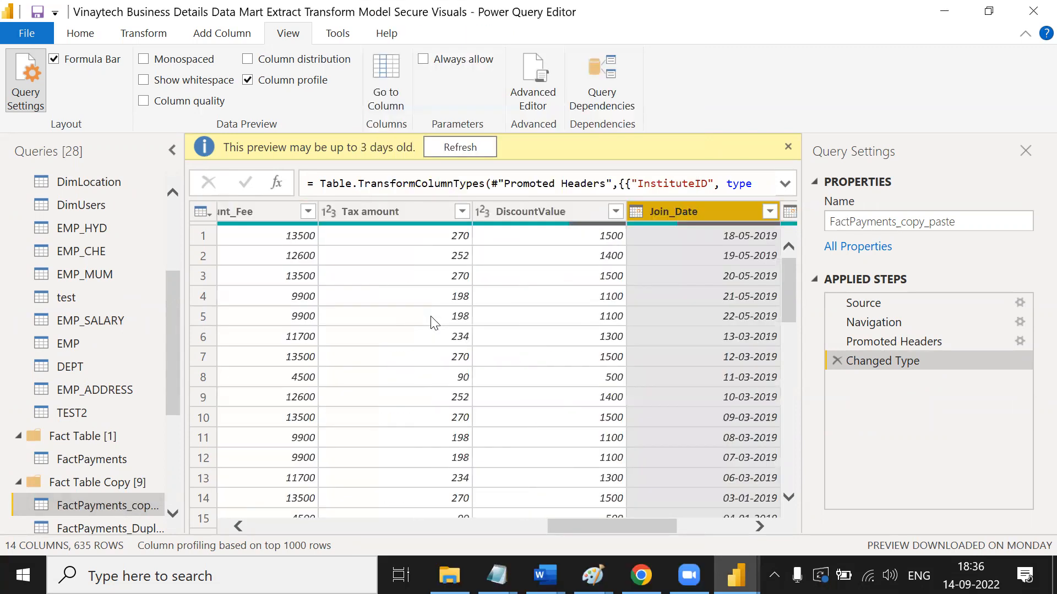
mouse_move(662, 224)
Review the query's M code in the Advanced Editor, highlighting let, in and #"Changed Type", and close it without changes.
click(74, 39)
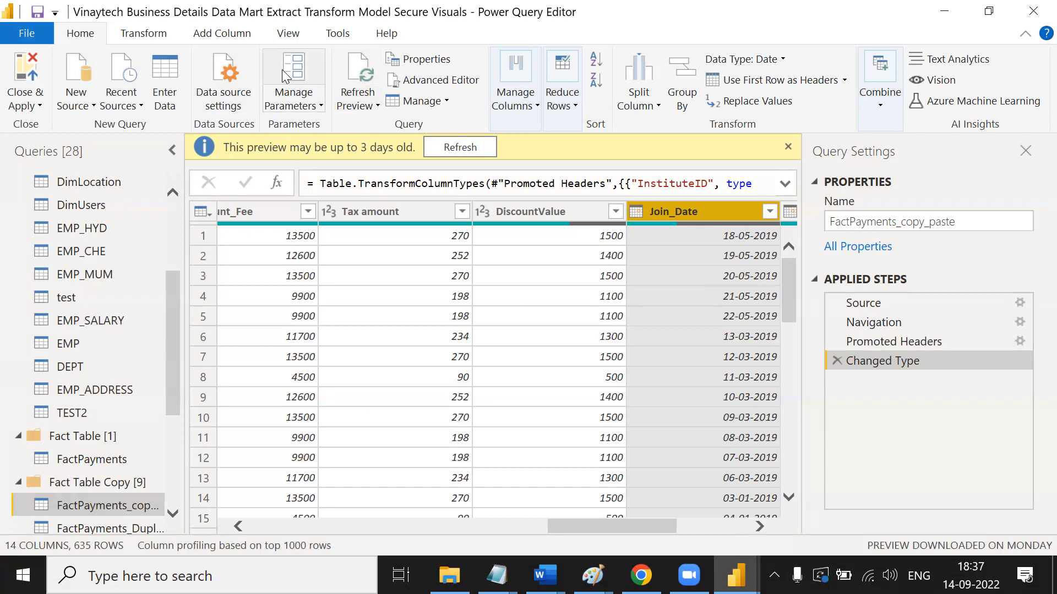
click(296, 34)
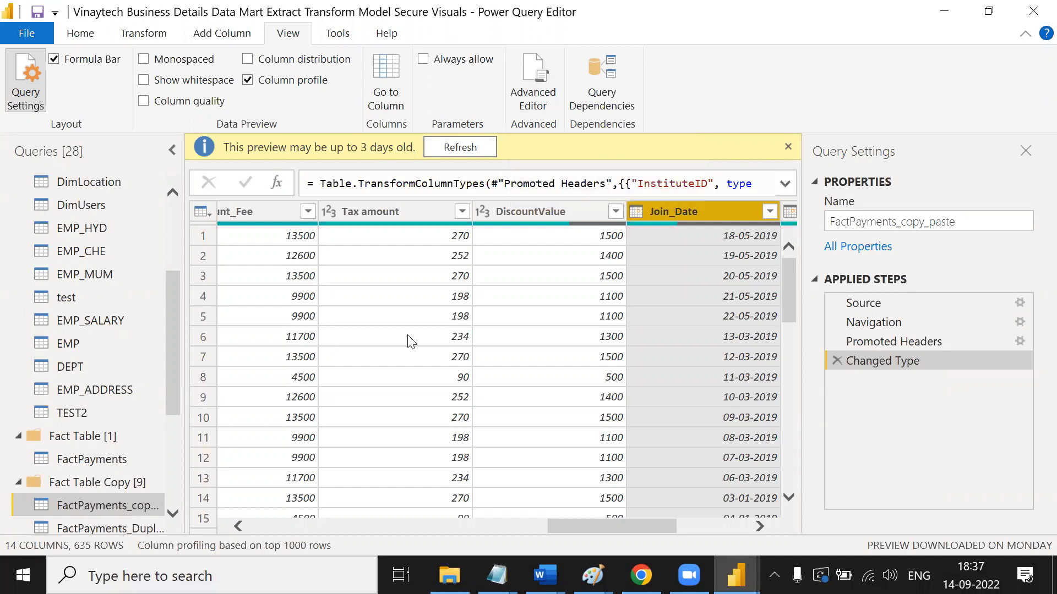
click(532, 99)
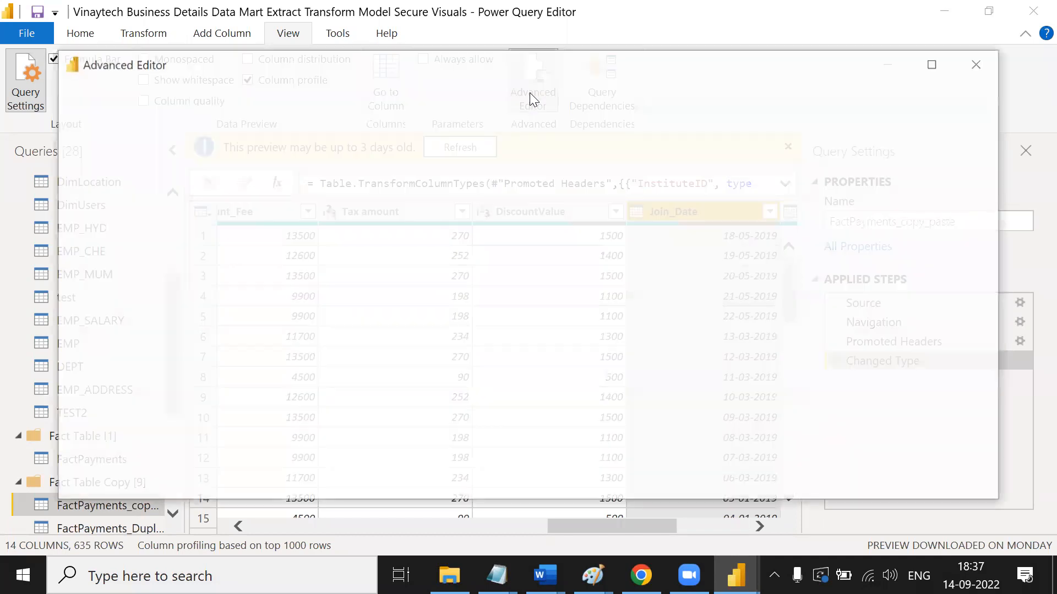
double_click(103, 163)
double_click(104, 238)
drag(231, 254, 120, 254)
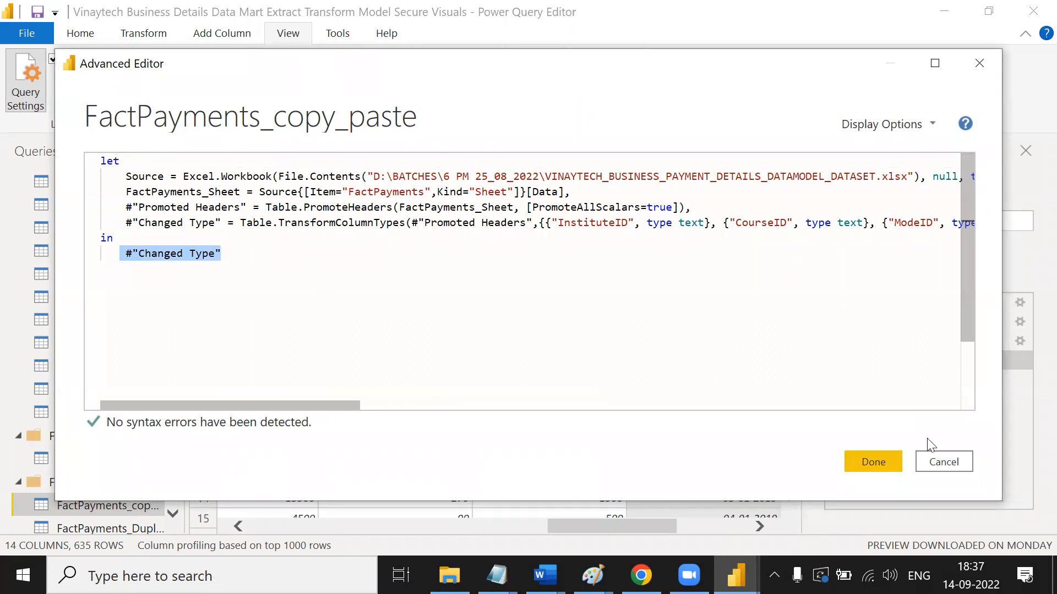
click(943, 462)
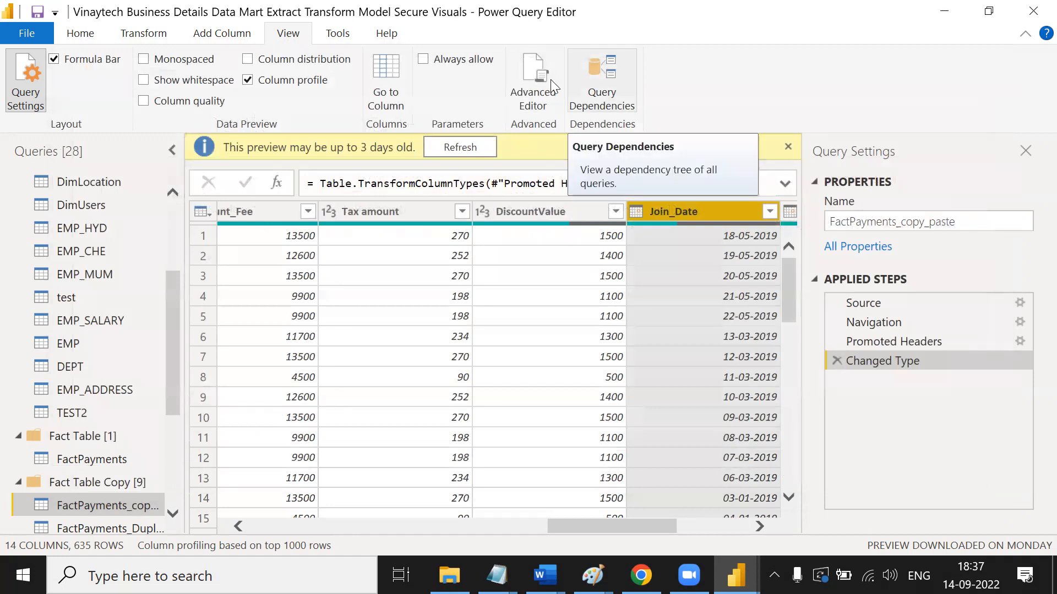
Open the Query Dependencies tree and set it to Left to Right Layout.
click(615, 109)
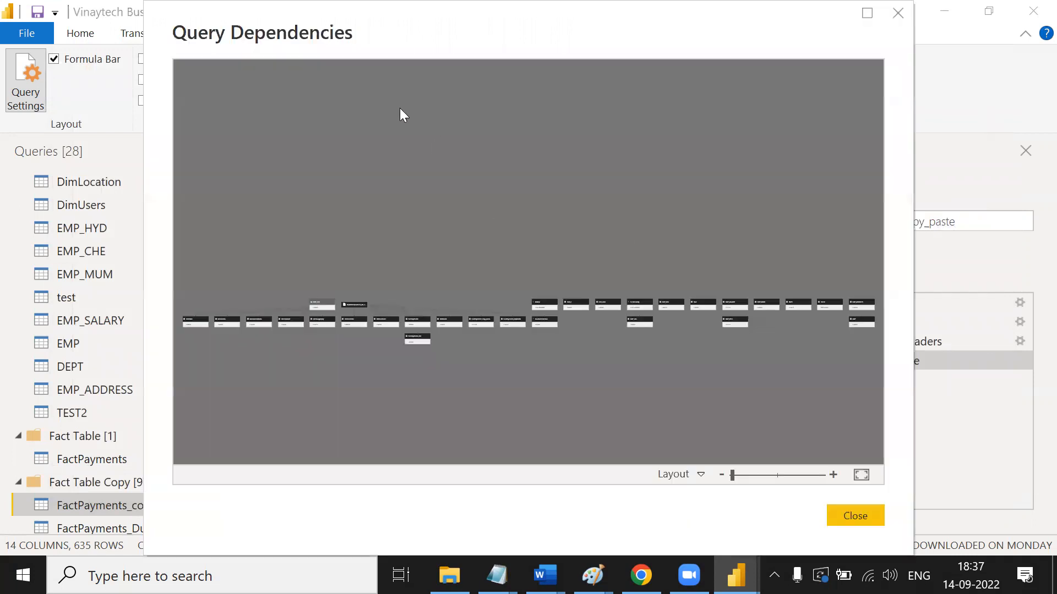
click(701, 476)
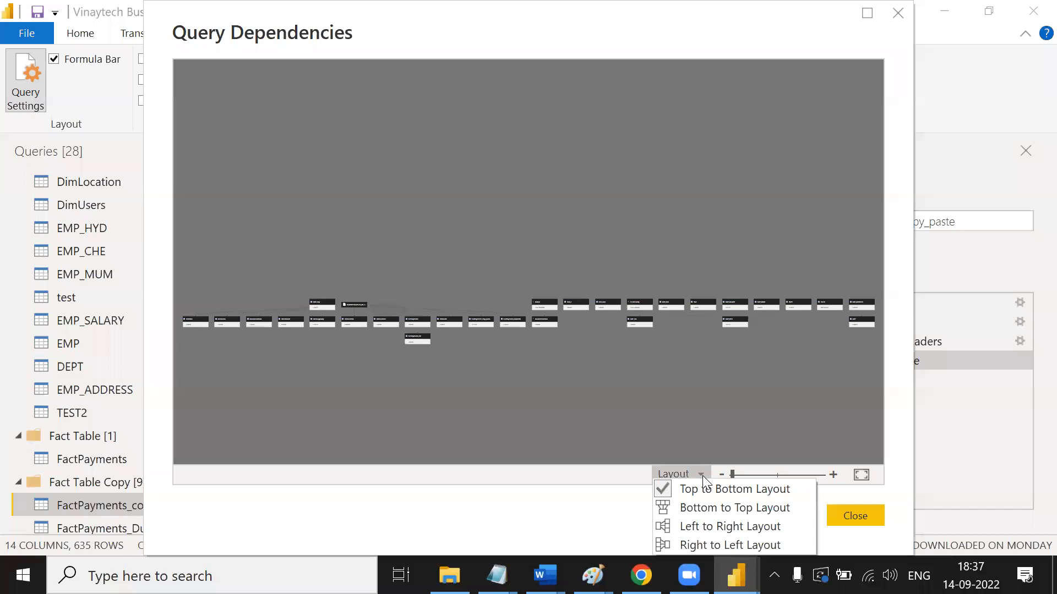
click(715, 530)
Examine the dependency tree closely around FactPayments, the source file and the Dim tables linked to it.
scroll(701, 360, up, 2)
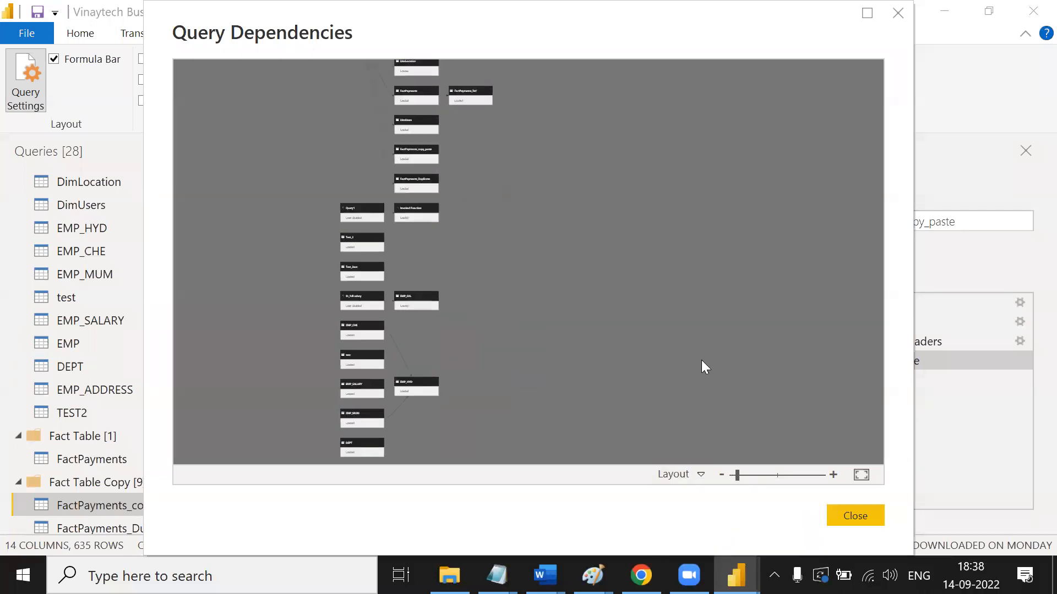
drag(516, 176, 670, 347)
scroll(676, 343, up, 3)
scroll(676, 342, up, 1)
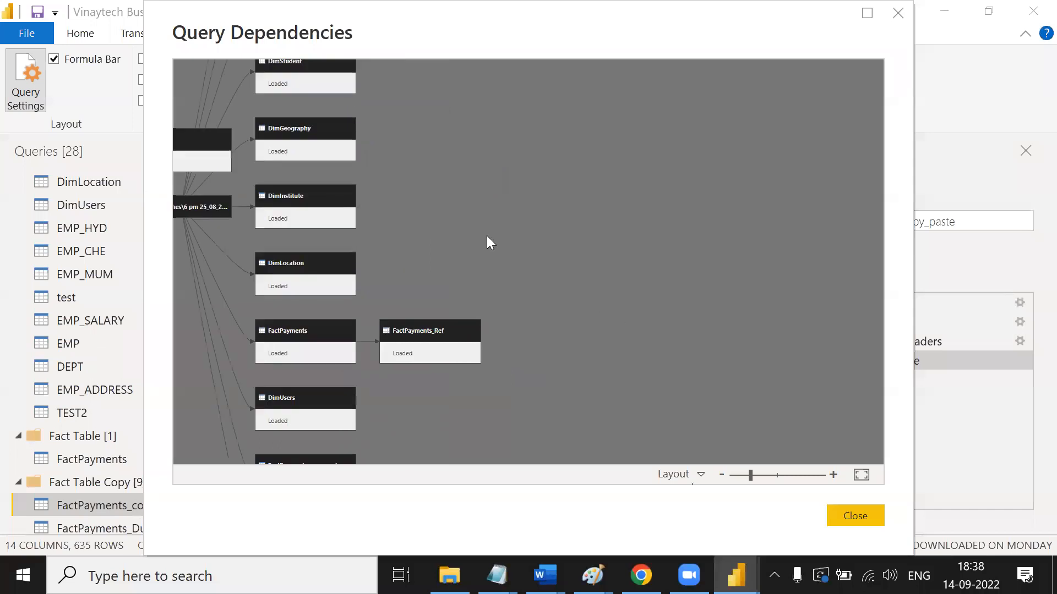
drag(488, 241, 724, 237)
scroll(725, 261, up, 3)
scroll(725, 261, up, 1)
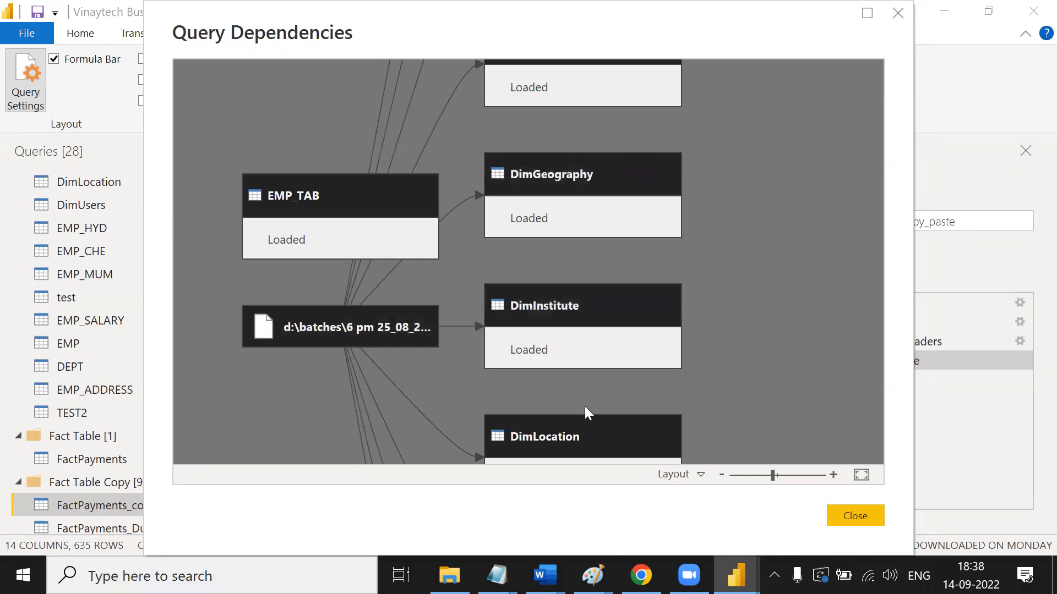
Examine the rest of the dependency tree, including FactPayments_Ref, Query1, fn_full salary, the EMP_HYD links and EMP_ADDRESS to EMP.
scroll(584, 406, down, 1)
scroll(743, 168, down, 5)
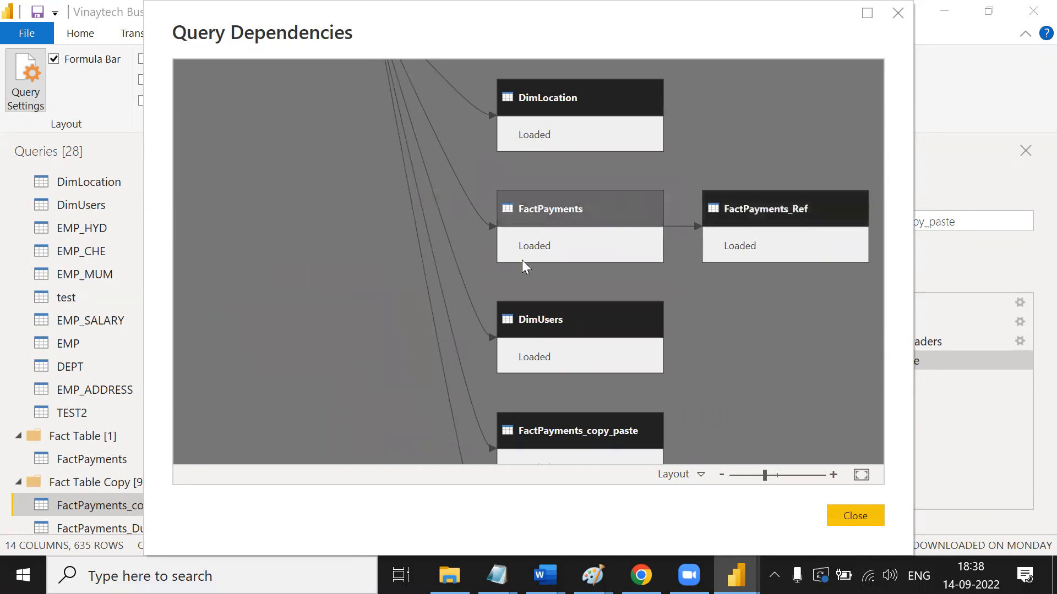
scroll(747, 246, down, 2)
scroll(748, 243, up, 2)
scroll(726, 285, down, 8)
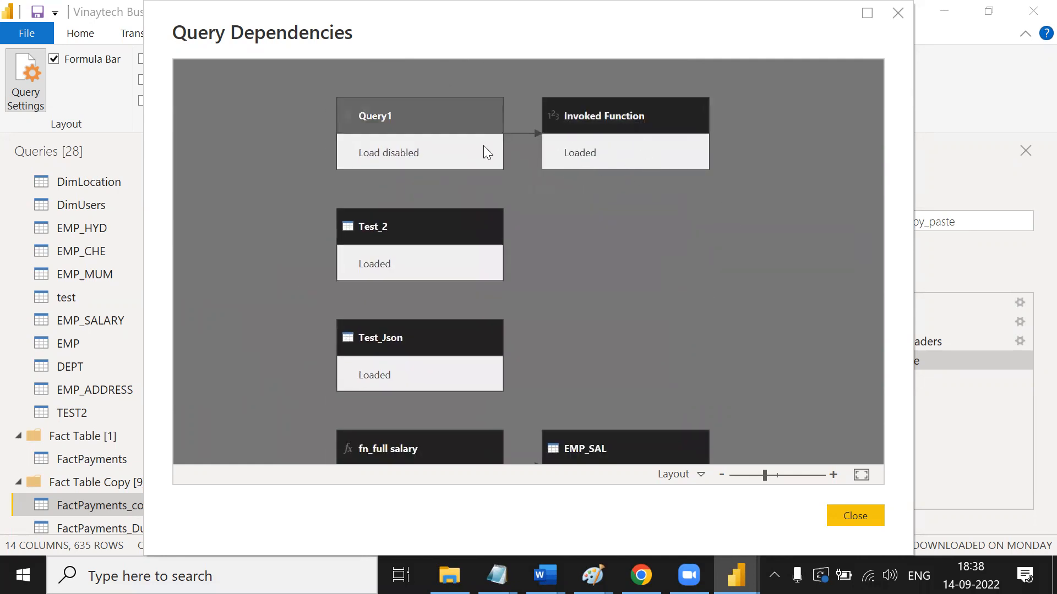
scroll(649, 330, down, 3)
scroll(627, 305, down, 1)
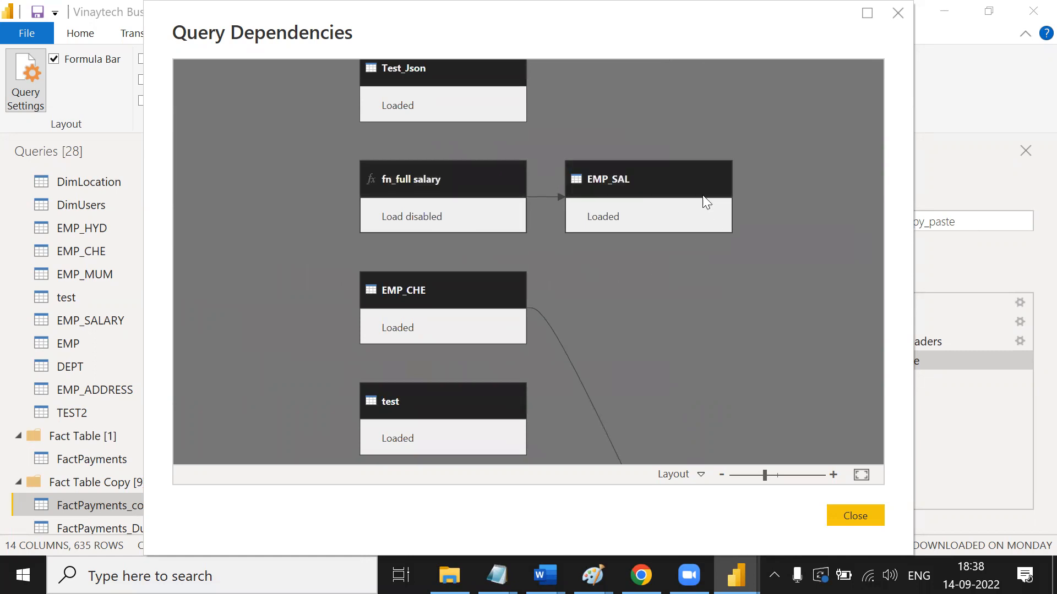
scroll(617, 124, down, 3)
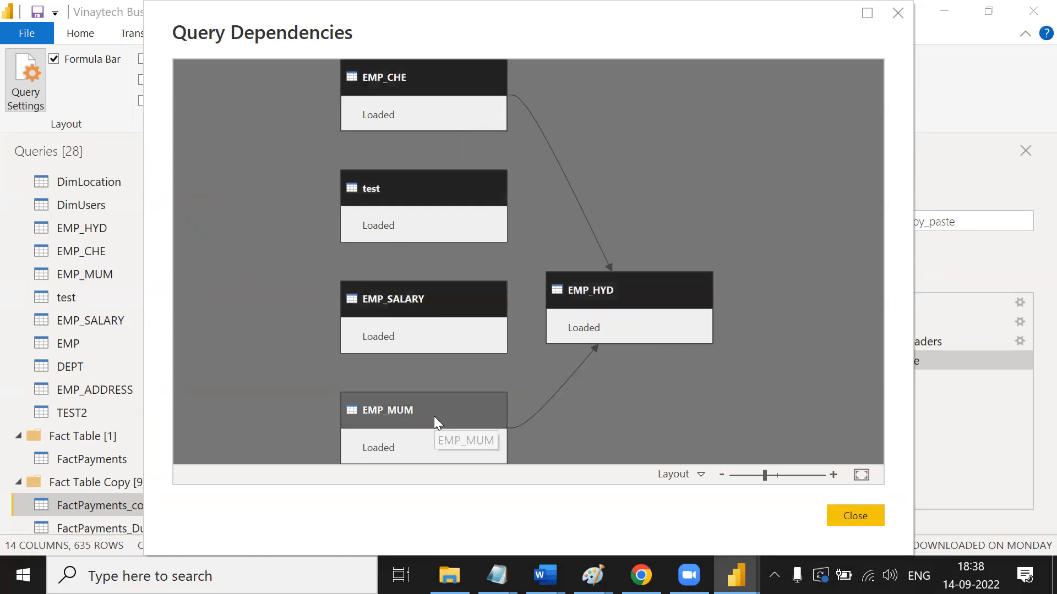
scroll(789, 322, down, 9)
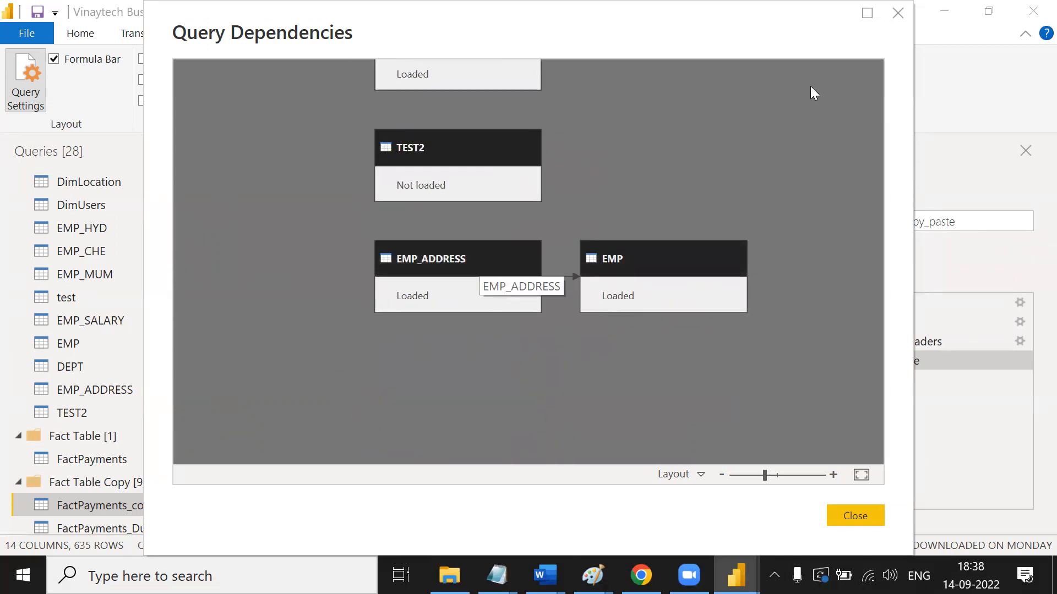
scroll(769, 265, up, 10)
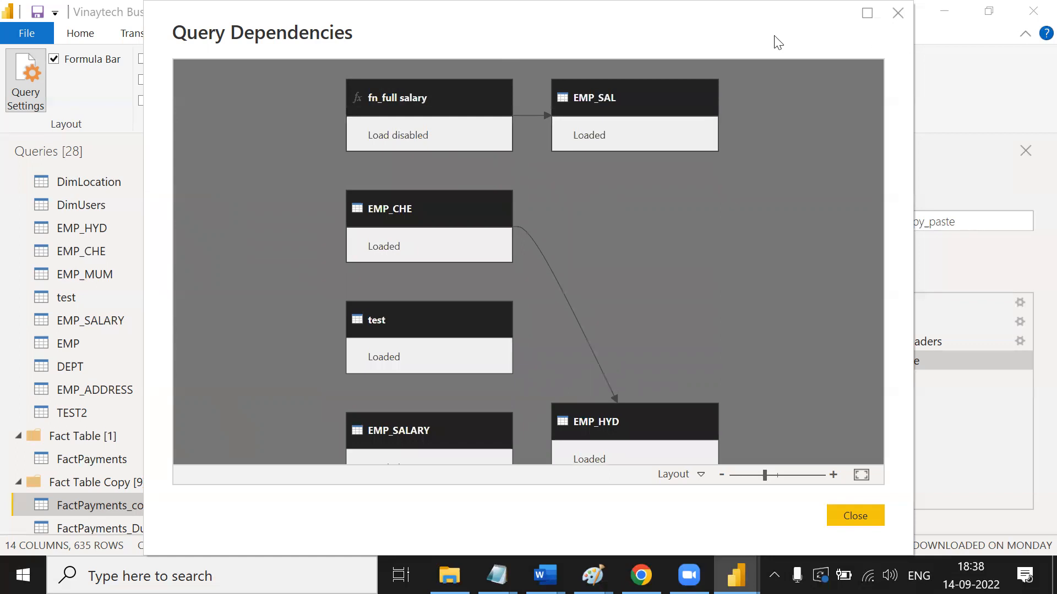
drag(778, 41, 906, 59)
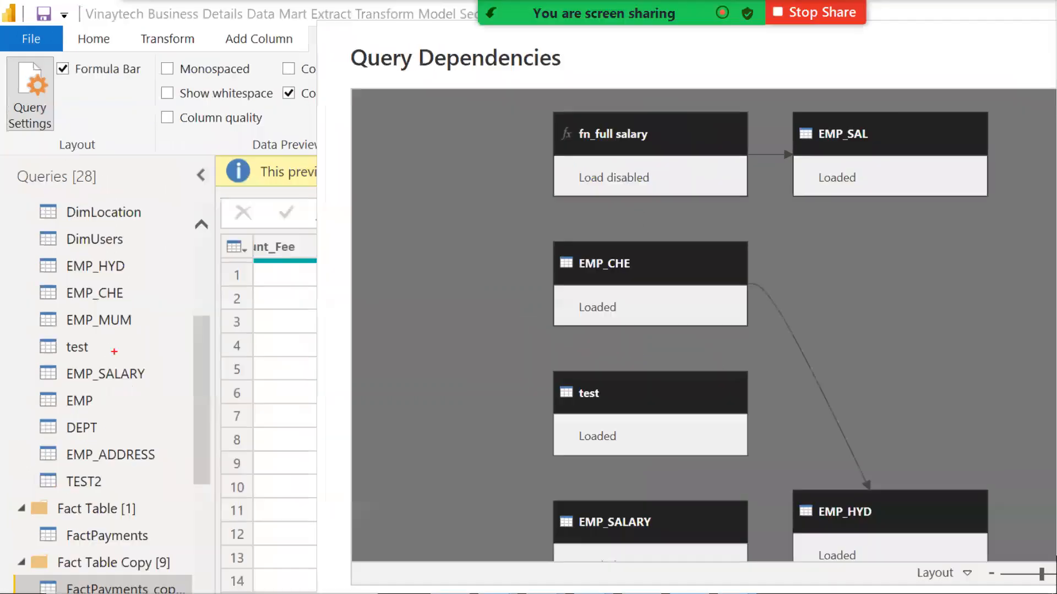
Circle the whole query list in red and draw an arrow pointing to EMP_HYD in the dependency tree.
mouse_move(163, 171)
mouse_down()
mouse_move(21, 192)
mouse_move(45, 498)
mouse_up()
mouse_move(51, 582)
mouse_down()
mouse_move(272, 360)
mouse_move(193, 226)
mouse_up()
drag(117, 265, 186, 310)
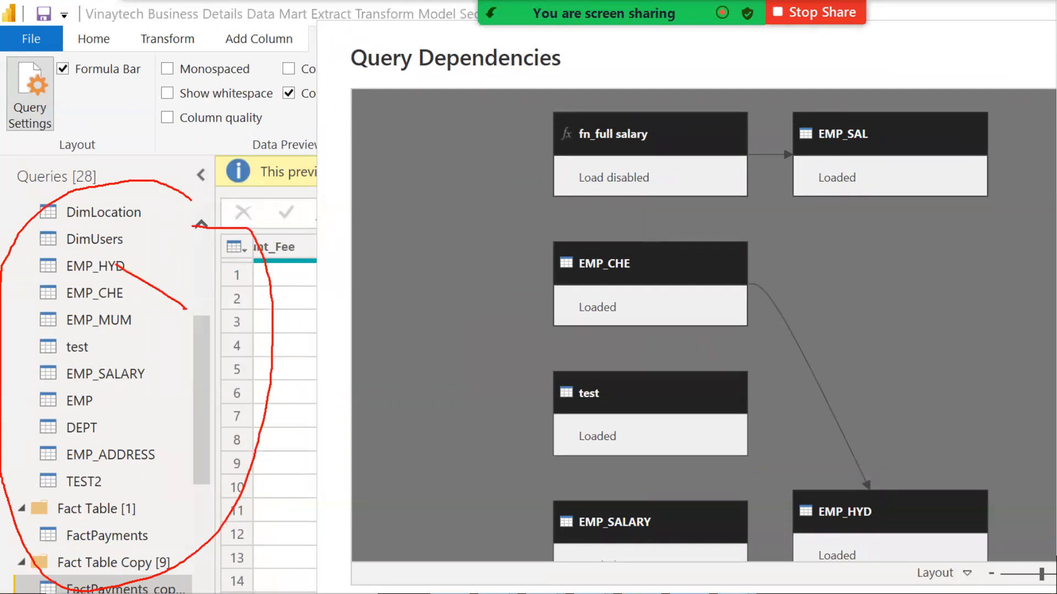
drag(952, 488, 998, 499)
drag(904, 479, 1056, 417)
Write the on-screen note "2020 added... We are not able to find a proper dependencies in the Power Query..." over the dependency tree.
click(376, 104)
text(20)
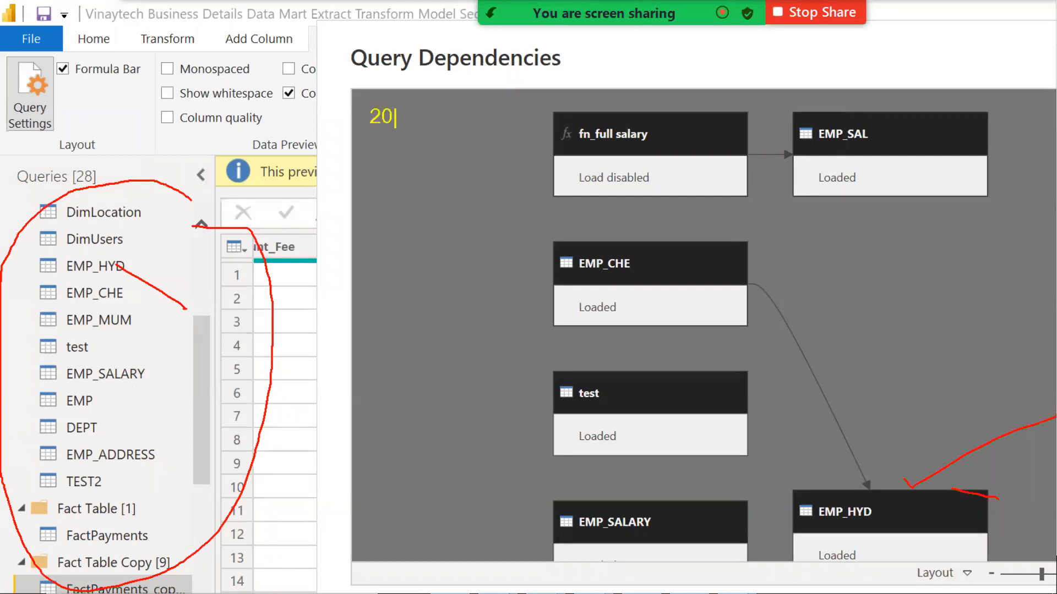
text(20 added...)
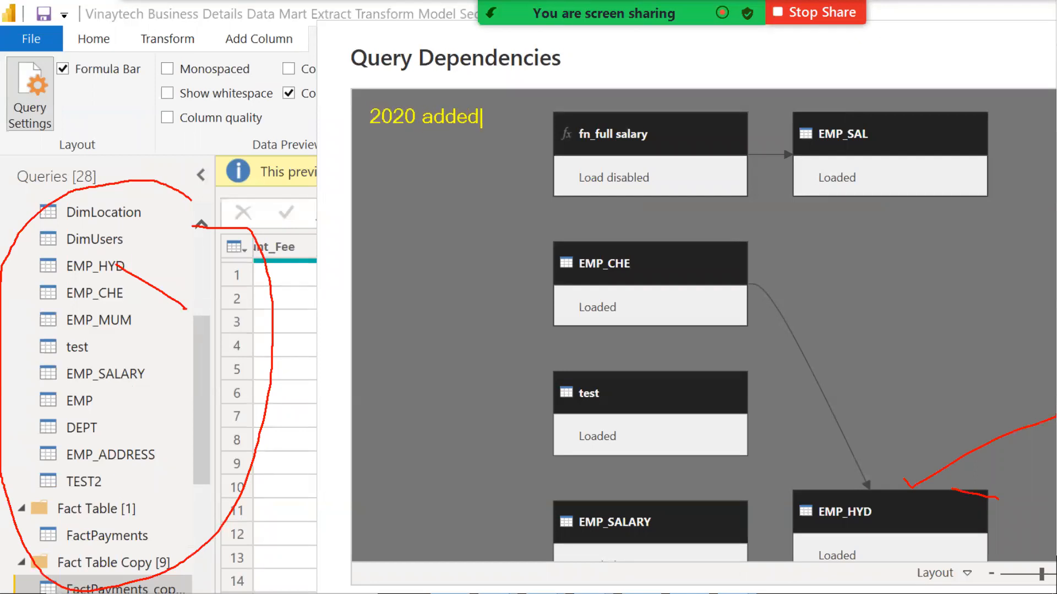
key(Return)
text(We are )
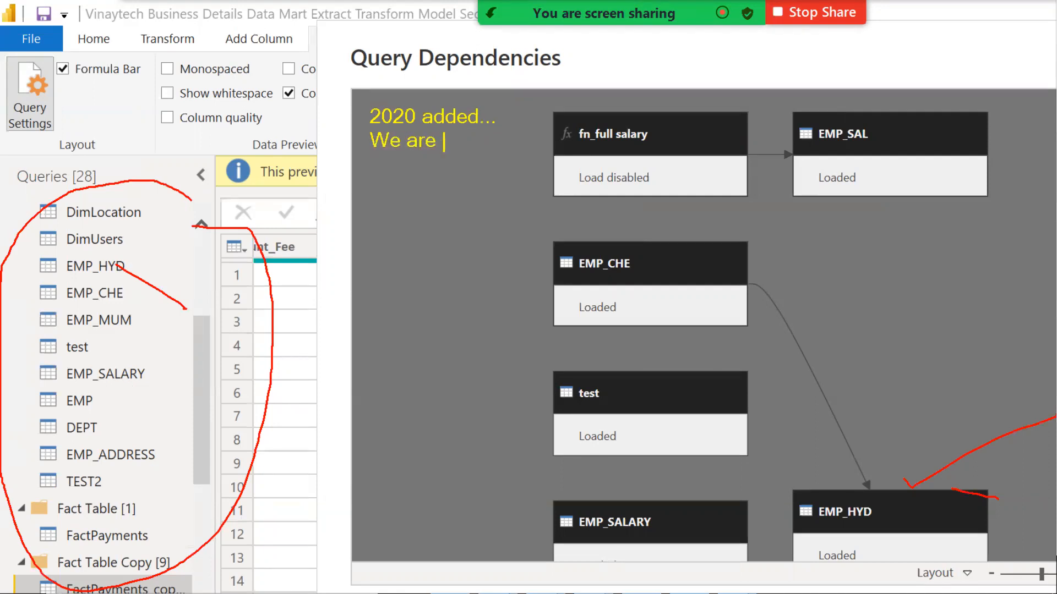
text(not able to)
key(Return)
text(find)
text(a proper )
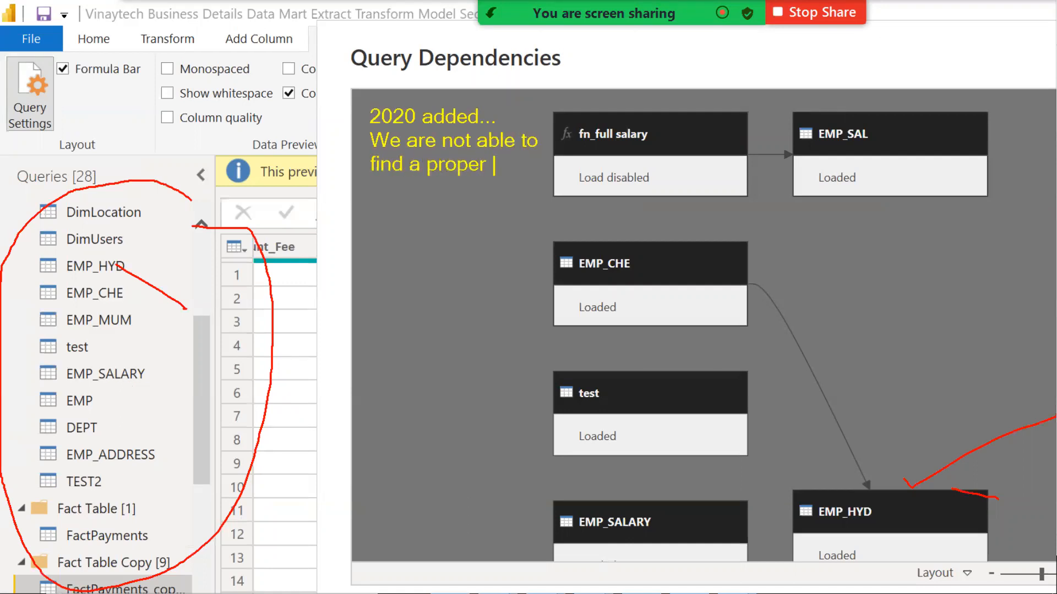
text(dependen)
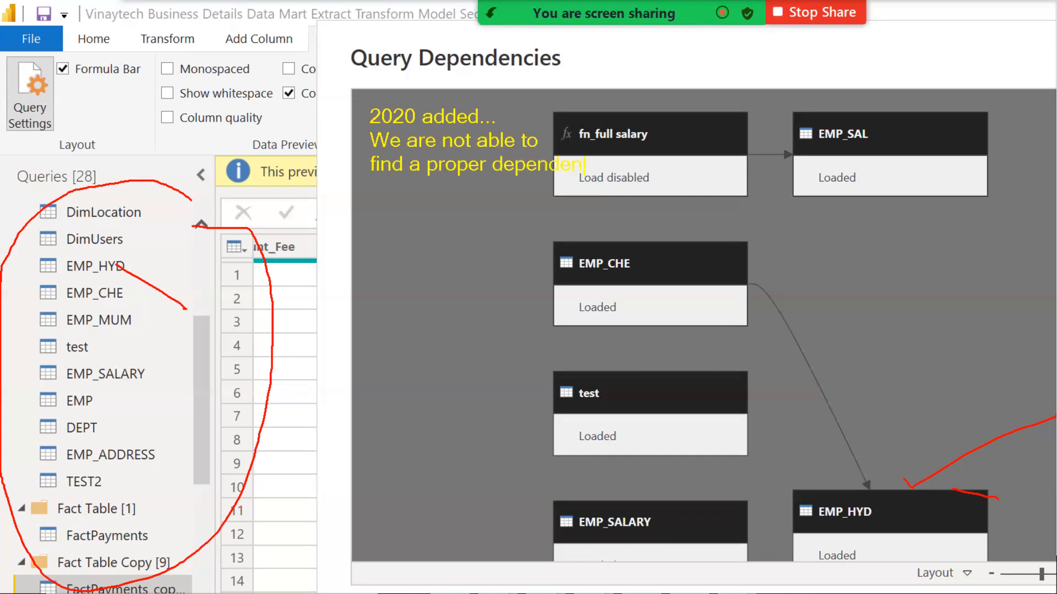
text(cies)
key(Return)
text(in the Power Query..)
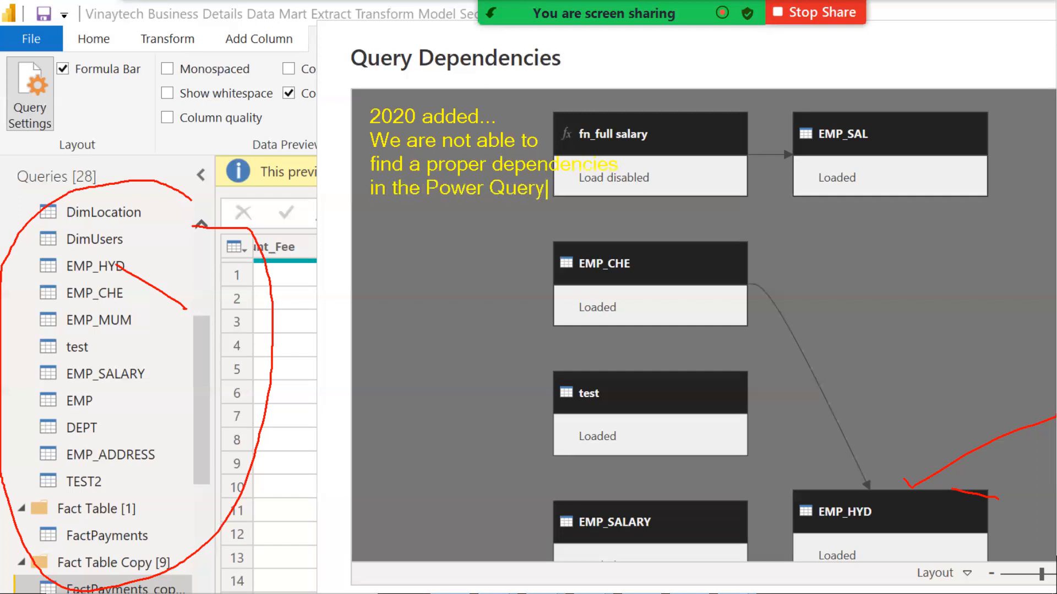
Add the question "What are the sources used for the queries in this document?" below a blank line in the note.
key(Return)
key(Return)
text(What )
text(is)
key(BackSpace)
key(BackSpace)
key(BackSpace)
text(are the siurc)
key(BackSpace)
key(BackSpace)
key(BackSpace)
key(BackSpace)
text(ources used for the queries in this )
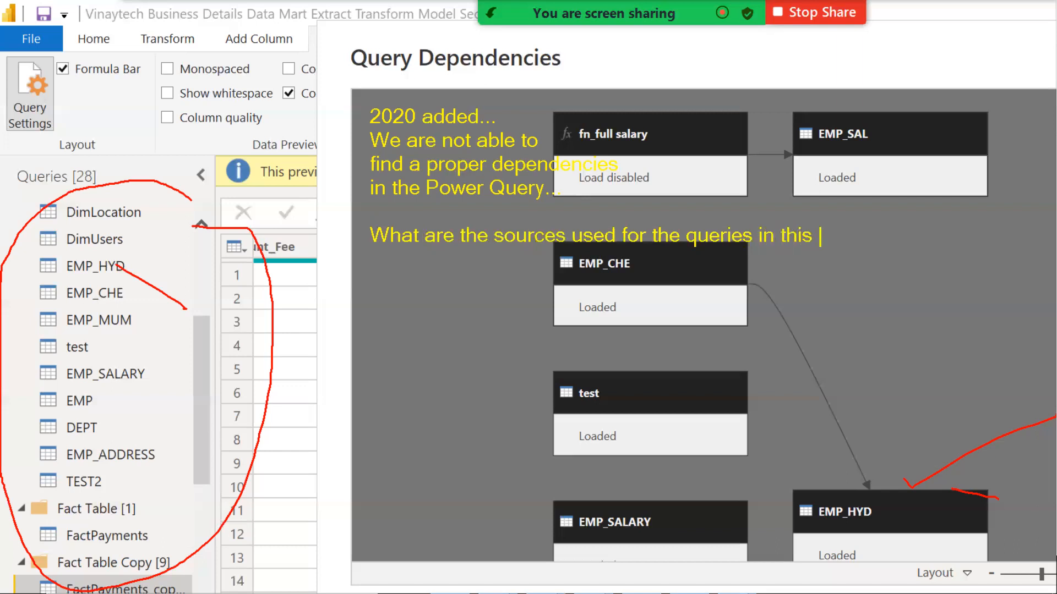
text(document?)
key(Return)
Add the line "which query constructured from which query" to the on-screen note, followed by a blank line.
text(which query)
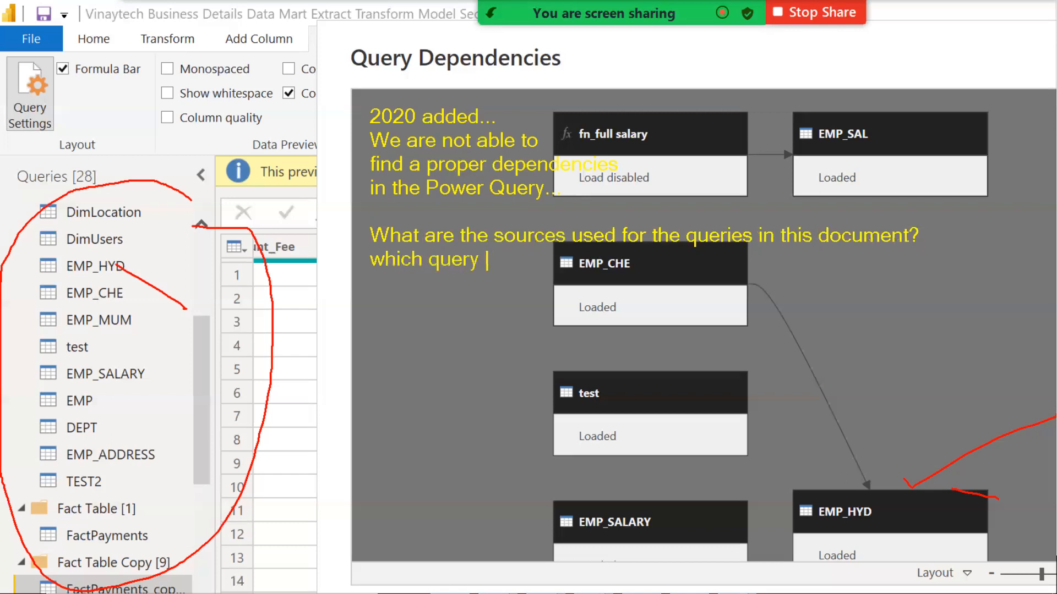
text( constructur)
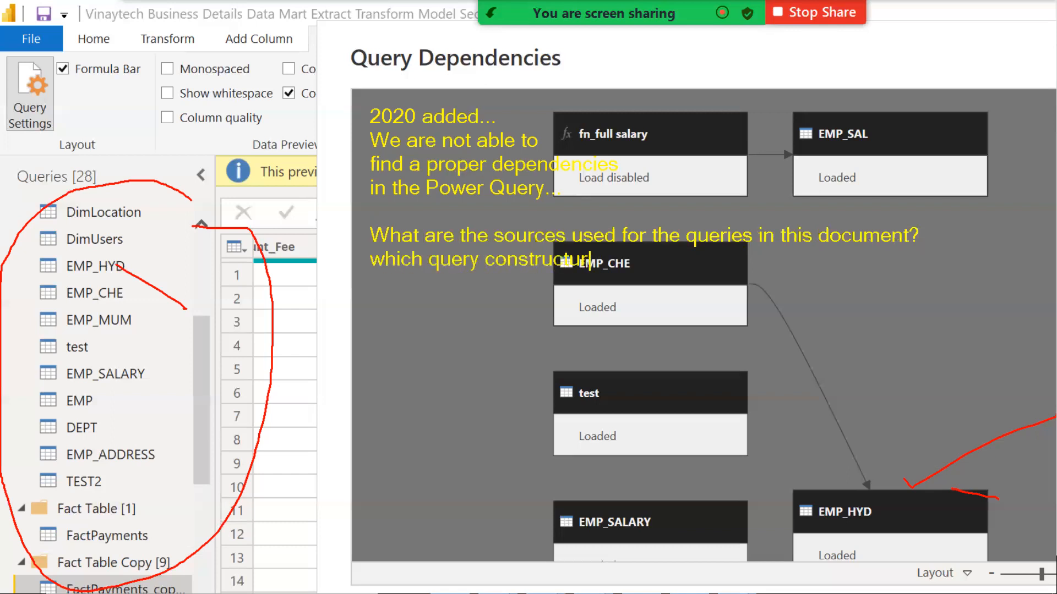
text(ed from wh)
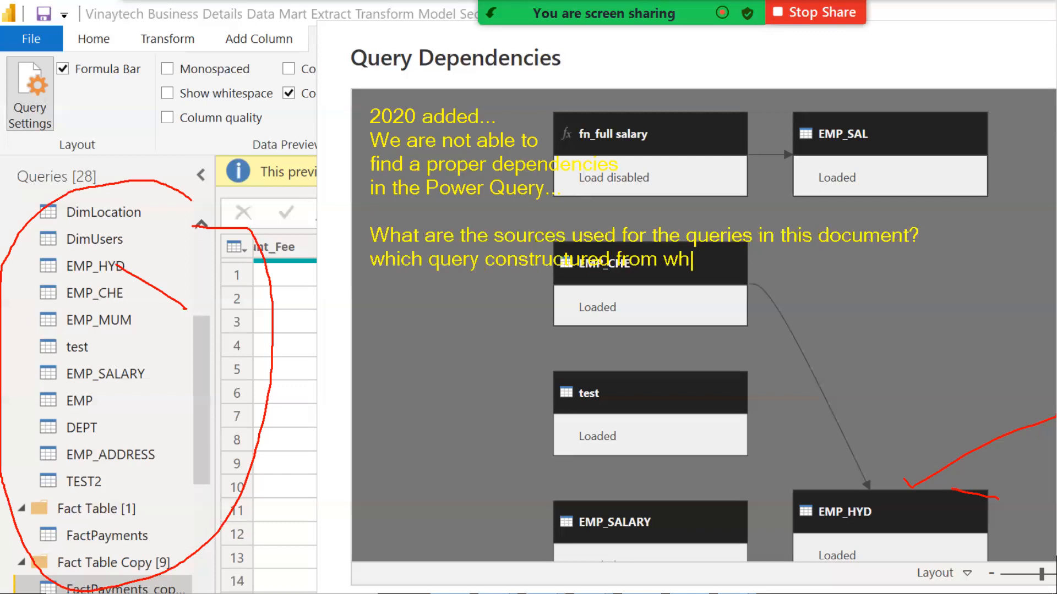
text(ich query)
key(Return)
key(Return)
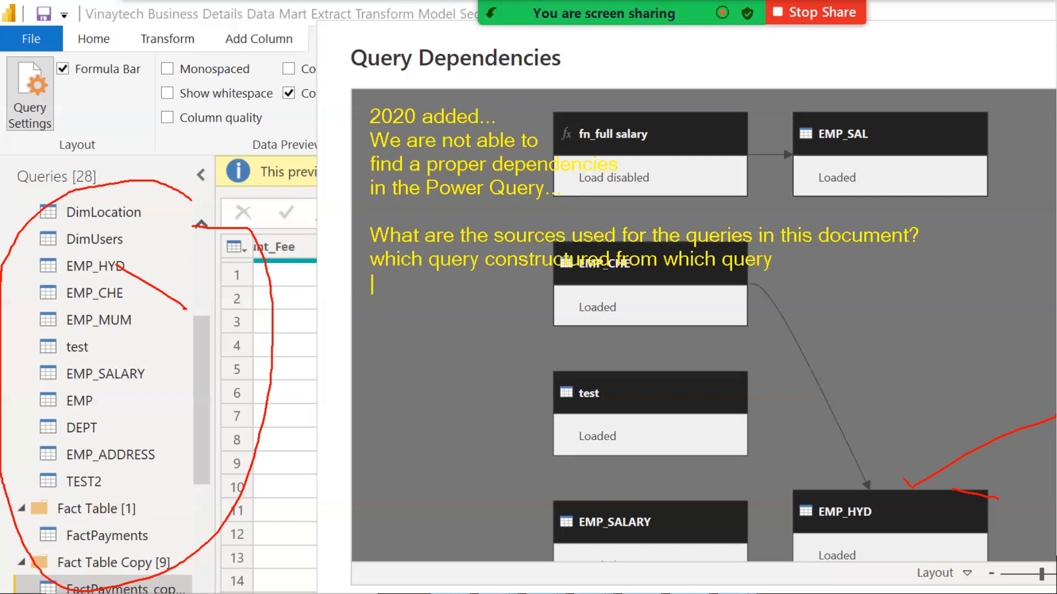
Complete the note with "how many areas this function is used?" and "how many areas this parameter used".
text(how many areas this)
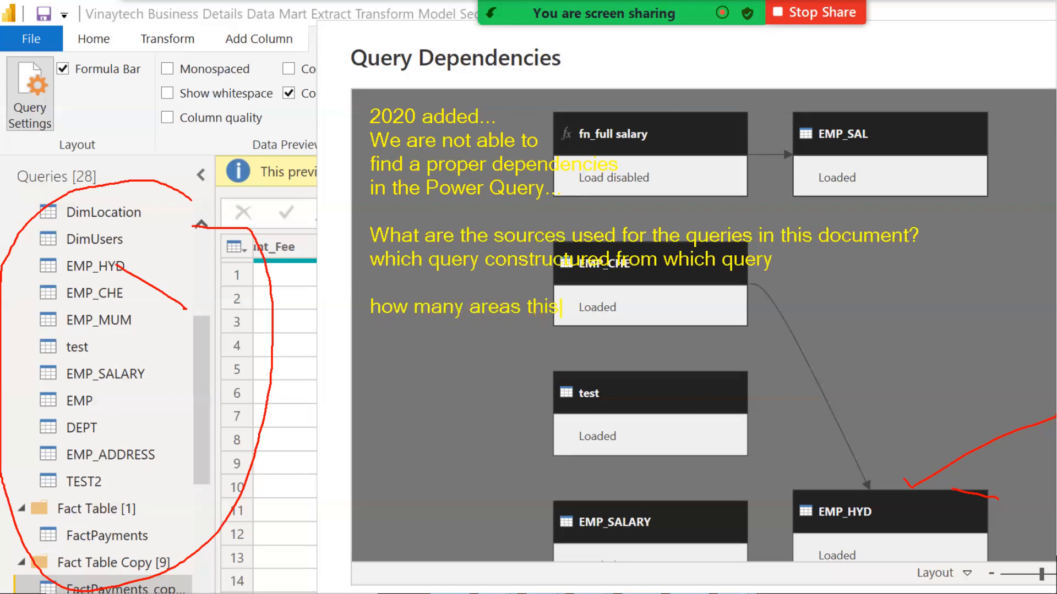
key(Return)
text(function is used?)
key(Return)
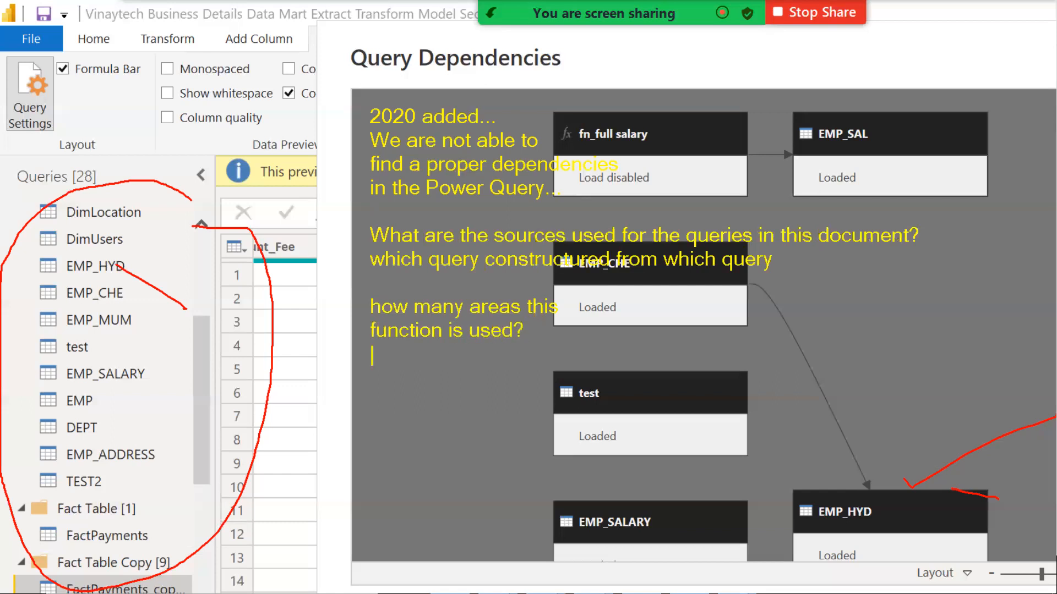
text(how many areas)
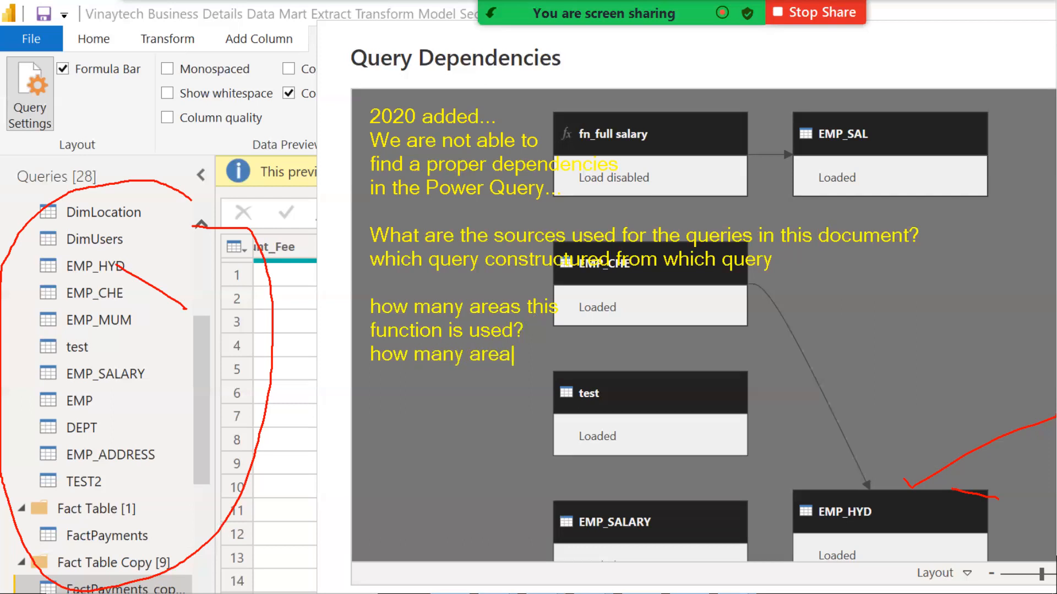
text( thios)
key(BackSpace)
key(BackSpace)
key(BackSpace)
text(s parameter used)
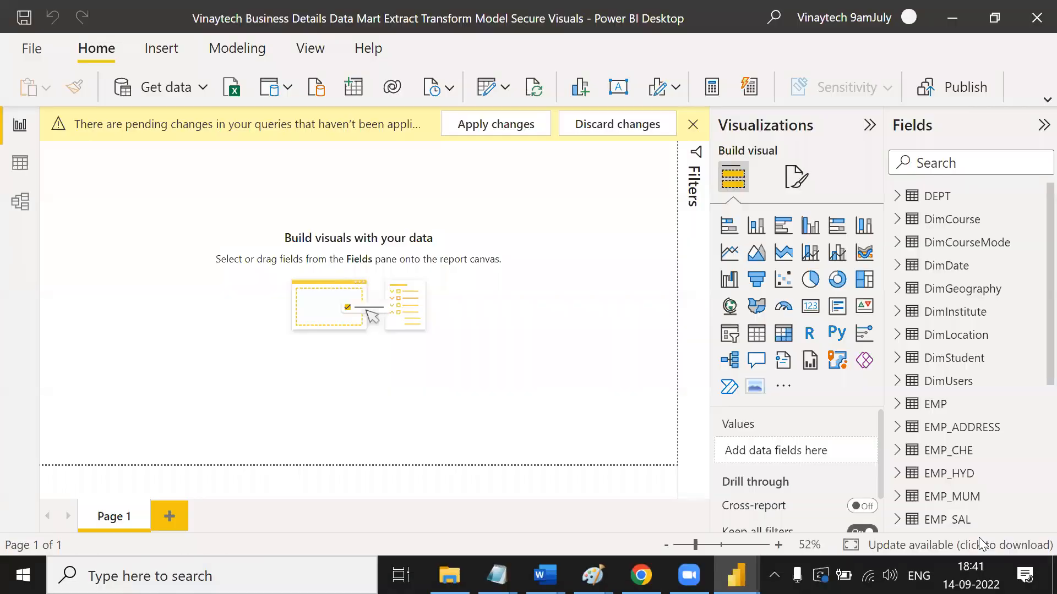
Switch back to the Power Query Editor window and look through its query list from Dimensions to Other Queries.
mouse_move(737, 575)
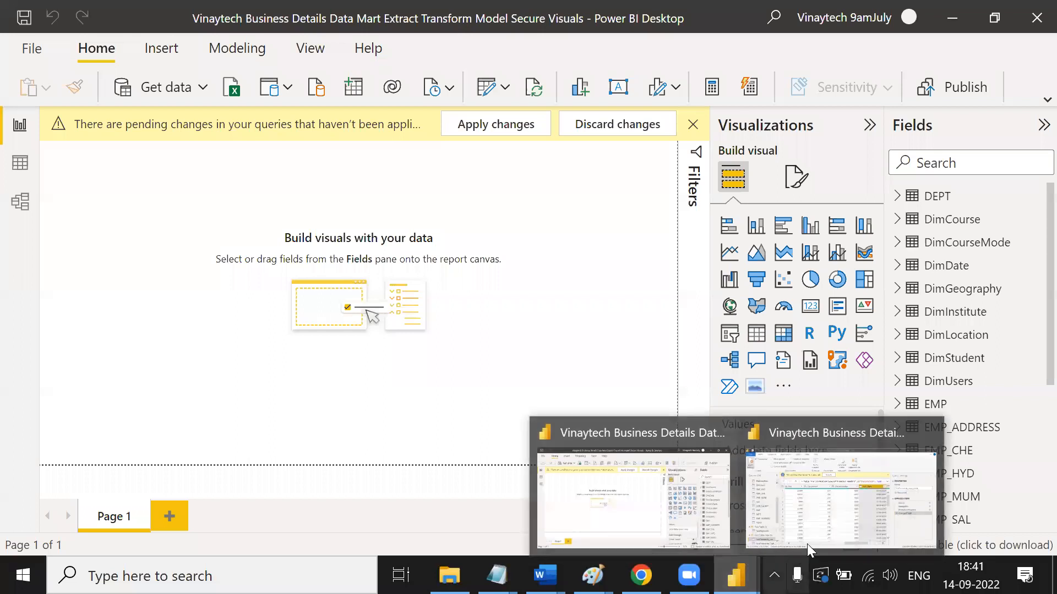
click(835, 483)
scroll(15, 264, up, 3)
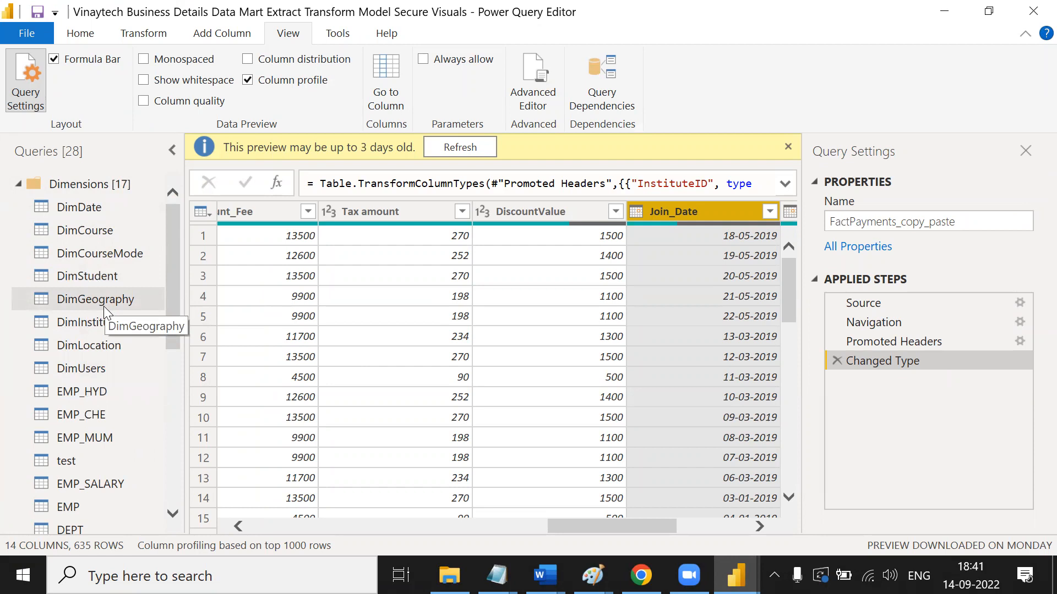
scroll(103, 306, down, 5)
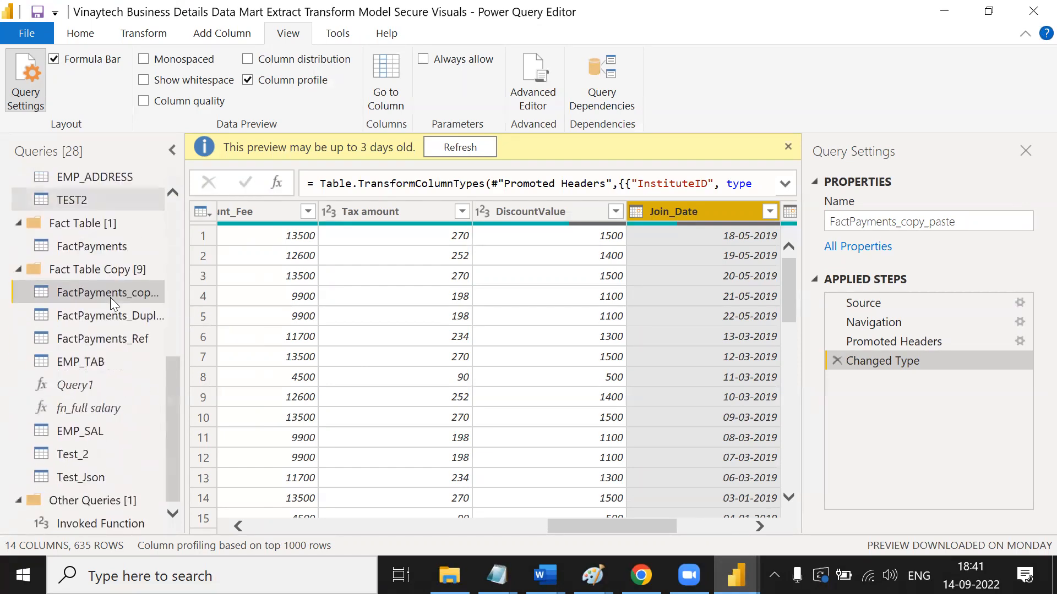
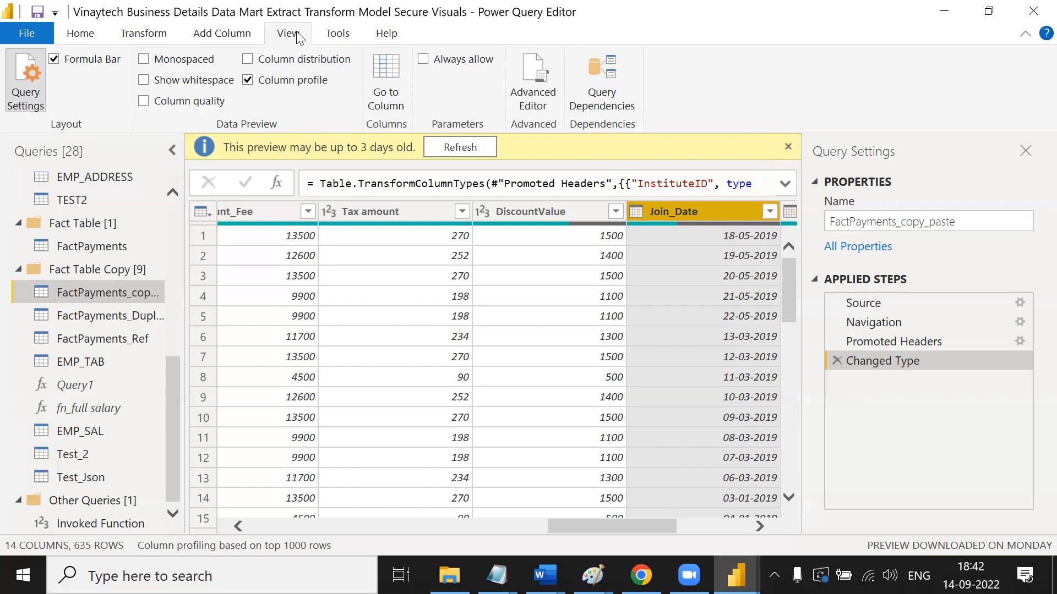
Show the Add Column commands and mark the General group in red, striking through its individual commands.
click(206, 34)
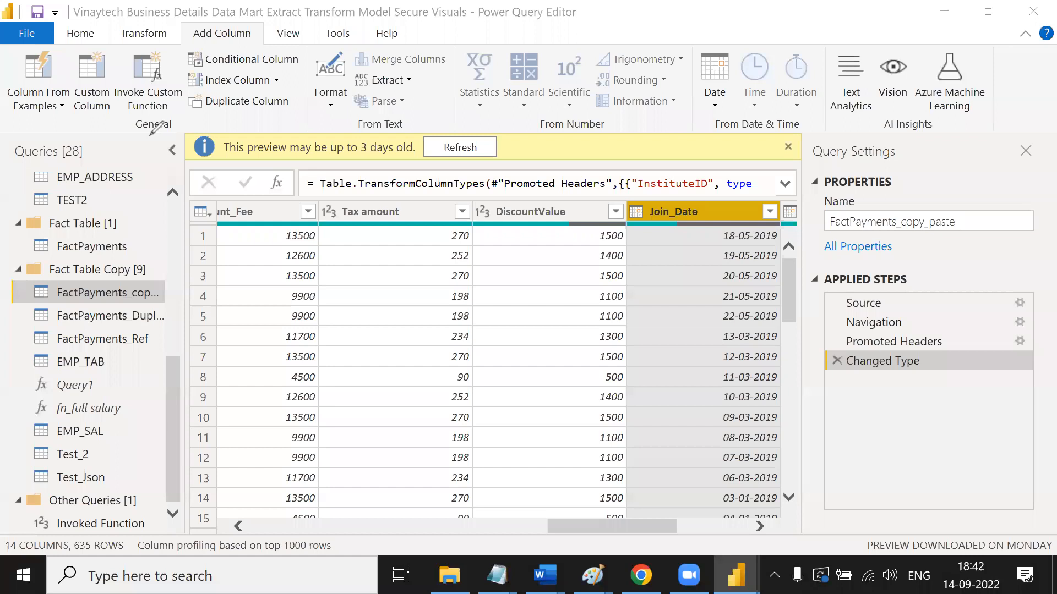
drag(19, 112, 68, 64)
drag(74, 103, 133, 54)
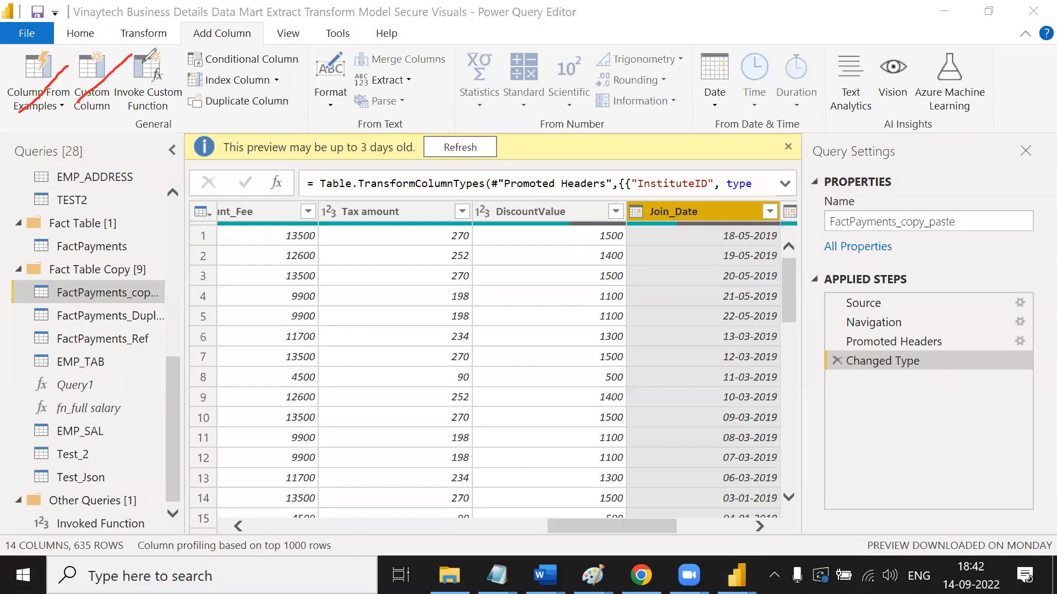
drag(114, 109, 182, 48)
drag(262, 64, 276, 34)
drag(201, 88, 254, 69)
drag(221, 112, 263, 96)
mouse_move(295, 40)
mouse_down()
mouse_move(294, 104)
mouse_move(80, 128)
mouse_move(226, 43)
mouse_move(275, 43)
mouse_up()
drag(141, 51, 222, 102)
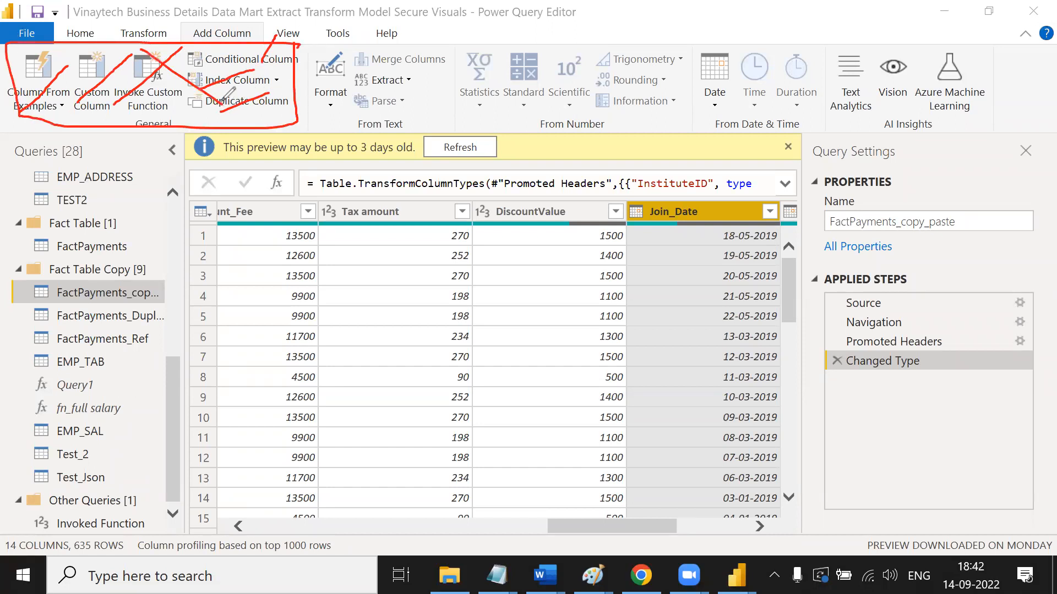
drag(182, 48, 97, 130)
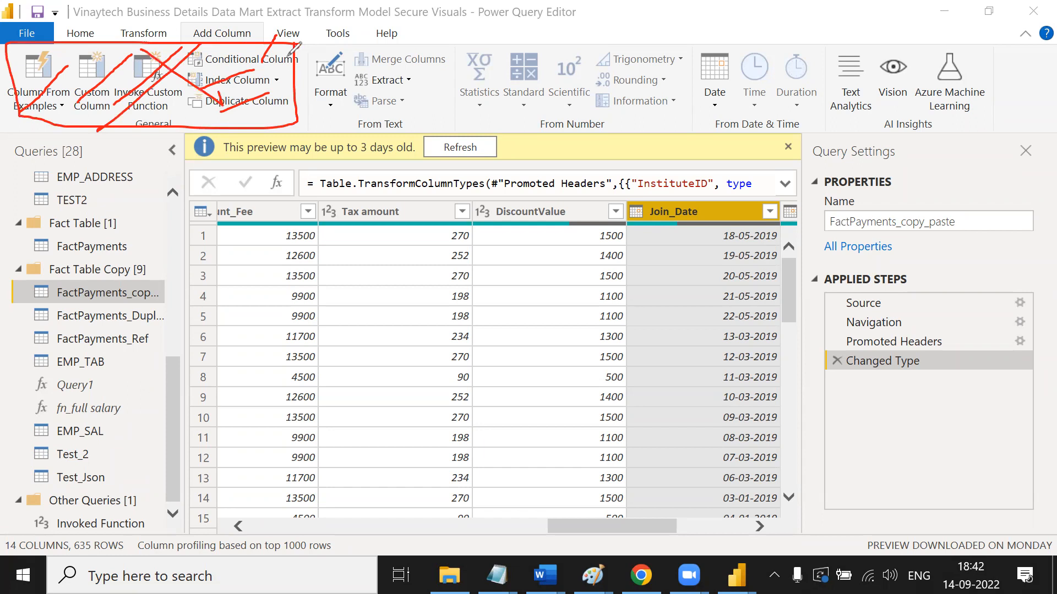
Tick the text and number commands in red and circle the From Text and From Number group names.
mouse_move(346, 94)
mouse_down()
mouse_move(331, 110)
mouse_move(391, 138)
mouse_move(367, 53)
mouse_up()
drag(443, 50, 395, 65)
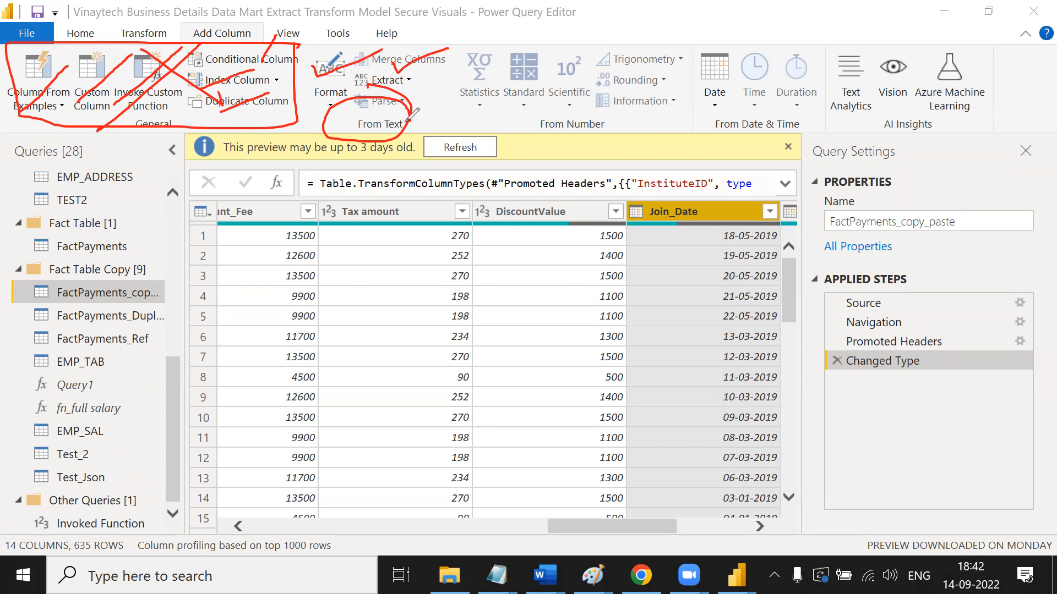
mouse_move(590, 96)
mouse_down()
mouse_move(605, 119)
mouse_move(506, 110)
mouse_move(588, 92)
mouse_up()
drag(513, 70, 576, 71)
drag(587, 84, 622, 69)
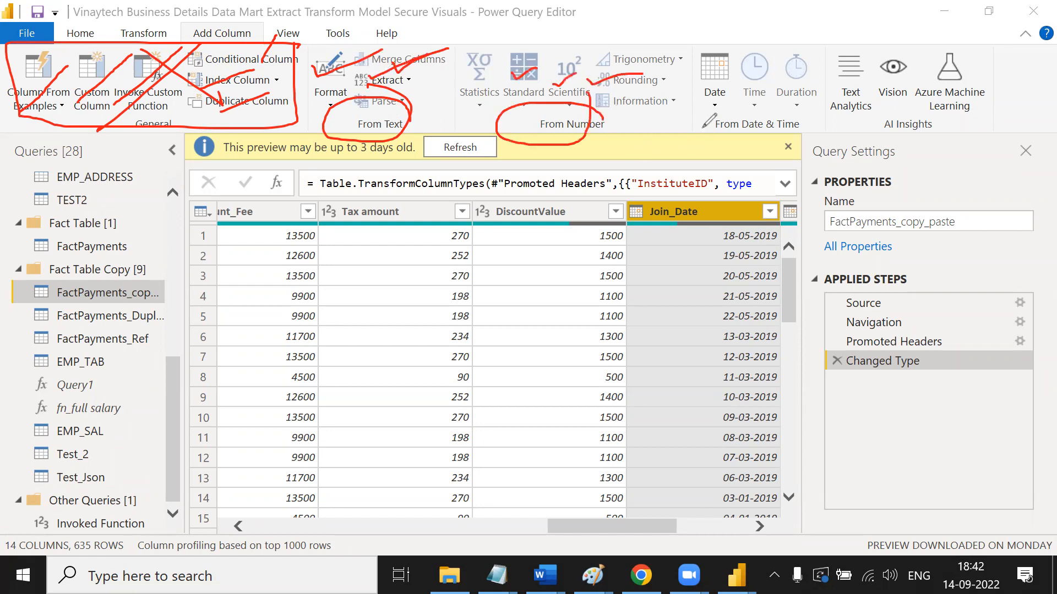
Circle From Date & Time and AI Insights with ticks on their commands, then clear all the drawn annotations.
mouse_move(793, 113)
mouse_down()
mouse_move(707, 132)
mouse_move(784, 142)
mouse_up()
drag(722, 92, 788, 75)
mouse_move(918, 110)
mouse_down()
mouse_move(887, 157)
mouse_move(916, 111)
mouse_up()
drag(873, 78, 922, 70)
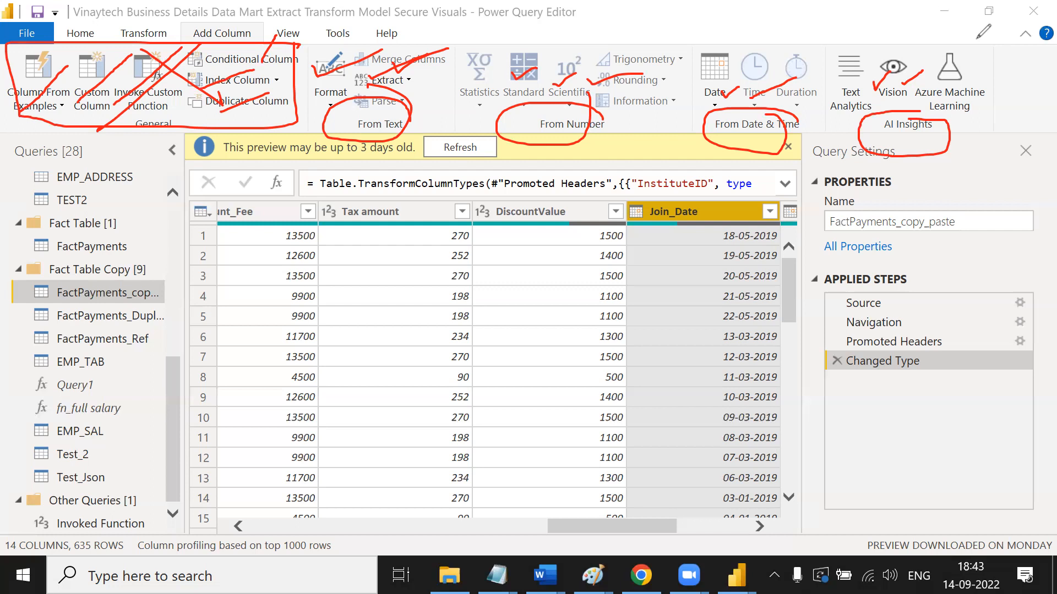
click(340, 118)
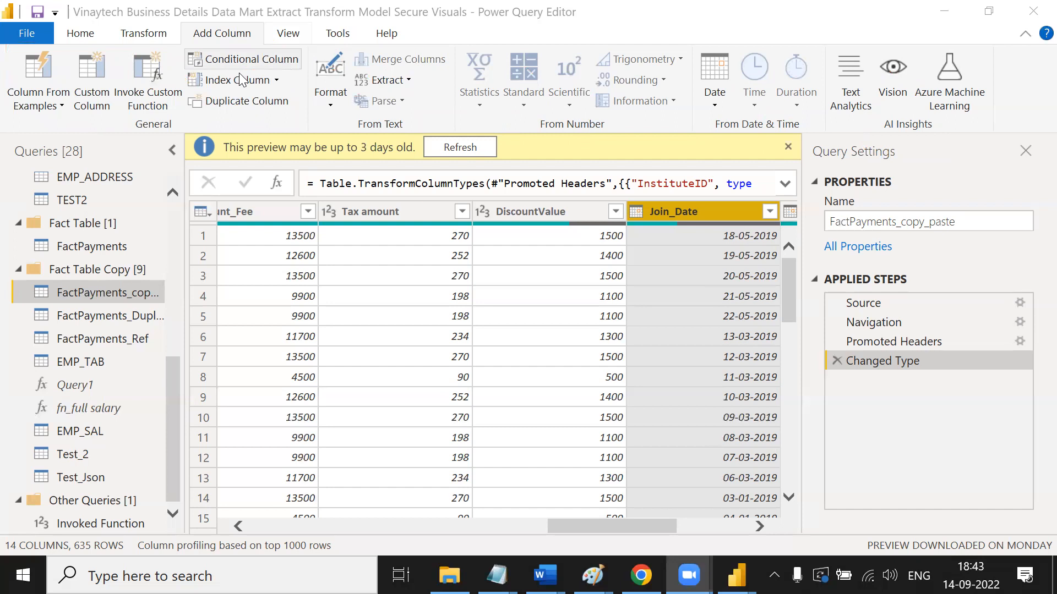
Show the Transform commands and tick the commands of the Table and Any Column groups in red.
click(142, 36)
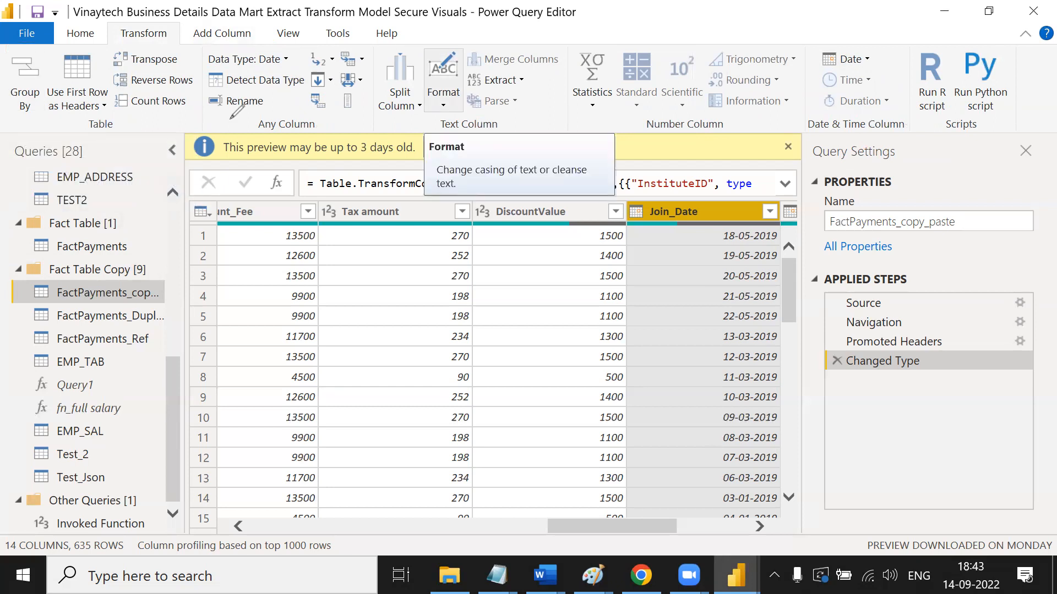
drag(10, 93, 56, 48)
mouse_move(77, 92)
mouse_down()
mouse_move(120, 48)
mouse_move(212, 25)
mouse_up()
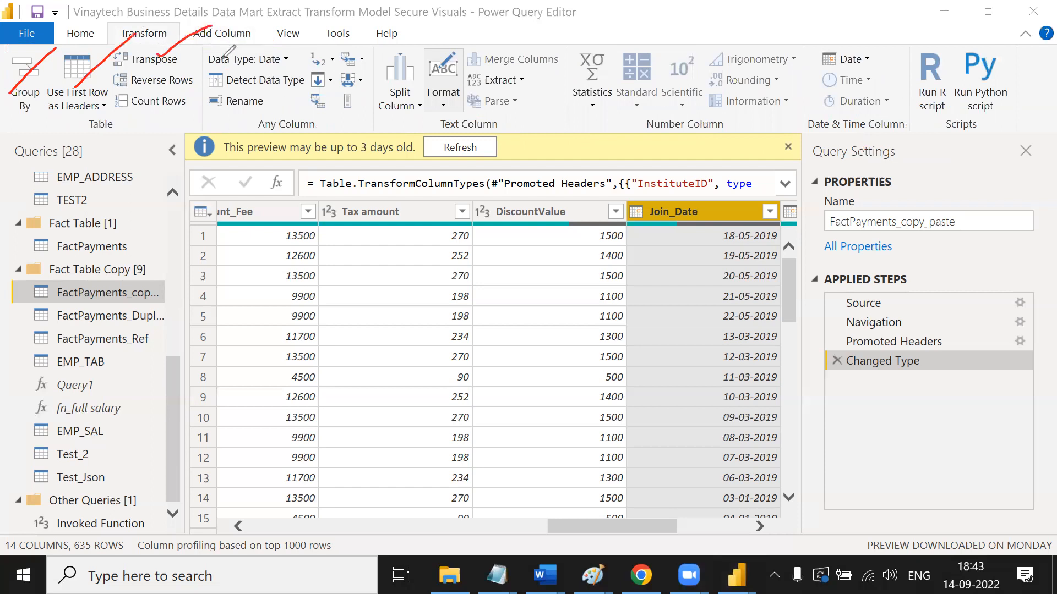
drag(174, 78, 202, 66)
drag(270, 55, 293, 45)
drag(263, 88, 378, 52)
drag(330, 97, 308, 111)
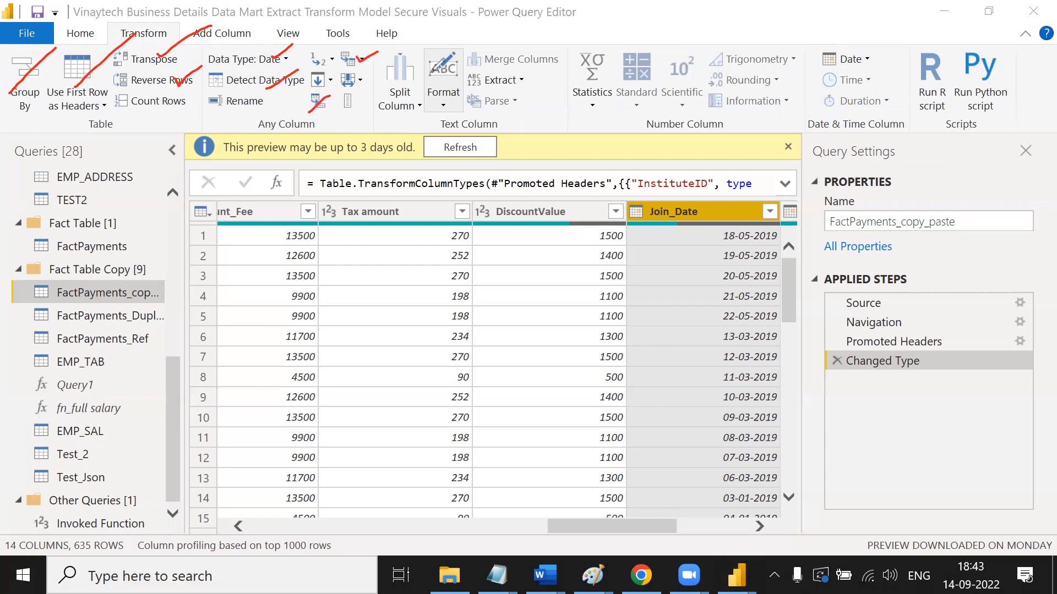
Circle Split Column, Scripts and the text, number and date column group names with ticks in red, then clear all the annotations.
mouse_move(426, 57)
mouse_down()
mouse_move(385, 128)
mouse_move(427, 64)
mouse_up()
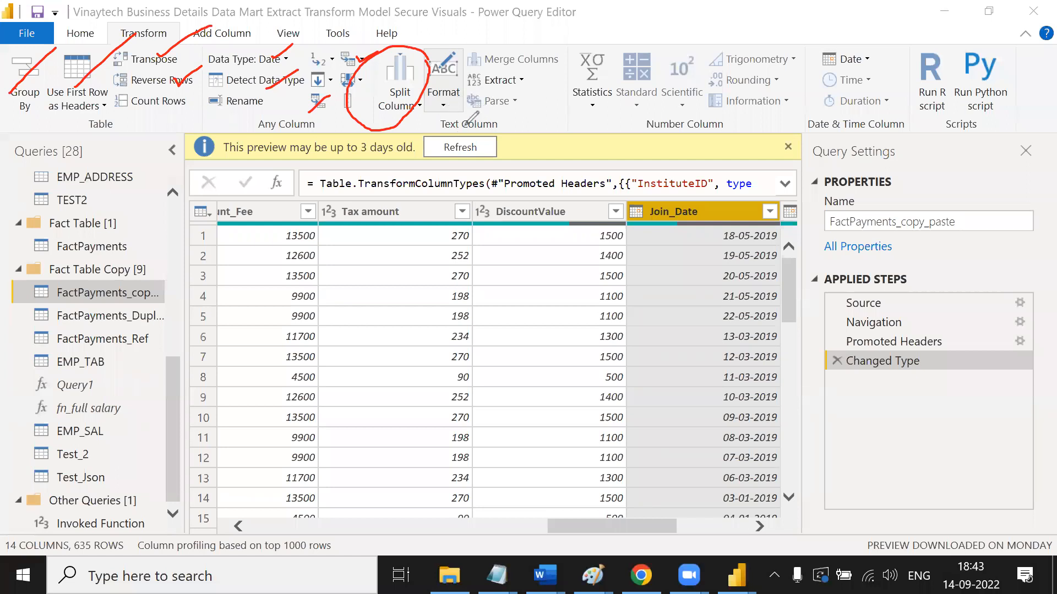
mouse_move(472, 88)
mouse_down()
mouse_move(452, 106)
mouse_move(506, 128)
mouse_up()
mouse_move(449, 107)
mouse_down()
mouse_move(514, 101)
mouse_move(512, 67)
mouse_move(582, 79)
mouse_up()
drag(728, 114, 788, 68)
mouse_move(881, 113)
mouse_down()
mouse_move(934, 126)
mouse_move(913, 106)
mouse_move(906, 130)
mouse_up()
drag(858, 99, 933, 35)
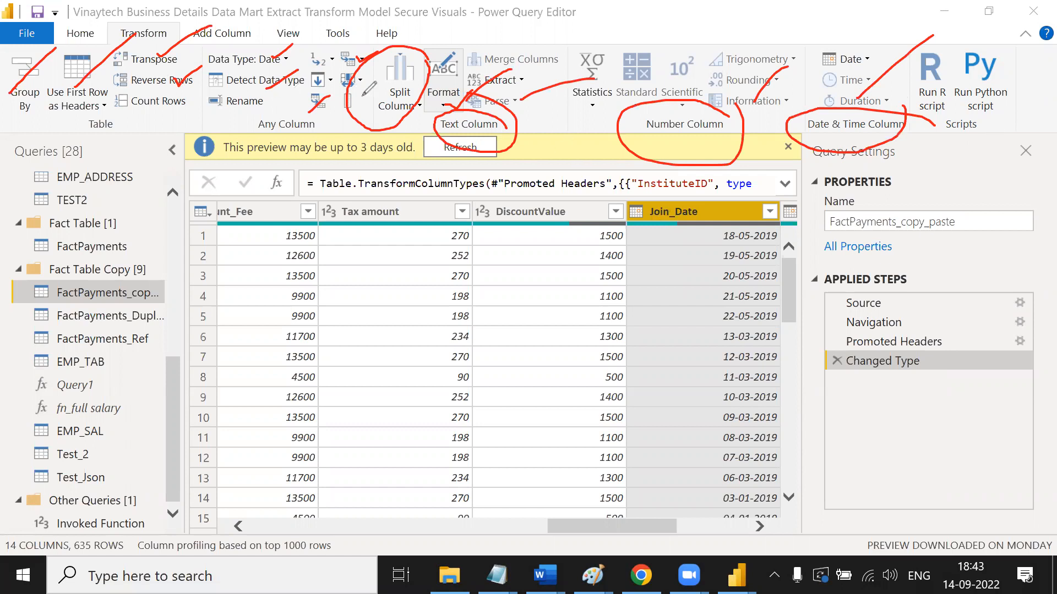
mouse_move(1022, 73)
mouse_down()
mouse_move(1014, 43)
mouse_move(920, 51)
mouse_move(1048, 110)
mouse_move(983, 39)
mouse_up()
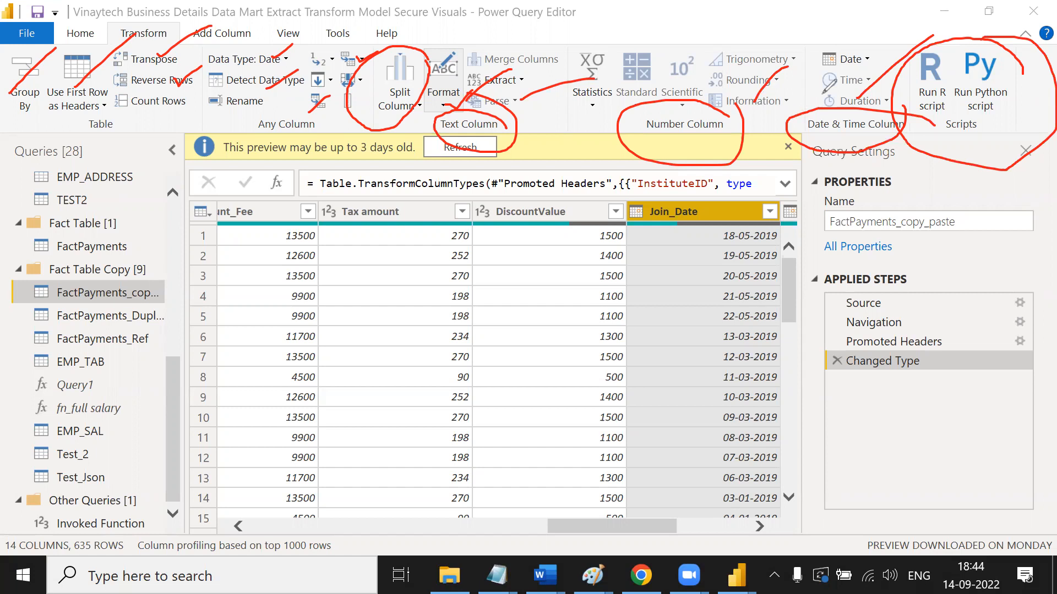
key(e)
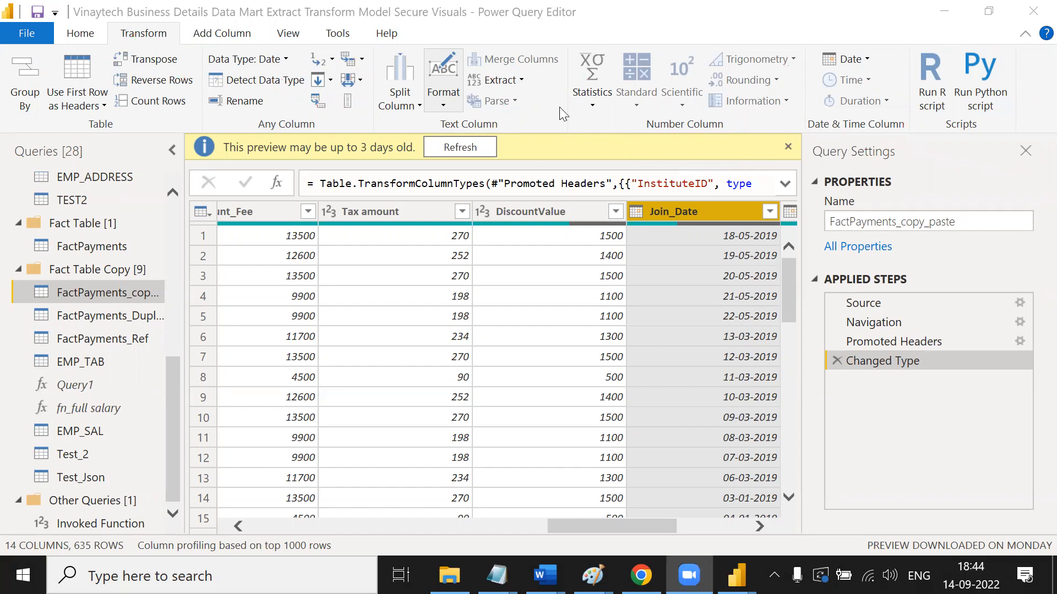
Compare the Add Column commands with the Transform commands, ending on Add Column.
click(233, 38)
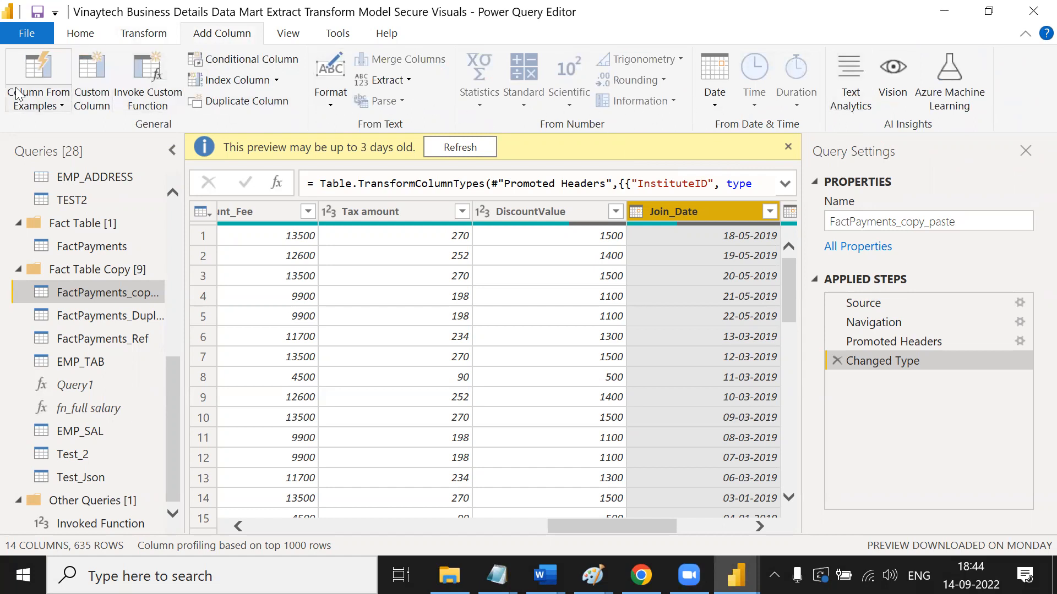
click(150, 38)
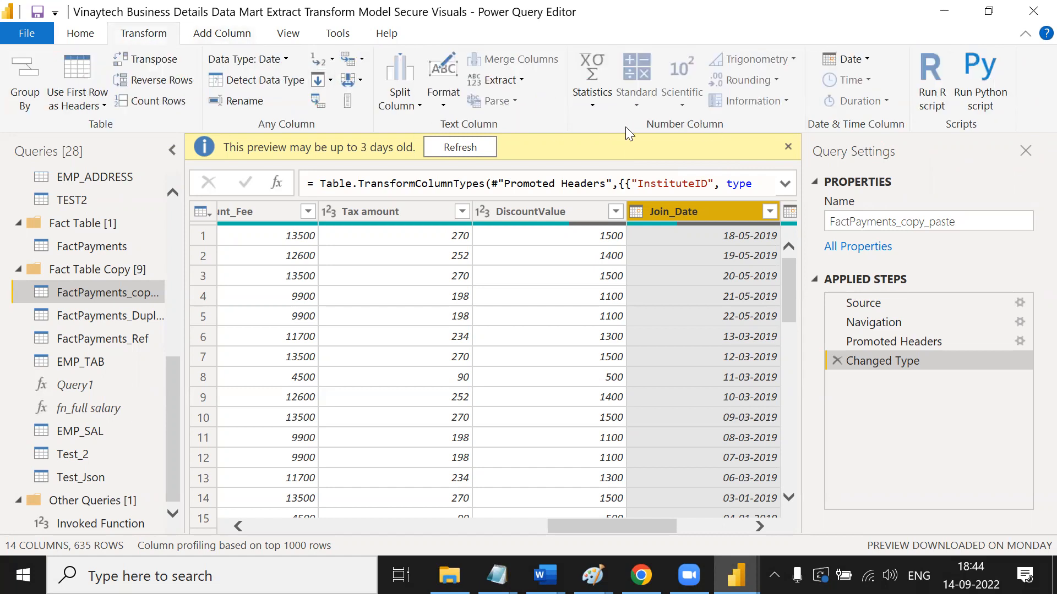
click(226, 36)
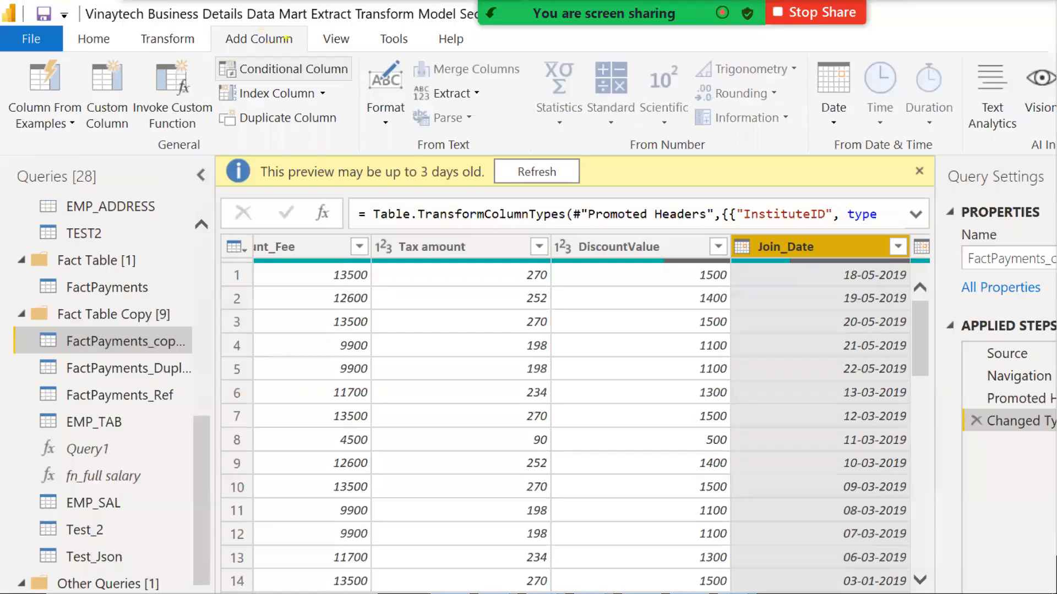
Circle the Transform and Add Column names in red and draw a line from each into the data preview.
mouse_move(246, 28)
mouse_down()
mouse_move(163, 28)
mouse_move(175, 48)
mouse_up()
mouse_move(295, 18)
mouse_down()
mouse_move(247, 71)
mouse_move(306, 19)
mouse_up()
mouse_move(201, 25)
mouse_down()
mouse_move(157, 18)
mouse_move(219, 71)
mouse_up()
drag(270, 50, 425, 321)
drag(196, 60, 263, 348)
Write the red note "Perform operations and adds new column" at the end of the Add Column line.
text(tPerform op)
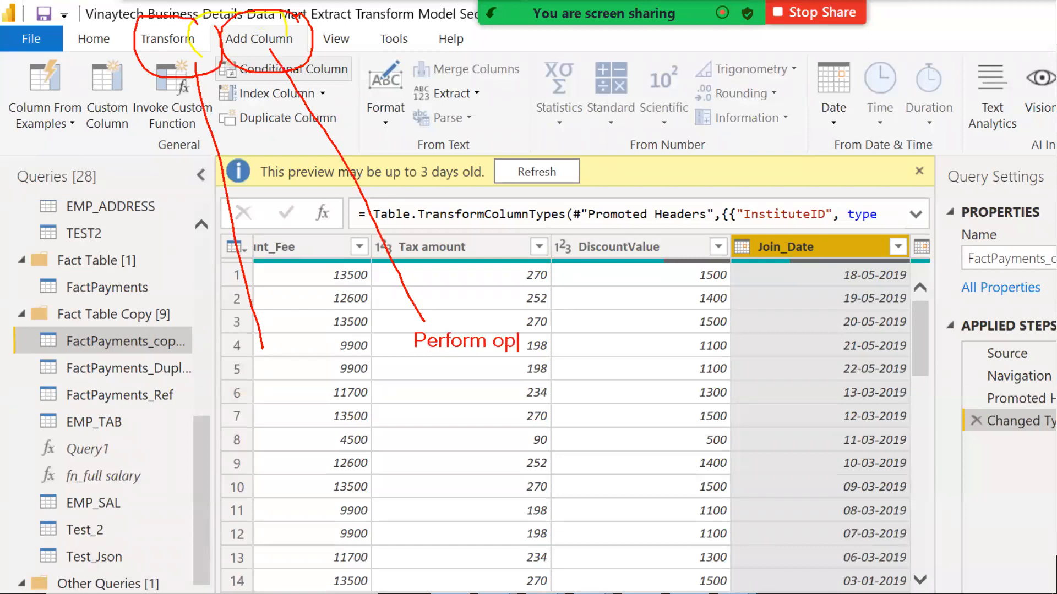
text(erations and ad)
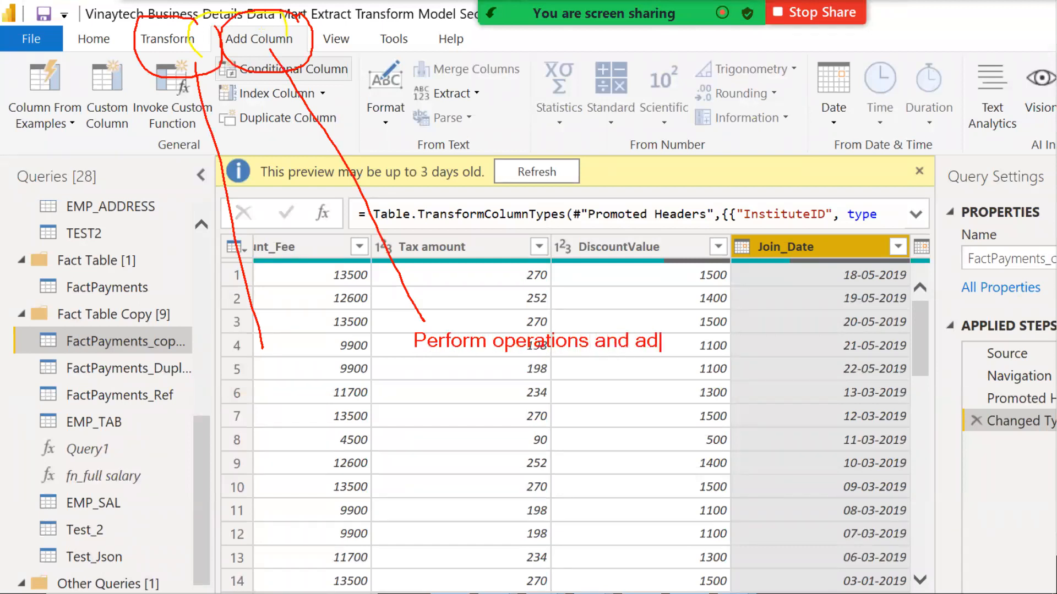
text(ds new column)
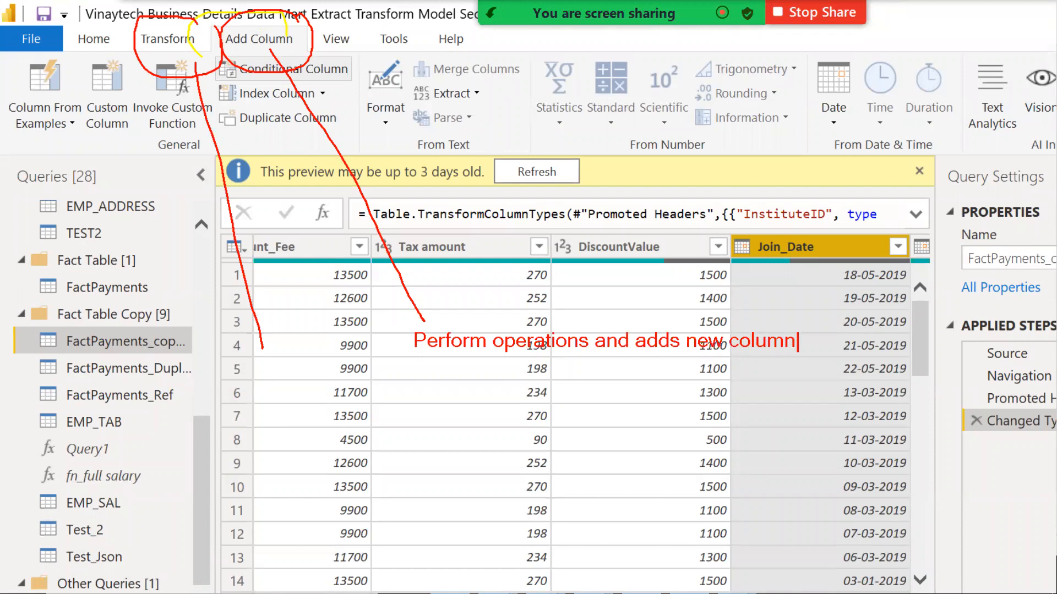
key(Escape)
Write the red note "Perform operations only, either add or replace depending on the context" below the Transform line.
text(tPerform operation)
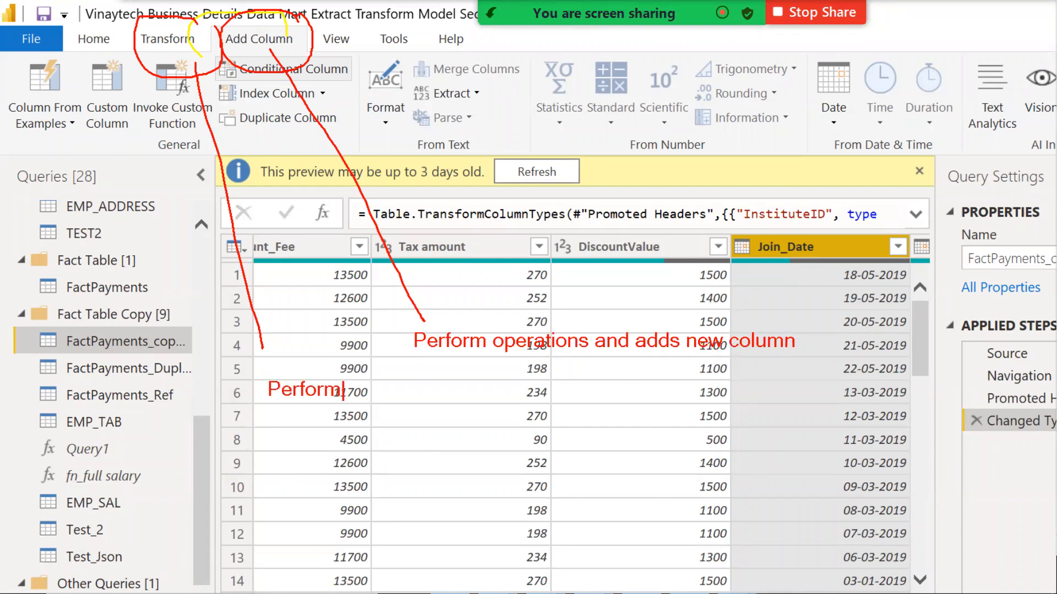
text(s only)
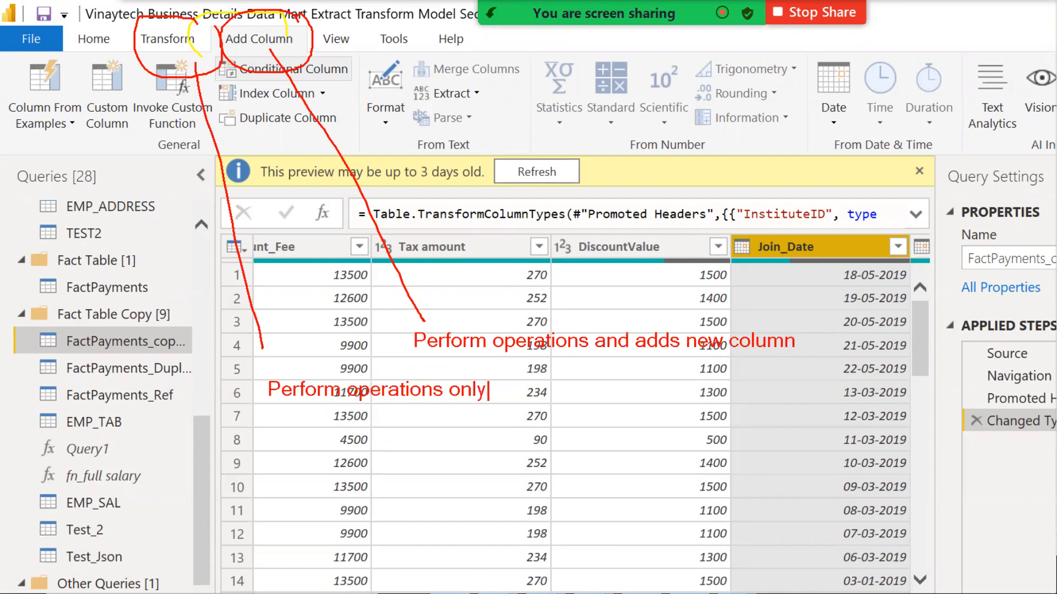
text( and eith)
key(BackSpace)
key(BackSpace)
key(BackSpace)
key(BackSpace)
key(BackSpace)
key(BackSpace)
key(BackSpace)
key(BackSpace)
key(BackSpace)
key(BackSpace)
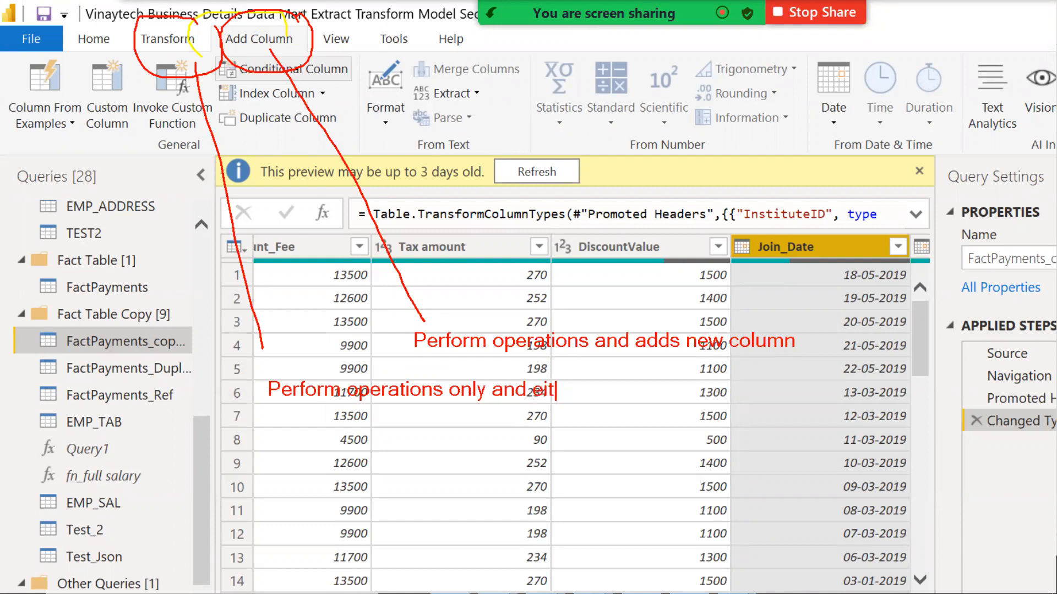
text(y)
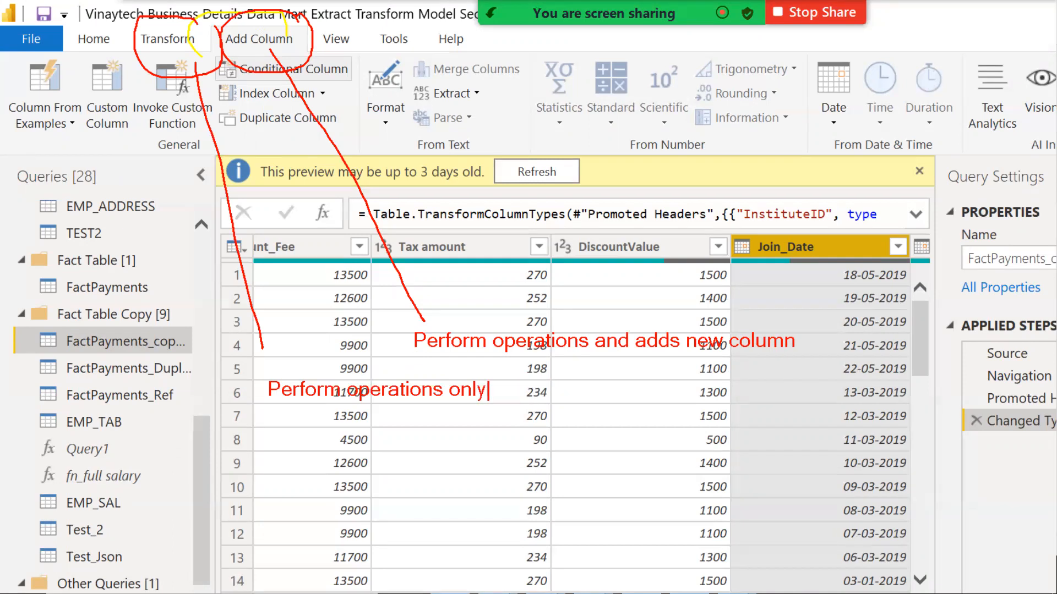
text(, either add or r)
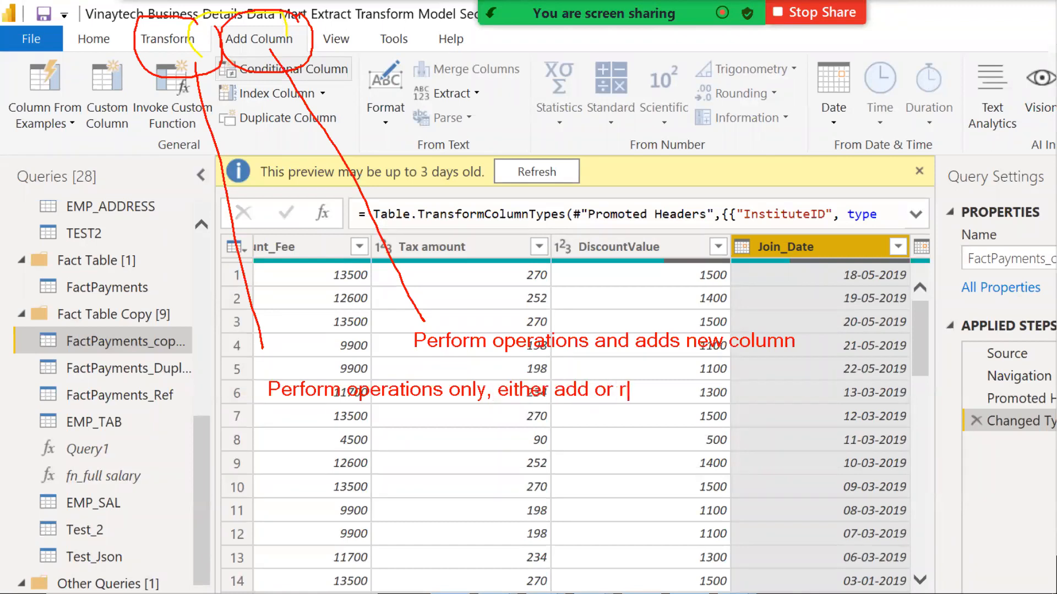
text(eplace depen)
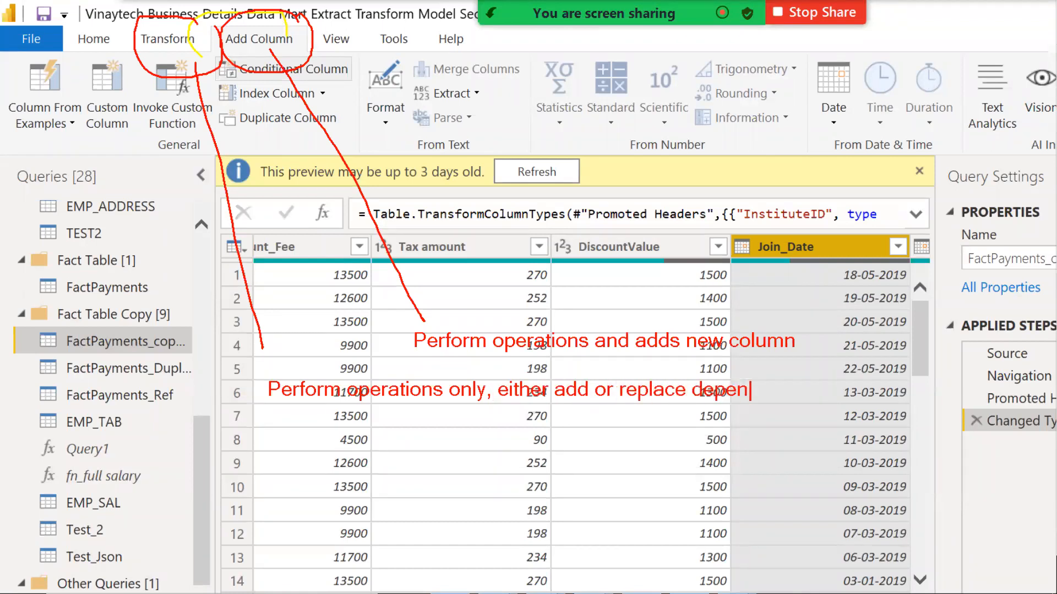
text(ding on the)
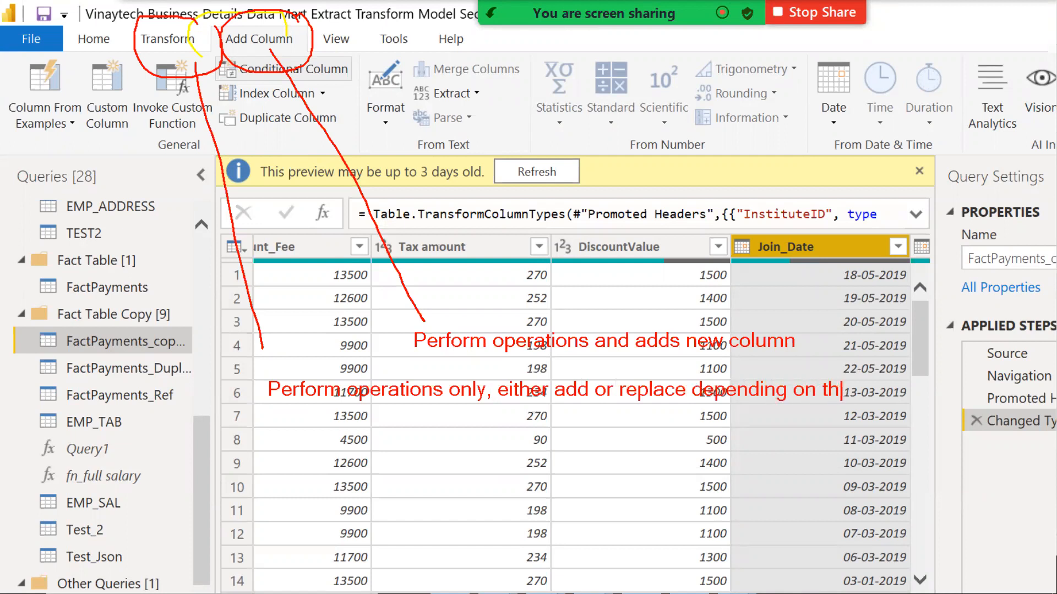
text( context)
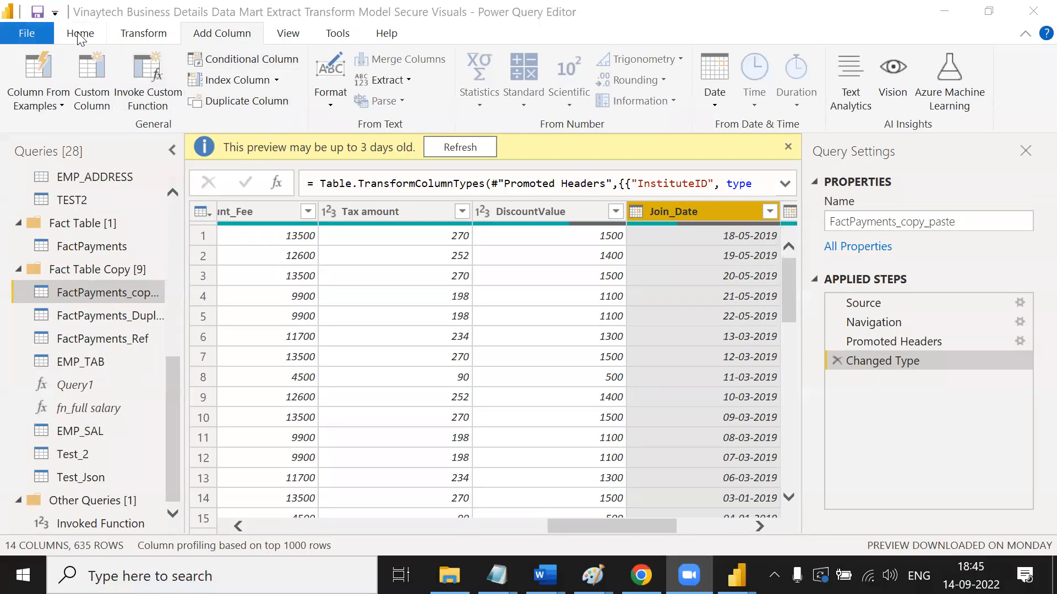
Show the Home commands, tick Close & Apply in red and list its Close & Apply, Apply and Close options.
click(79, 34)
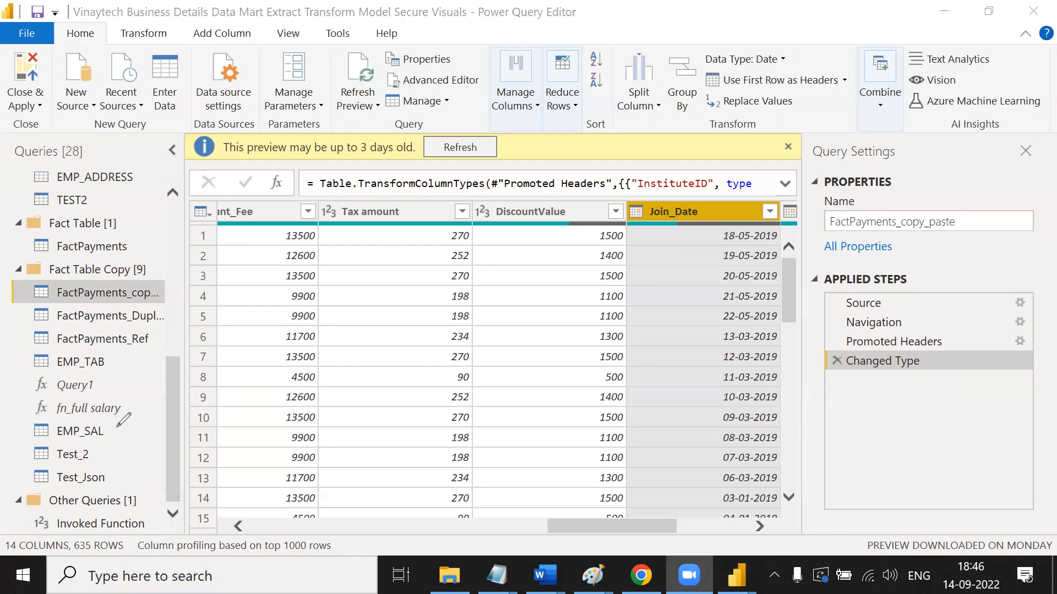
drag(13, 83, 44, 70)
drag(10, 110, 42, 103)
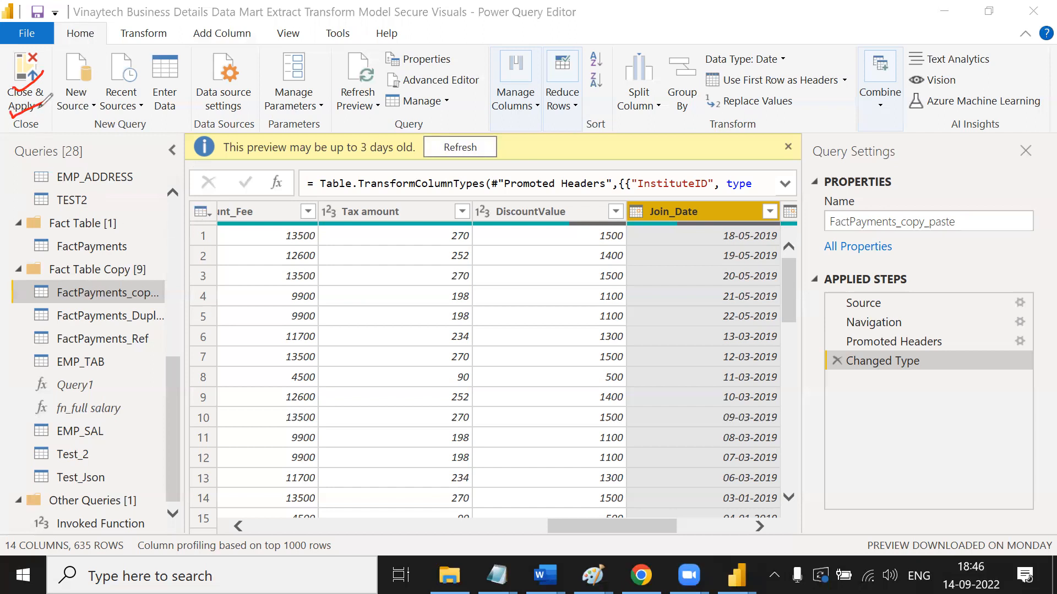
click(289, 56)
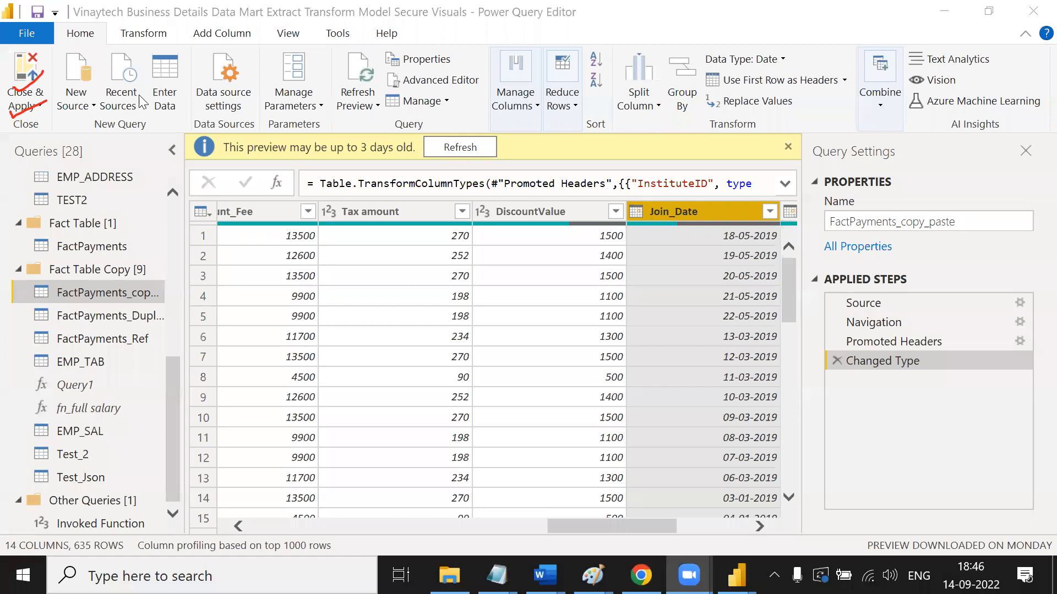
click(35, 105)
click(35, 106)
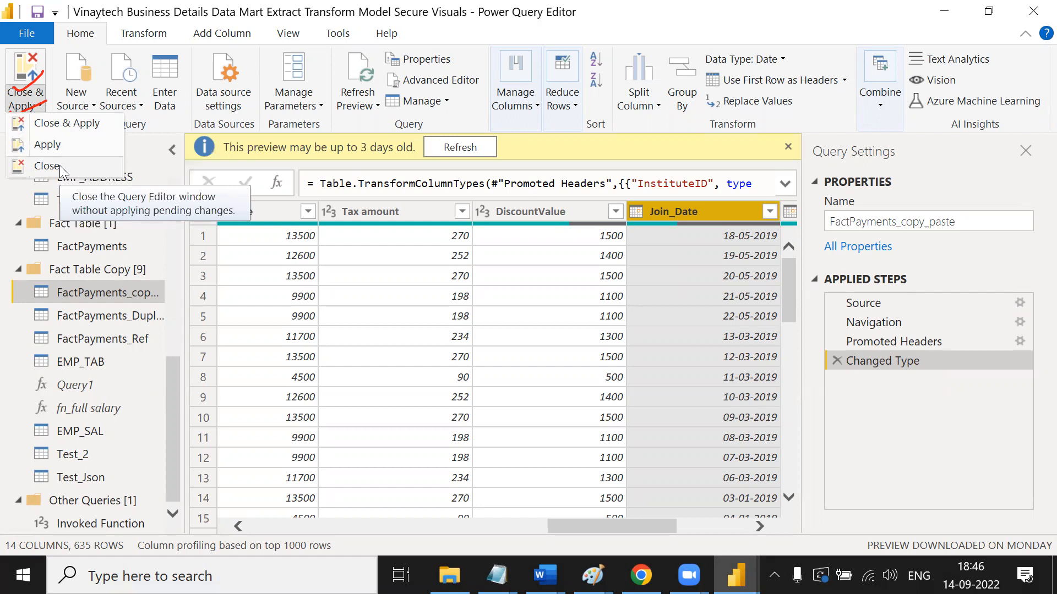
Show the New Source and Recent Sources lists and draw a red line from each command into the data preview.
click(87, 107)
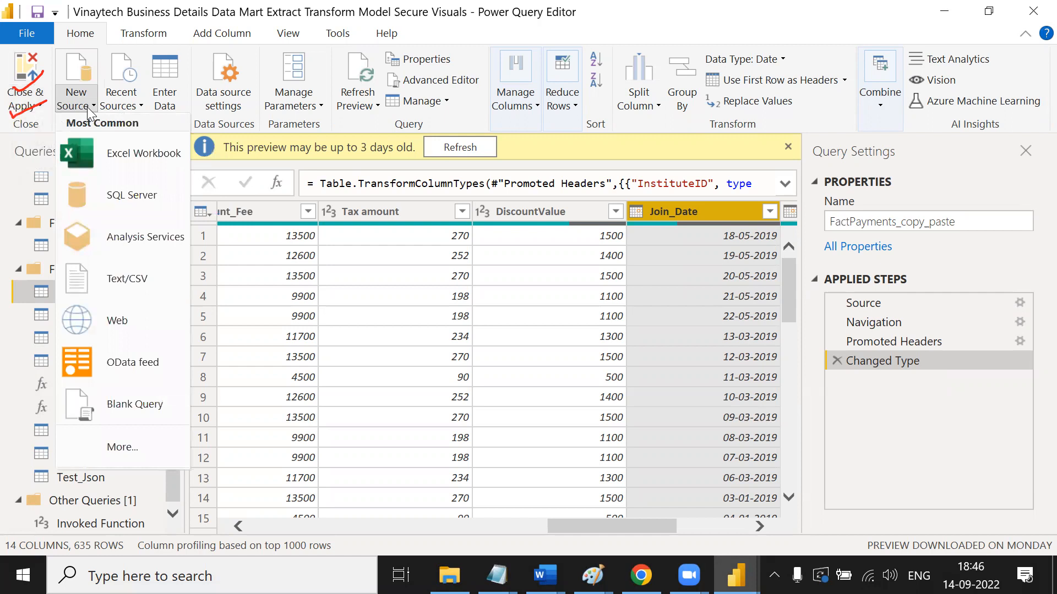
click(140, 107)
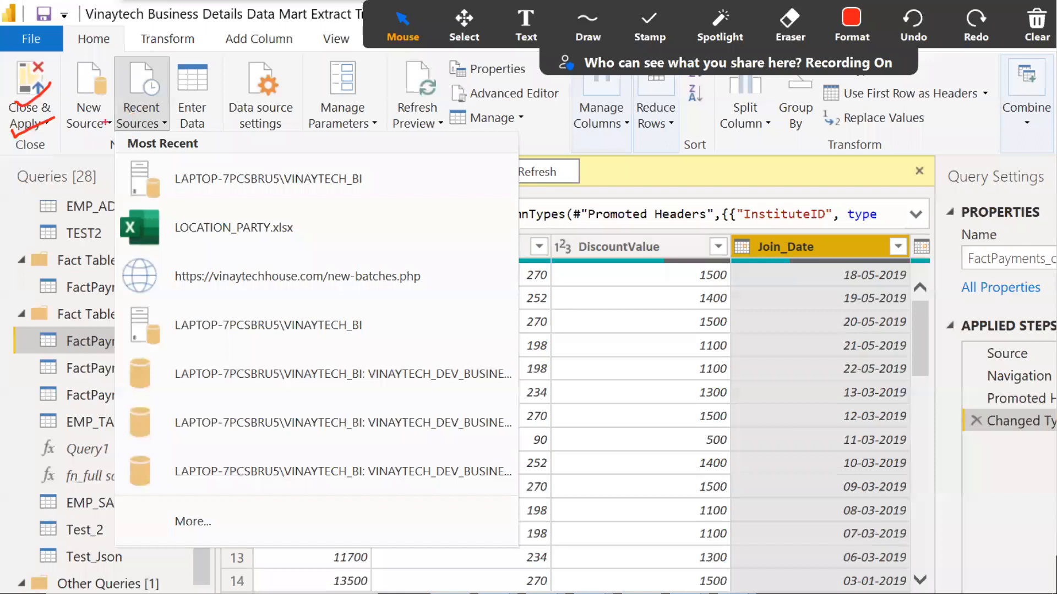
mouse_move(85, 95)
mouse_down()
mouse_move(303, 109)
mouse_move(626, 257)
mouse_up()
mouse_move(177, 70)
mouse_down()
mouse_move(500, 110)
mouse_move(829, 251)
mouse_up()
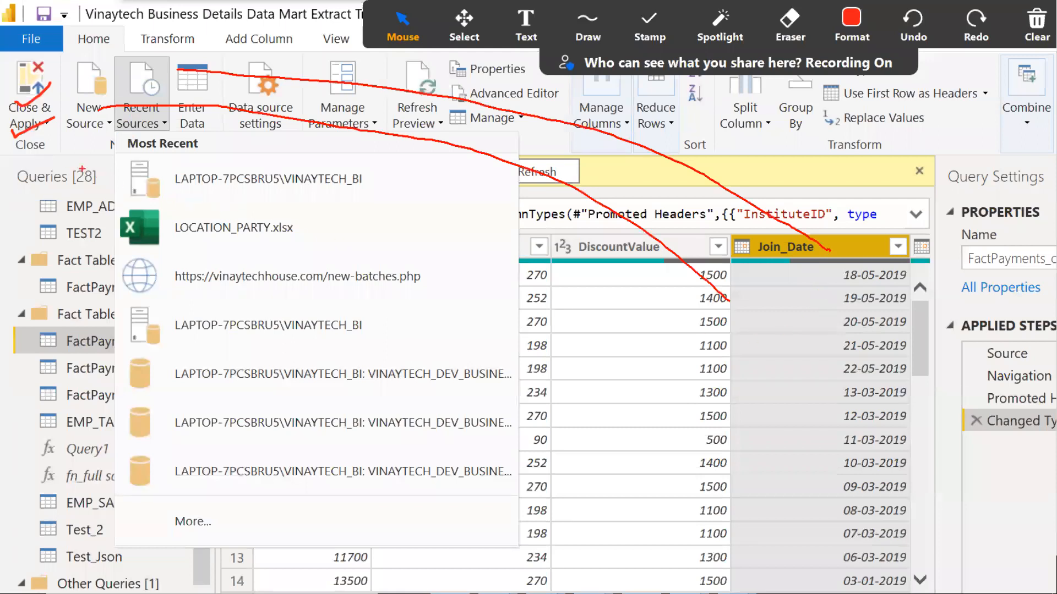
Write the two-line red note "Gets data from new source" near the end of the New Source line.
click(587, 286)
text(Gets data from)
key(Return)
text(new source)
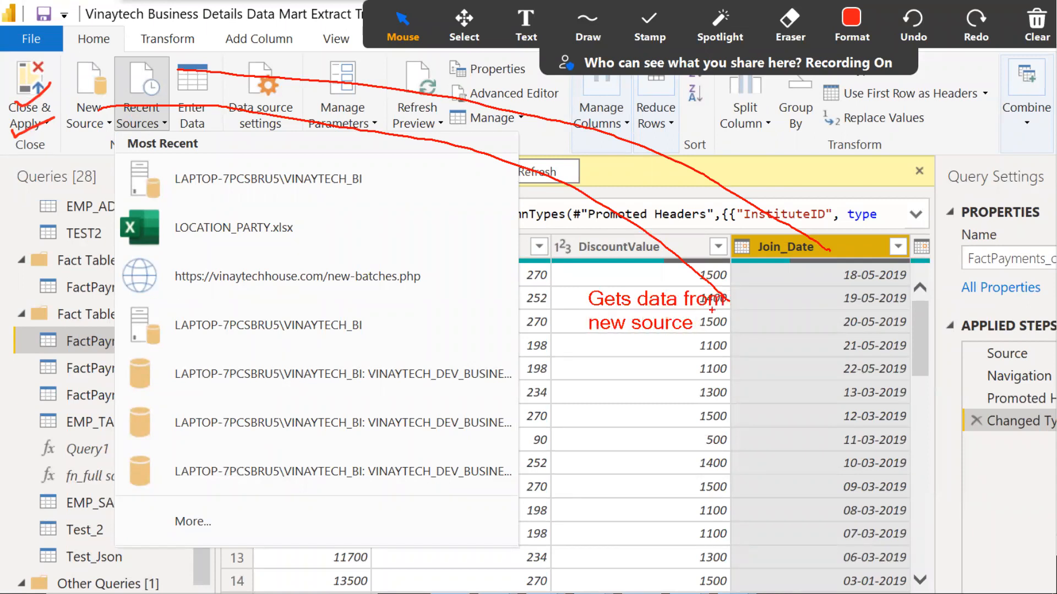
Write a red note for Recent Sources: "it helps to bring data from recently used sources in all reports in the current system.".
click(766, 267)
text(it )
text(ge)
key(BackSpace)
key(BackSpace)
text(helps)
key(Return)
text(to b)
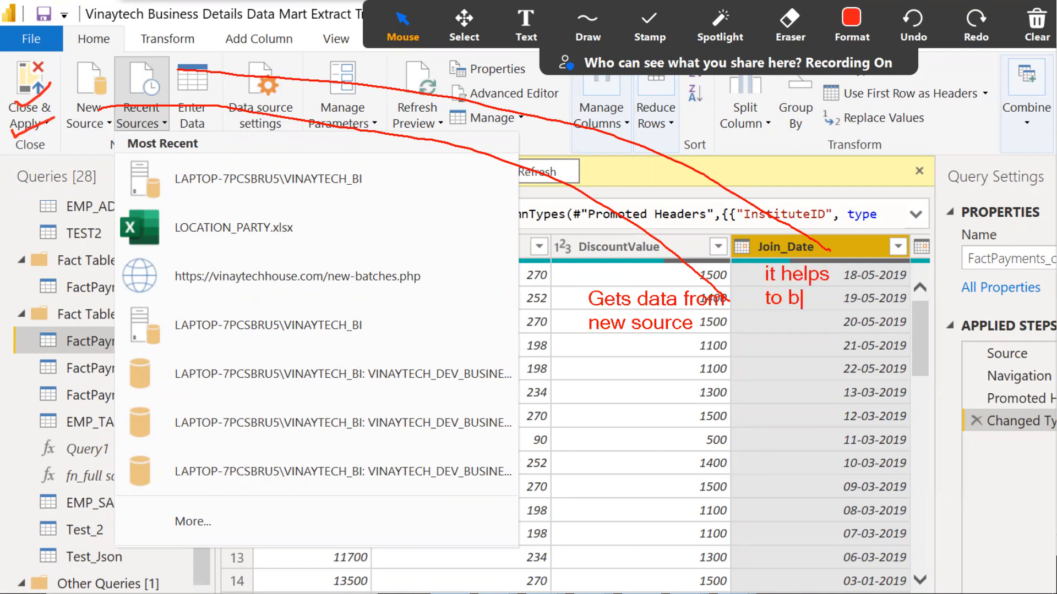
text(ring data)
key(Return)
text(from recently used)
key(Return)
text(sources in all)
key(Return)
text(reports)
key(Return)
text(in the)
key(Return)
text(current)
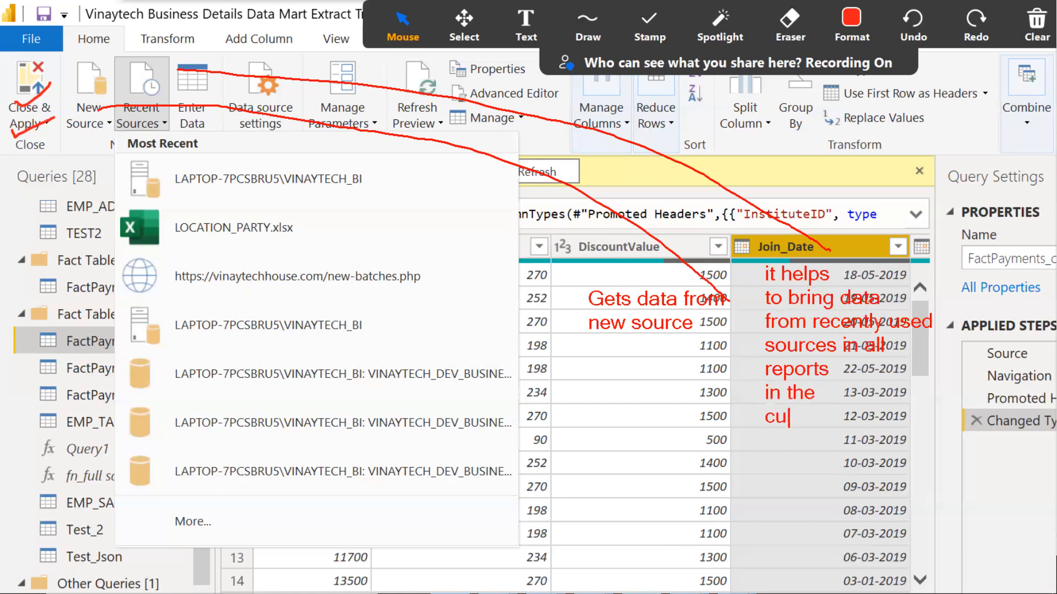
key(Return)
text(syste,)
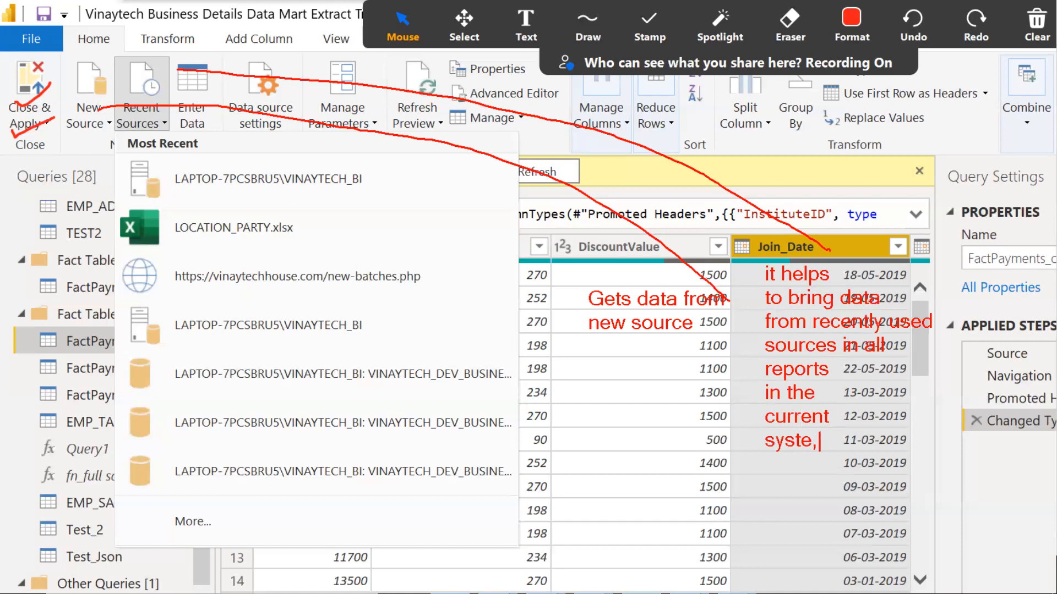
key(BackSpace)
text(m.)
Add the red note "Adv: No need to establish connection again" below the Recent Sources explanation.
text(Adv)
text(:)
key(Return)
text(No need to)
key(Return)
text(establish)
key(Return)
text(commn)
key(BackSpace)
key(BackSpace)
key(BackSpace)
text(nnection)
key(Return)
text(again)
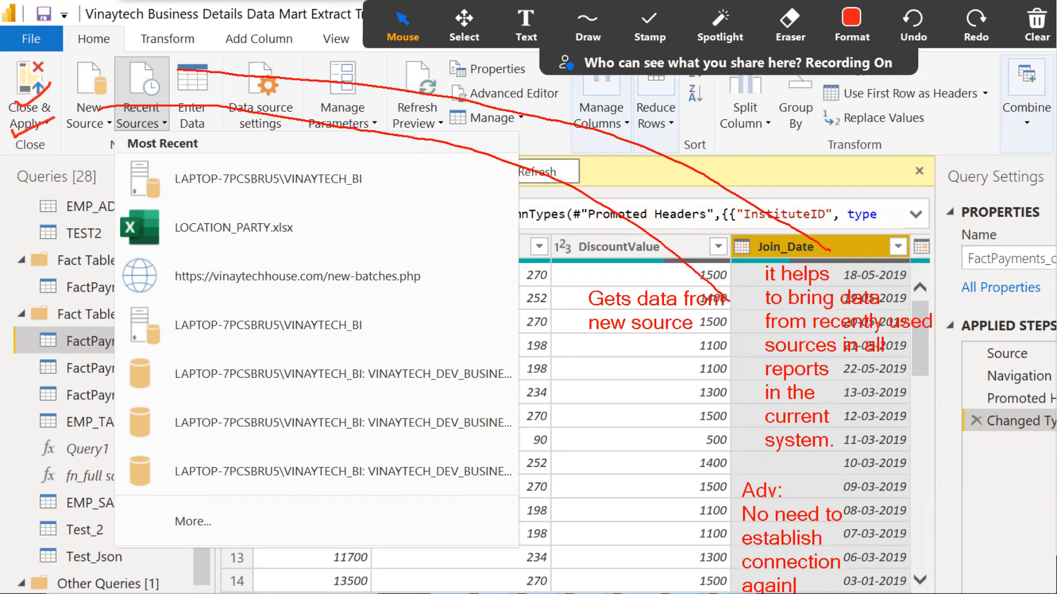
Remove the lines and notes about New Source and Recent Sources, and list the recent data sources again.
key(Escape)
key(Escape)
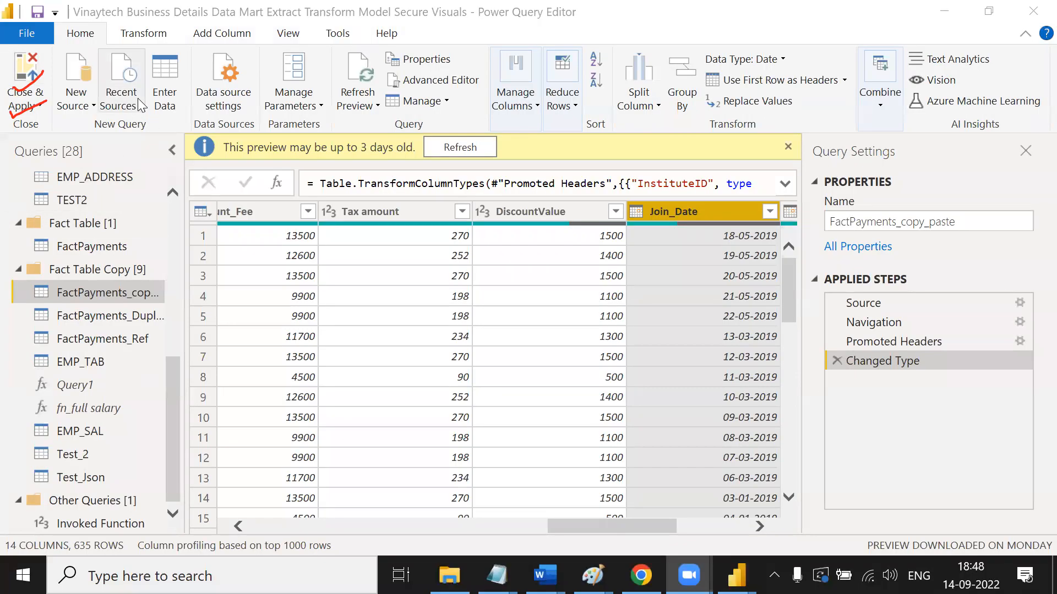
click(138, 106)
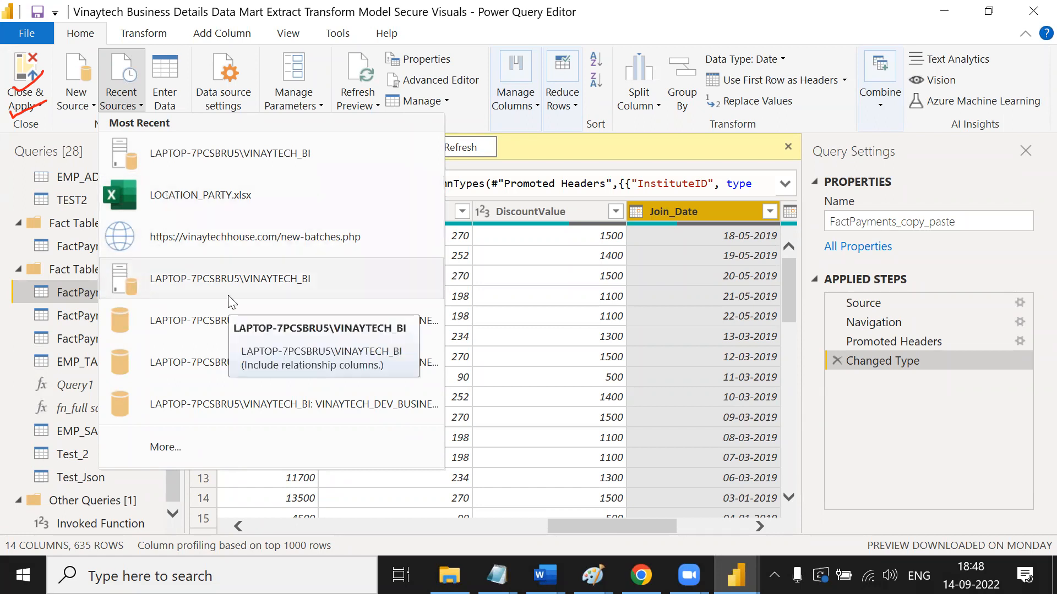
Look through the databases available on the recent source LAPTOP-7PCSBRU5\VINAYTECH_BI, and leave without importing any.
key(Escape)
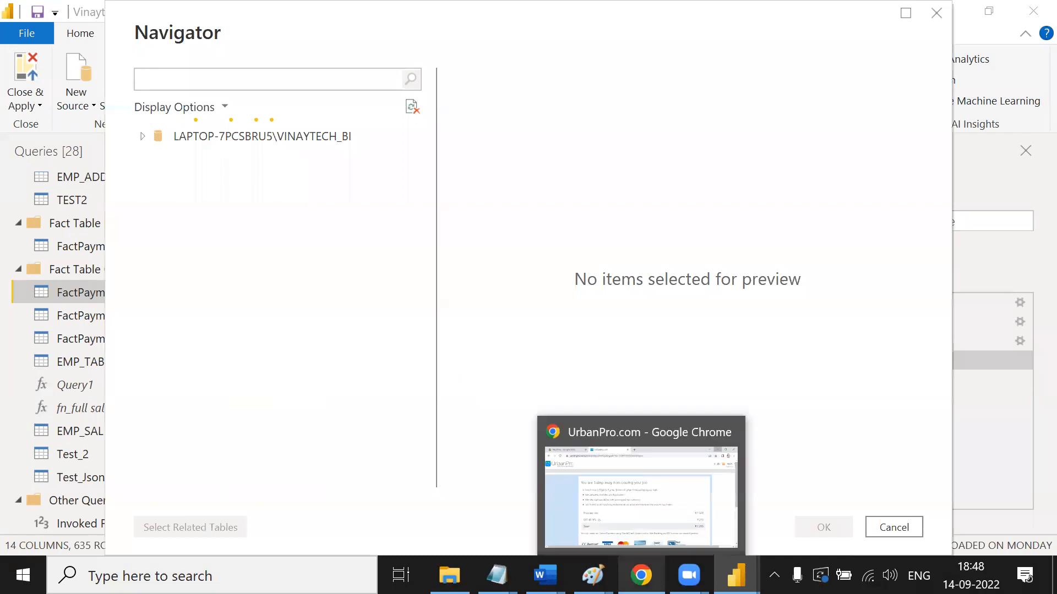
mouse_move(689, 575)
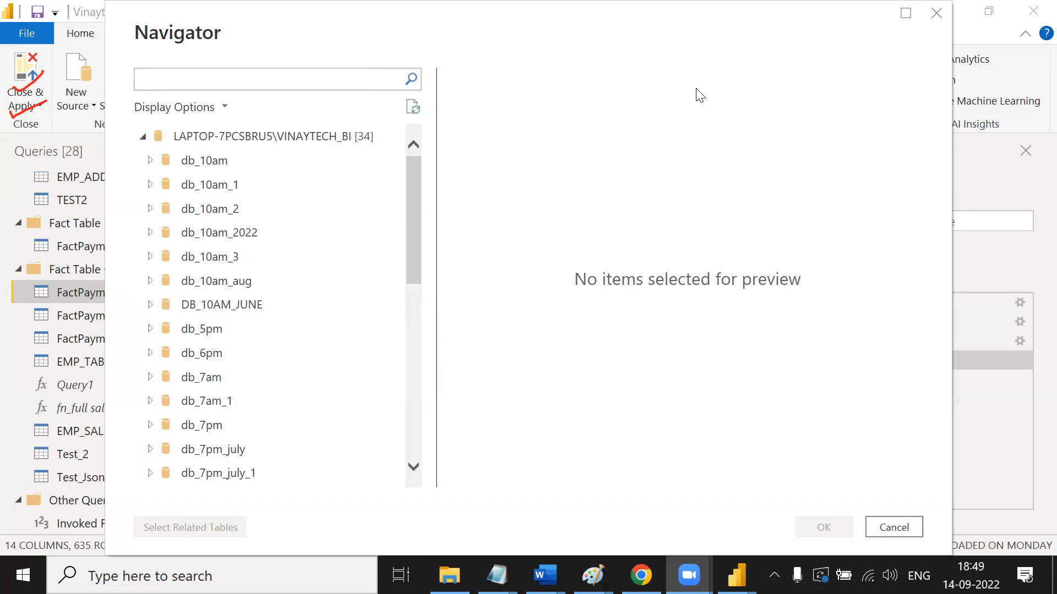
scroll(294, 377, down, 7)
scroll(301, 378, up, 8)
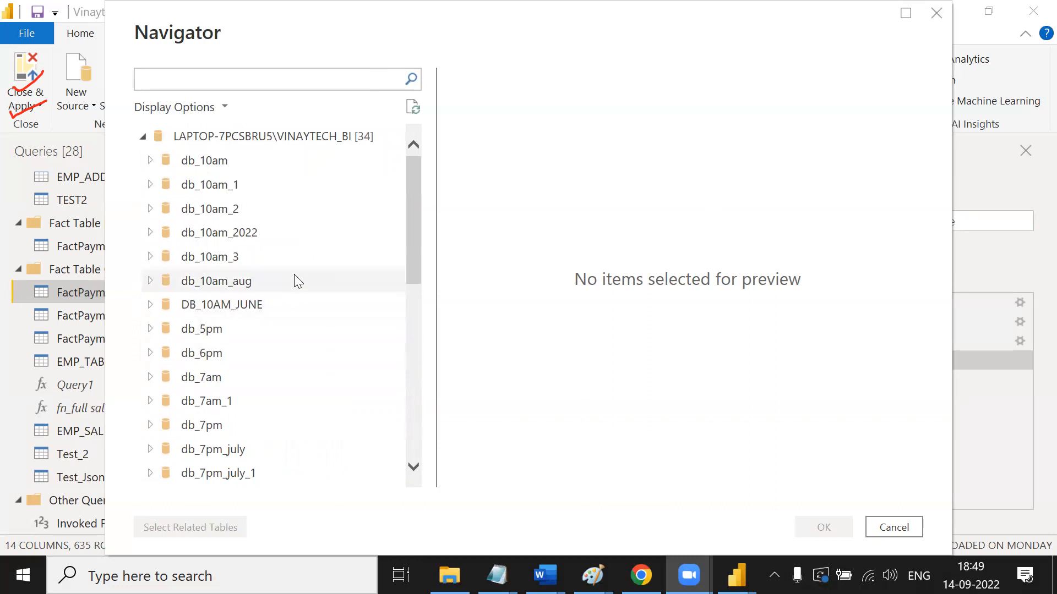
scroll(296, 304, down, 7)
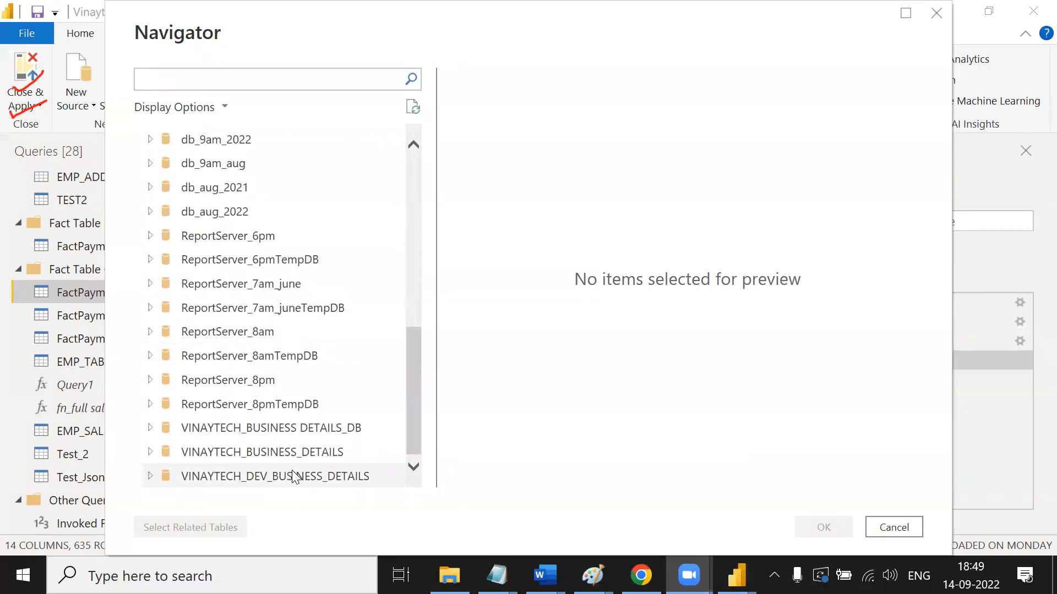
click(893, 527)
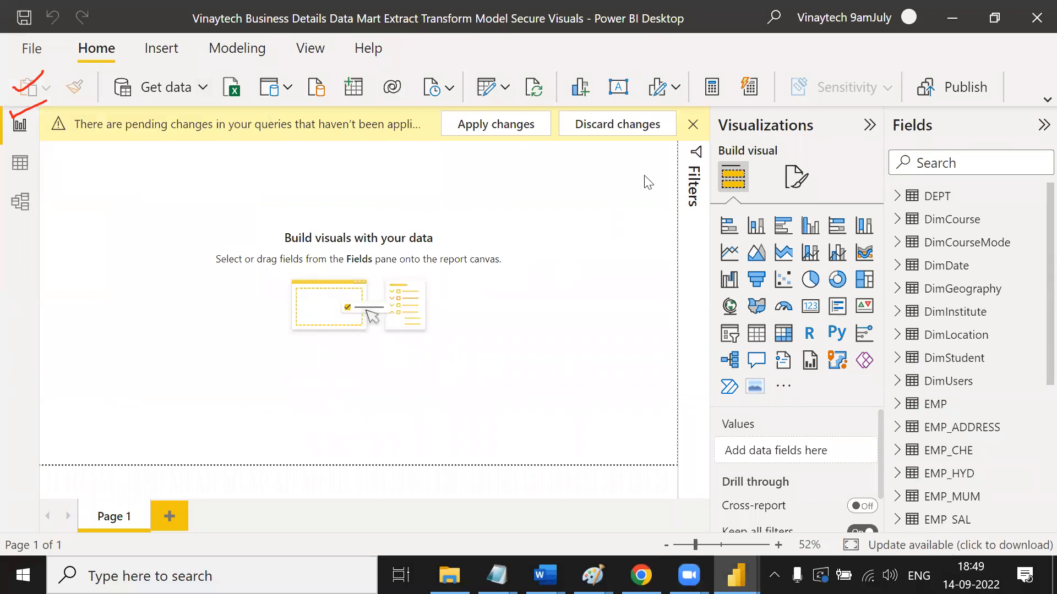
Look over the Home and Insert commands in the Power BI Desktop report window, and show Power Query Editor's recent sources again.
click(692, 126)
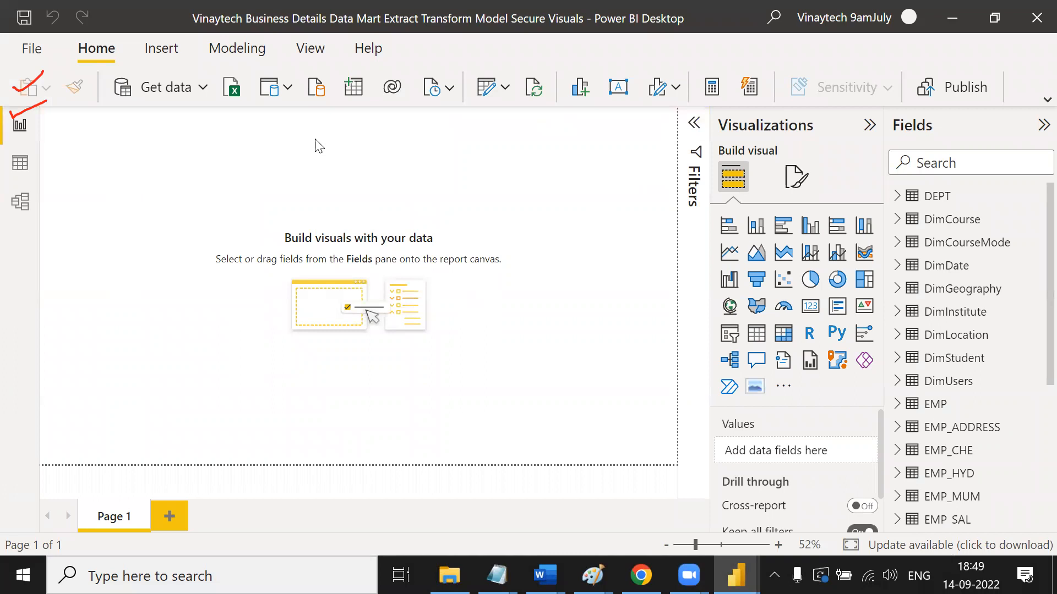
click(161, 50)
click(97, 55)
mouse_move(756, 566)
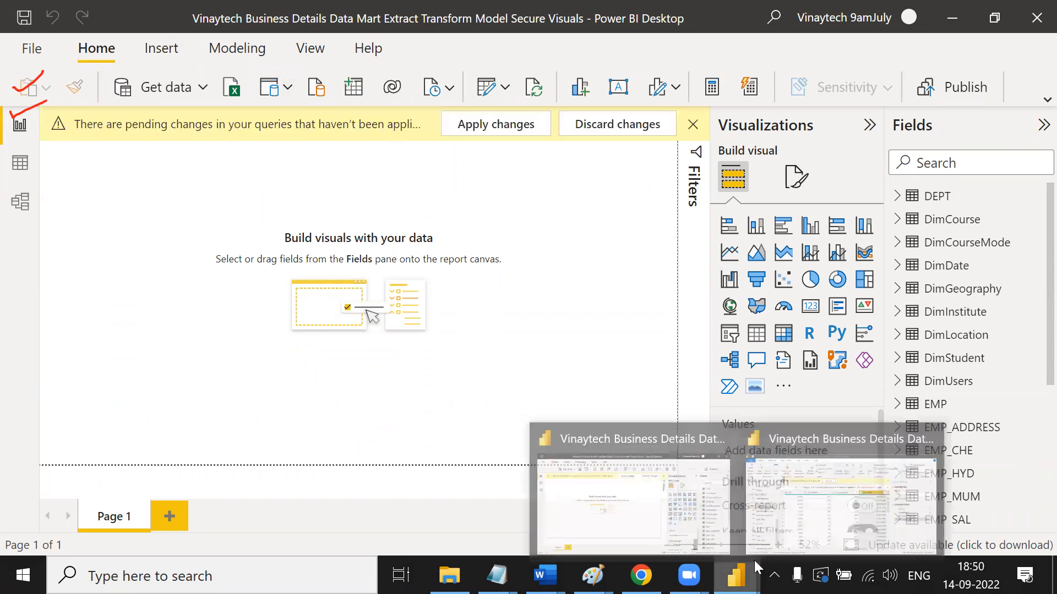
click(798, 506)
click(139, 107)
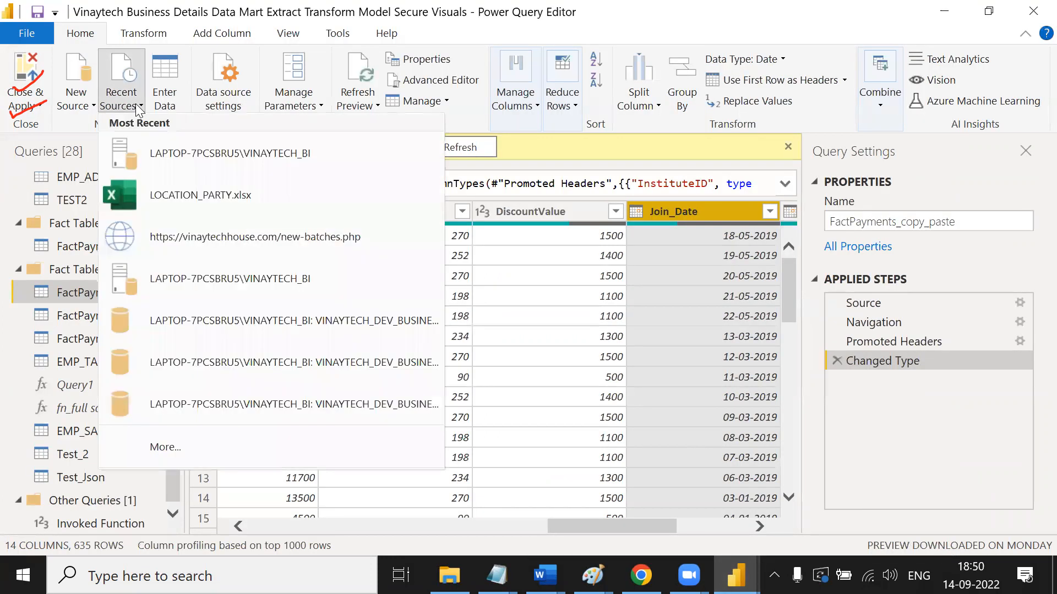
click(139, 107)
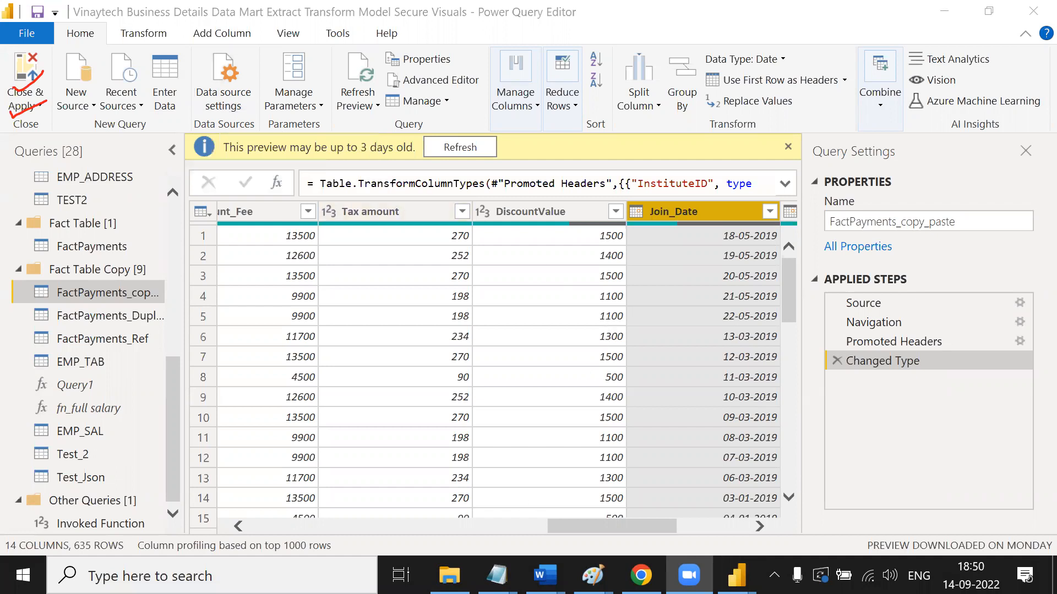
Switch to the 3_VINAYTECH_POWER QUERY document in Word and search it for "data source settings".
mouse_move(542, 575)
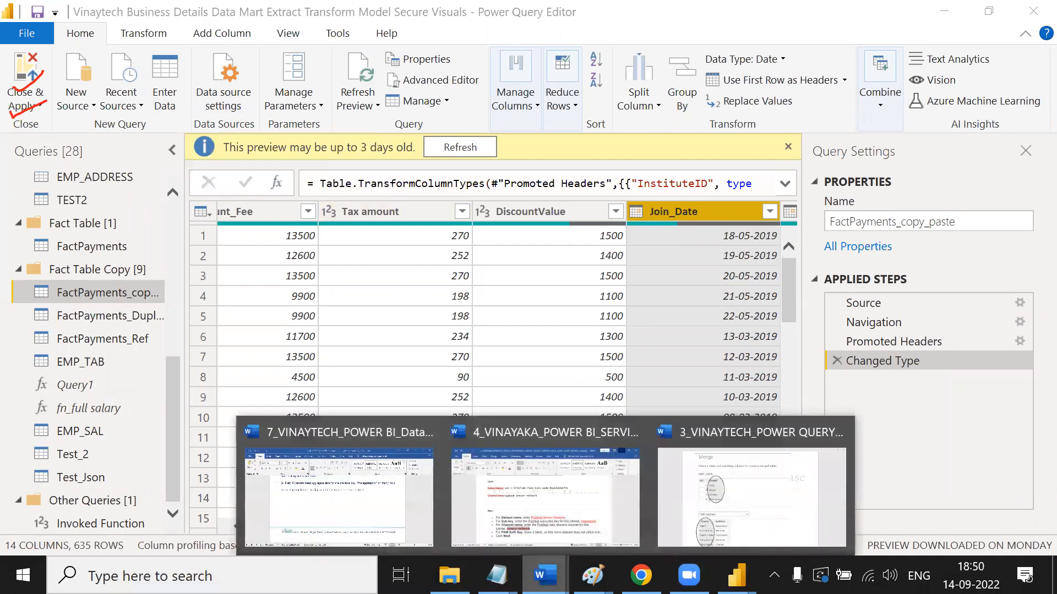
click(709, 505)
mouse_move(545, 575)
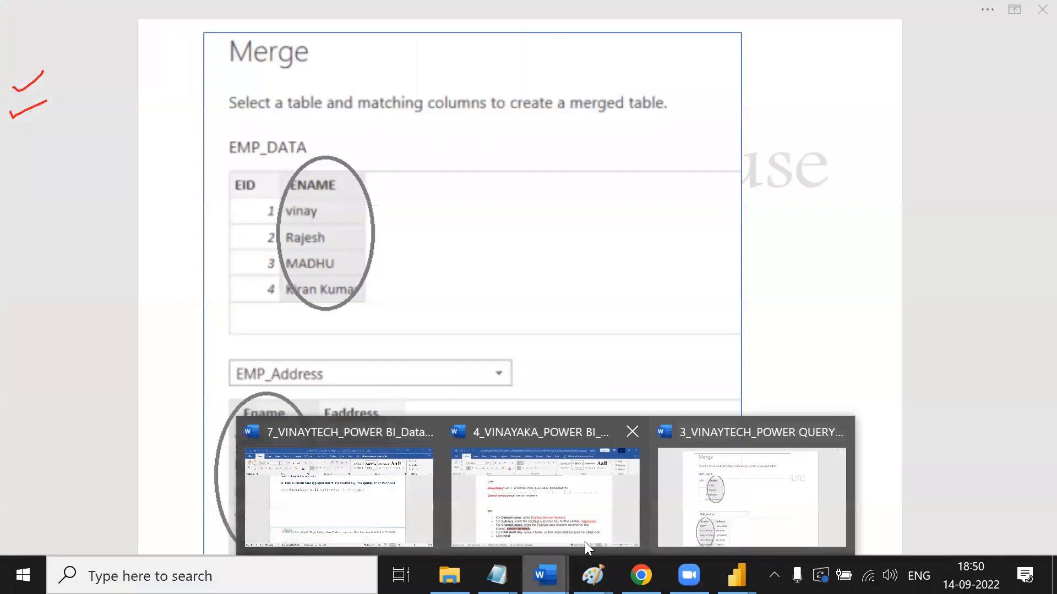
click(737, 509)
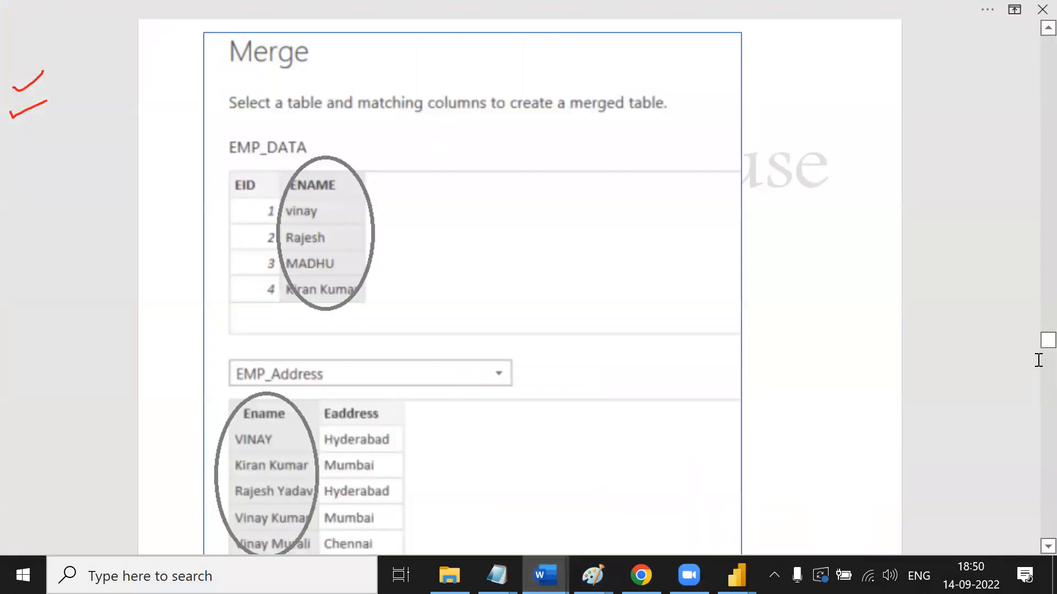
key(ctrl+h)
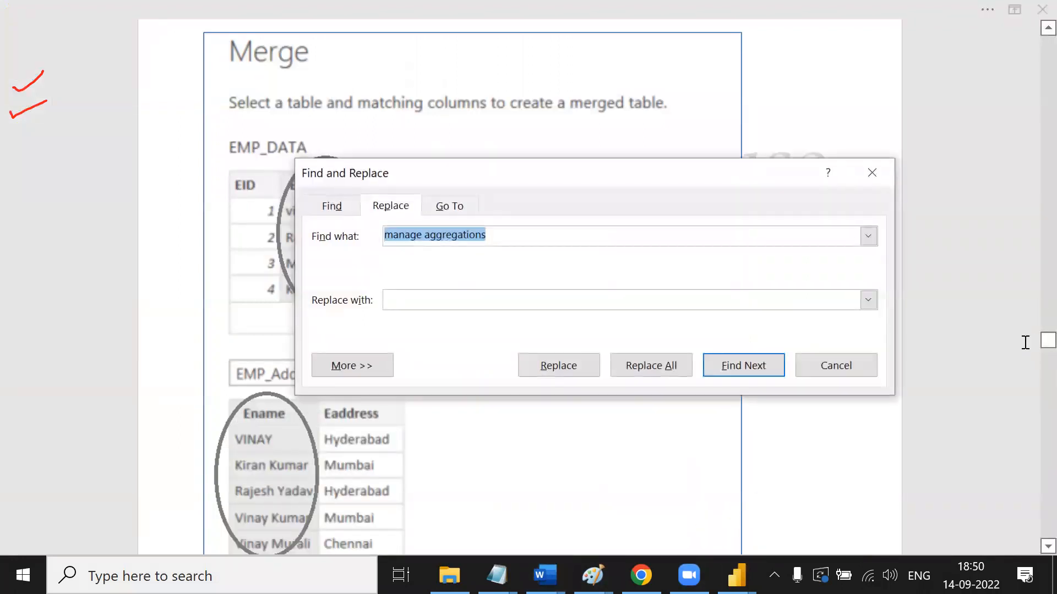
text(data s)
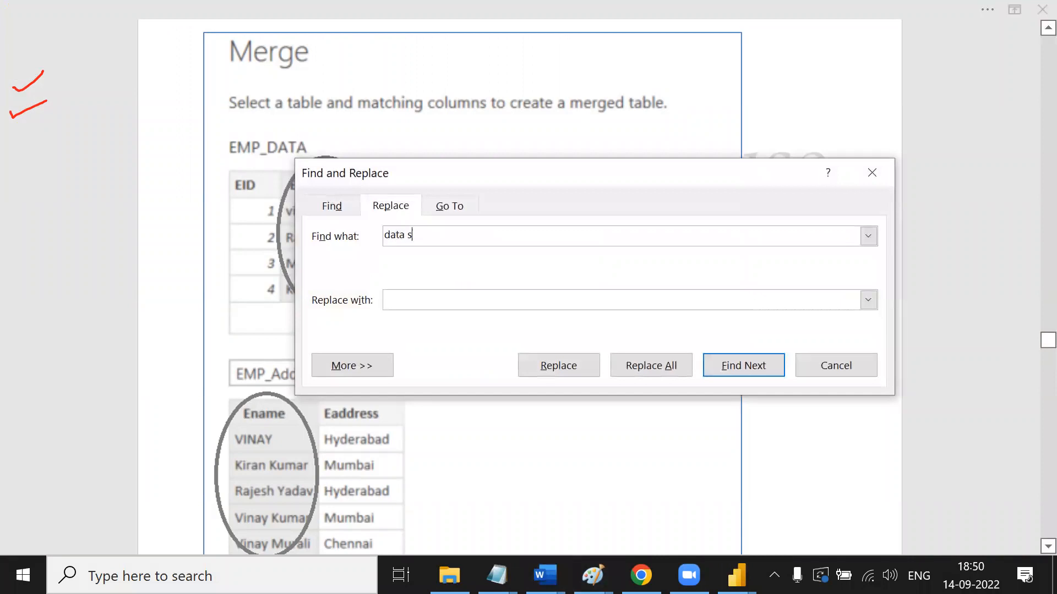
text(ource settings)
key(Return)
key(Return)
key(Return)
key(Return)
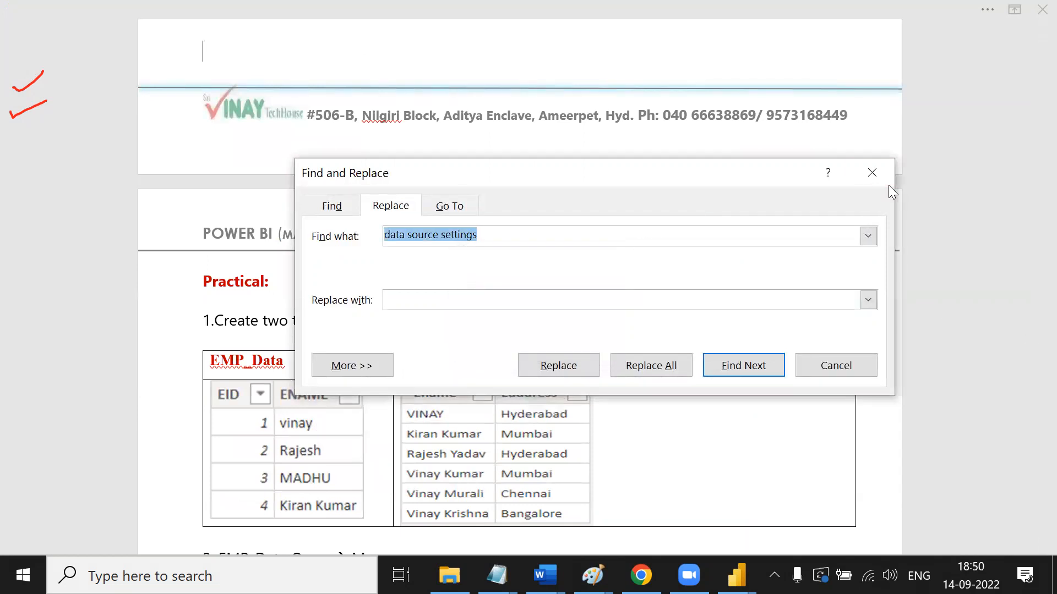
click(875, 174)
Open the document 5_VINAYTECH_POWER QUERY_Menu Options_Parameters_Data Source Settings from File Explorer and colour its cover topic list white.
key(alt+Tab)
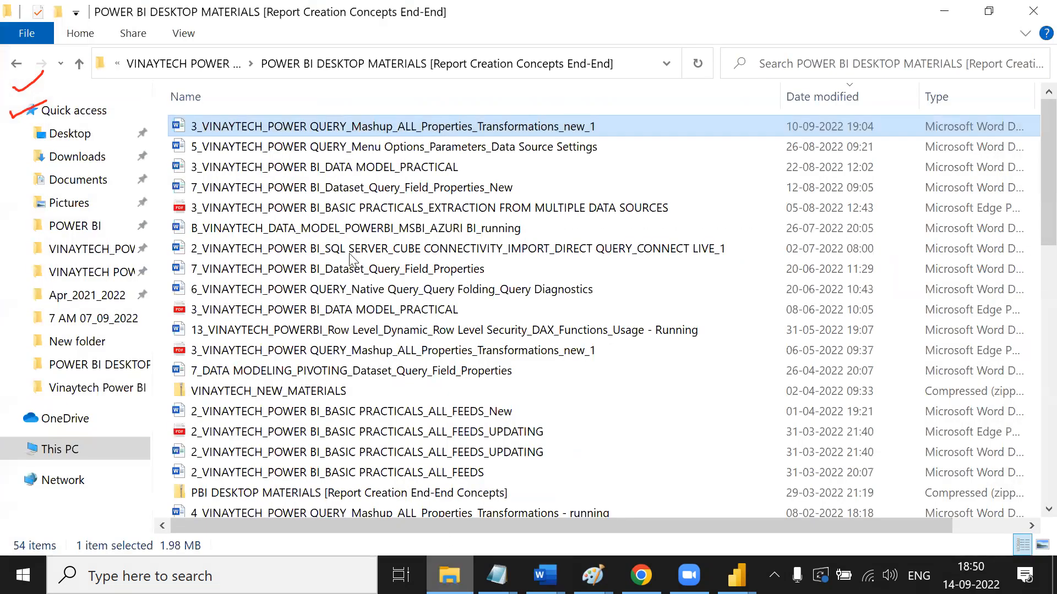
double_click(480, 148)
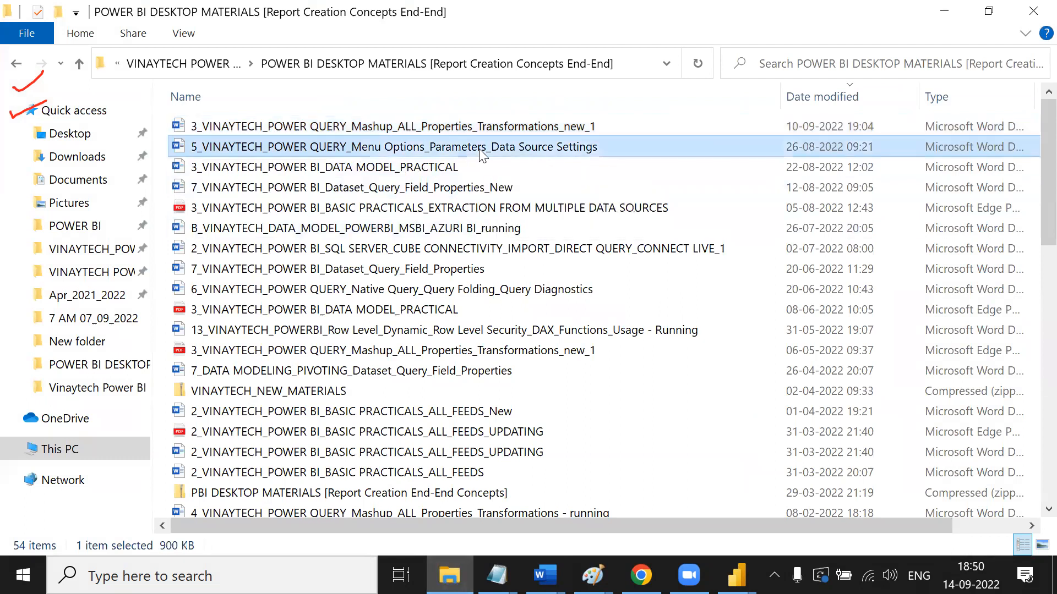
scroll(469, 203, down, 5)
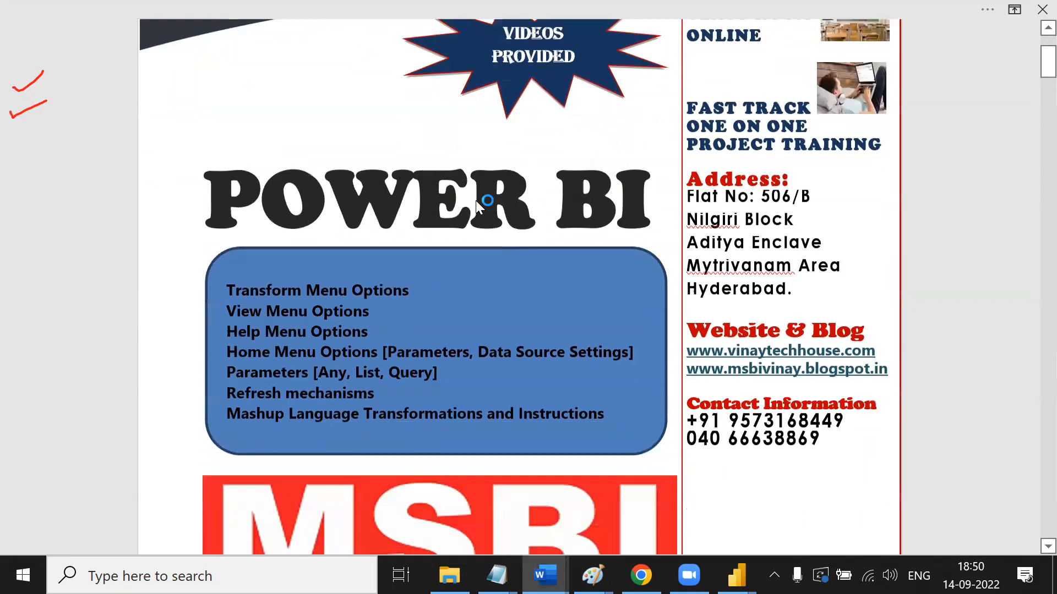
drag(610, 269, 218, 146)
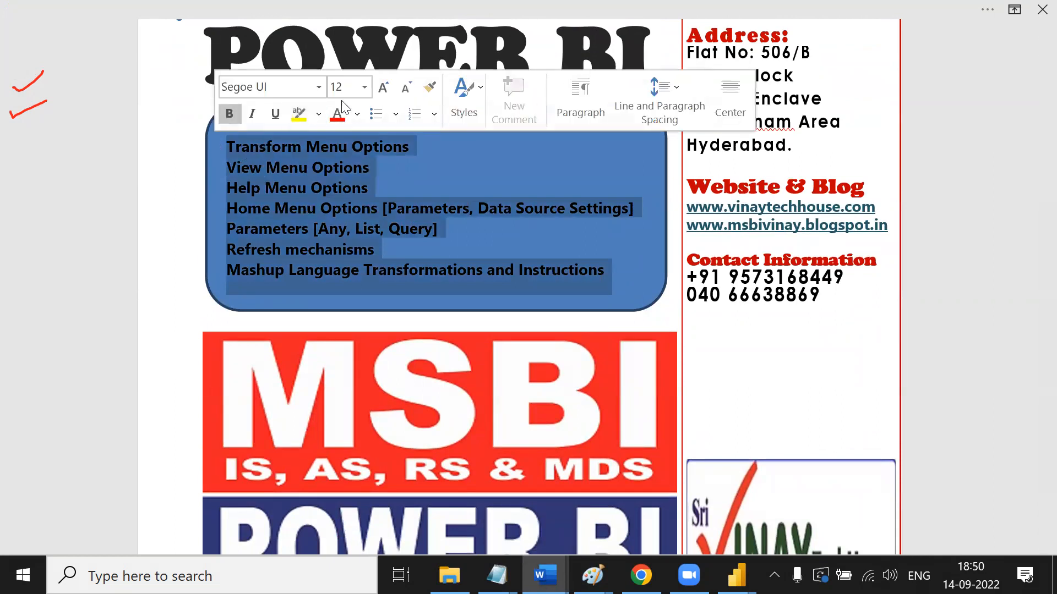
click(357, 114)
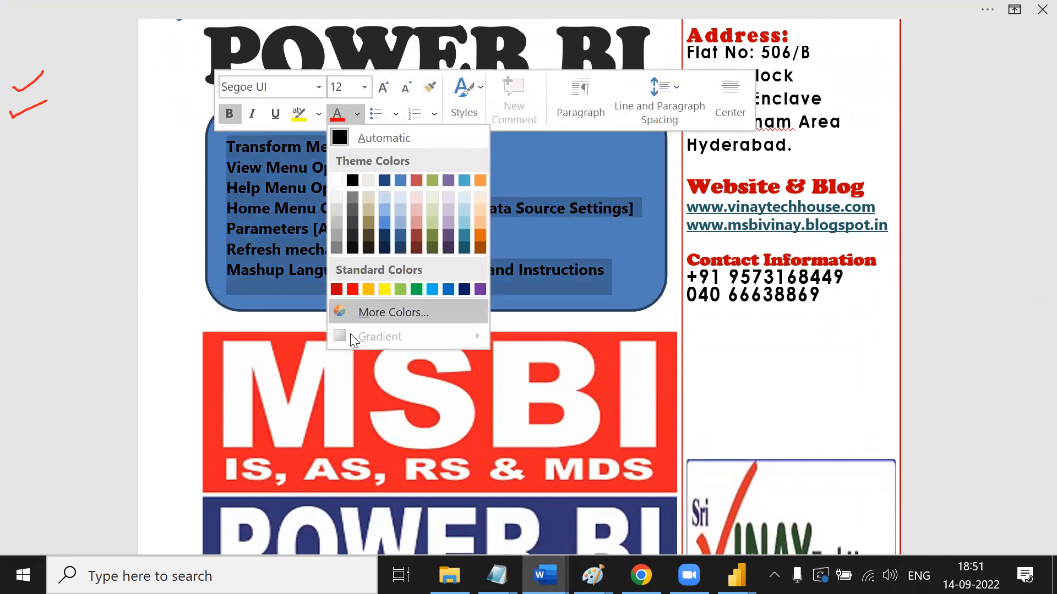
click(338, 181)
click(524, 171)
Look through the document up to the Home Menu Options section and examine its New Source, Close and Apply and Recent Sources notes.
scroll(1031, 304, down, 3)
scroll(1031, 363, down, 8)
scroll(1031, 361, down, 20)
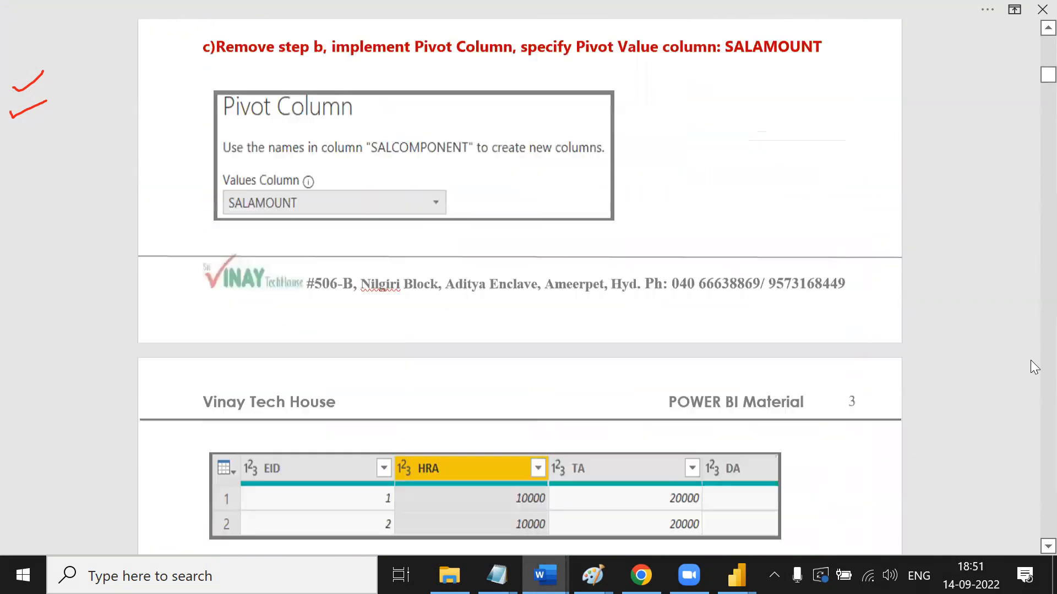
scroll(1030, 360, down, 20)
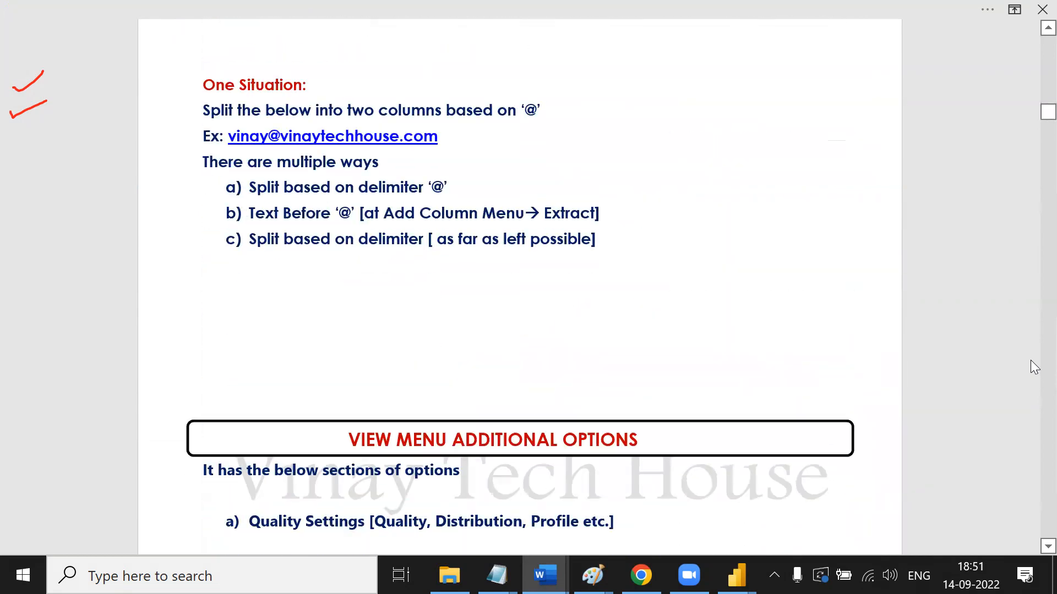
scroll(1030, 360, down, 20)
scroll(1030, 367, down, 20)
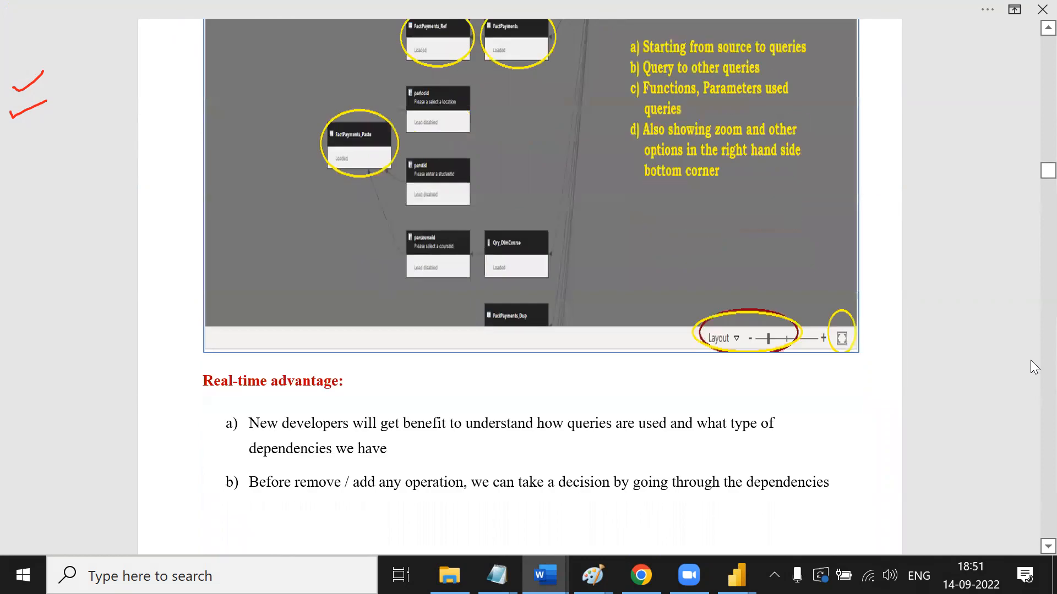
scroll(1030, 360, down, 20)
scroll(1030, 367, down, 20)
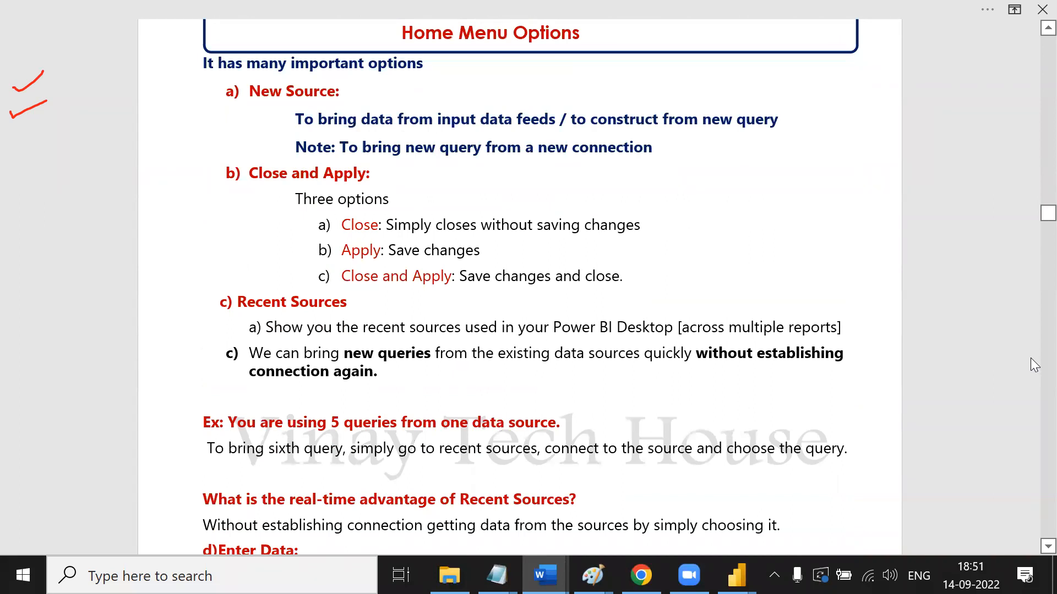
scroll(547, 287, up, 1)
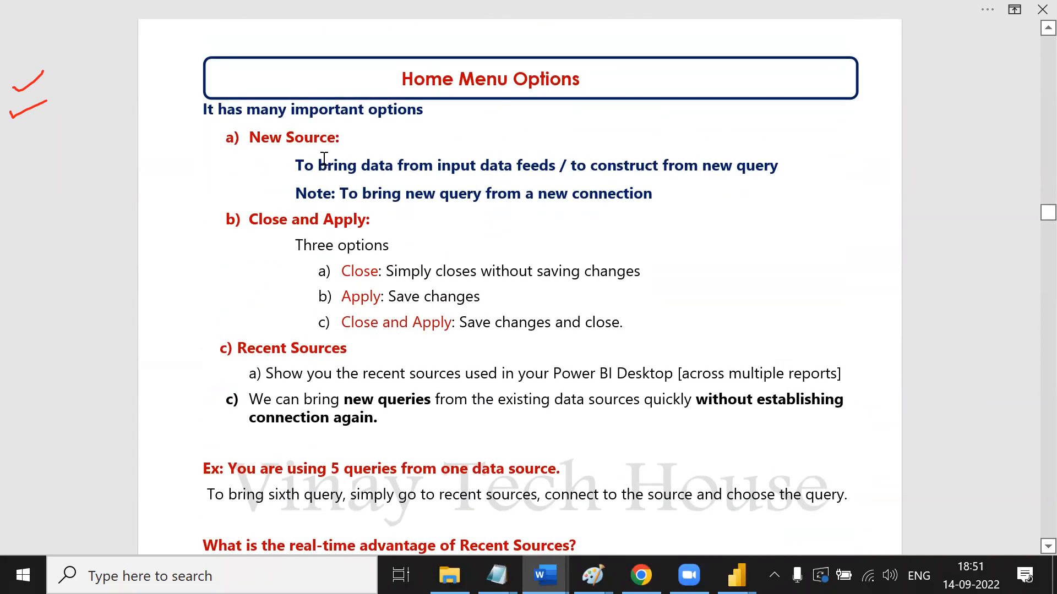
scroll(364, 323, down, 2)
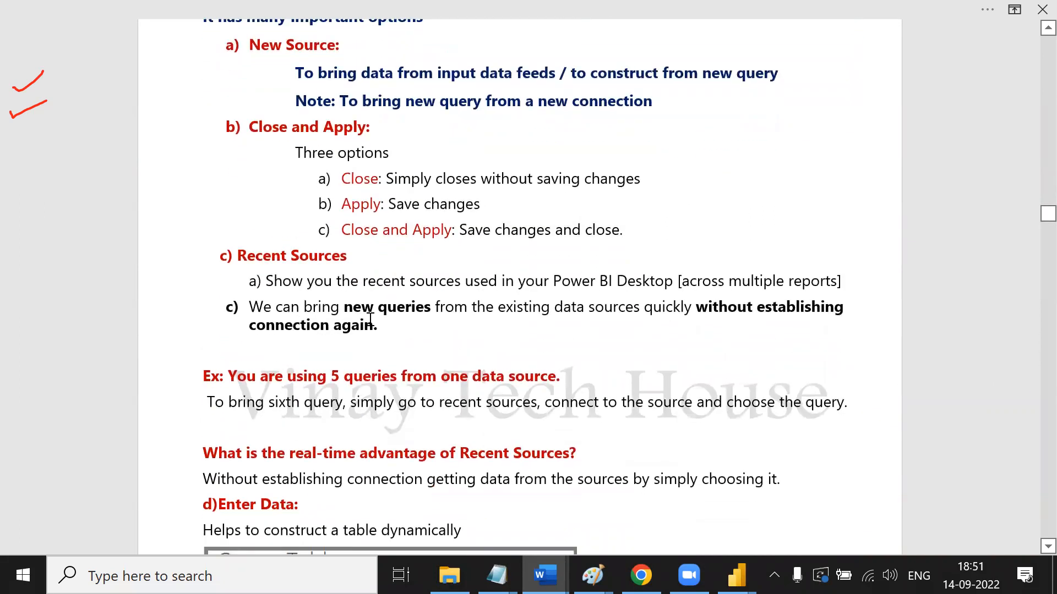
Read the document's Enter Data and Data Source Settings notes, including the points on file paths.
scroll(364, 254, down, 5)
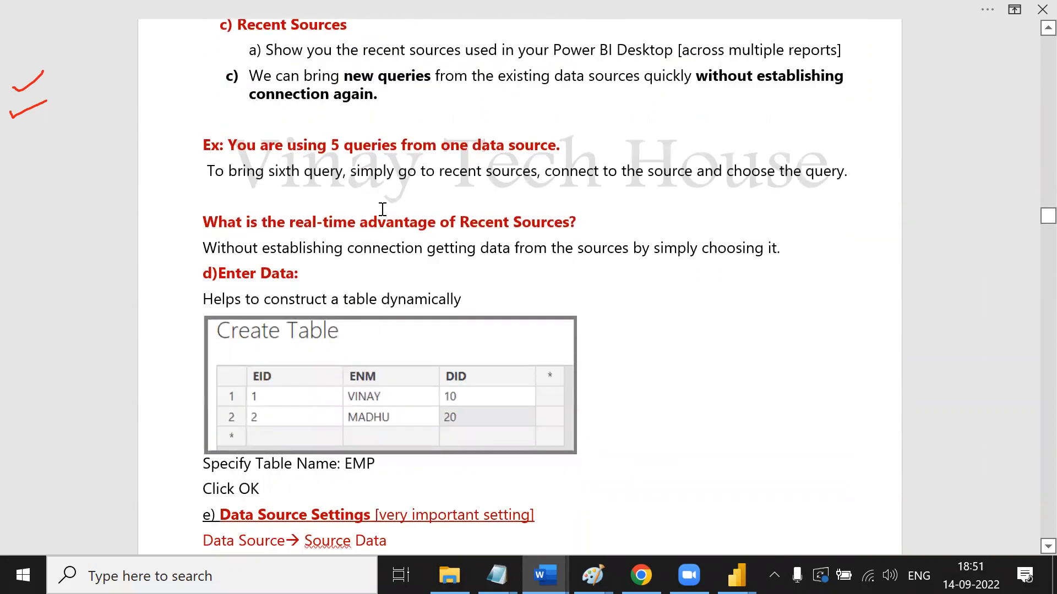
scroll(549, 195, down, 5)
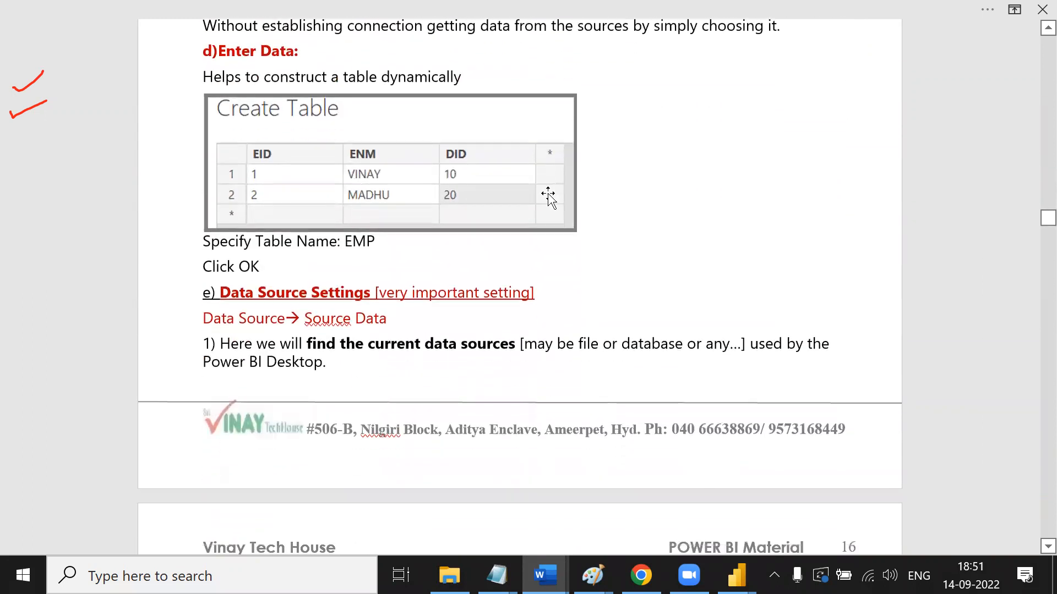
scroll(548, 193, down, 5)
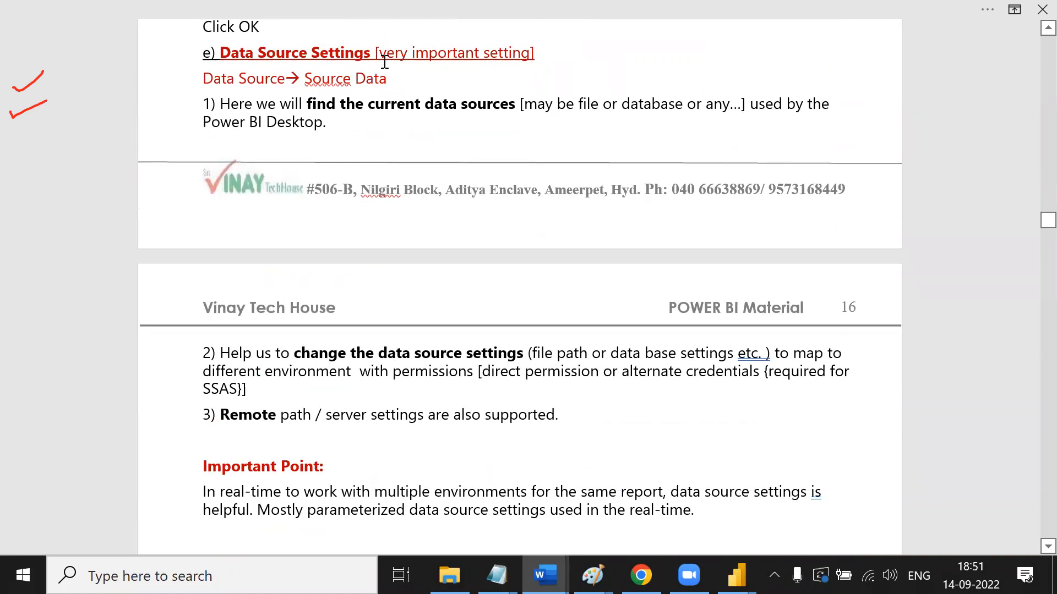
scroll(454, 131, down, 7)
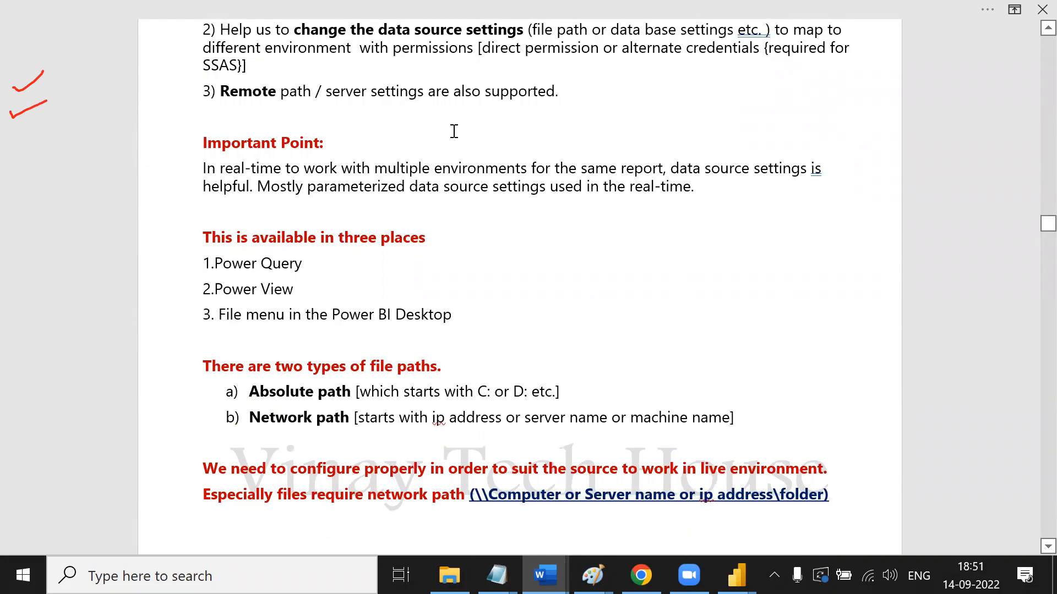
scroll(454, 130, down, 13)
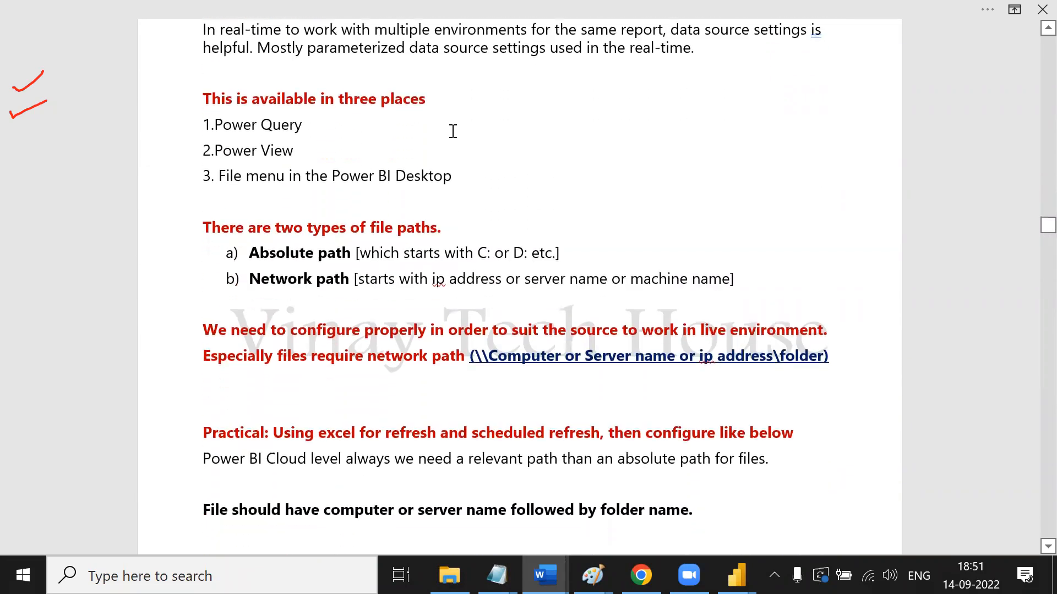
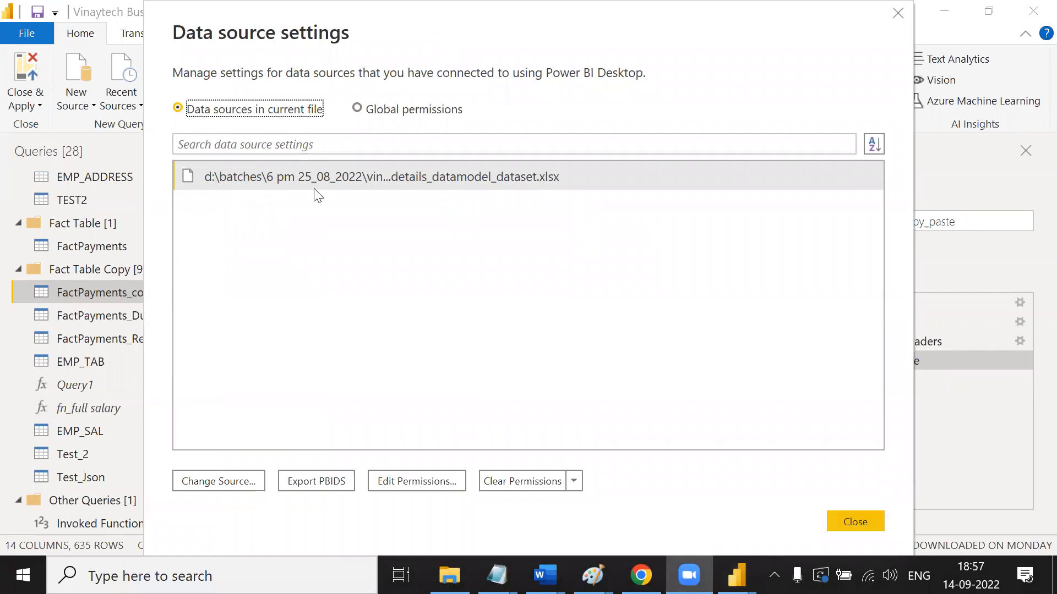
Start changing the Excel data source and browse to the D:\BATCHES\6 PM APRIL 2022 folder for a replacement workbook.
click(231, 482)
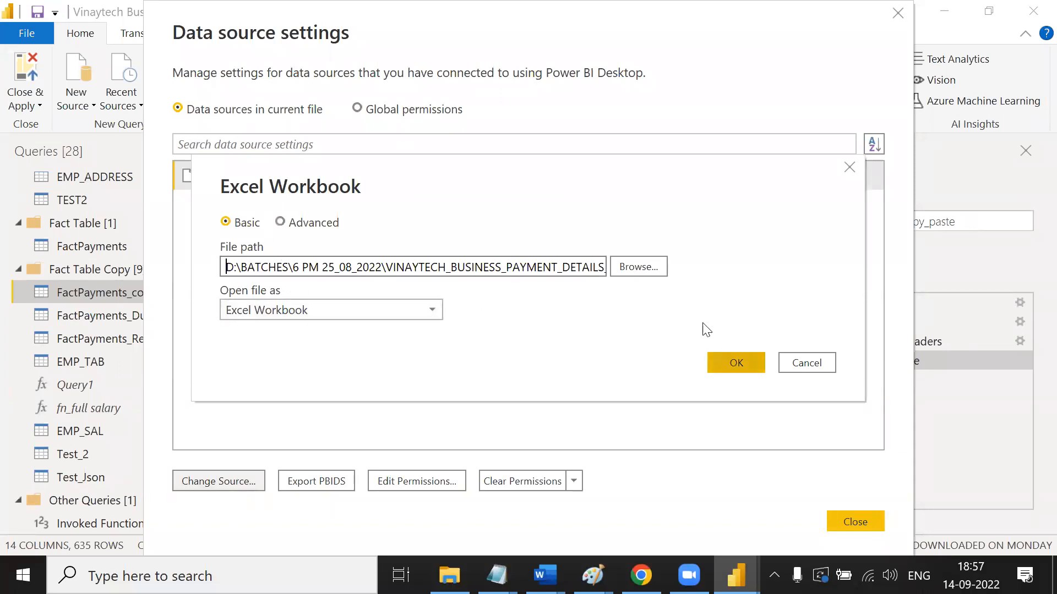
click(654, 274)
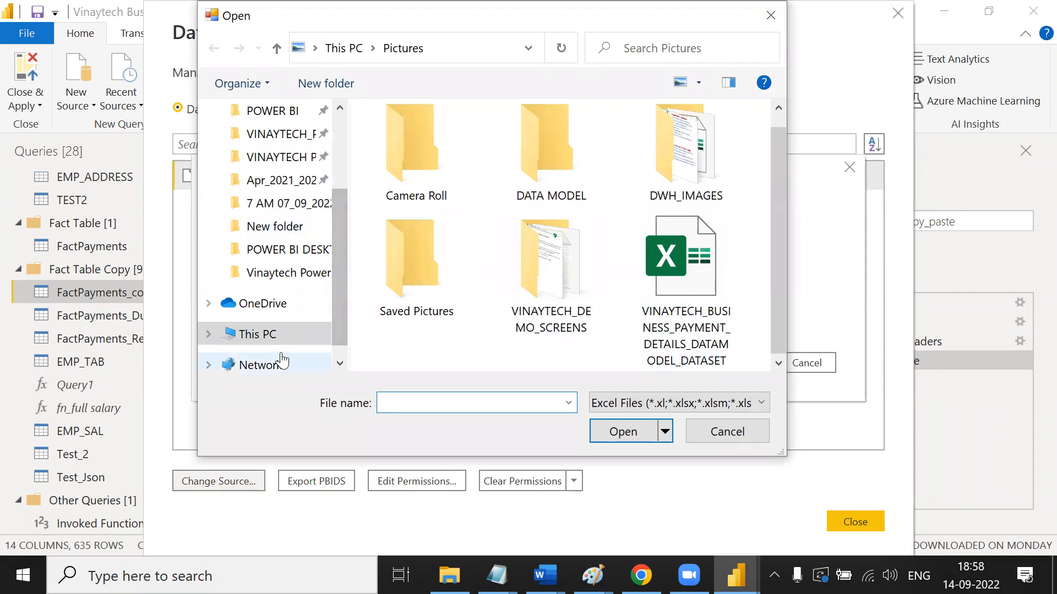
click(258, 335)
scroll(468, 265, down, 2)
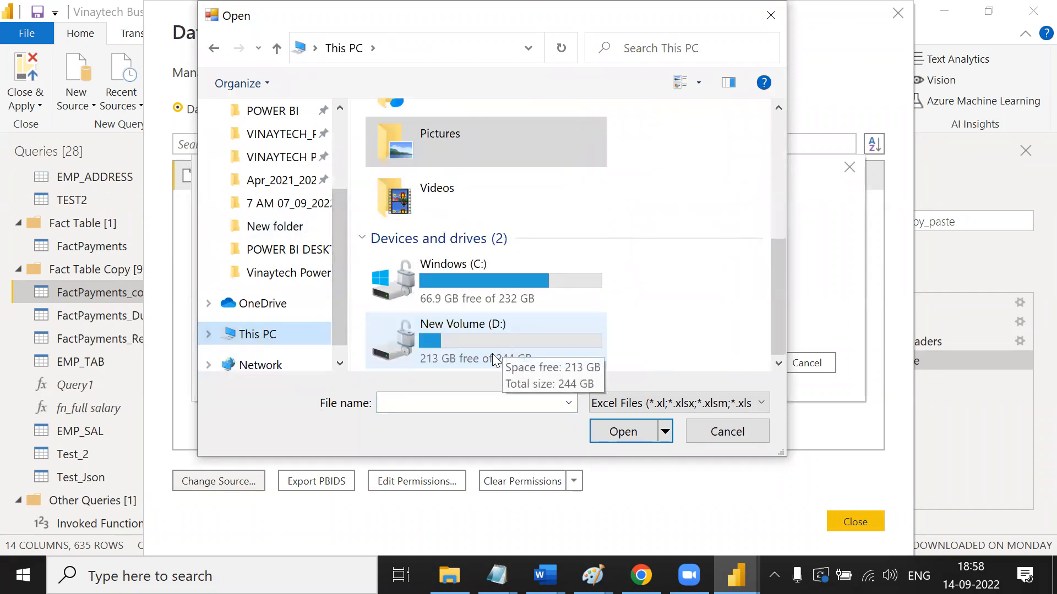
double_click(494, 342)
double_click(434, 142)
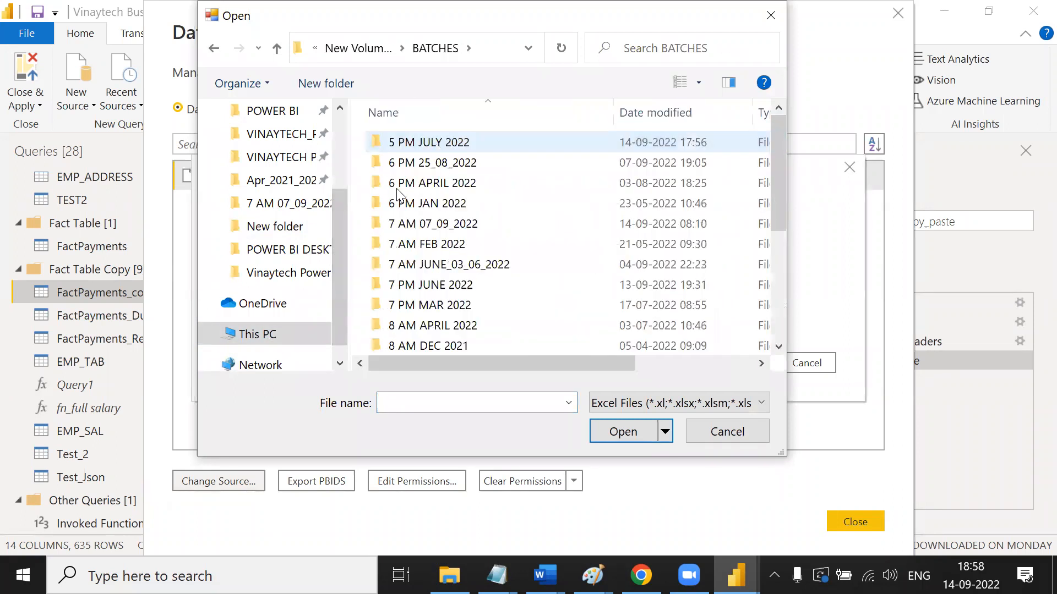
double_click(449, 183)
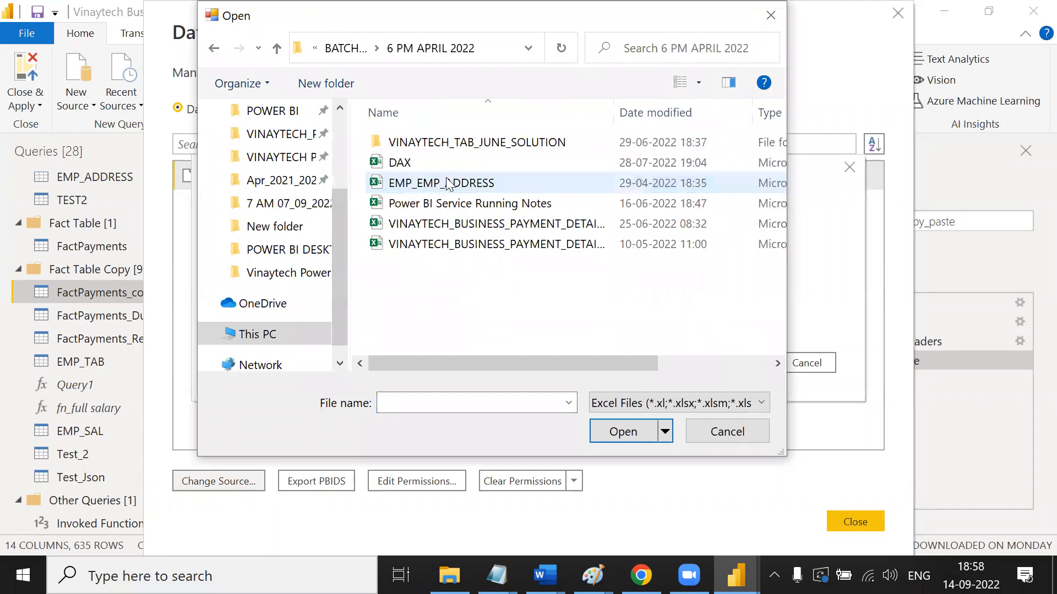
Apply VINAYTECH_BUSINESS_PAYMENT_DETAILS_DATAMODEL_DATASET from the 6 PM APRIL 2022 folder as the new source and refresh all query previews.
double_click(614, 102)
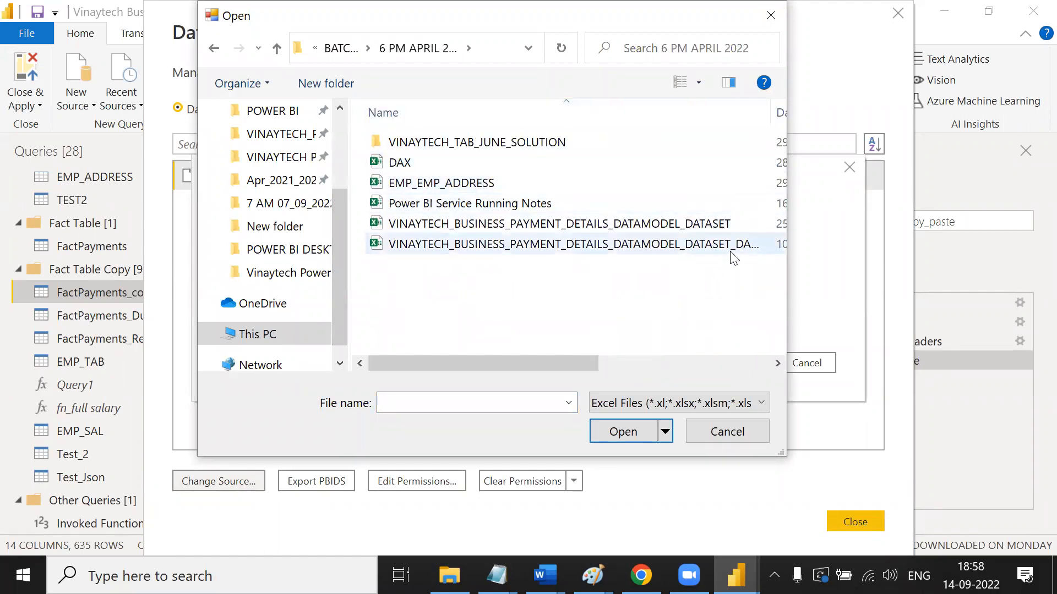
click(722, 224)
double_click(722, 225)
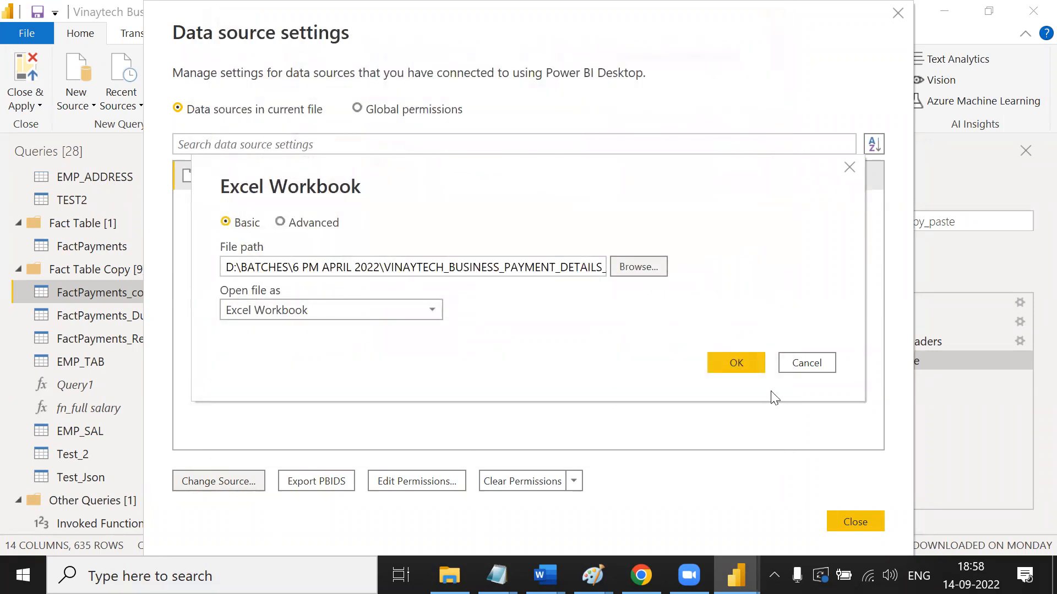
click(745, 366)
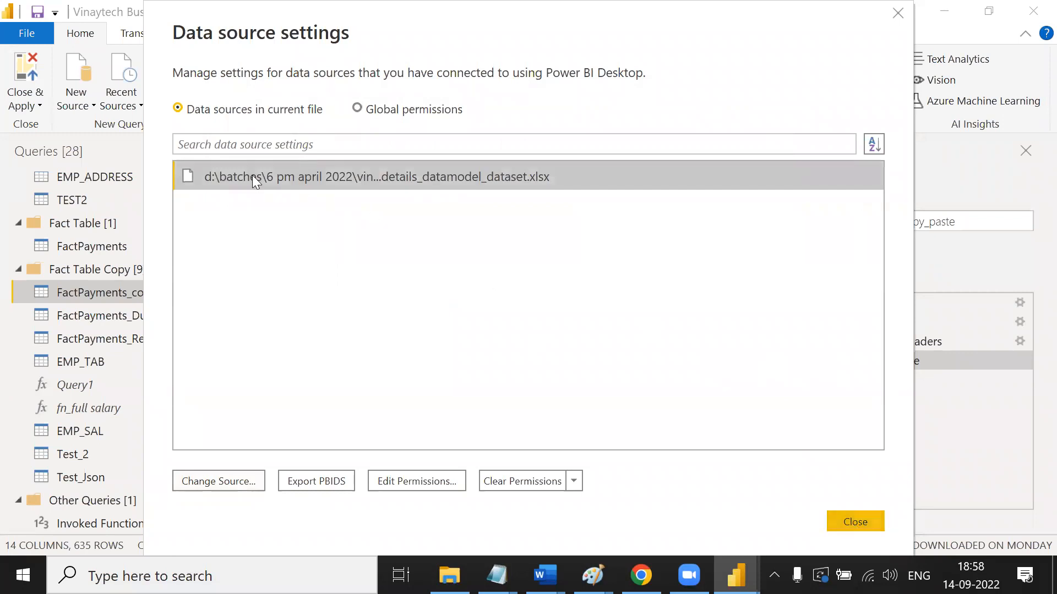
click(863, 522)
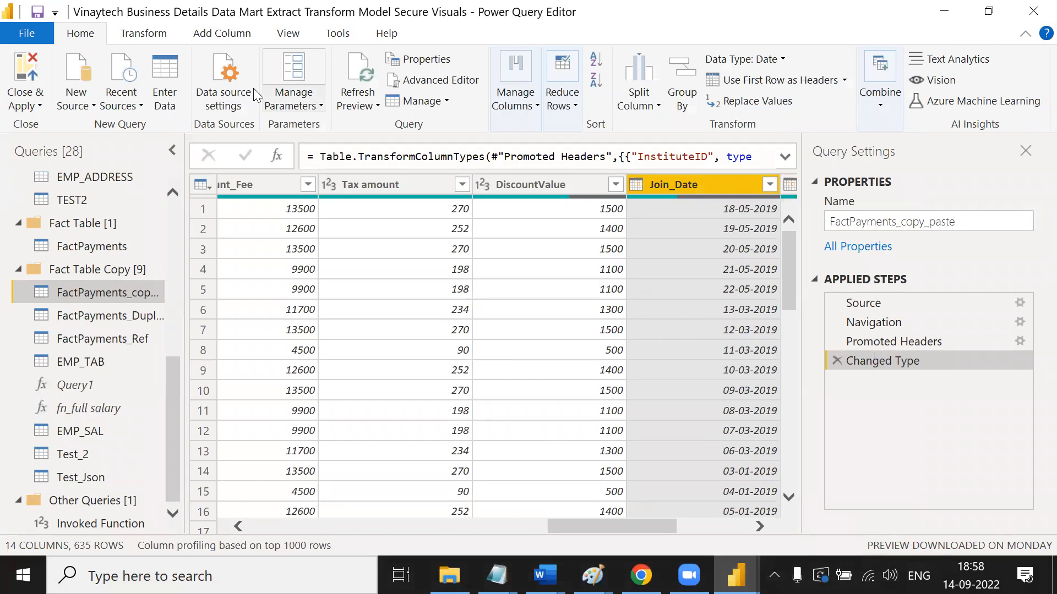
click(371, 103)
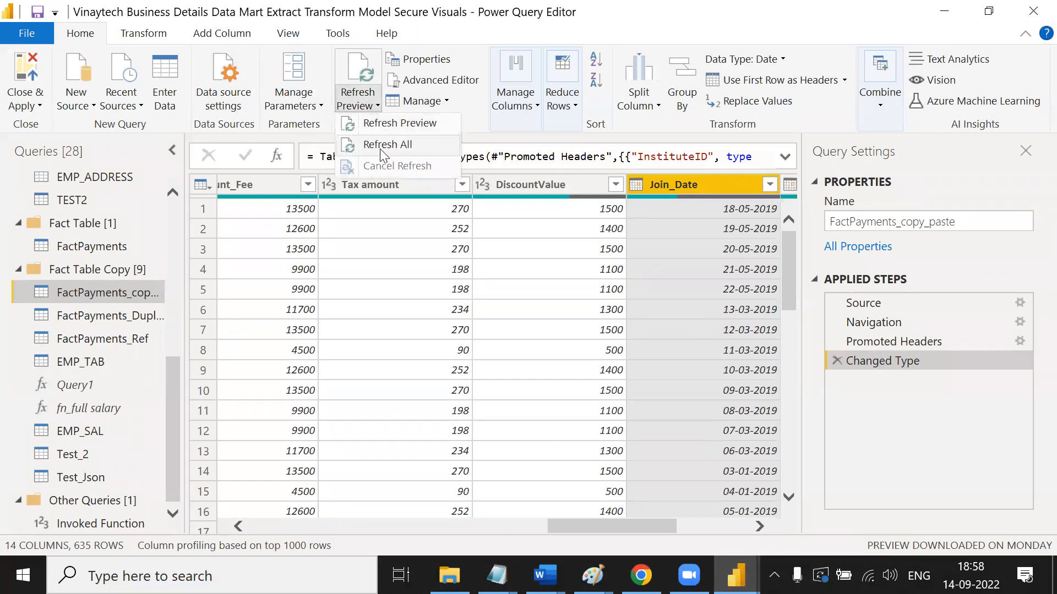
click(378, 149)
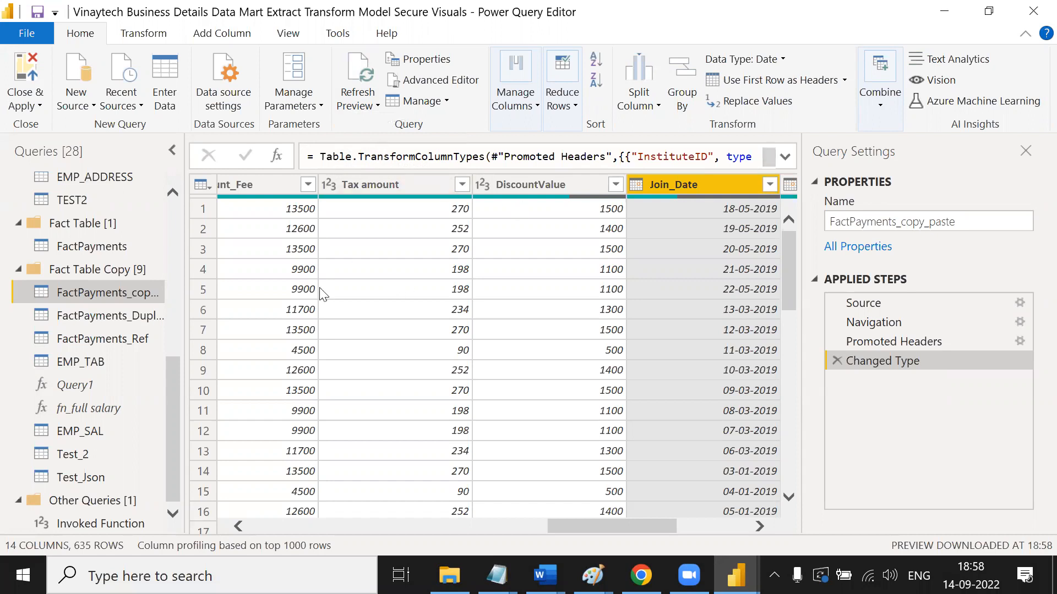
Change the start of the source workbook's name in its file path to VINAYTECH1_BUSINESS_PAYMENT_DETAILS and check the queries up to the Dimensions group.
click(225, 102)
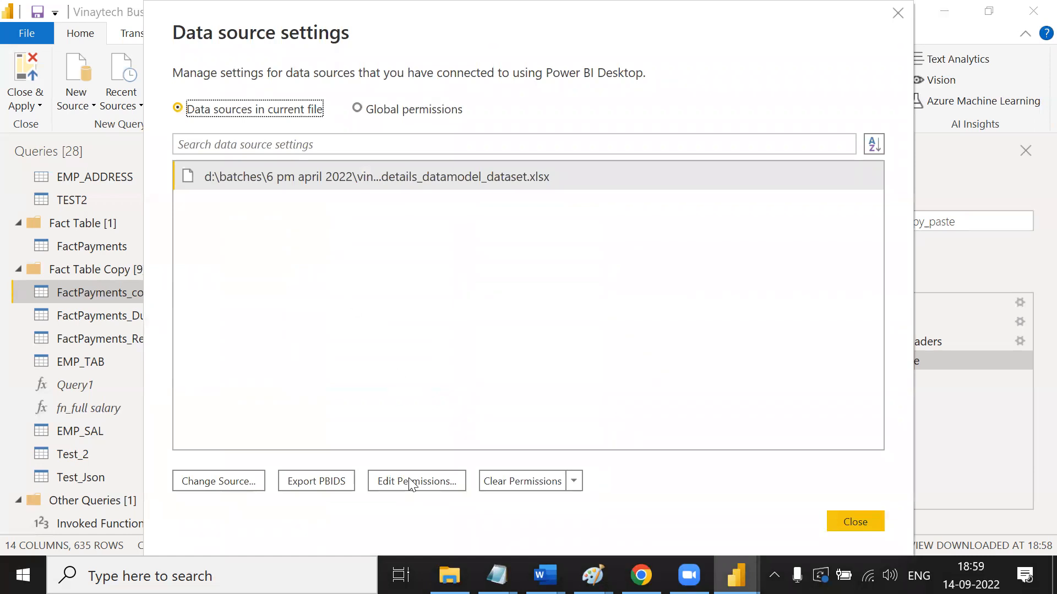
click(240, 484)
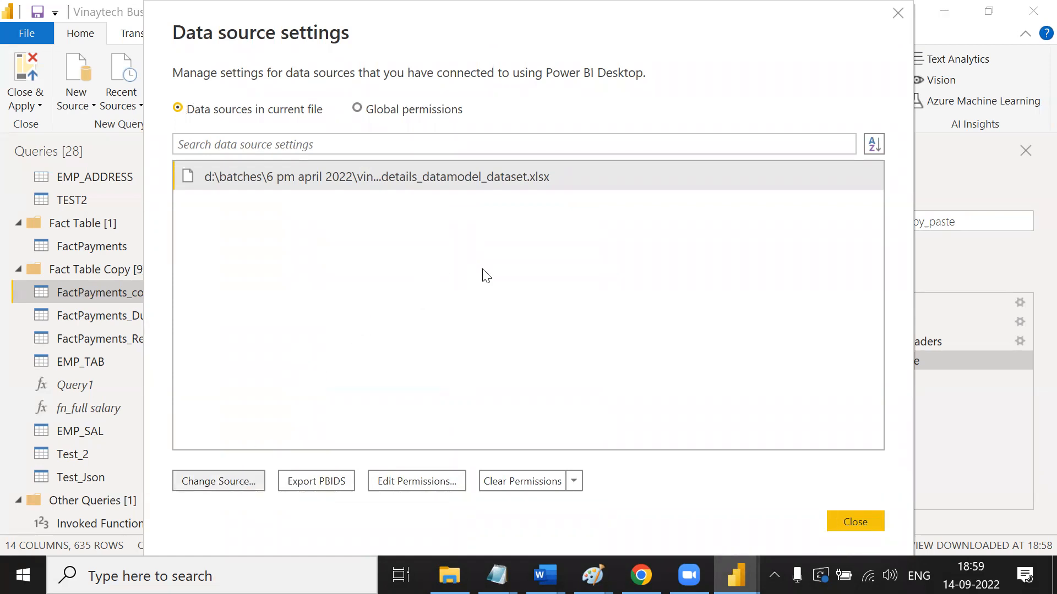
click(445, 267)
text(1_BUSINESS_PAYMENT_DETAILS)
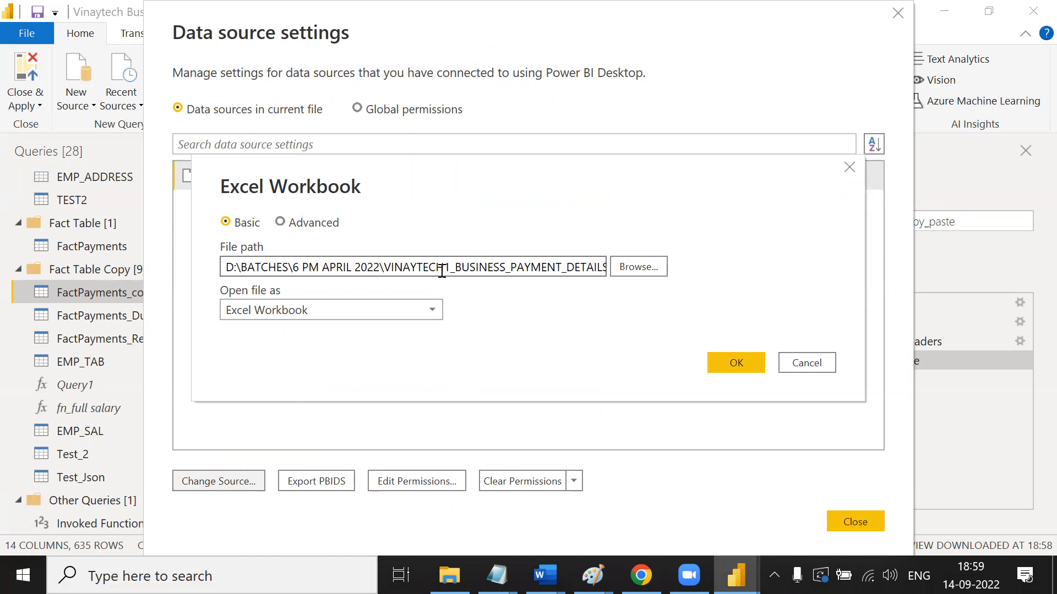
click(734, 366)
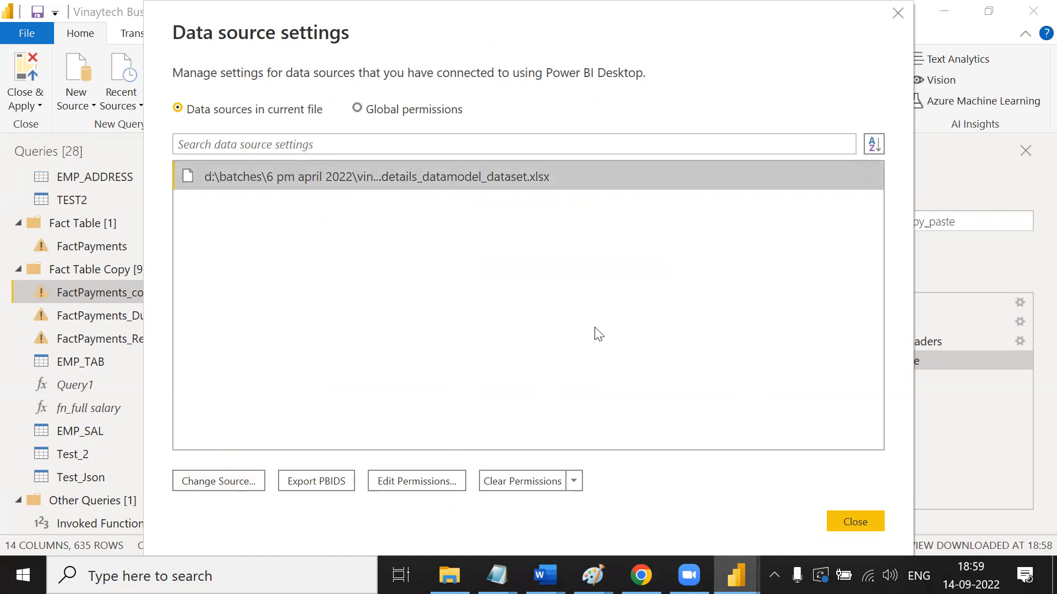
click(855, 521)
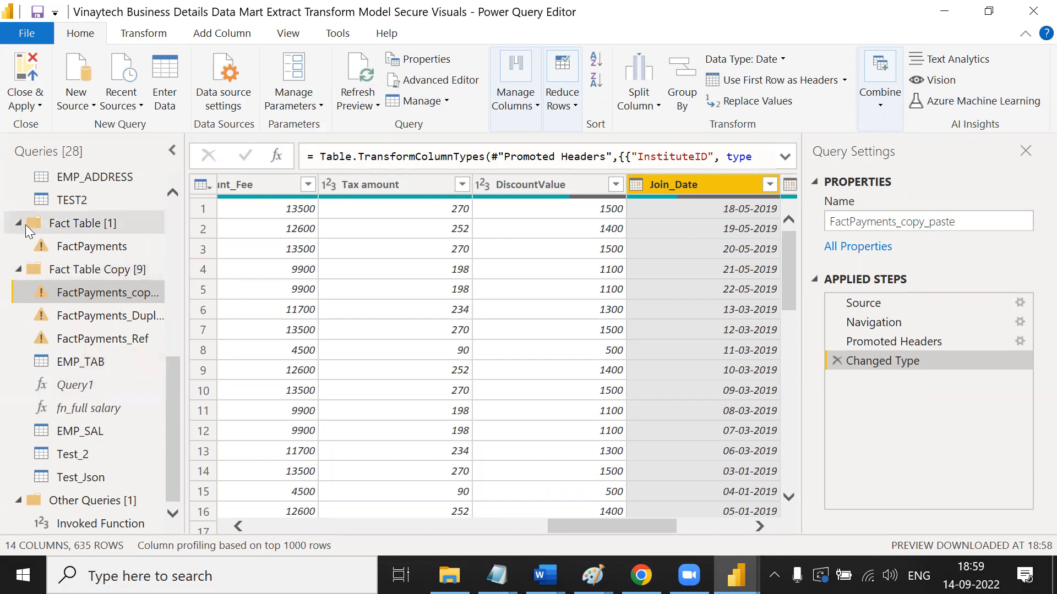
scroll(107, 266, up, 5)
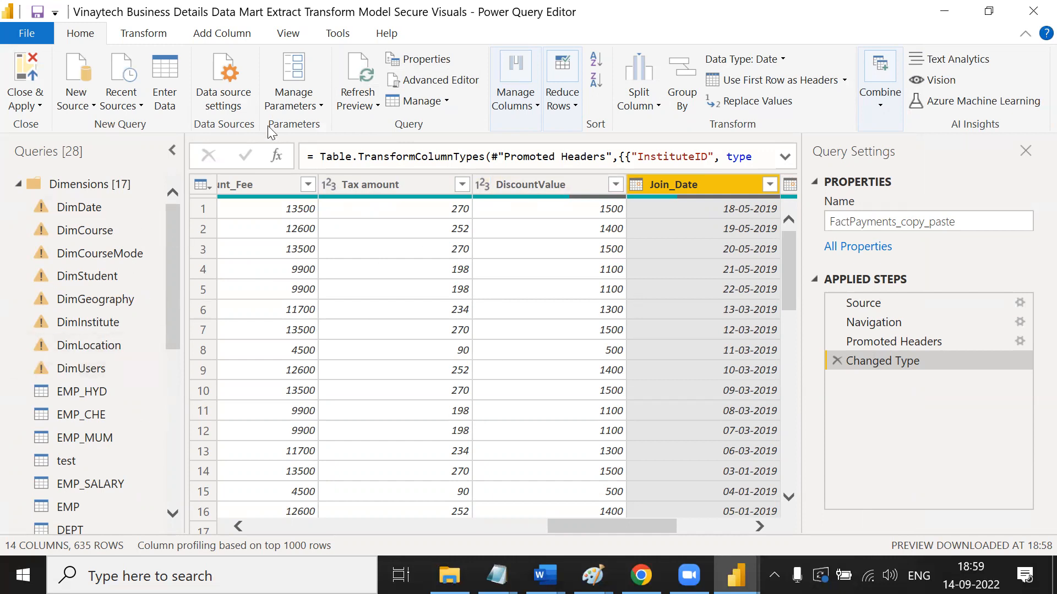
Review the current workbook's file path in the data source settings and close them without changing anything.
click(235, 97)
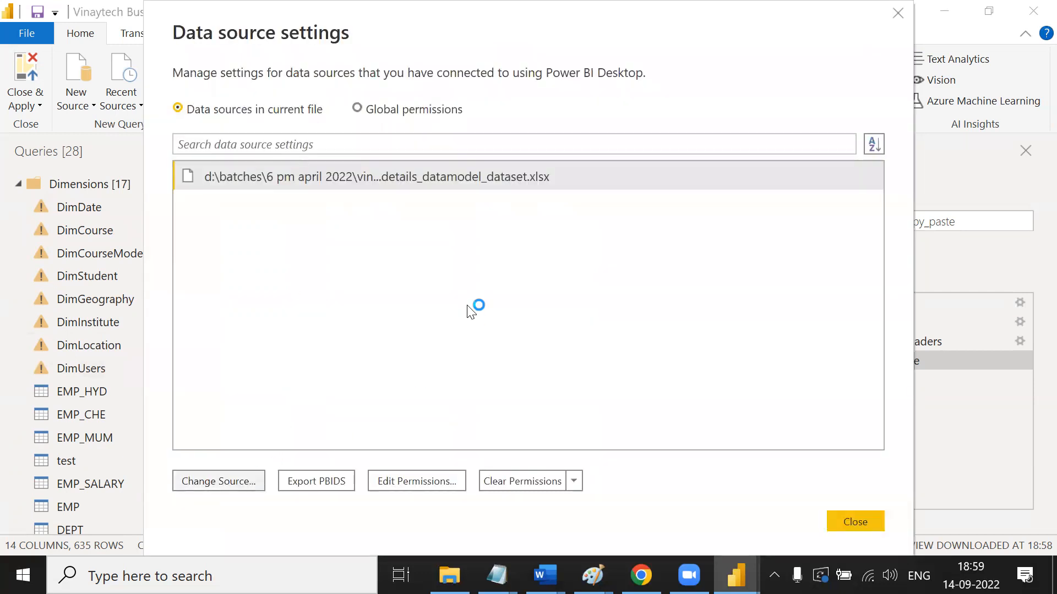
double_click(471, 176)
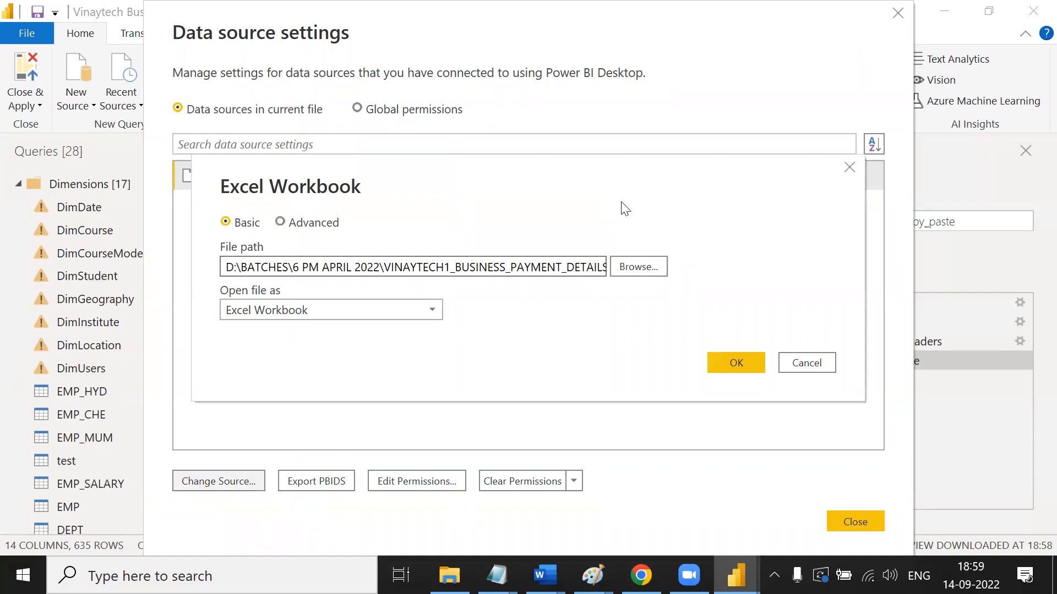
click(850, 168)
click(898, 12)
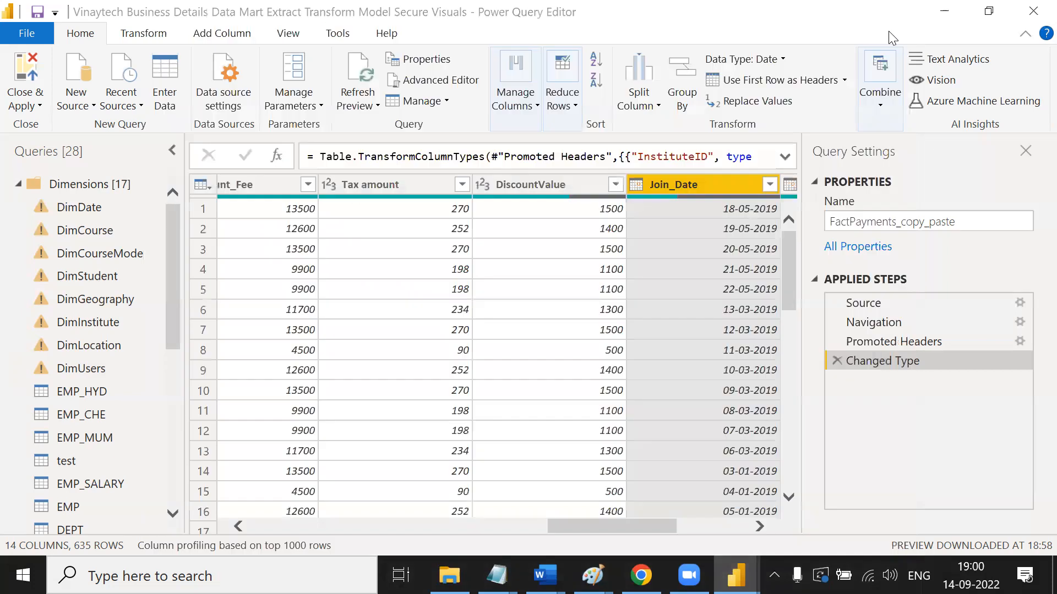
Switch to File Explorer, go to D:\BATCHES and open the sharing properties of the 6 PM 25_08_2022 folder.
click(449, 576)
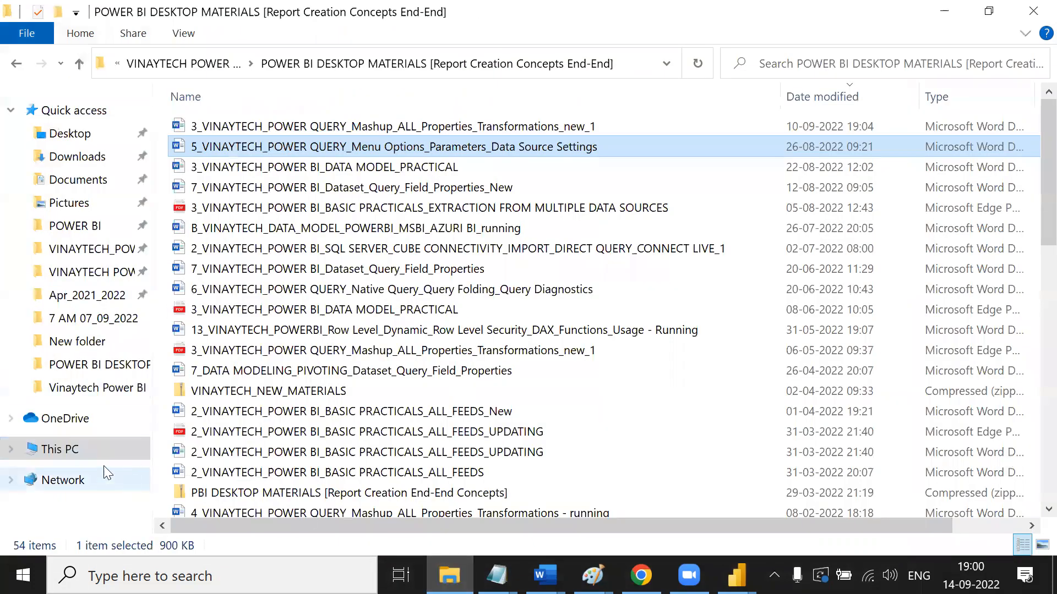
click(60, 449)
double_click(501, 335)
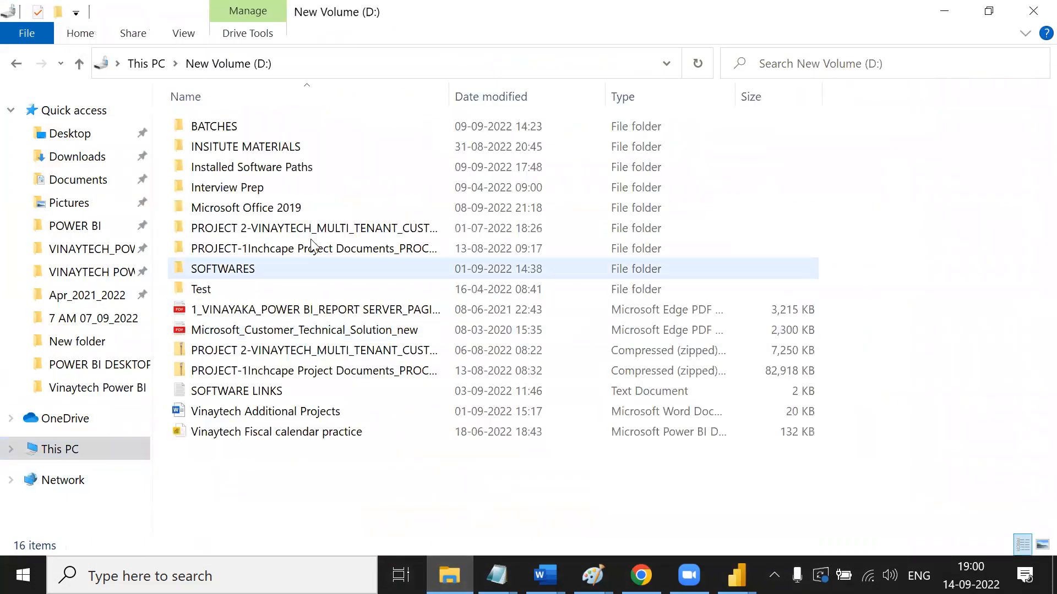
double_click(238, 129)
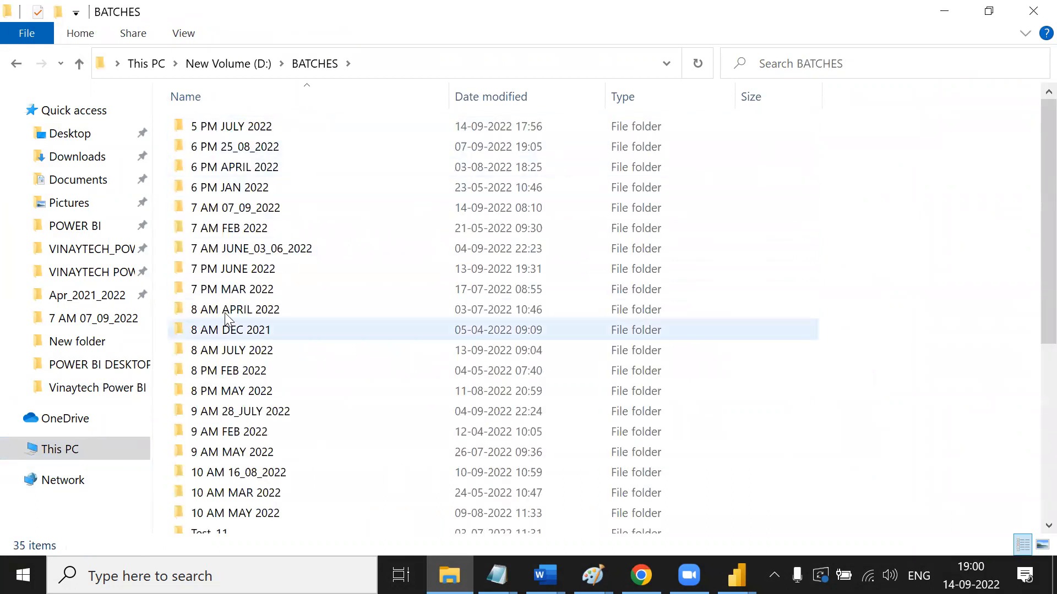
click(247, 149)
right_click(247, 150)
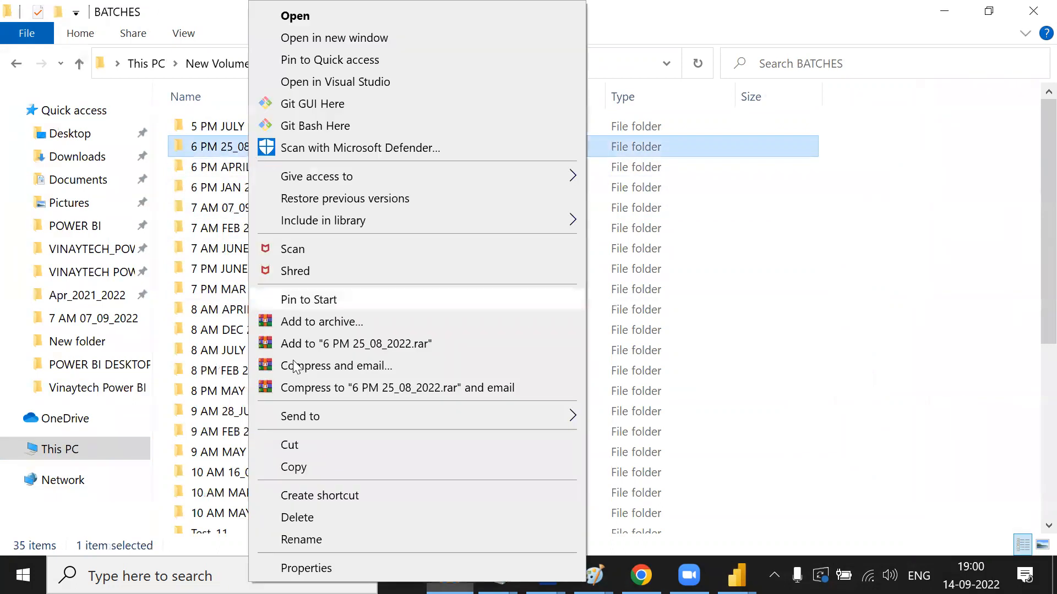
click(306, 568)
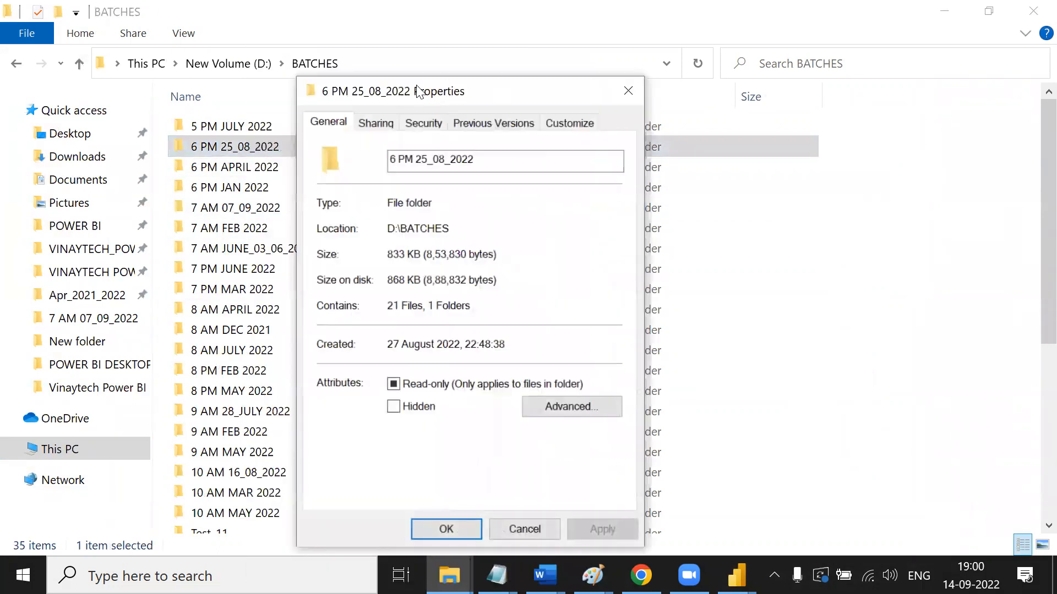
click(367, 122)
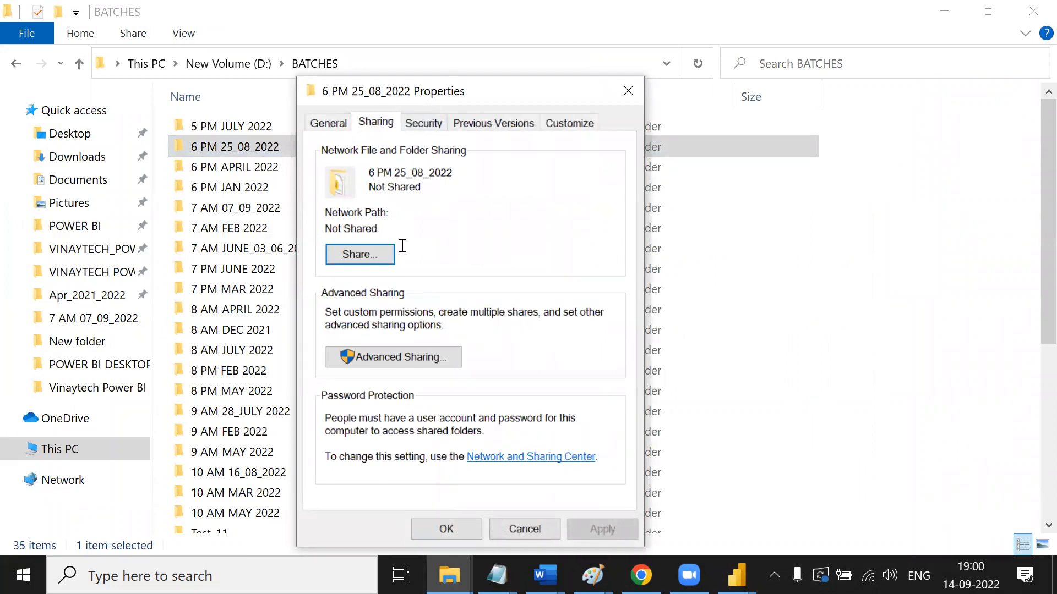
Share the 6 PM 25_08_2022 folder with Everyone at the Read permission level, dismissing the network discovery choice.
click(363, 258)
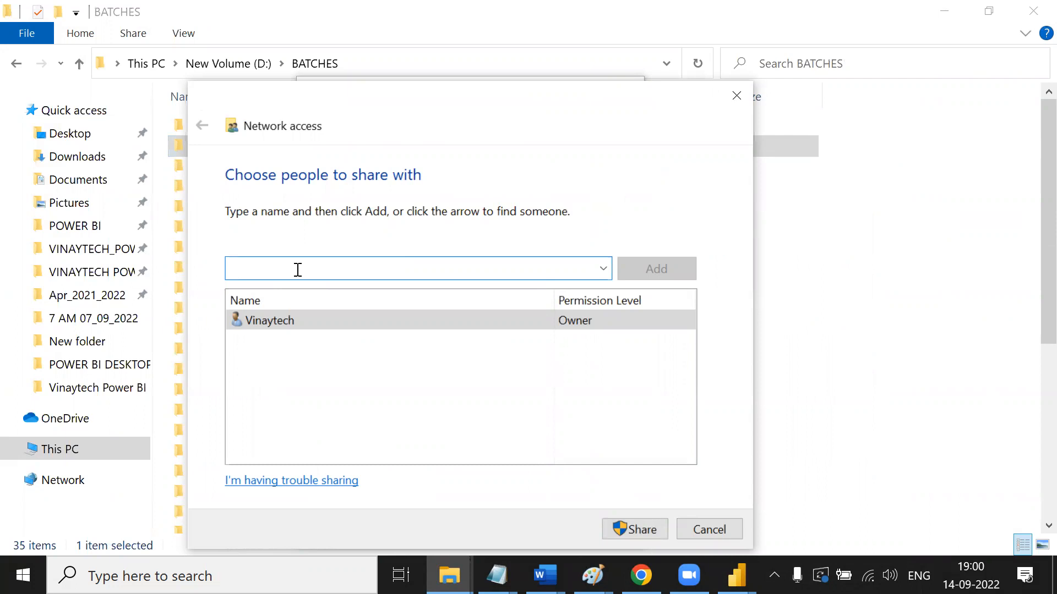
text(everyone)
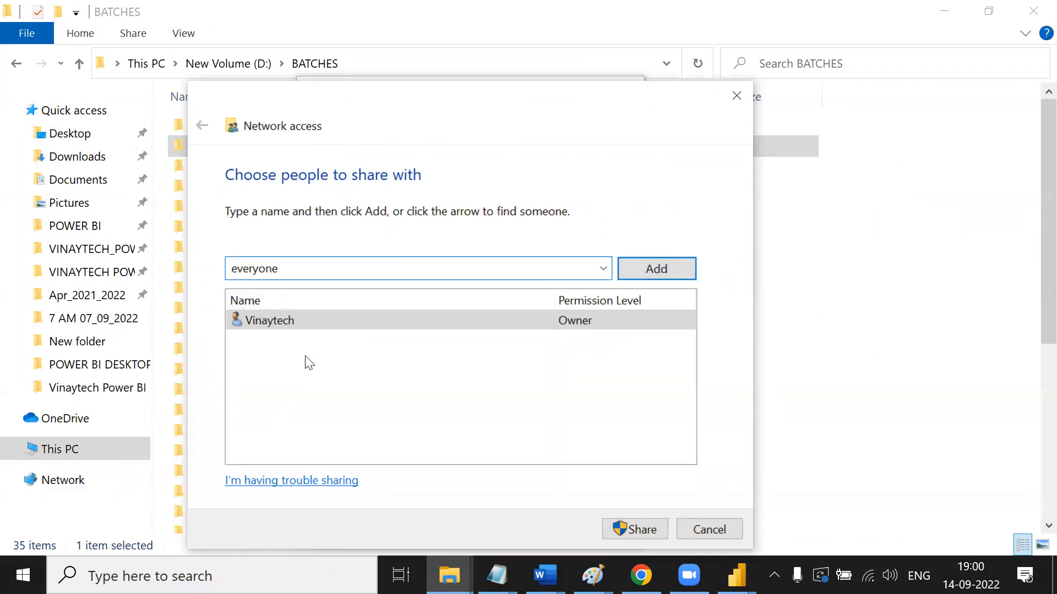
click(660, 269)
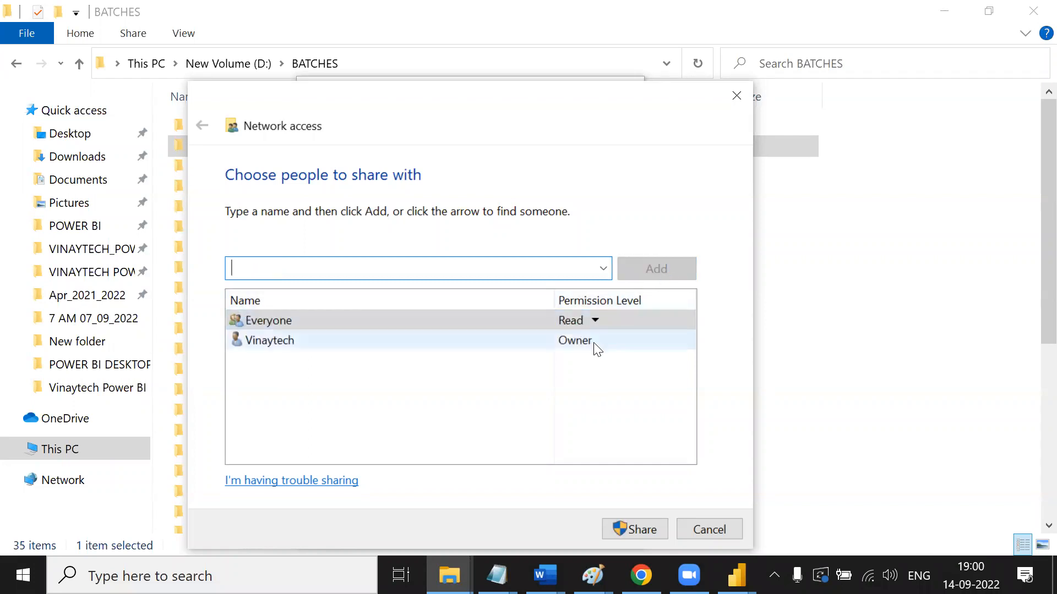
click(595, 320)
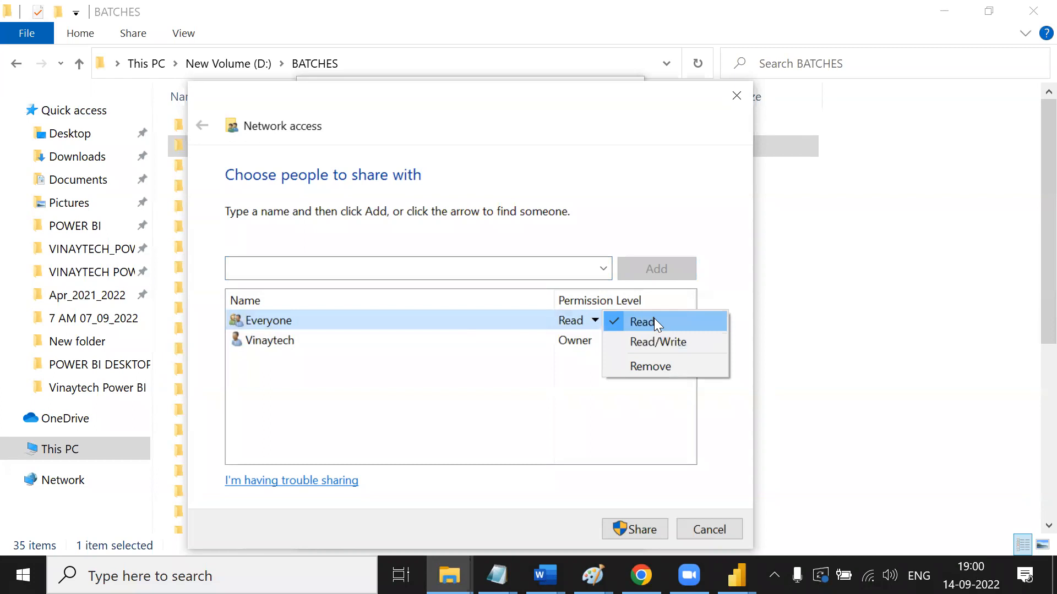
click(612, 342)
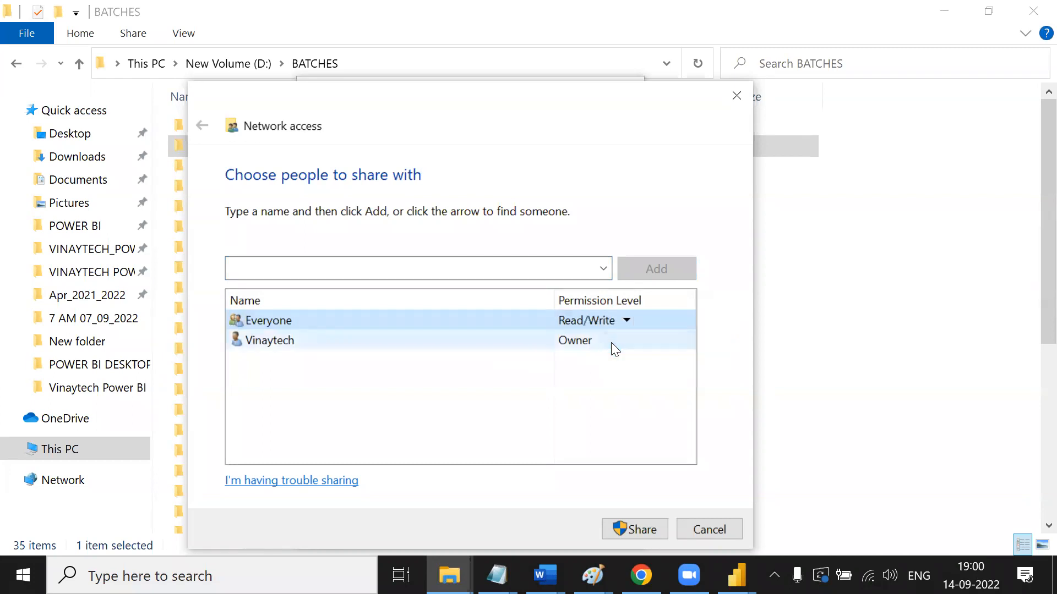
click(626, 319)
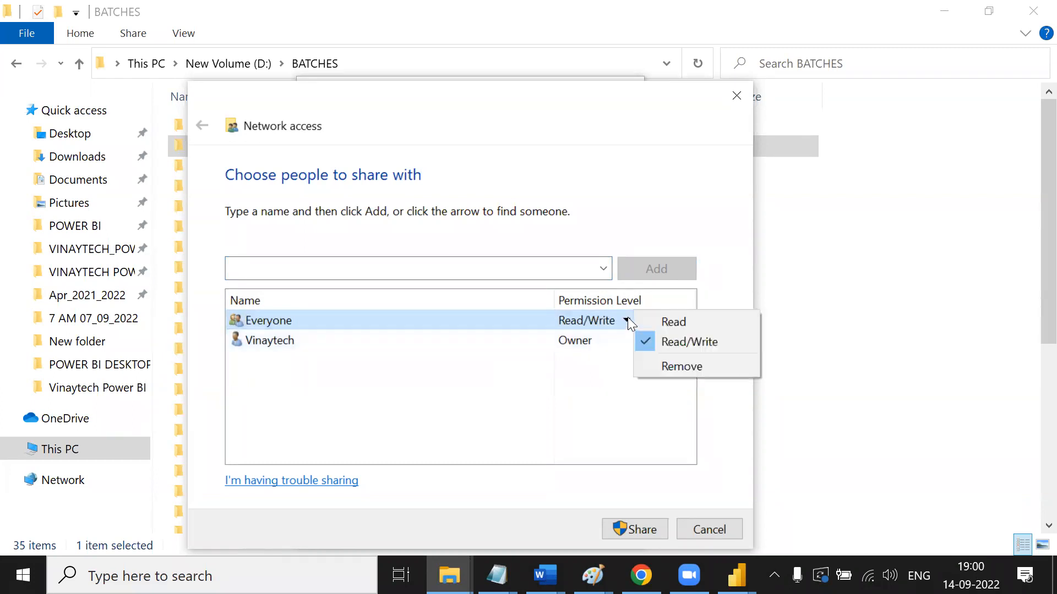
click(664, 322)
click(622, 528)
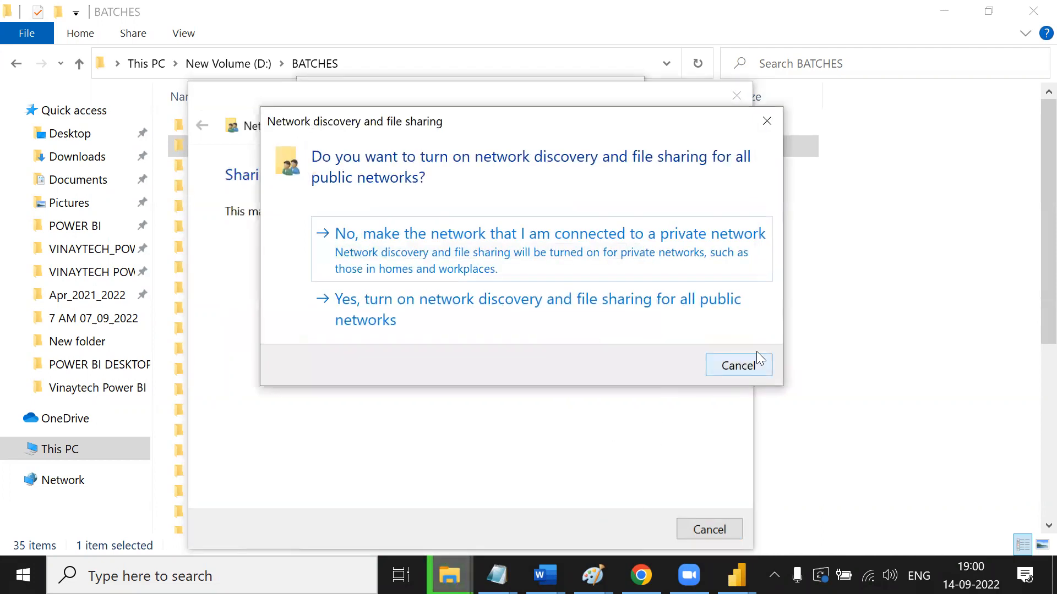
click(771, 128)
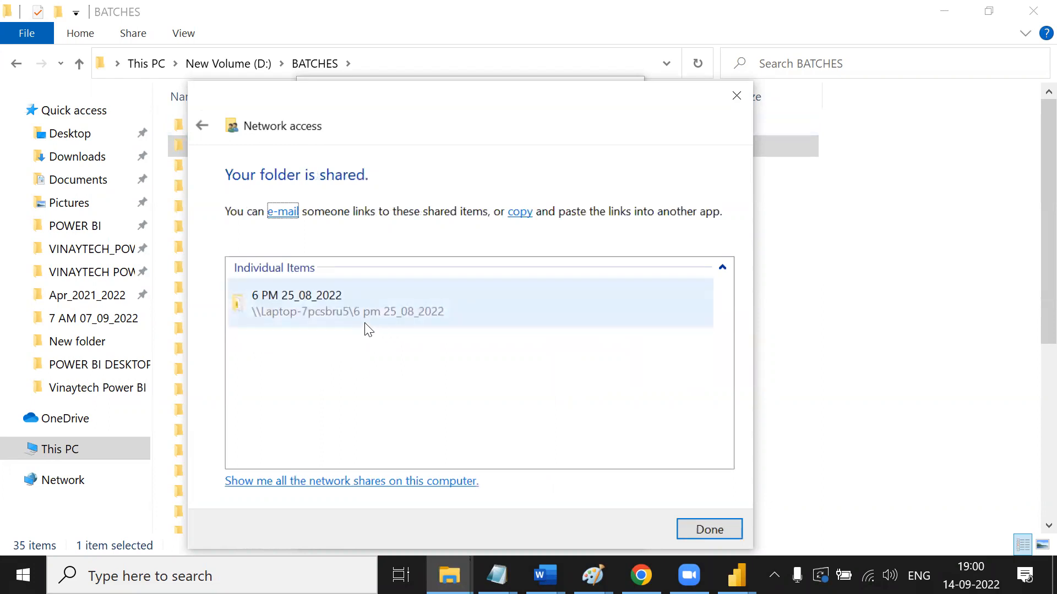
click(707, 530)
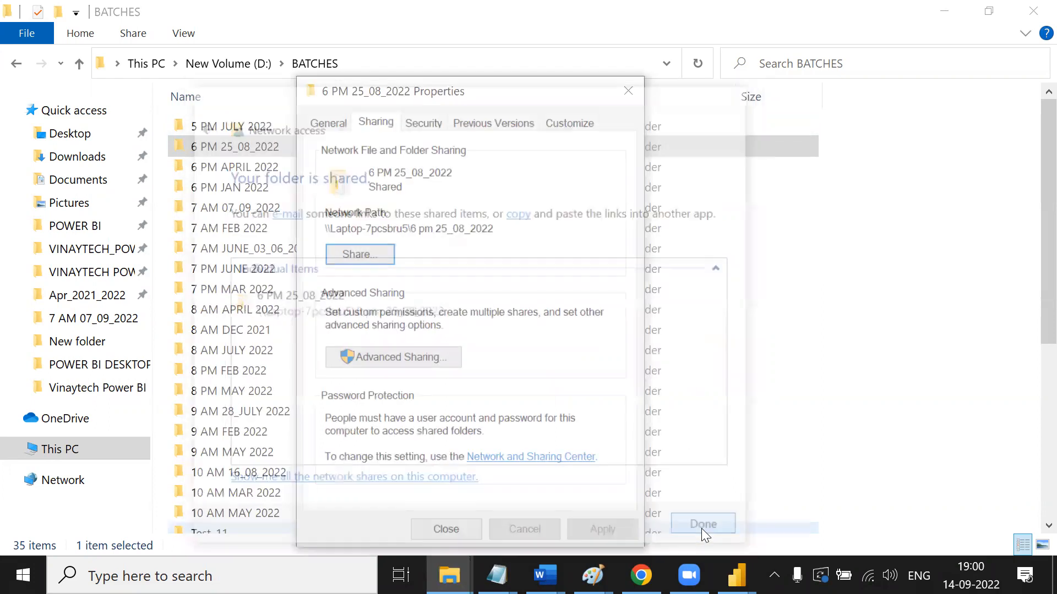
Copy the network path of the shared 6 PM 25_08_2022 folder and close its properties.
click(325, 230)
shift+click(491, 228)
key(ctrl+c)
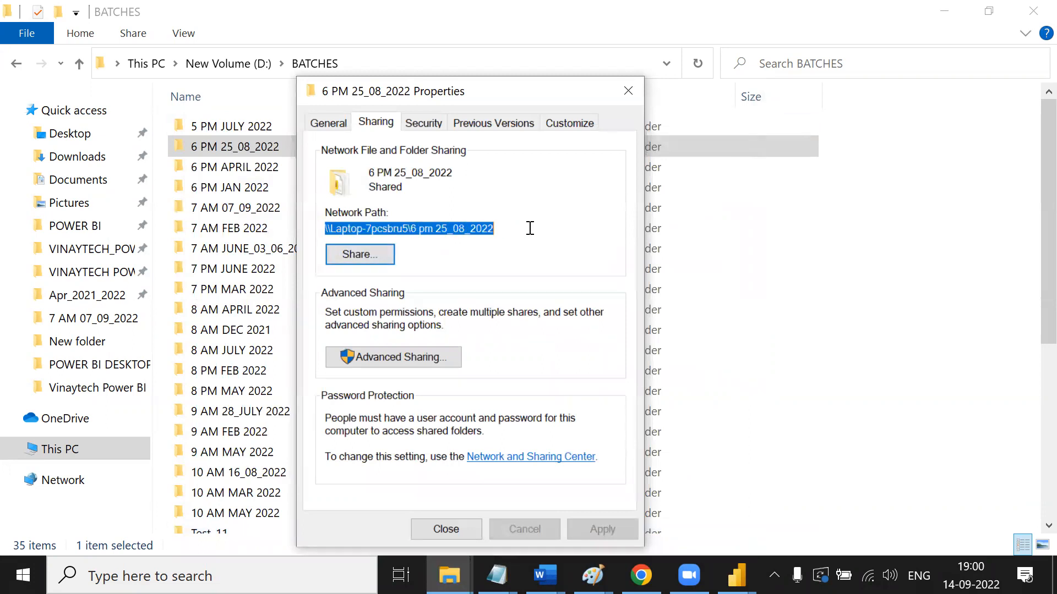
click(454, 537)
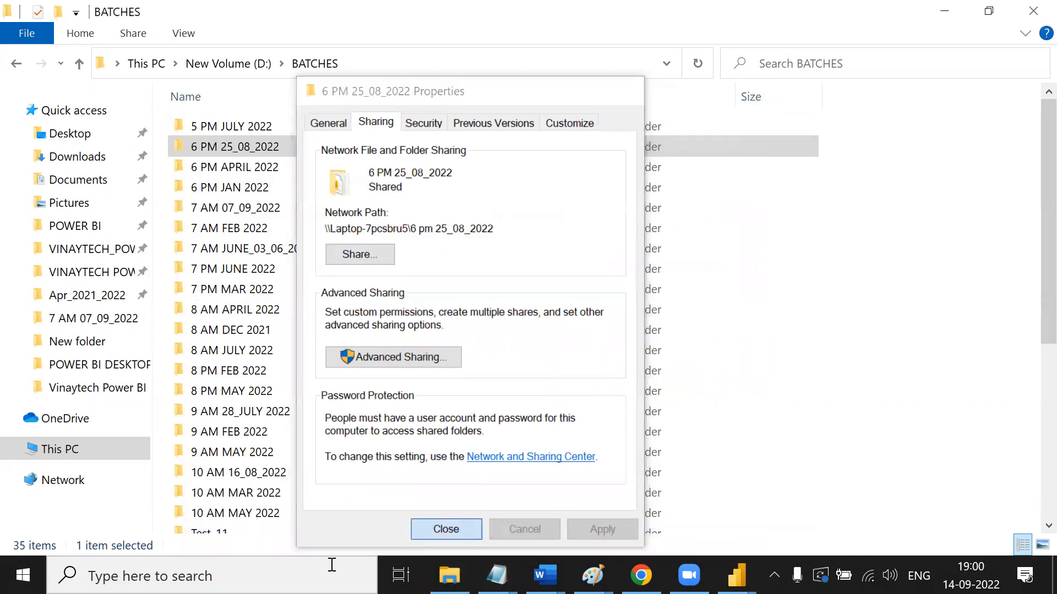
Open a blank Notepad document, paste the network path, add a trailing backslash and minimize Notepad.
key(super)
text(note)
key(Return)
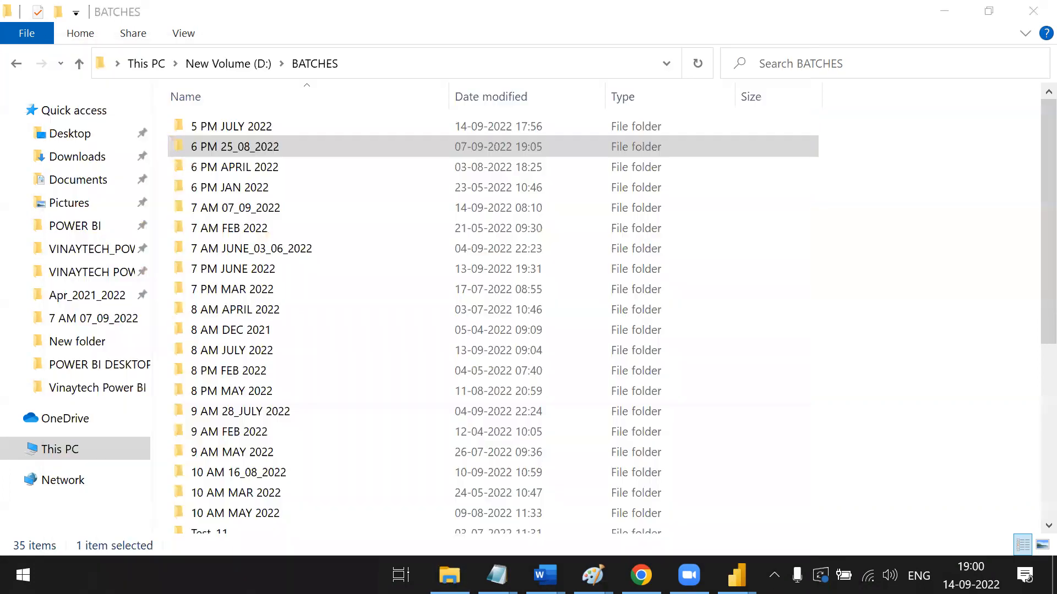
key(ctrl+v)
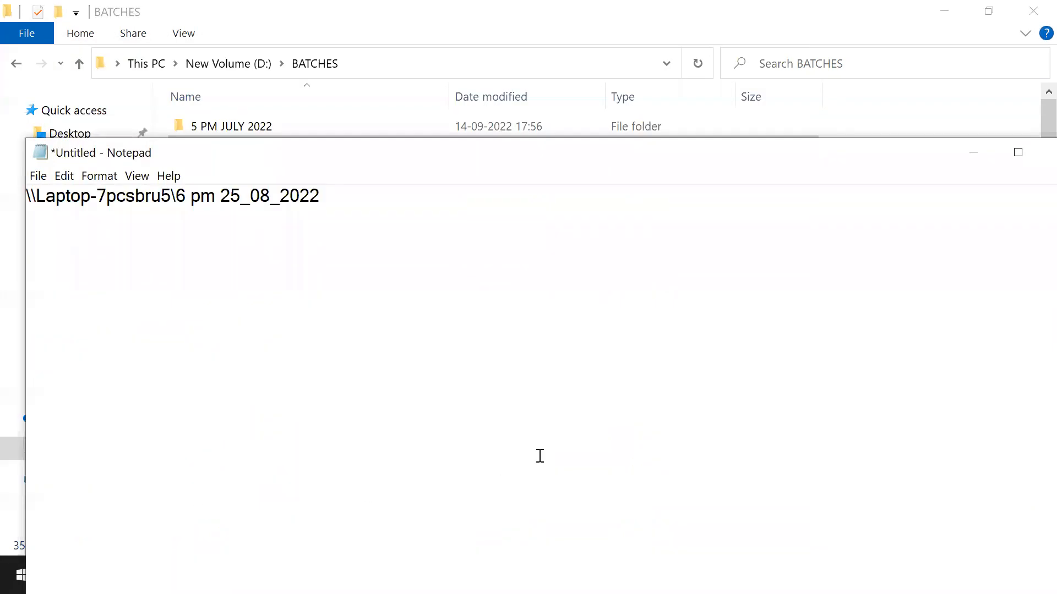
text(\)
click(957, 154)
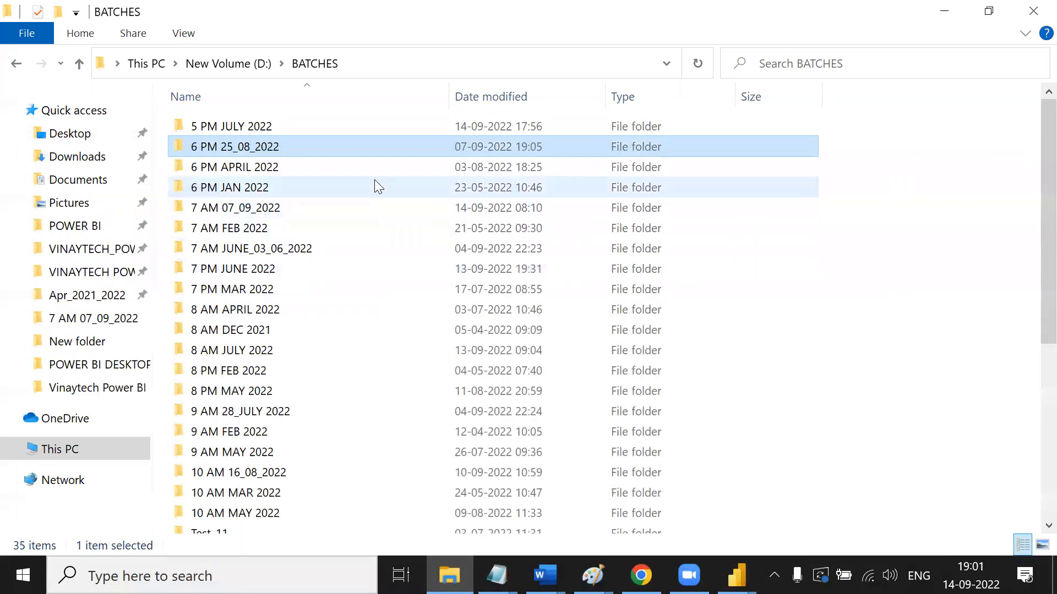
Review the sharing properties and permitted people of the 6 PM 25_08_2022 folder and close them without changing anything.
right_click(265, 155)
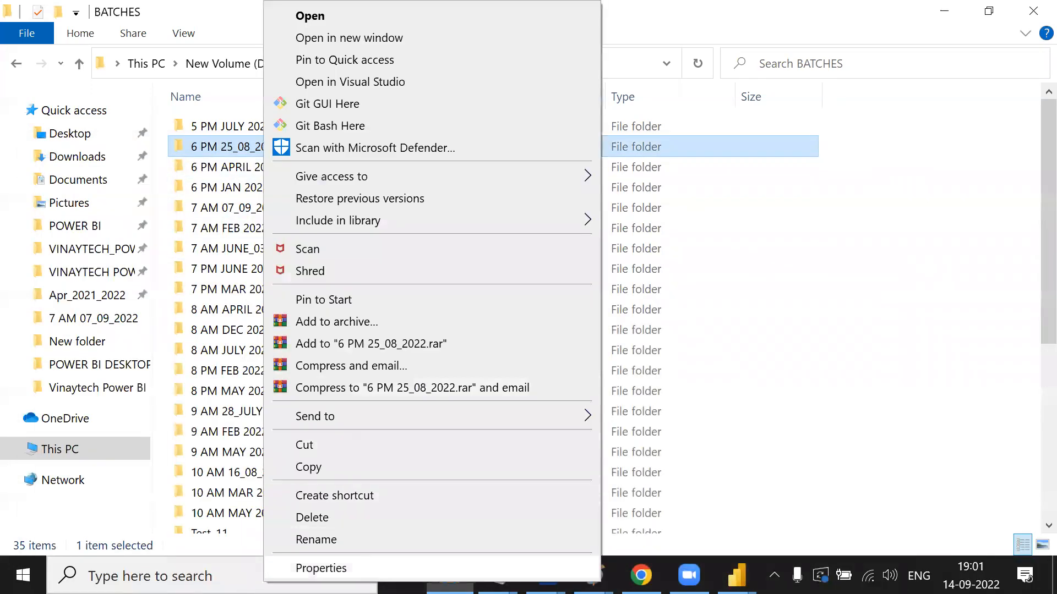
click(330, 567)
click(401, 125)
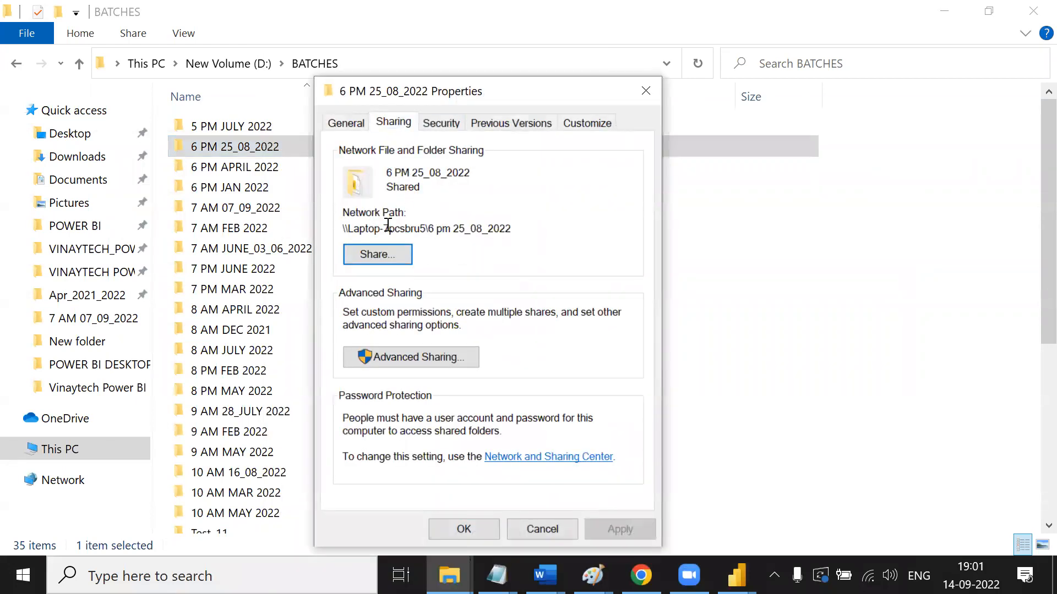
click(382, 258)
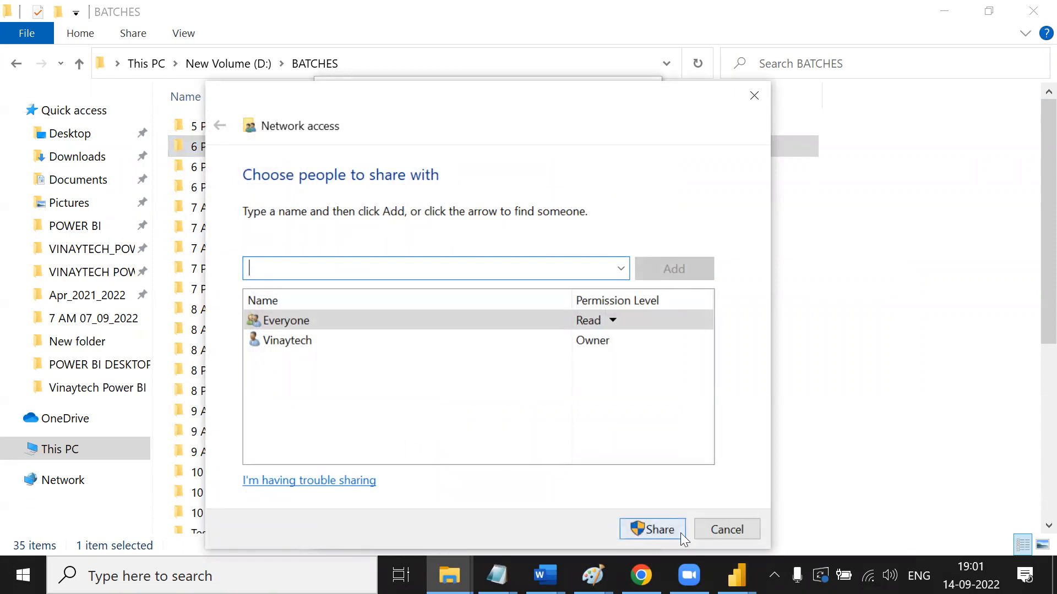
click(726, 529)
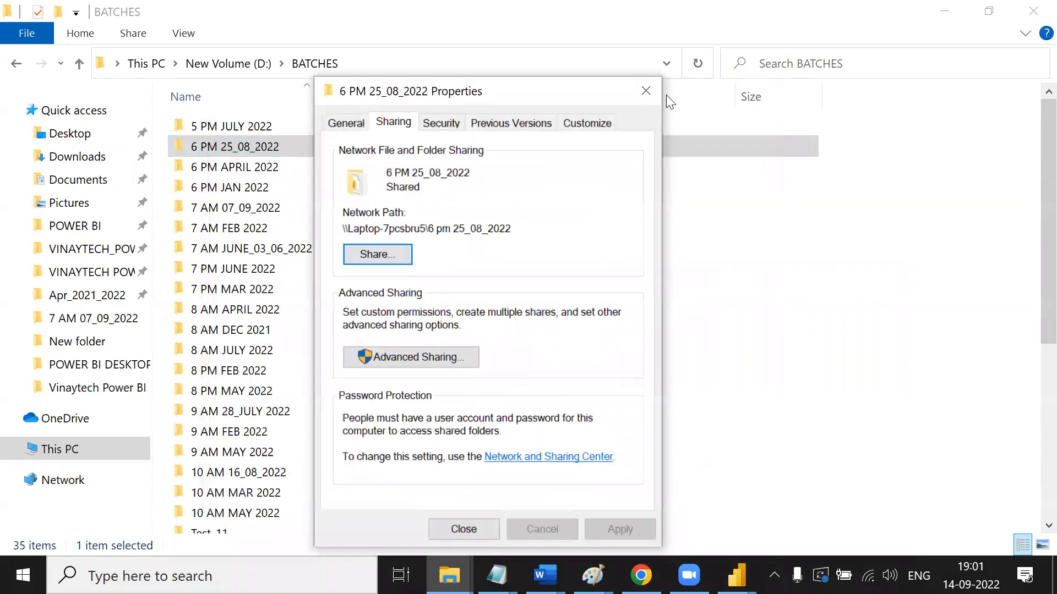
click(646, 91)
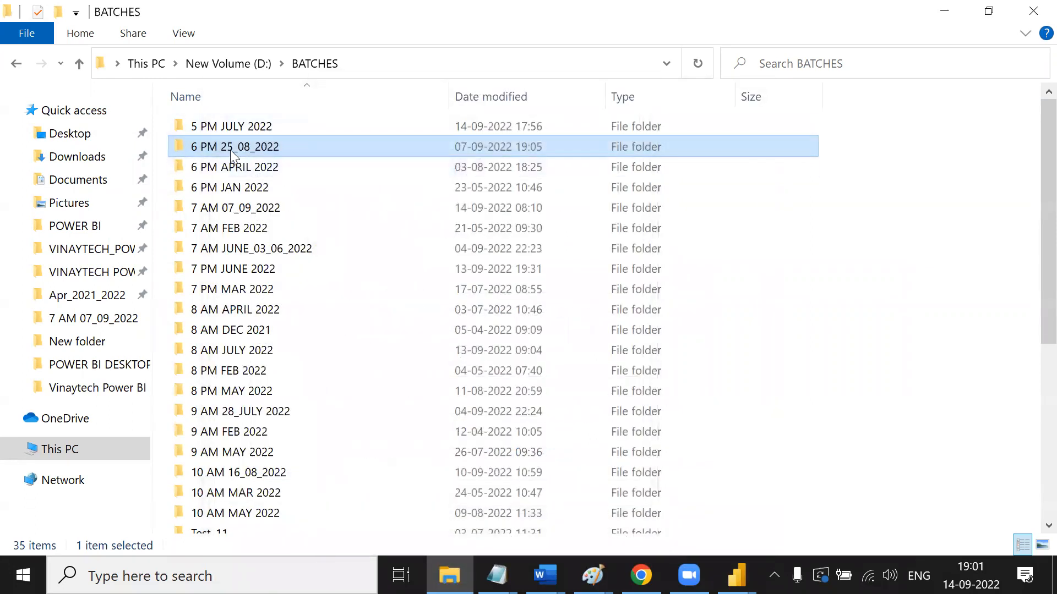
Open the 6 PM 25_08_2022 folder, widen the Name column and copy the name of the VINAYTECH_BUSINESS_PAYMENT_DETAILS_DATAMODEL_DATASET workbook, leaving the file unrenamed.
double_click(231, 153)
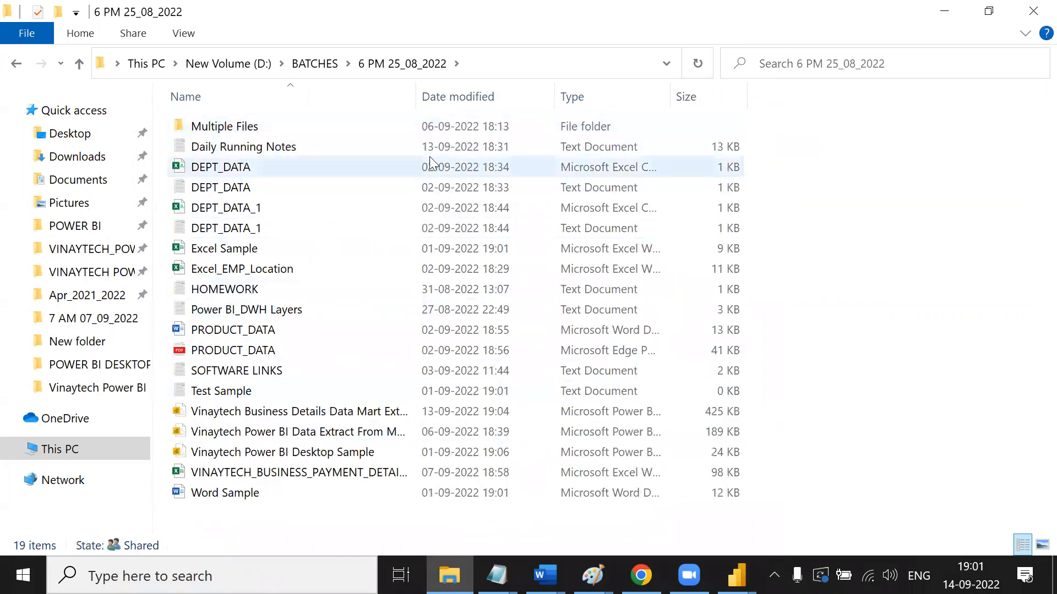
double_click(415, 94)
click(466, 480)
right_click(467, 480)
click(534, 514)
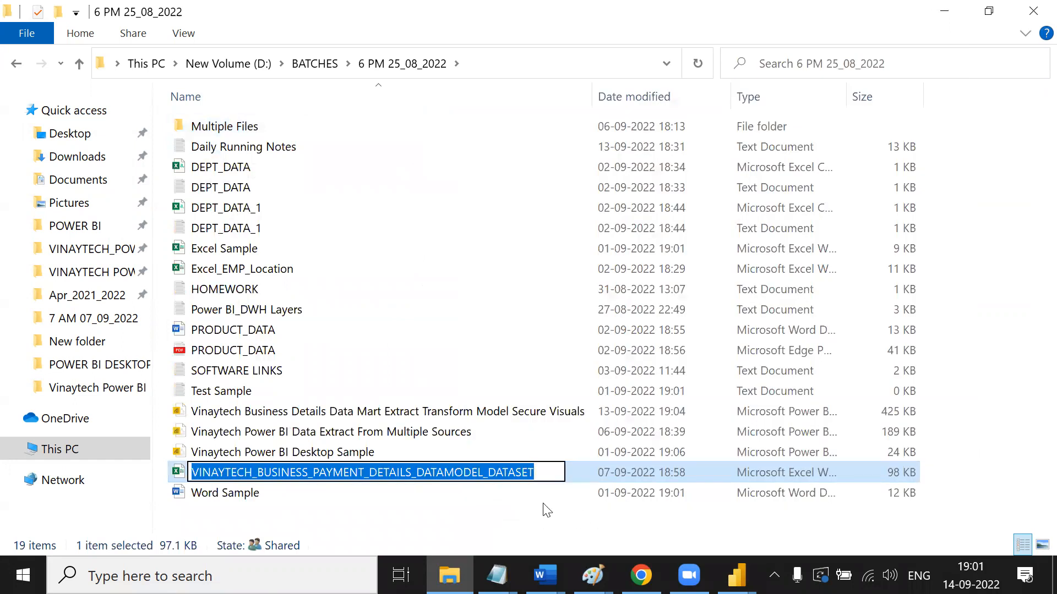
click(501, 532)
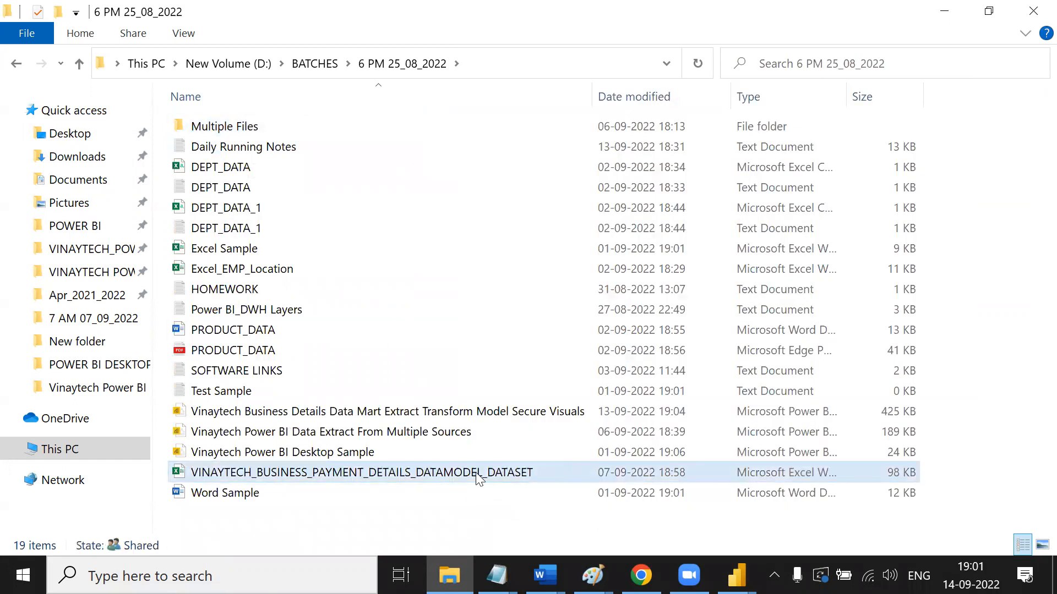
right_click(477, 478)
click(576, 513)
key(ctrl+c)
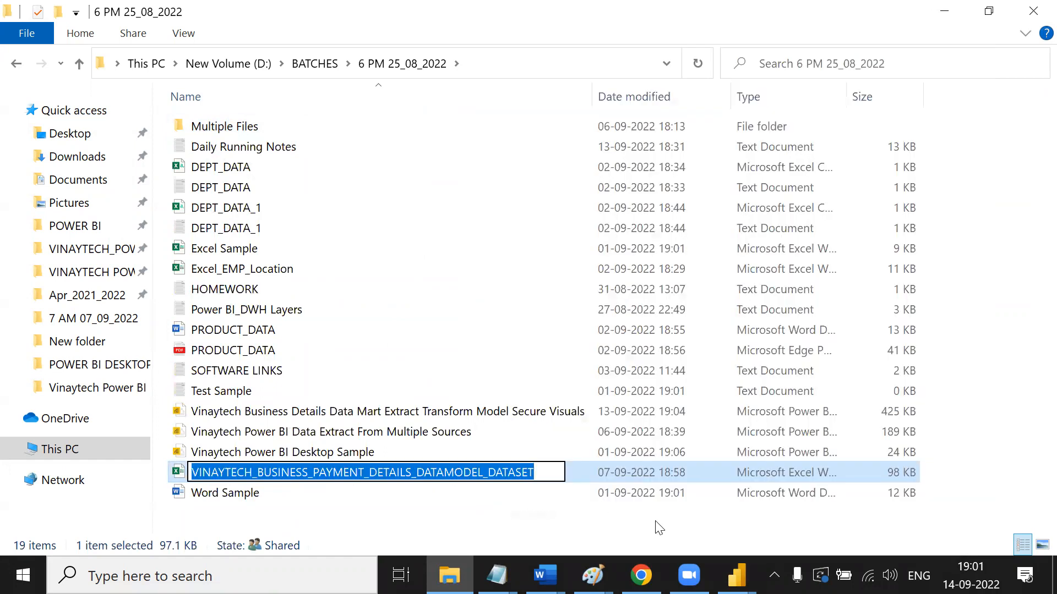
click(590, 530)
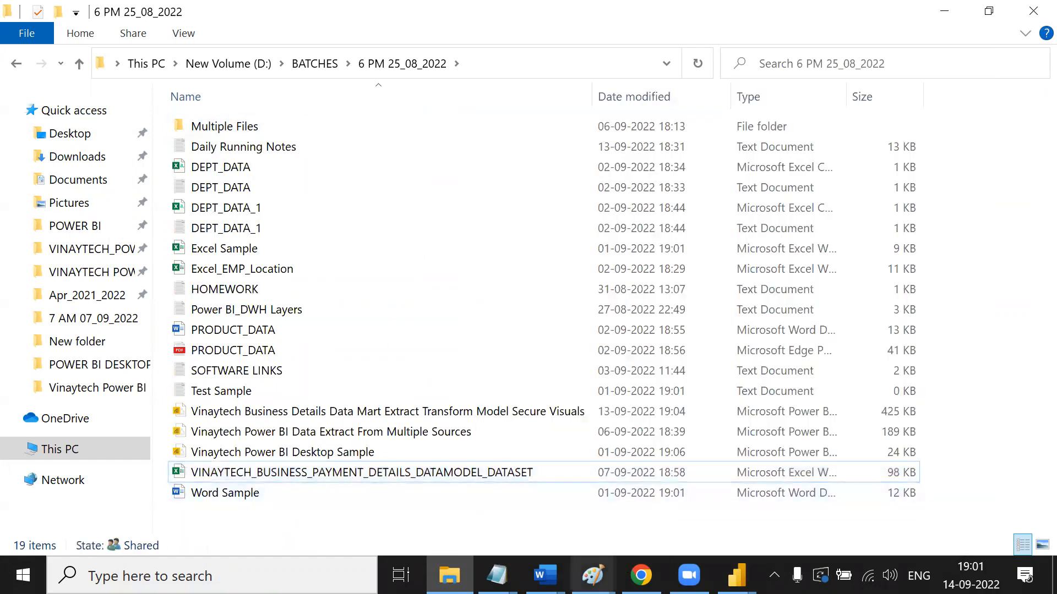
Return to the Notepad document and append the copied workbook name plus .xlsx to the network path.
mouse_move(497, 575)
click(728, 524)
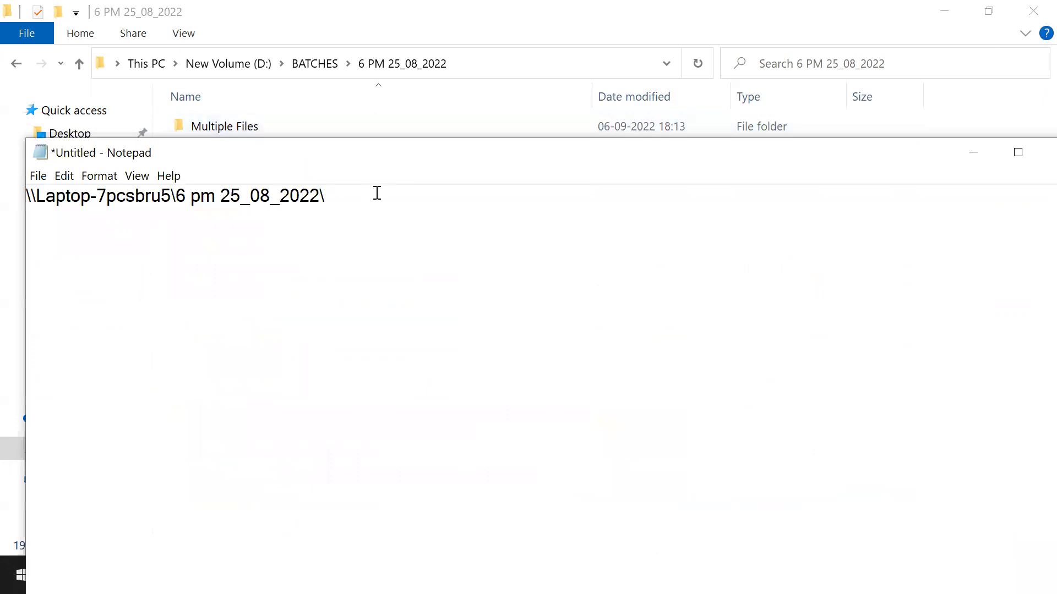
key(ctrl+v)
text(.xlsx)
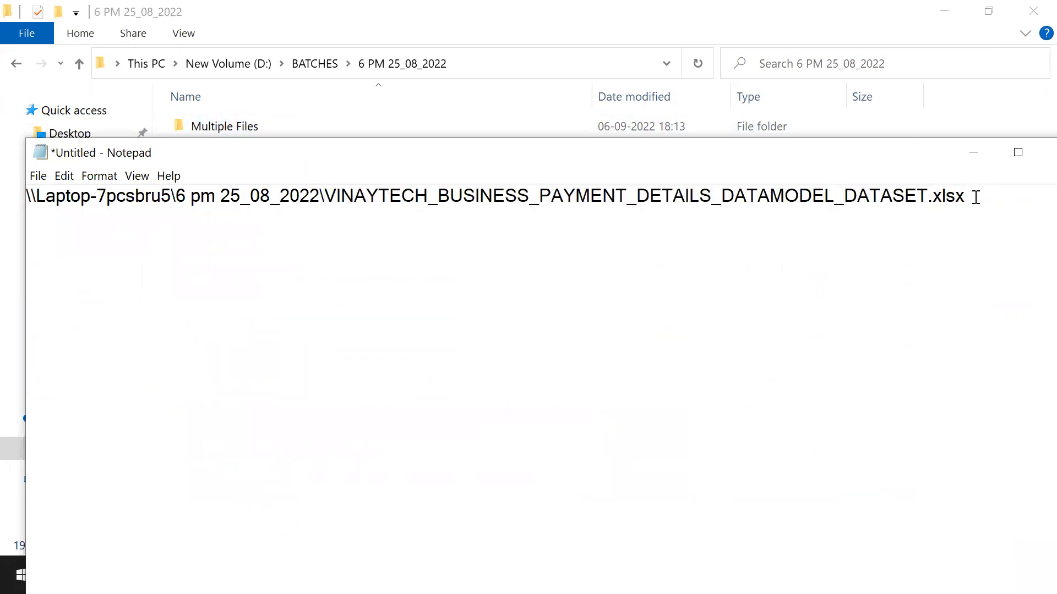
Check the folder and file parts of the path, copy the whole path and minimize Notepad.
drag(974, 197, 28, 175)
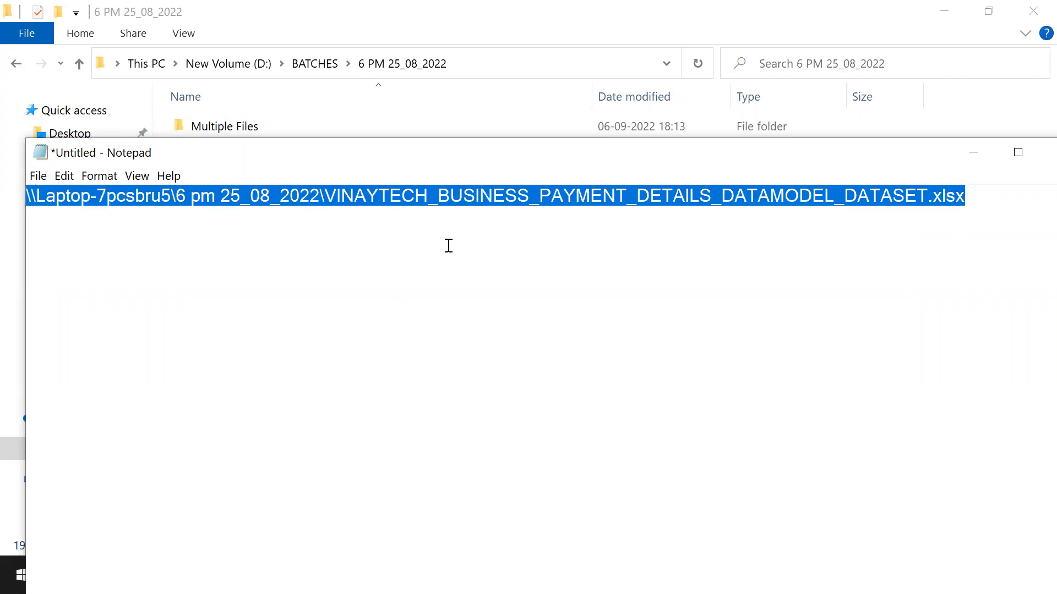
click(424, 253)
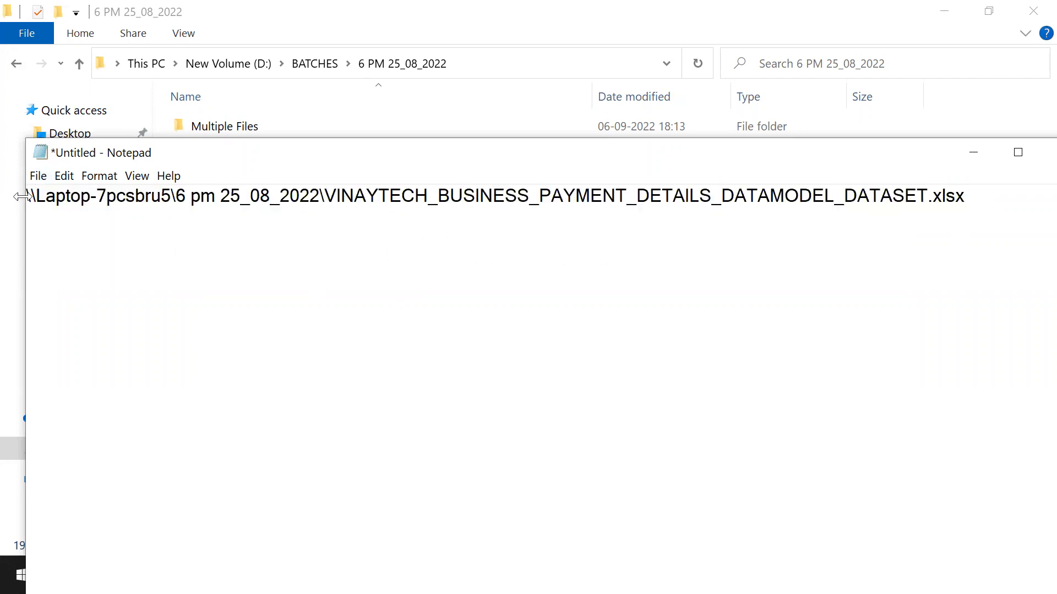
drag(35, 194, 356, 275)
click(194, 212)
drag(323, 198, 1031, 204)
click(958, 250)
key(ctrl+a)
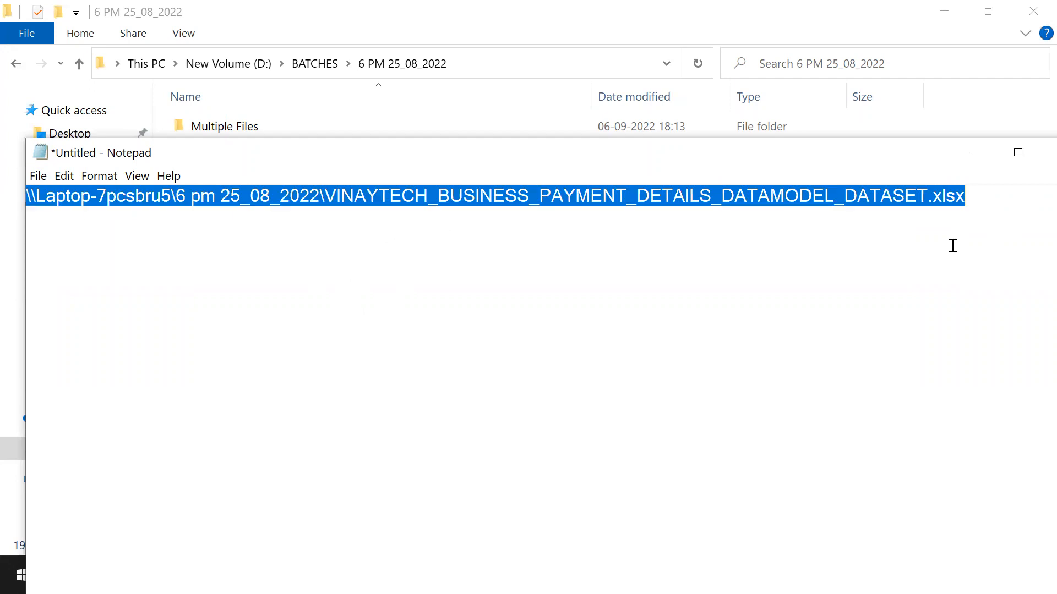
click(973, 153)
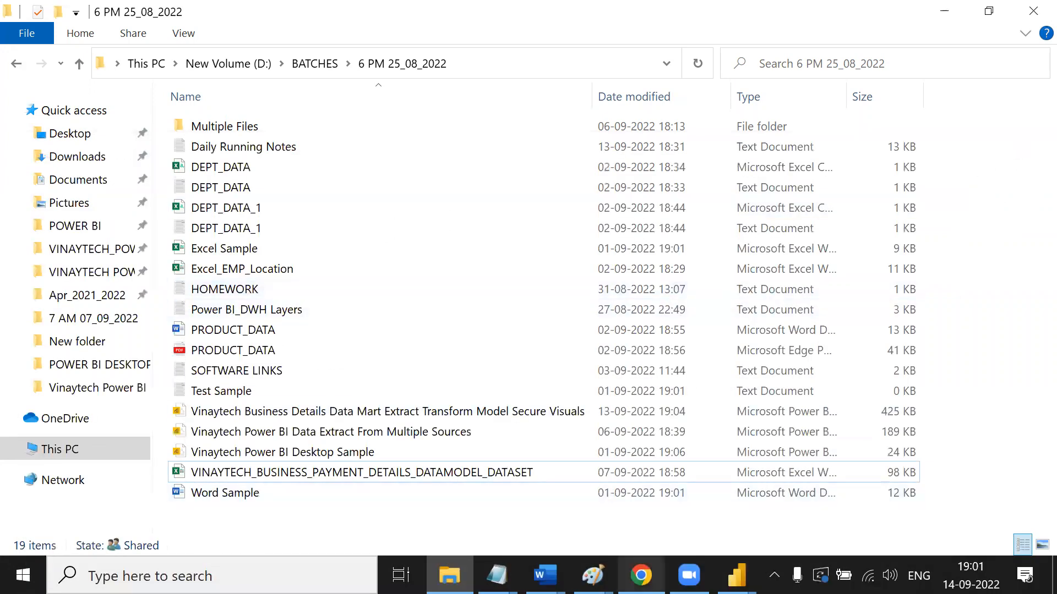
Switch to Power Query Editor and change the data source's file path to \\Laptop-7pcsbru5\6 pm 25_08_2022\VINAYTECH_BUSINESS_PAYMENT_DETAILS_DATAMODEL_DATASET.xlsx, closing the settings.
mouse_move(640, 575)
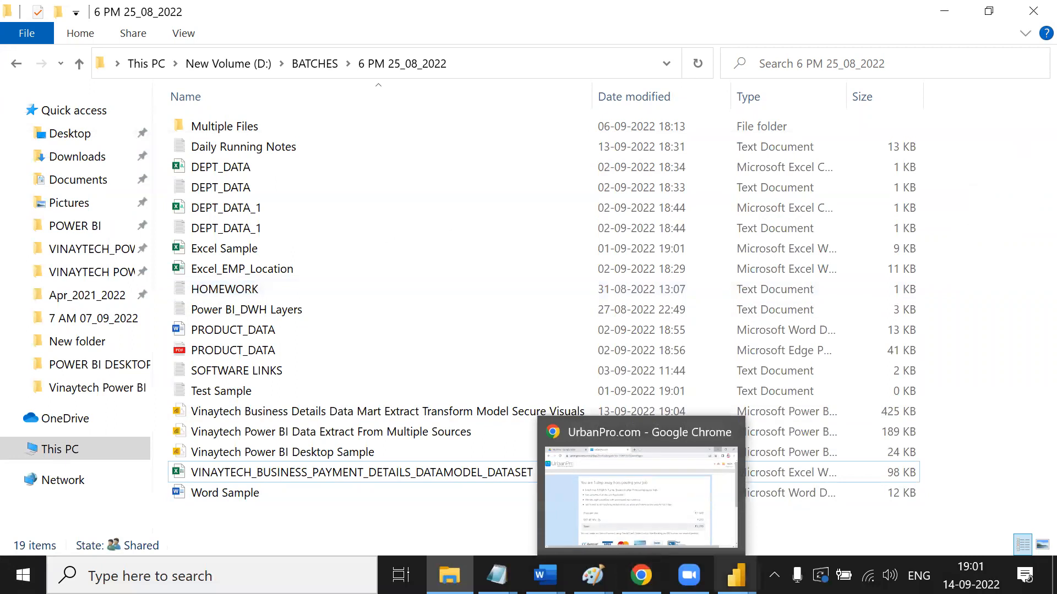
mouse_move(737, 576)
click(806, 473)
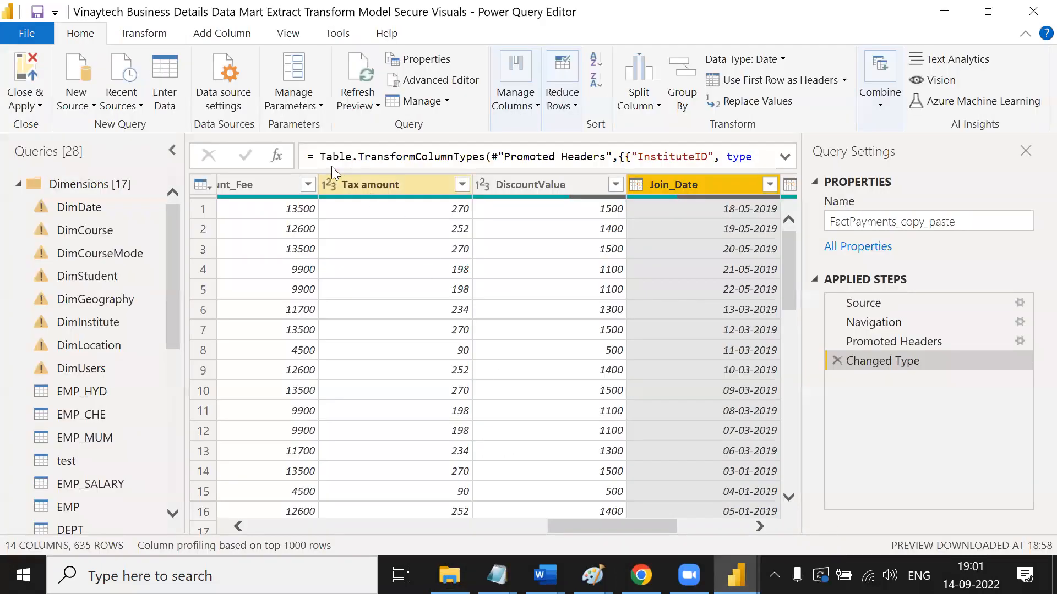
click(221, 93)
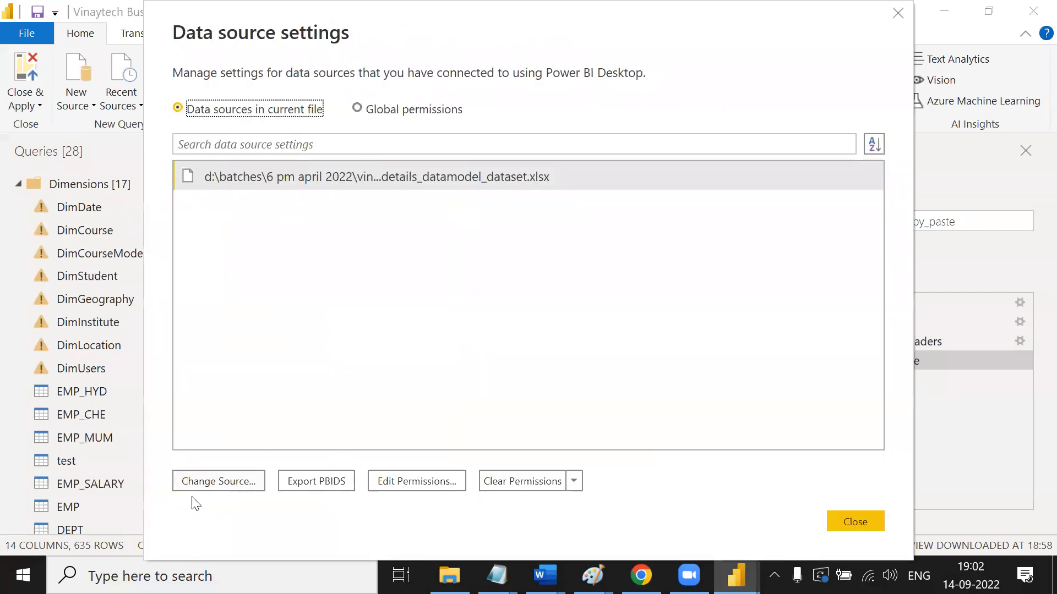
click(203, 482)
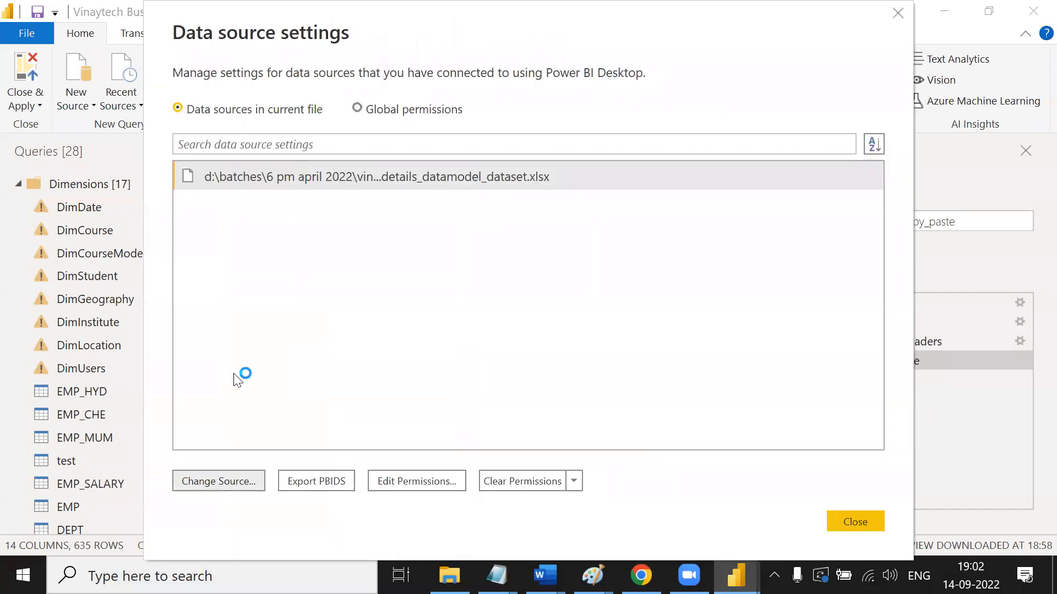
key(ctrl+a)
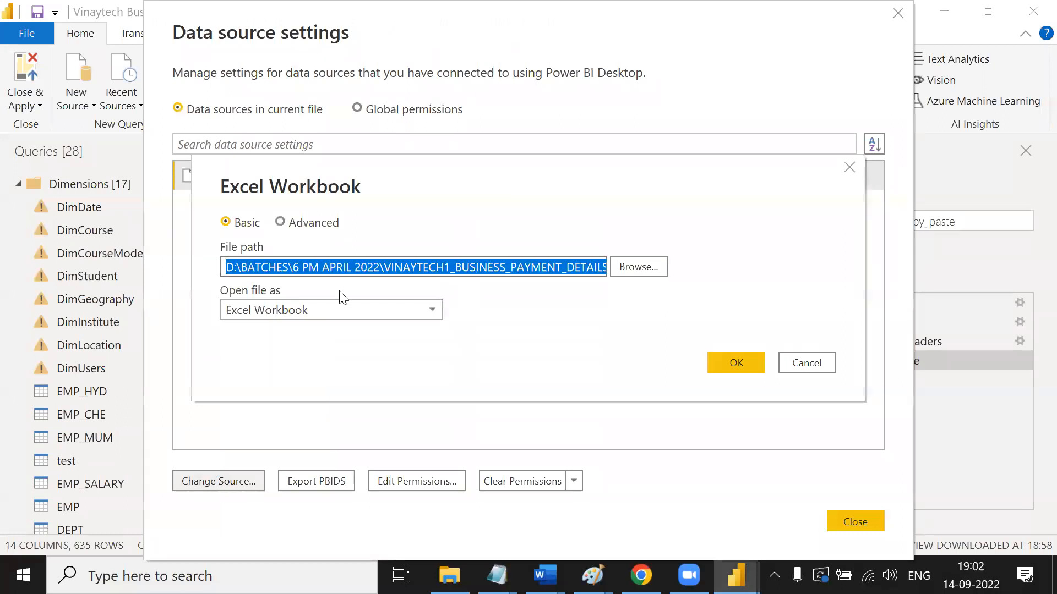
key(ctrl+v)
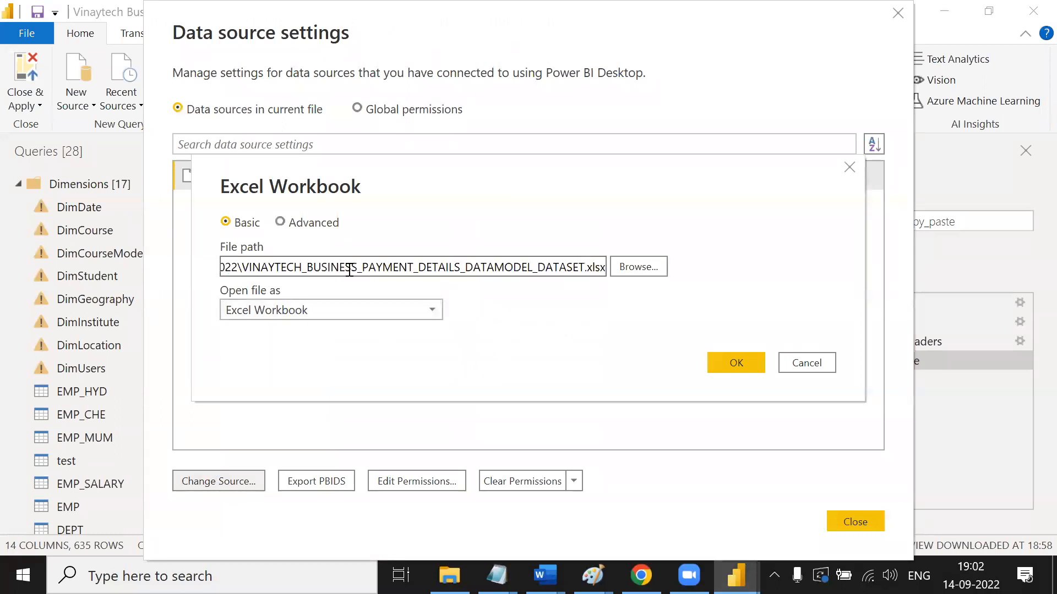
click(726, 364)
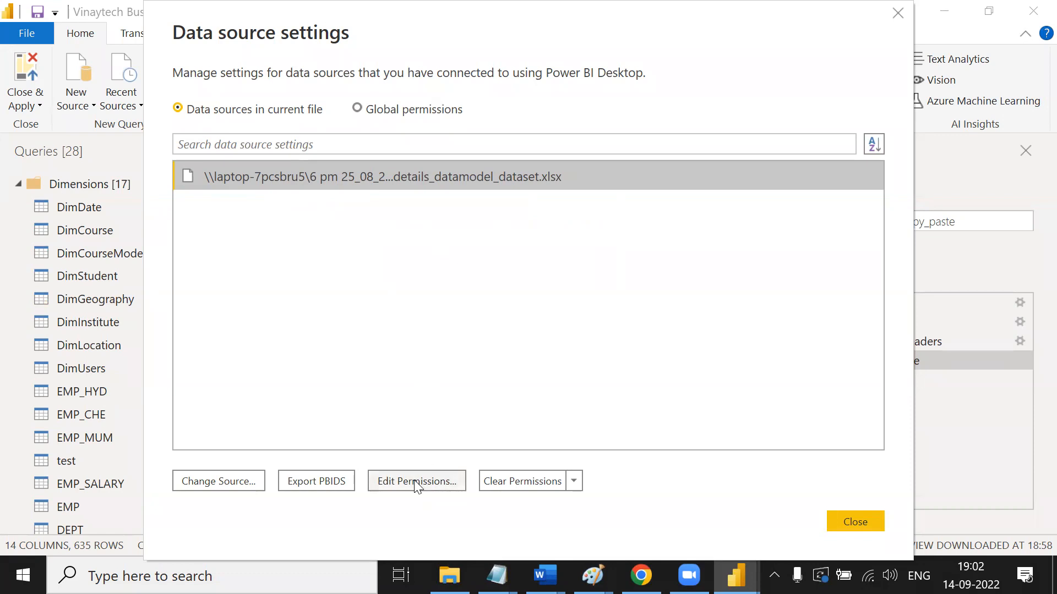
click(852, 523)
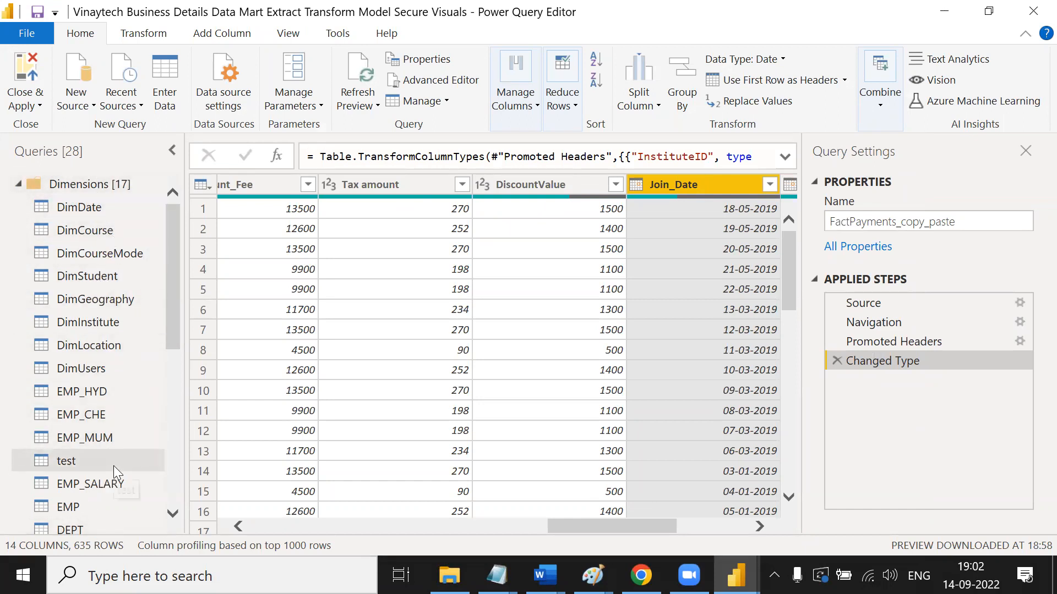
Open the data source settings and annotate the source path, Change Source, Export PBIDS, Edit Permissions and Clear Permissions, adding a handwritten ".pbids" note.
click(238, 97)
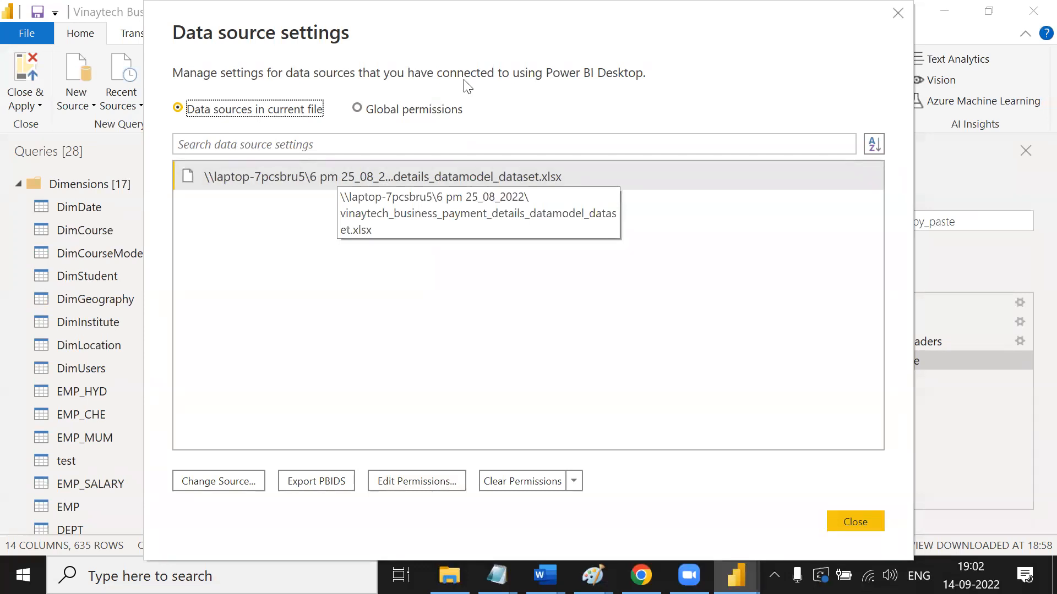
mouse_move(442, 448)
mouse_down()
mouse_move(414, 432)
mouse_move(472, 421)
mouse_up()
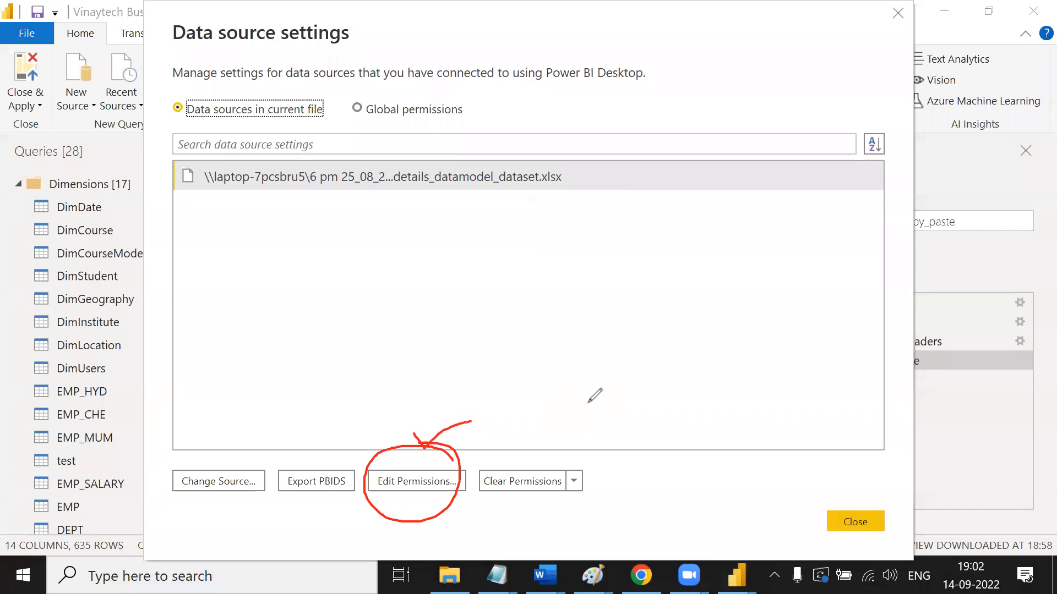
mouse_move(256, 437)
mouse_down()
mouse_move(271, 512)
mouse_move(273, 458)
mouse_up()
mouse_move(374, 447)
mouse_down()
mouse_move(406, 466)
mouse_move(471, 418)
mouse_up()
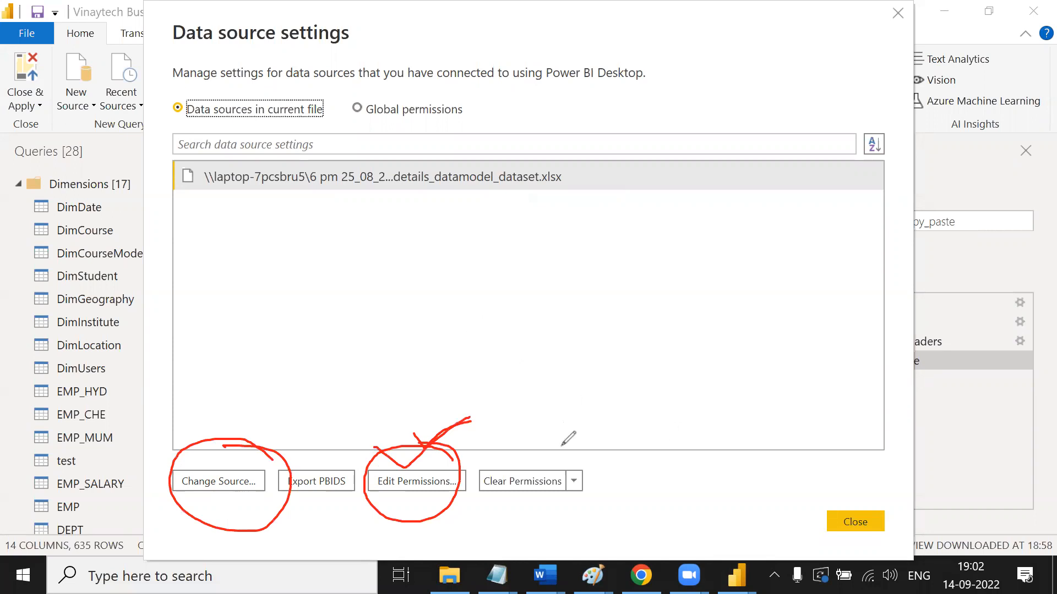
drag(511, 451, 595, 503)
drag(579, 439, 518, 512)
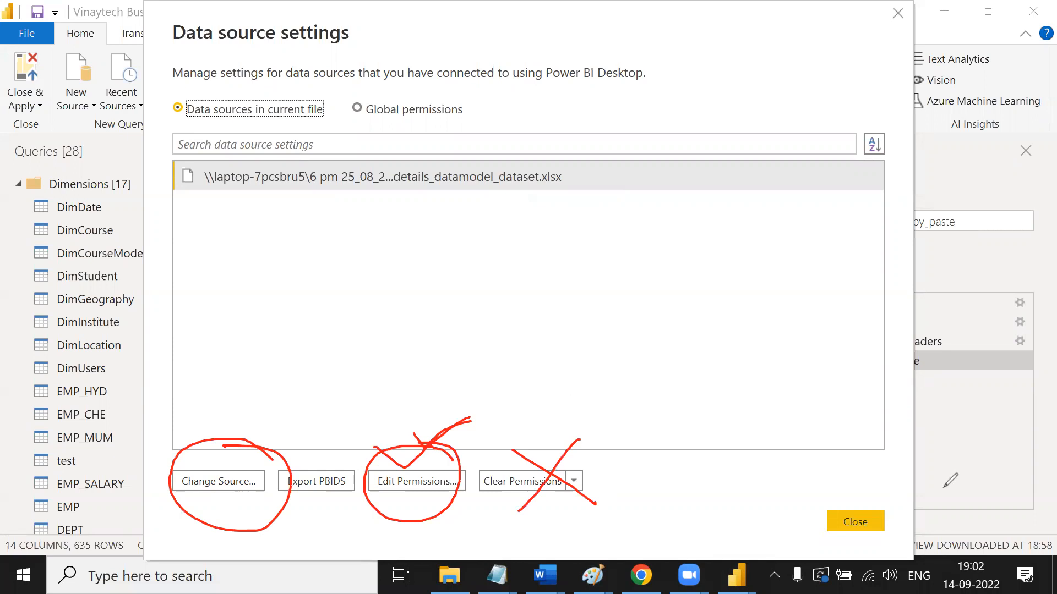
mouse_move(346, 456)
mouse_down()
mouse_move(278, 474)
mouse_move(301, 521)
mouse_move(347, 457)
mouse_up()
mouse_move(361, 199)
mouse_down()
mouse_move(378, 208)
mouse_move(437, 185)
mouse_up()
drag(391, 247, 460, 227)
drag(543, 224, 749, 222)
mouse_move(723, 201)
mouse_down()
mouse_move(757, 256)
mouse_move(872, 275)
mouse_up()
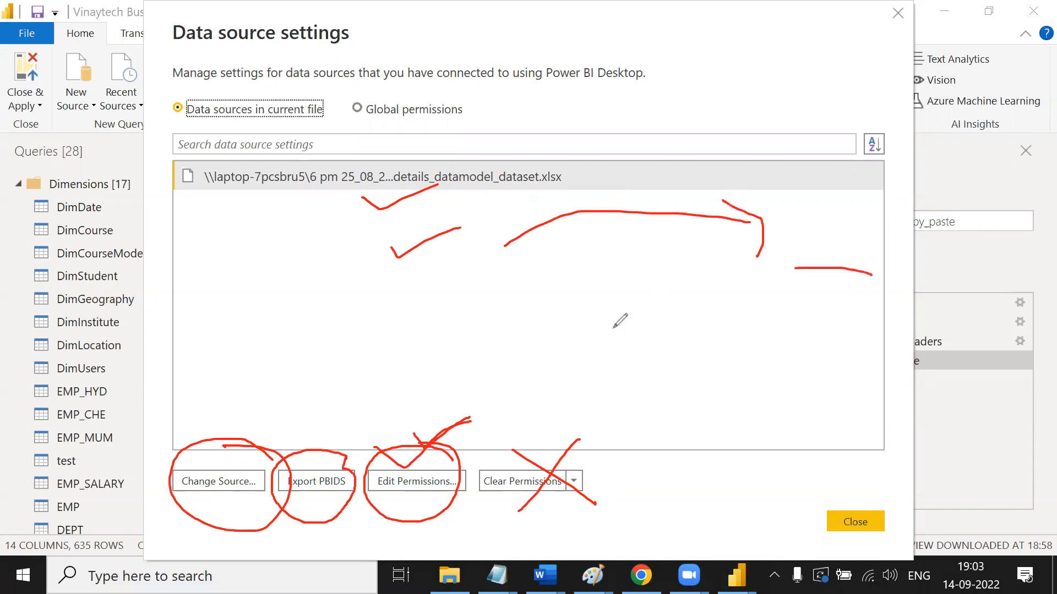
drag(611, 286, 654, 368)
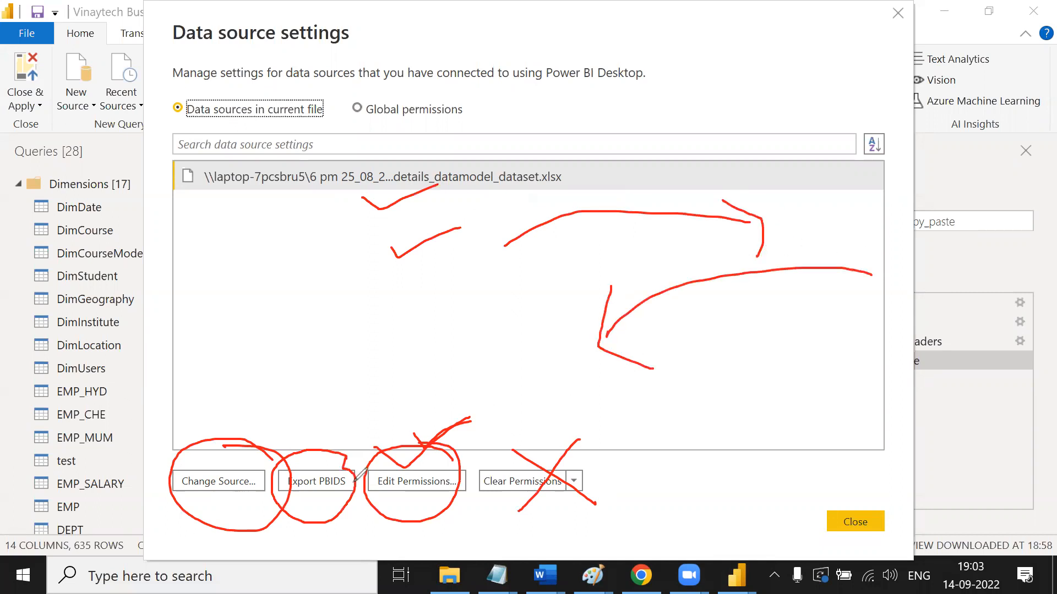
mouse_move(328, 449)
mouse_down()
mouse_move(352, 416)
mouse_move(432, 361)
mouse_move(447, 402)
mouse_up()
mouse_move(472, 353)
mouse_down()
mouse_move(480, 373)
mouse_move(486, 359)
mouse_move(509, 376)
mouse_up()
mouse_move(505, 340)
mouse_down()
mouse_move(509, 380)
mouse_move(520, 379)
mouse_up()
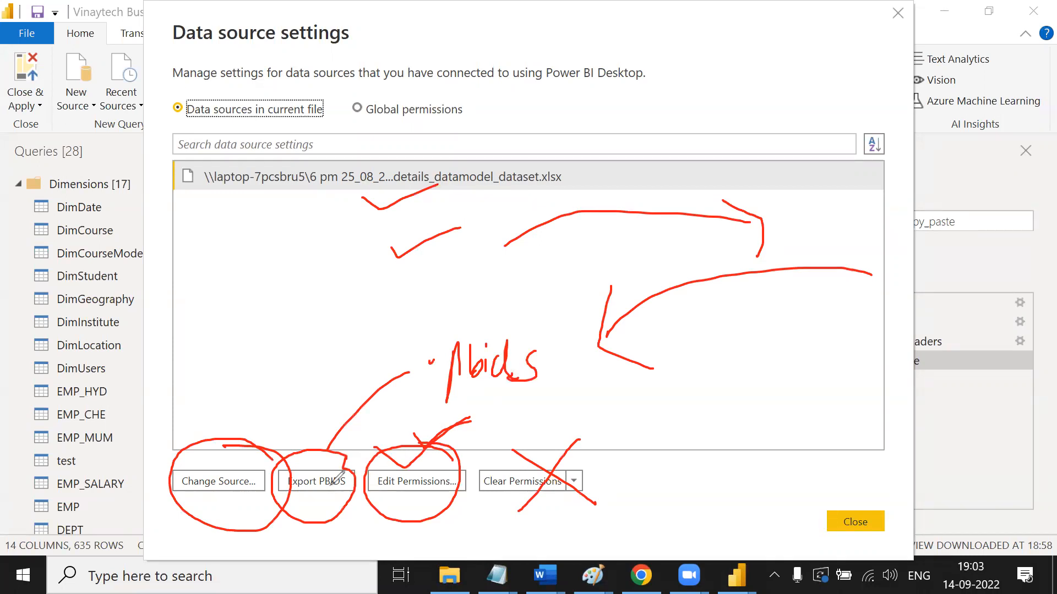
mouse_move(273, 192)
mouse_down()
mouse_move(286, 209)
mouse_move(355, 168)
mouse_up()
drag(266, 228, 330, 217)
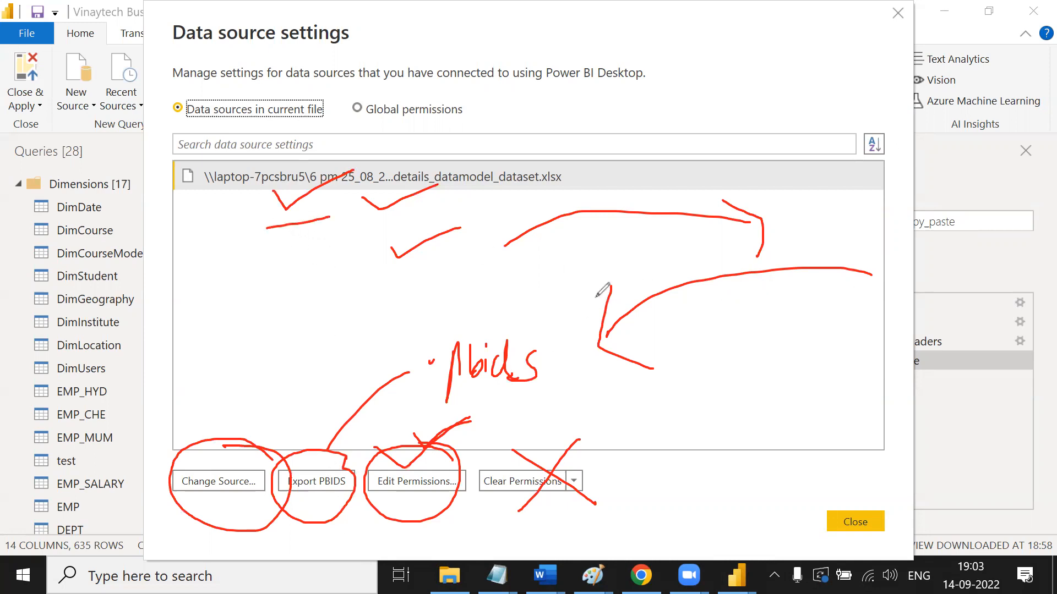
Clear the drawn annotations, view the data sources under Global permissions and close the data source settings.
click(849, 76)
click(370, 71)
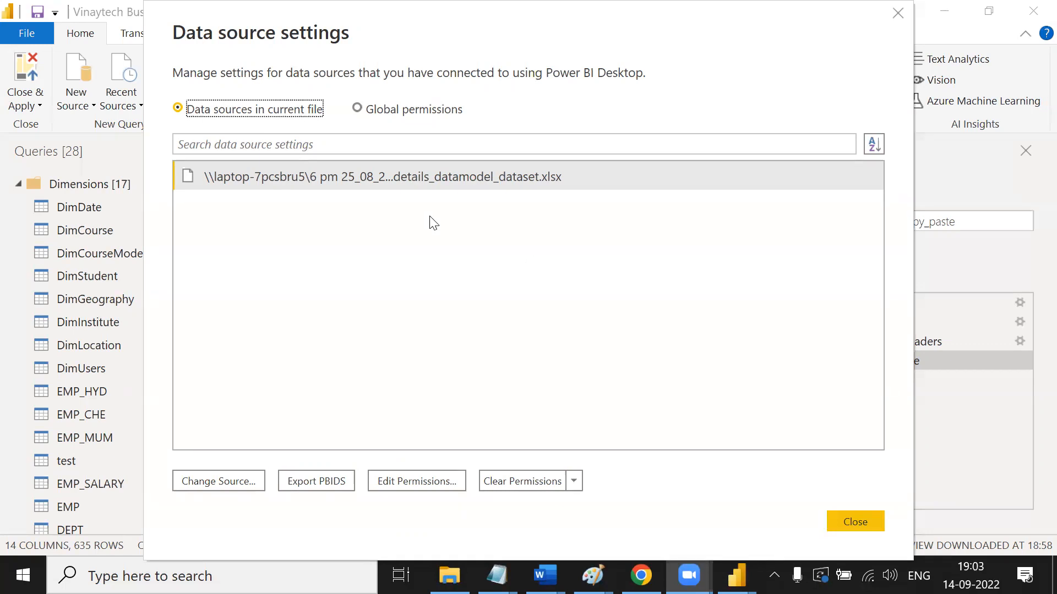
click(358, 109)
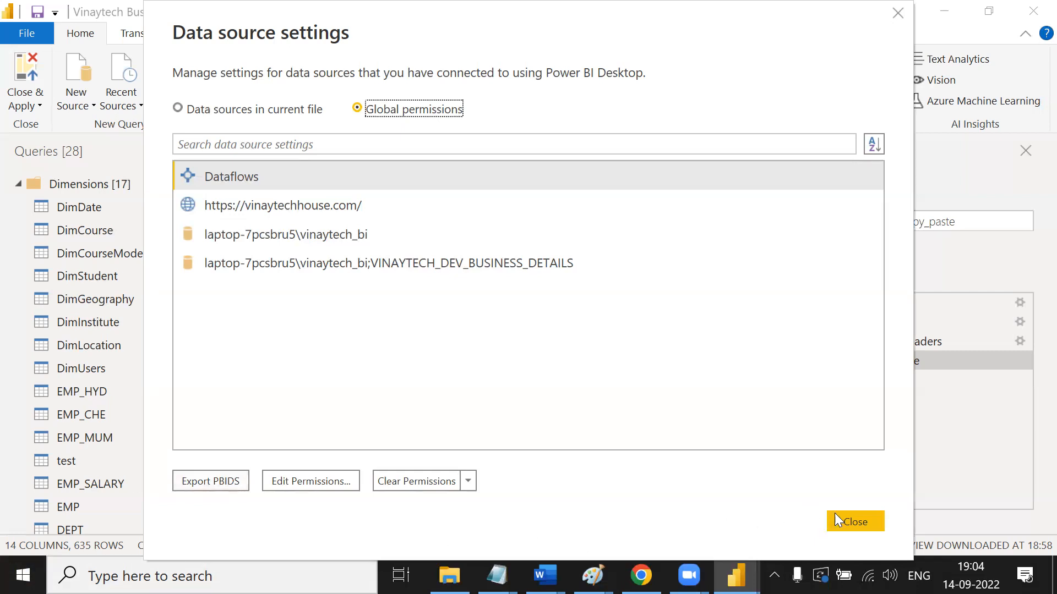
click(853, 520)
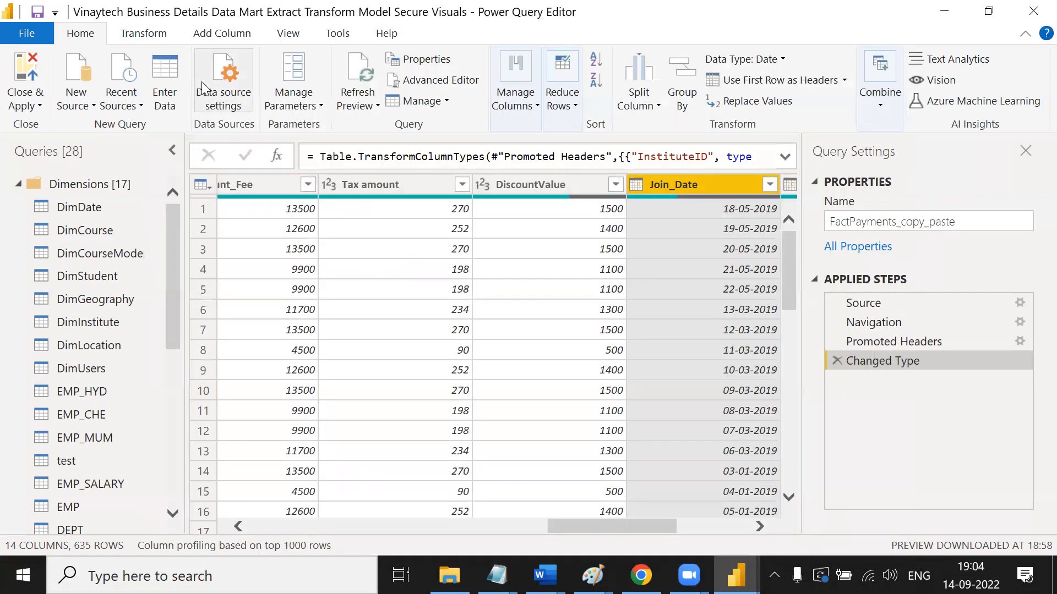